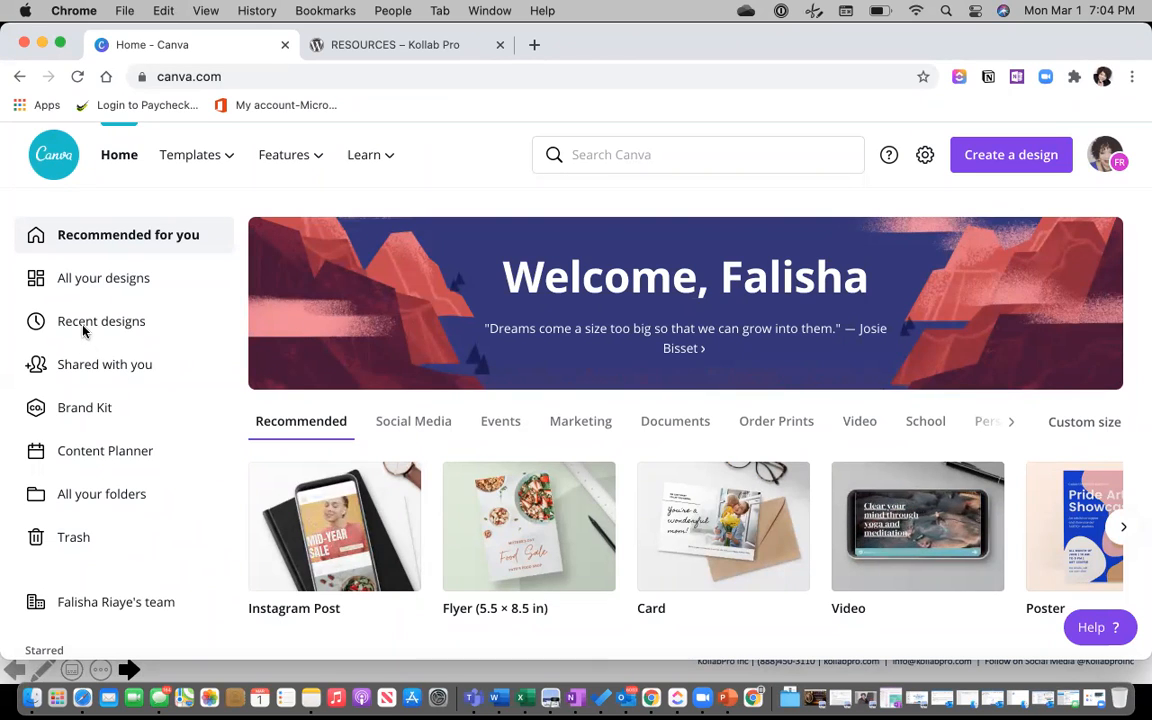
Open the Brand Kit, dismiss the logo tip, and review its three logos, nine colours and fonts.
{"action": "left_click", "coordinate": [84, 410]}
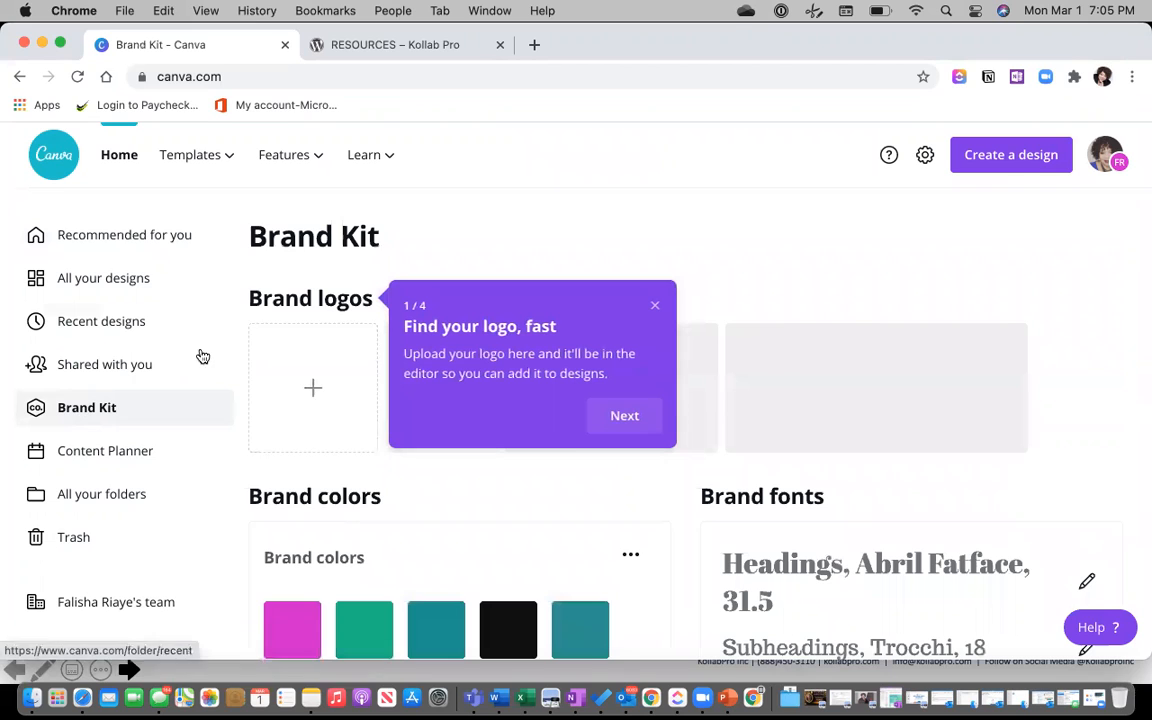
{"action": "left_click", "coordinate": [655, 308]}
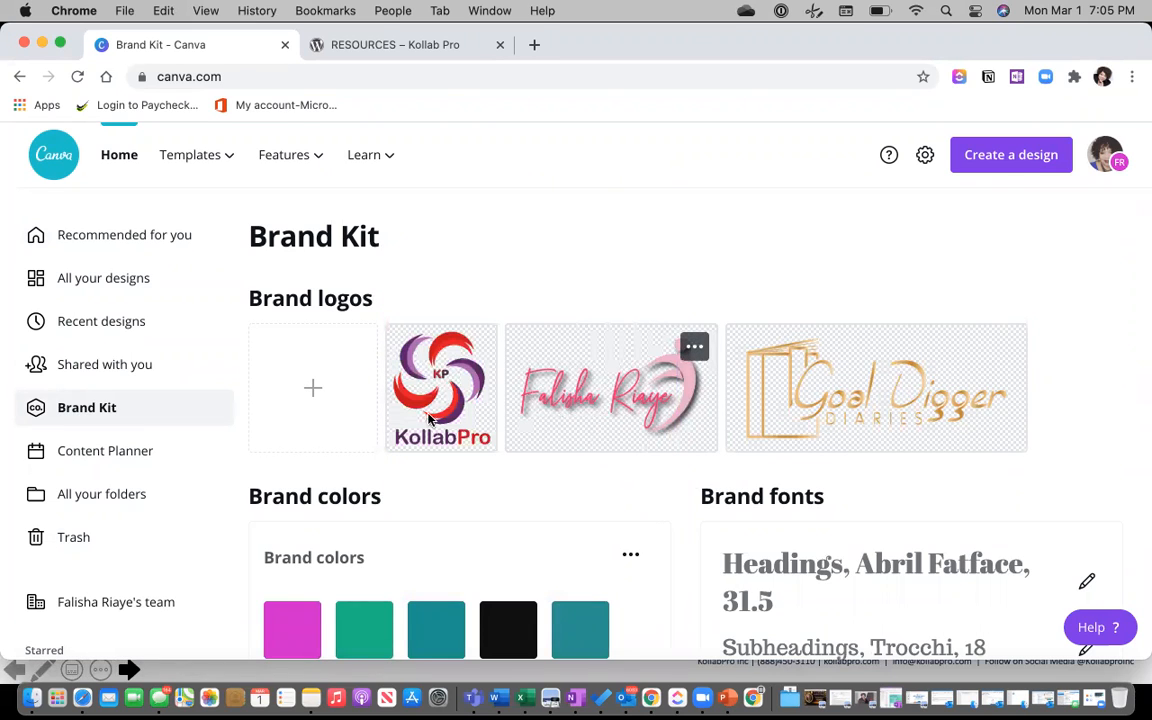
{"action": "scroll", "coordinate": [430, 416], "scroll_direction": "down", "scroll_amount": 3}
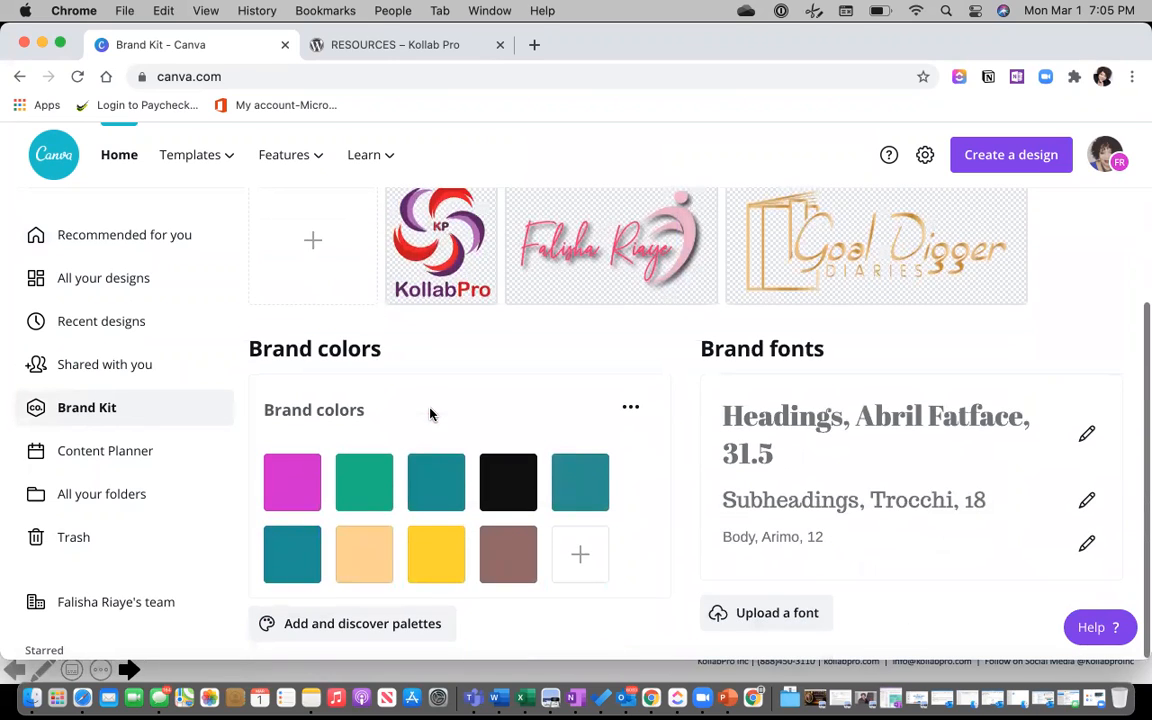
{"action": "scroll", "coordinate": [430, 414], "scroll_direction": "up", "scroll_amount": 3}
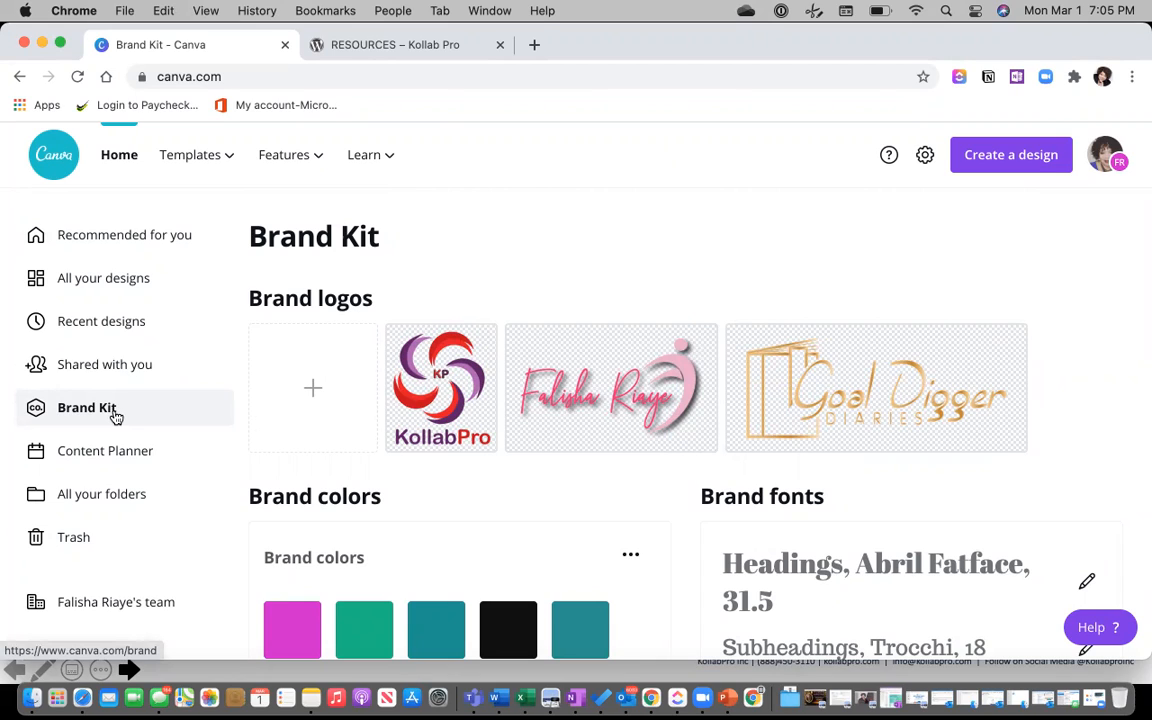
{"action": "scroll", "coordinate": [115, 417], "scroll_direction": "down", "scroll_amount": 2}
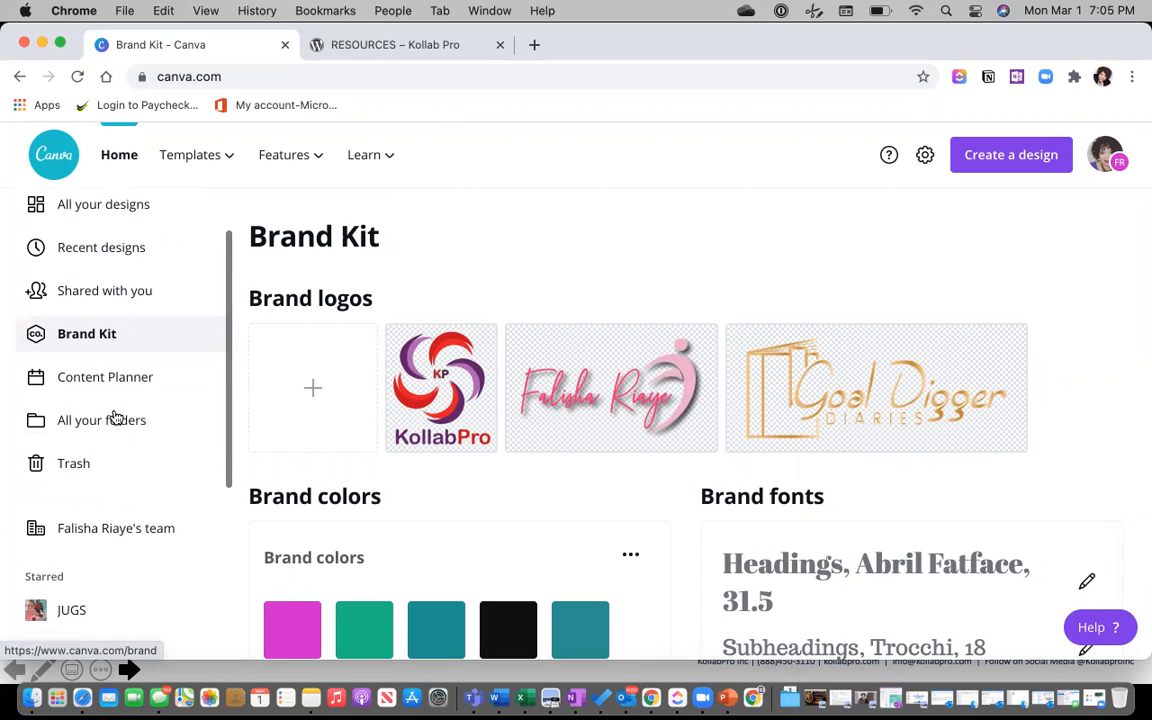
{"action": "scroll", "coordinate": [115, 417], "scroll_direction": "down", "scroll_amount": 1}
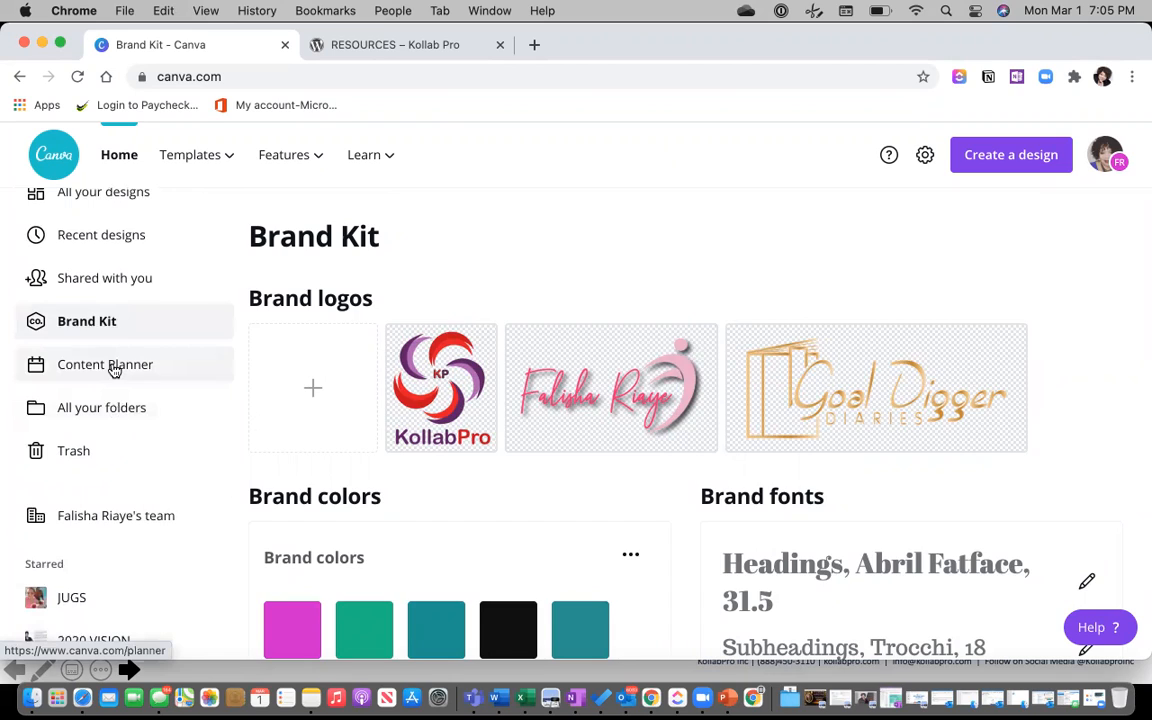
In the Content Planner, add the Celebrating Women's History 2021 design to March 1.
{"action": "left_click", "coordinate": [115, 369]}
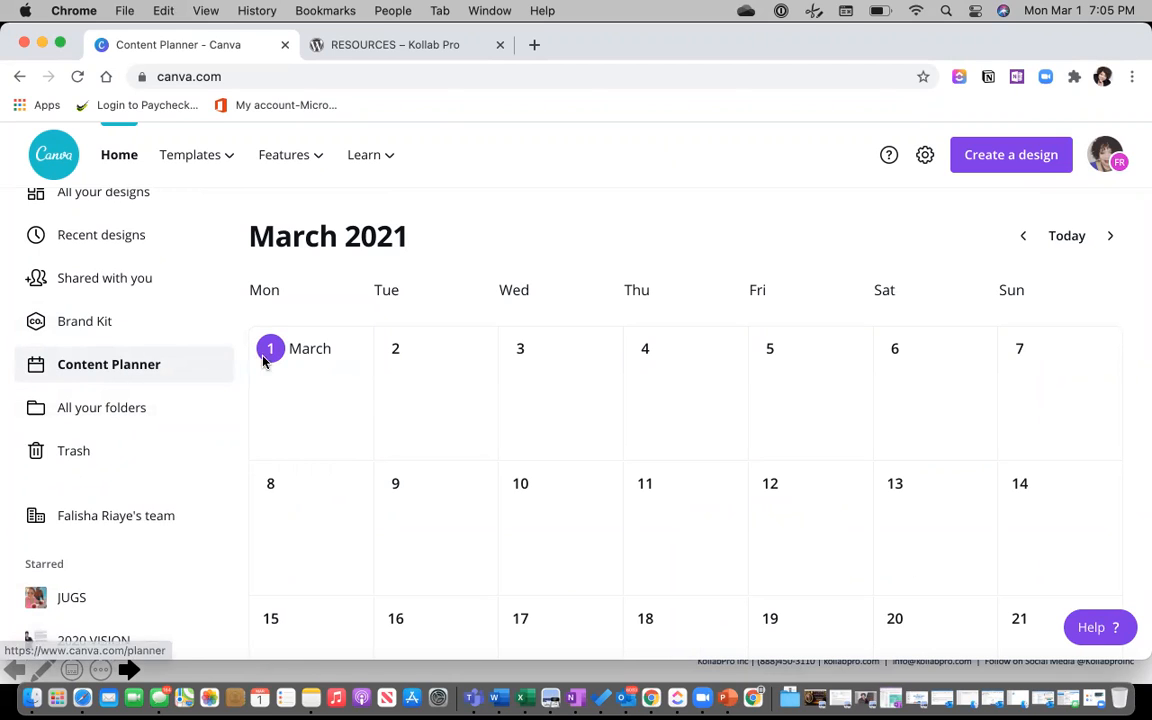
{"action": "left_click", "coordinate": [351, 348]}
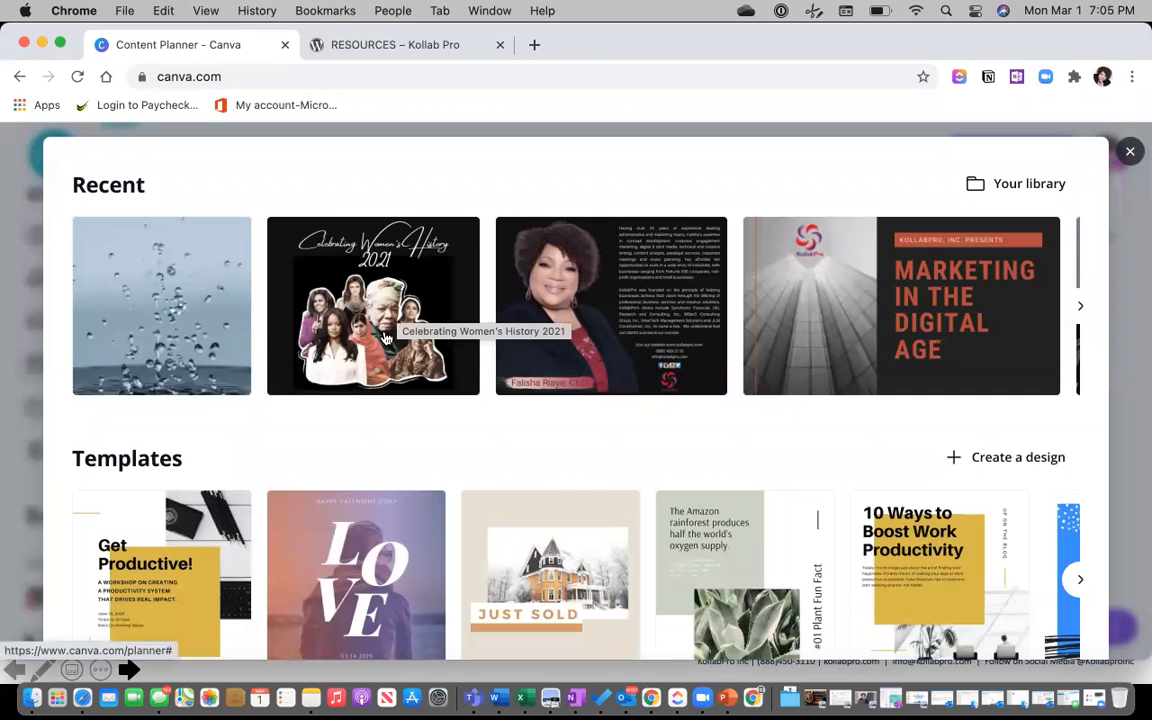
{"action": "left_click", "coordinate": [385, 302]}
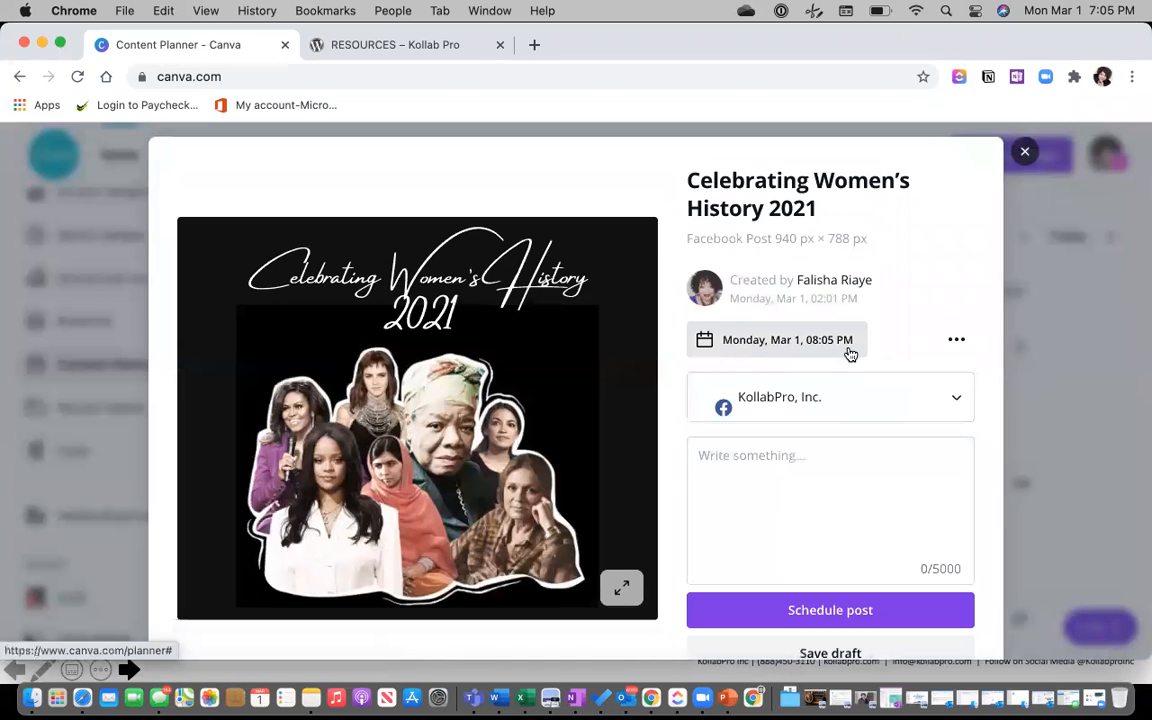
Explore scheduling the design to a Facebook Page, then close the preview without scheduling.
{"action": "left_click", "coordinate": [957, 401]}
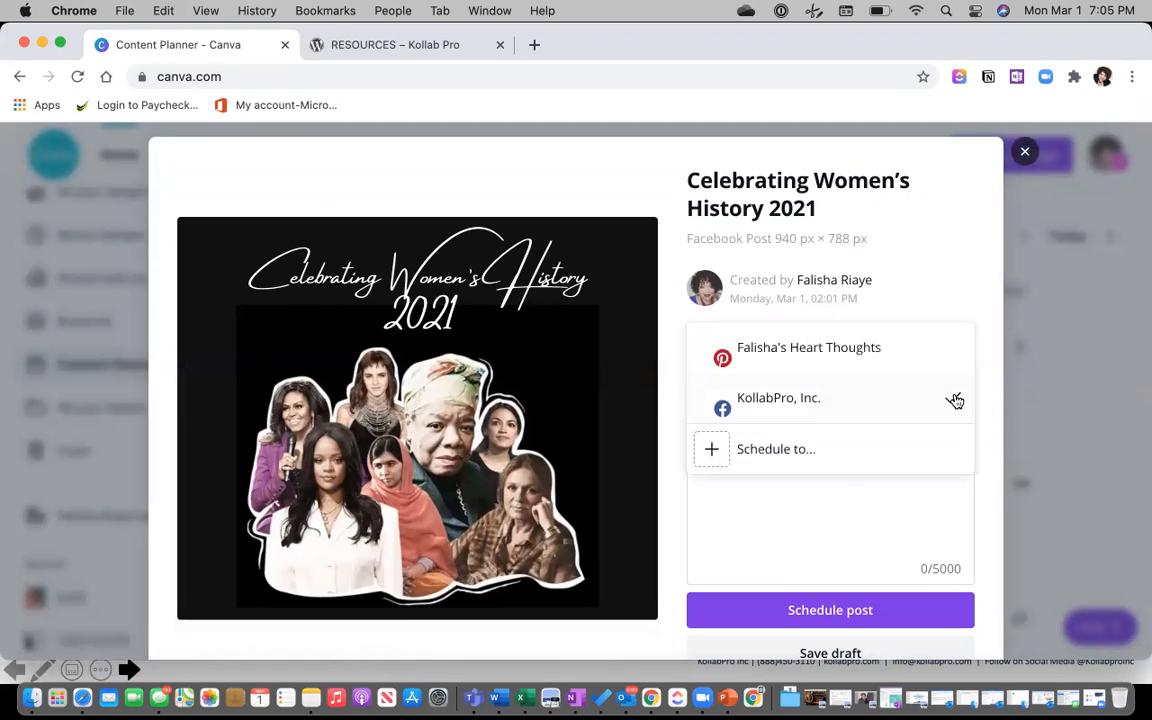
{"action": "left_click", "coordinate": [779, 451]}
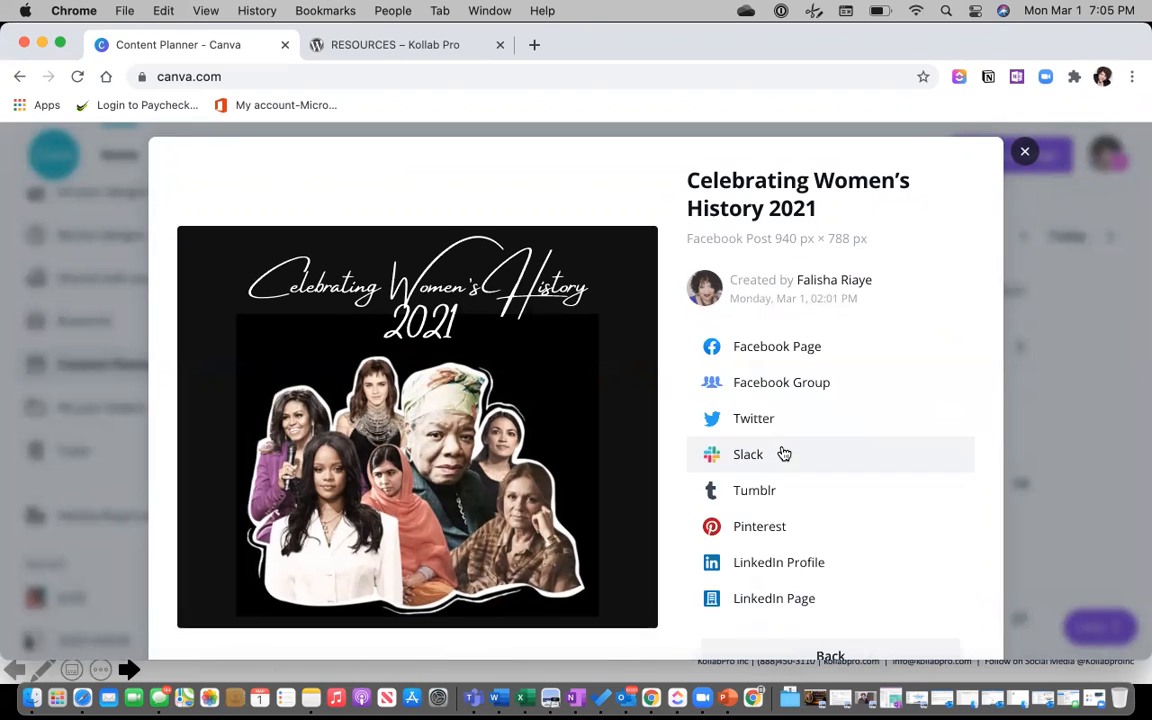
{"action": "left_click", "coordinate": [779, 345]}
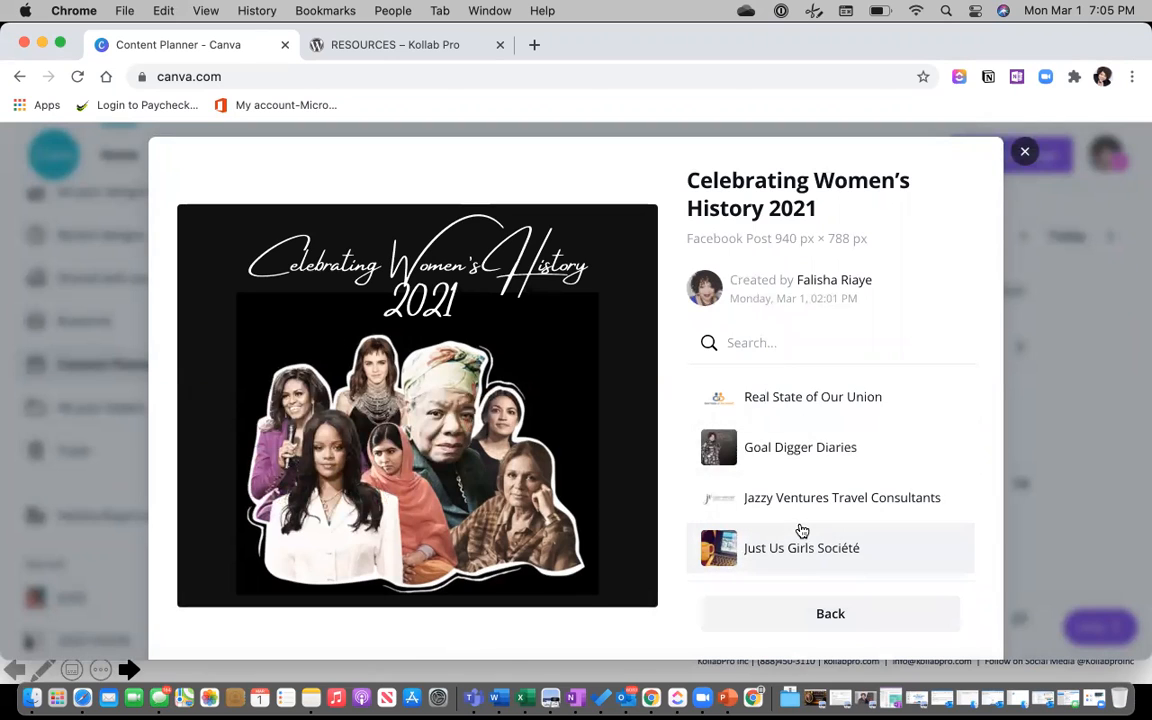
{"action": "left_click", "coordinate": [1024, 155]}
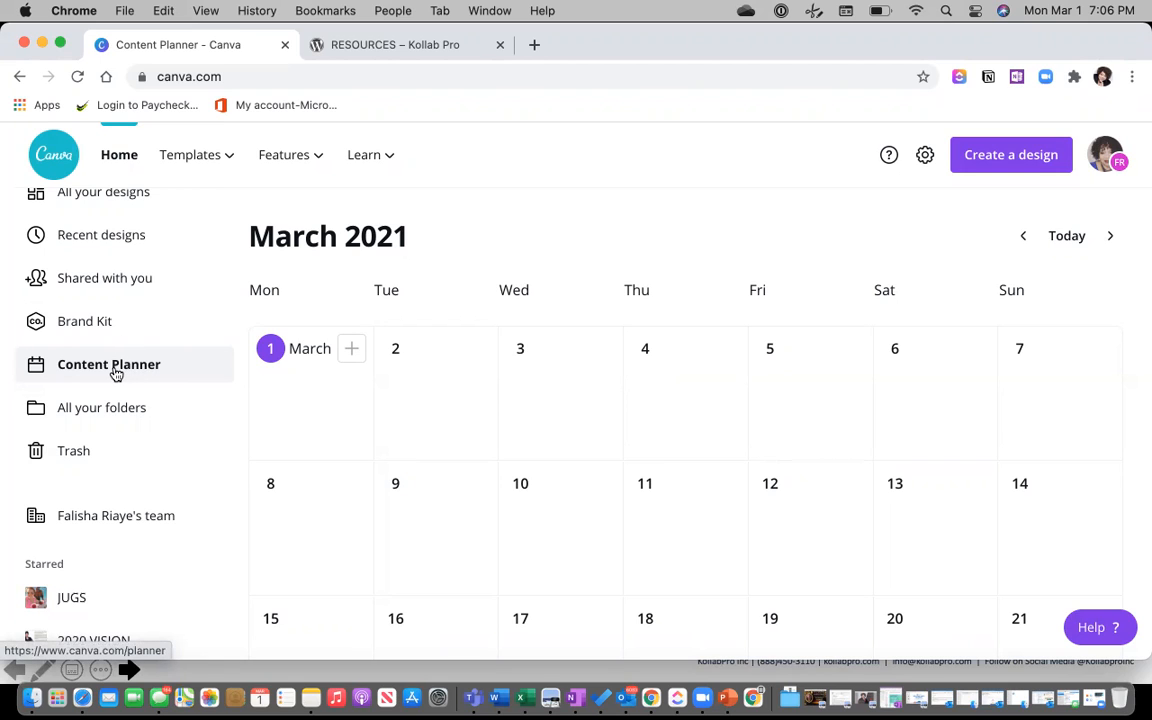
{"action": "scroll", "coordinate": [115, 373], "scroll_direction": "up", "scroll_amount": 2}
Look over All your folders, then return to the Home page's recommended design types.
{"action": "scroll", "coordinate": [115, 373], "scroll_direction": "down", "scroll_amount": 3}
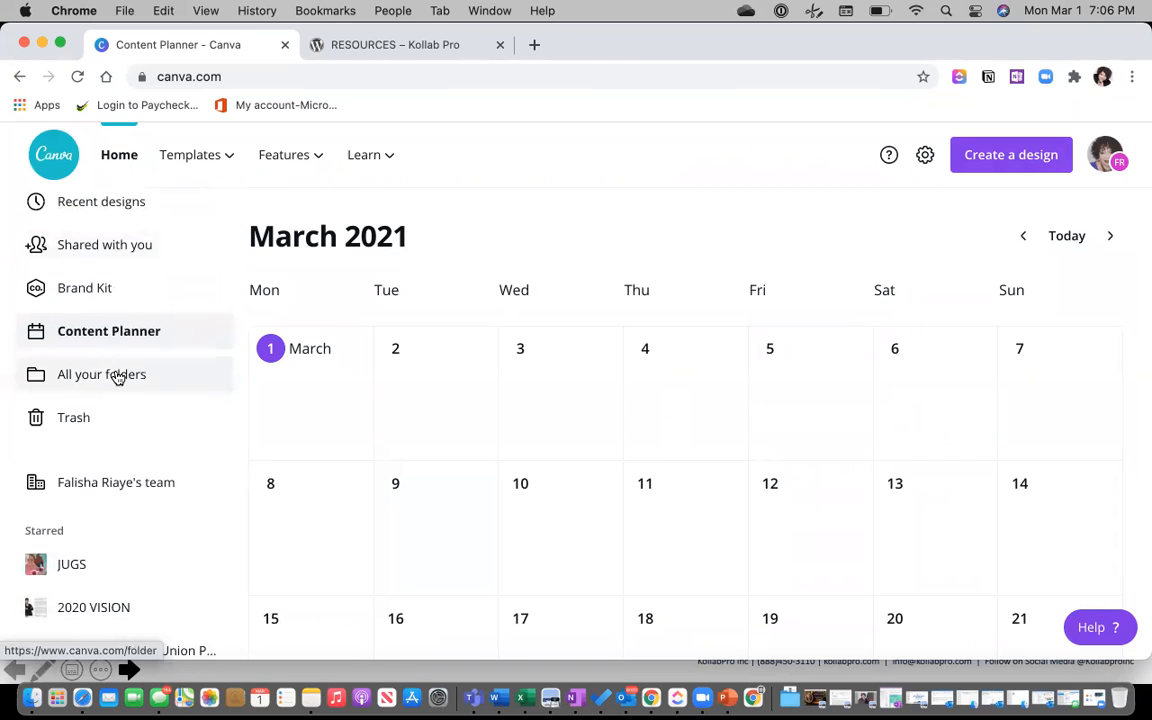
{"action": "left_click", "coordinate": [115, 374]}
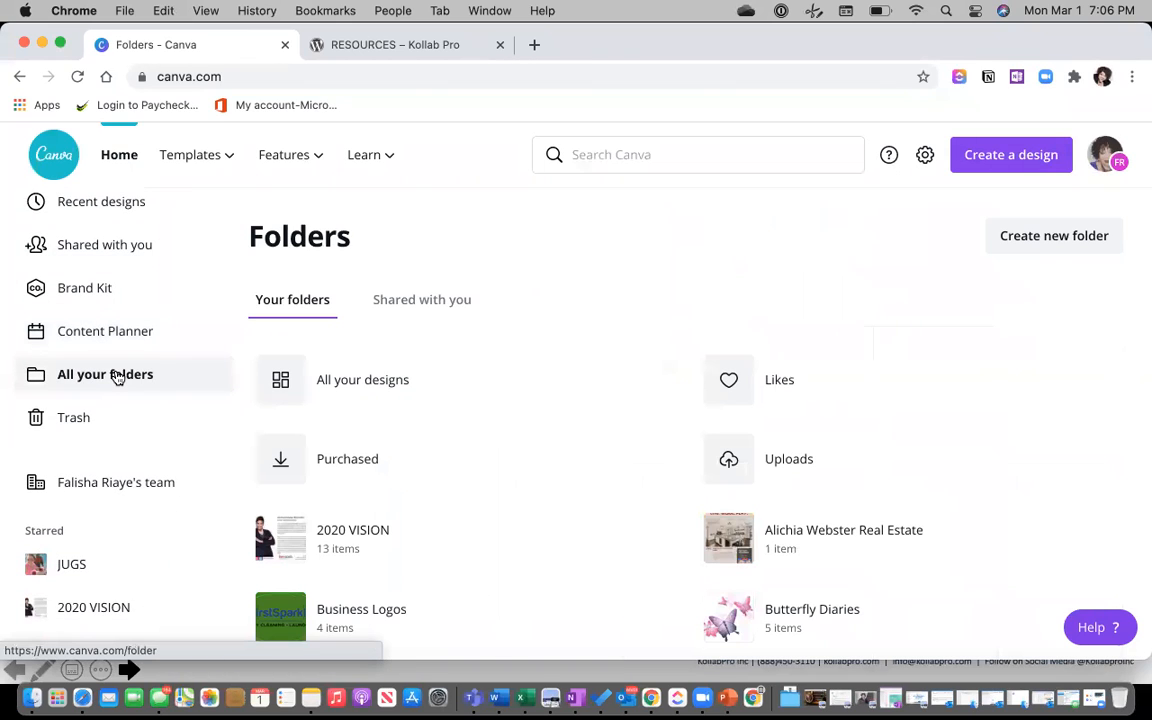
{"action": "scroll", "coordinate": [115, 376], "scroll_direction": "up", "scroll_amount": 2}
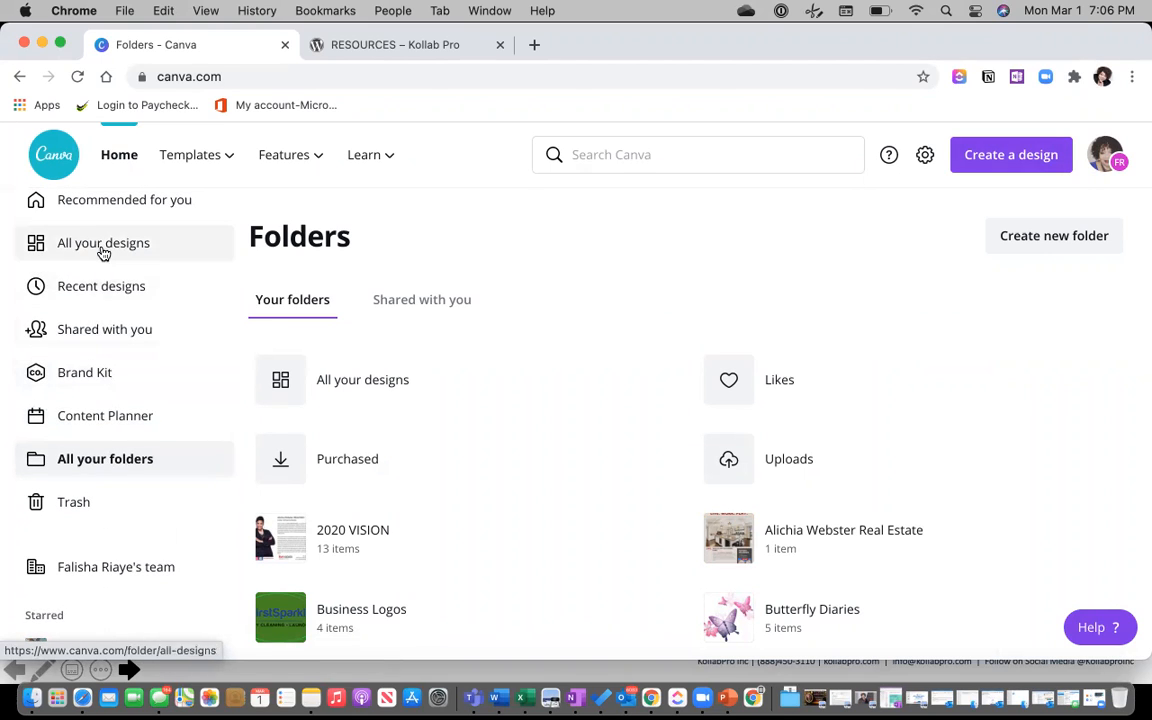
{"action": "scroll", "coordinate": [110, 255], "scroll_direction": "up", "scroll_amount": 1}
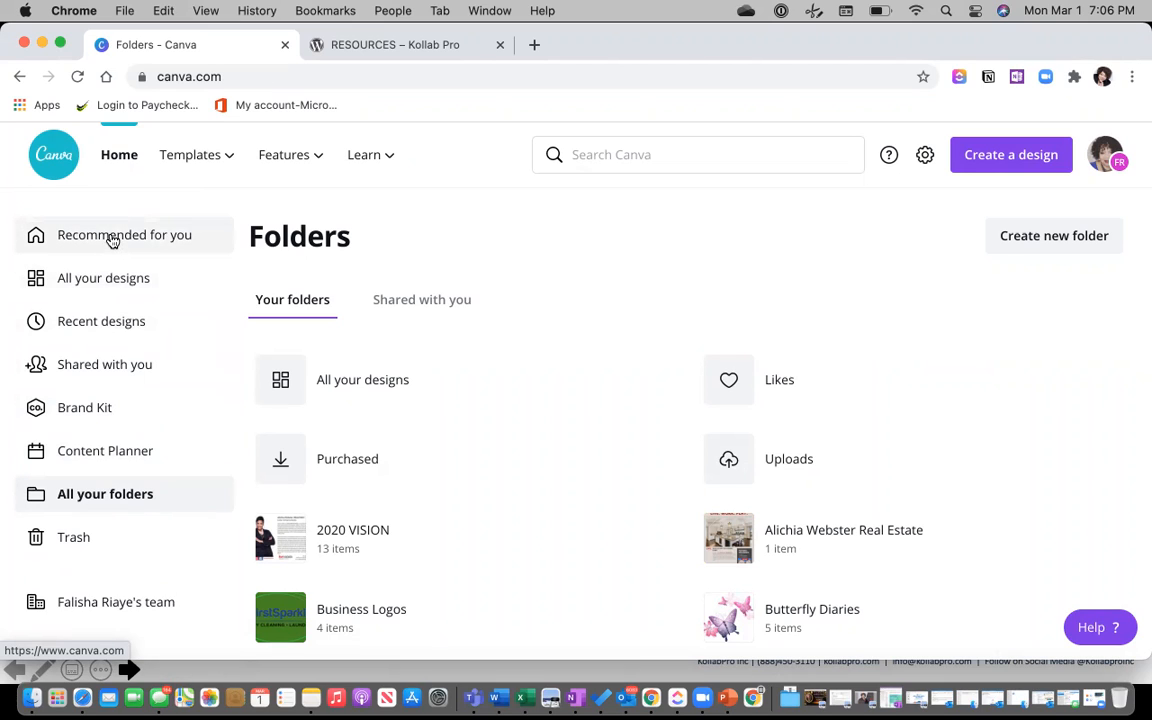
{"action": "left_click", "coordinate": [121, 158]}
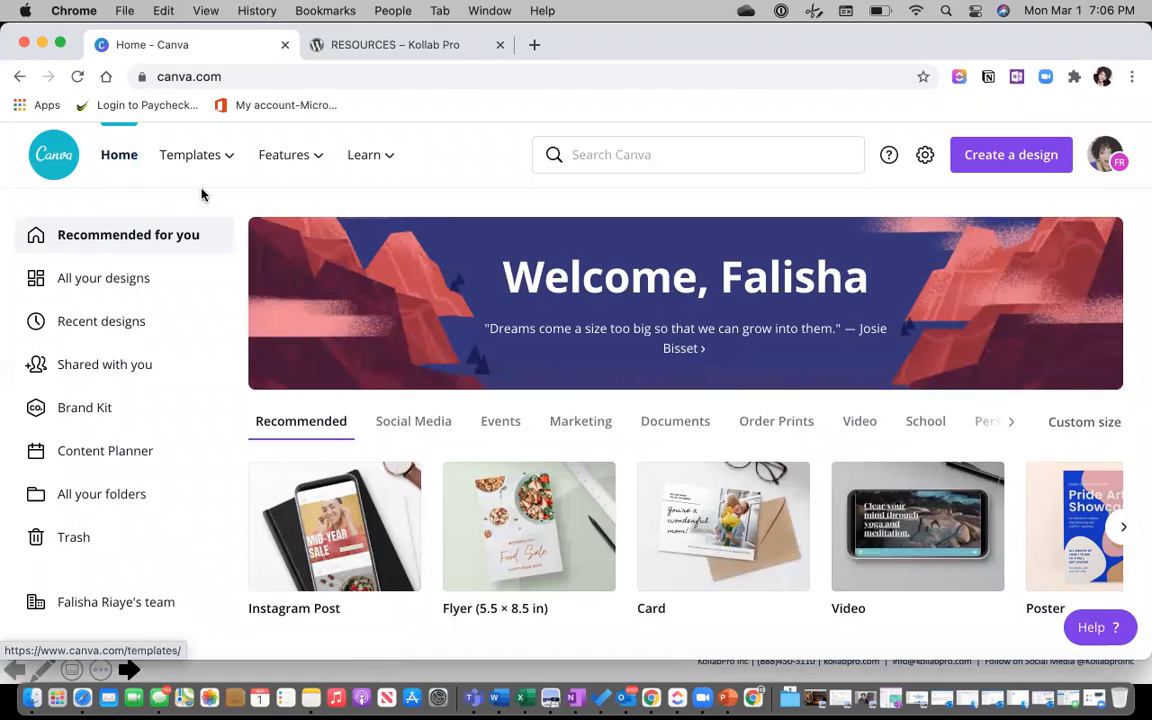
Create an Instagram Post design, then return to the home page.
{"action": "left_click", "coordinate": [1003, 155]}
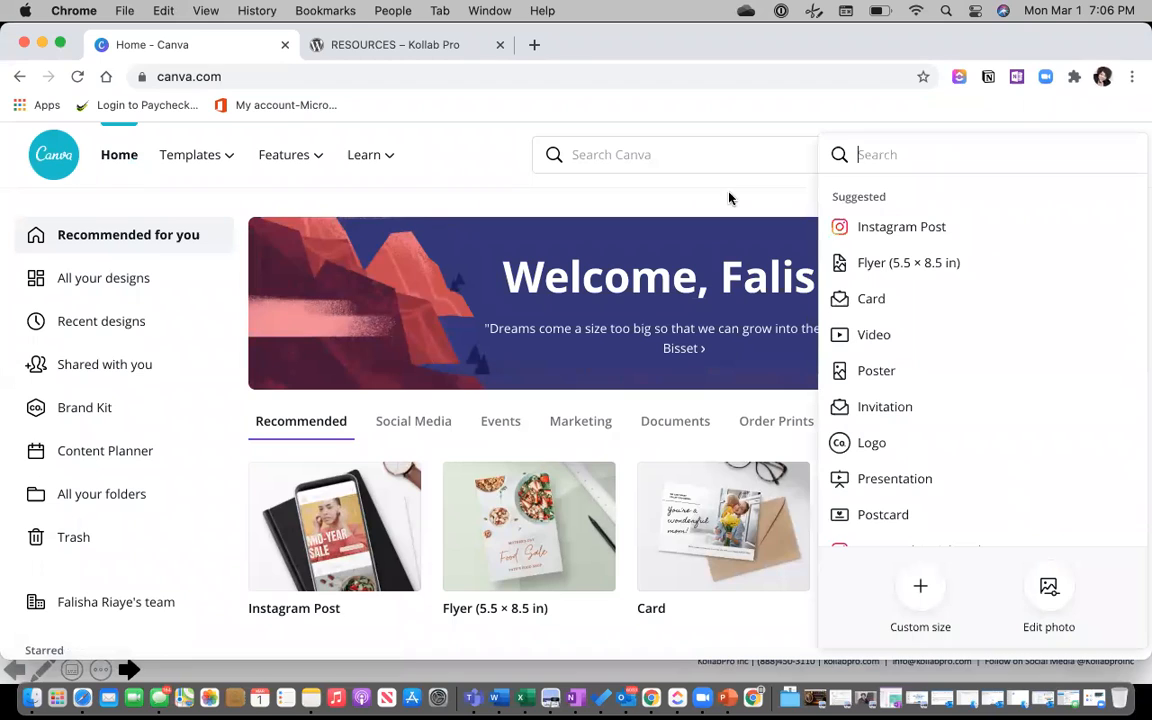
{"action": "left_click", "coordinate": [892, 227]}
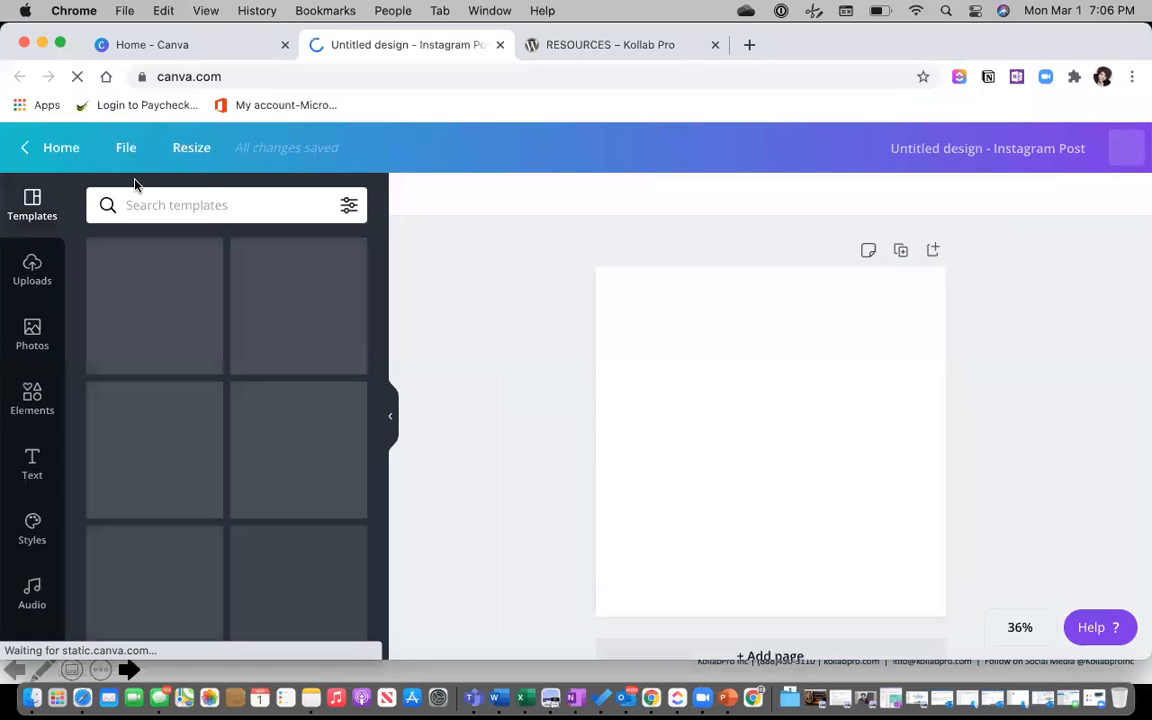
{"action": "left_click", "coordinate": [53, 148]}
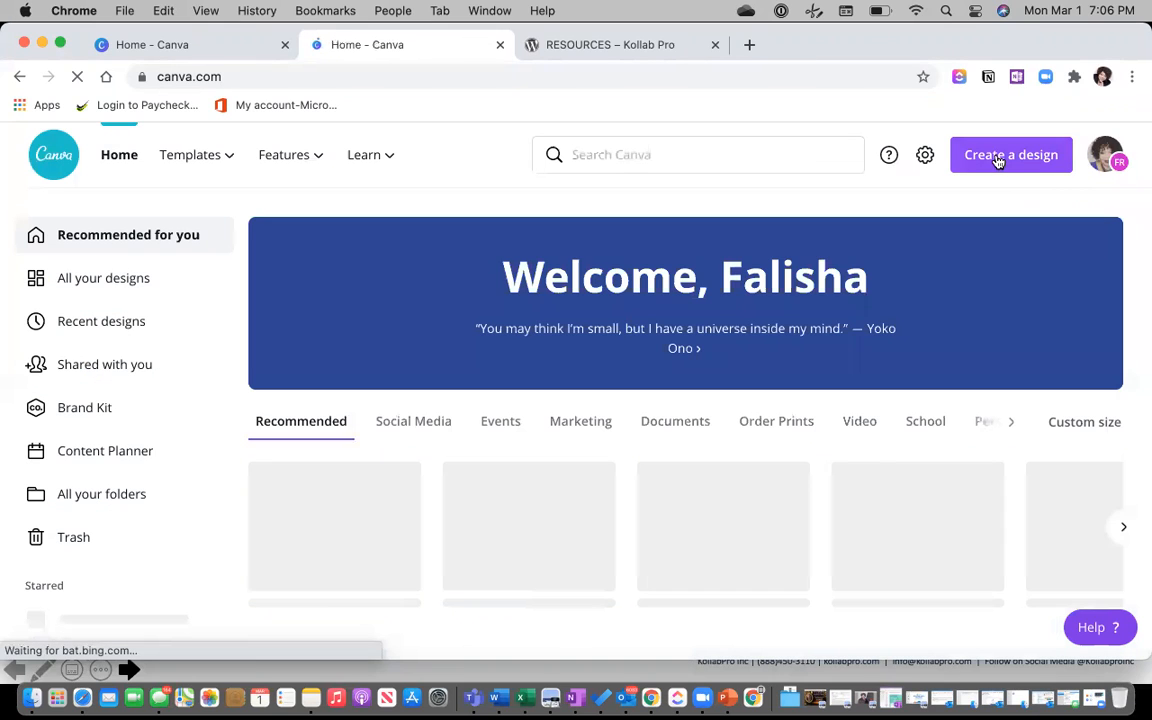
Browse the Create a design list and start a new blank Instagram Post.
{"action": "left_click", "coordinate": [997, 155]}
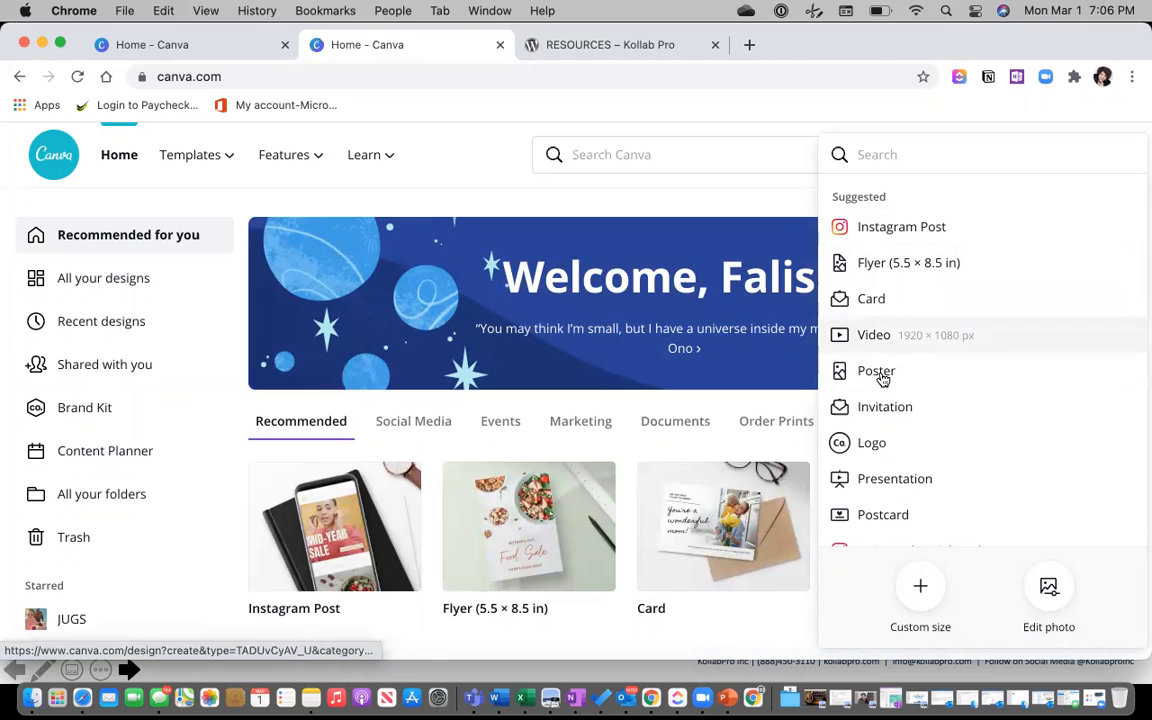
{"action": "scroll", "coordinate": [911, 386], "scroll_direction": "down", "scroll_amount": 5}
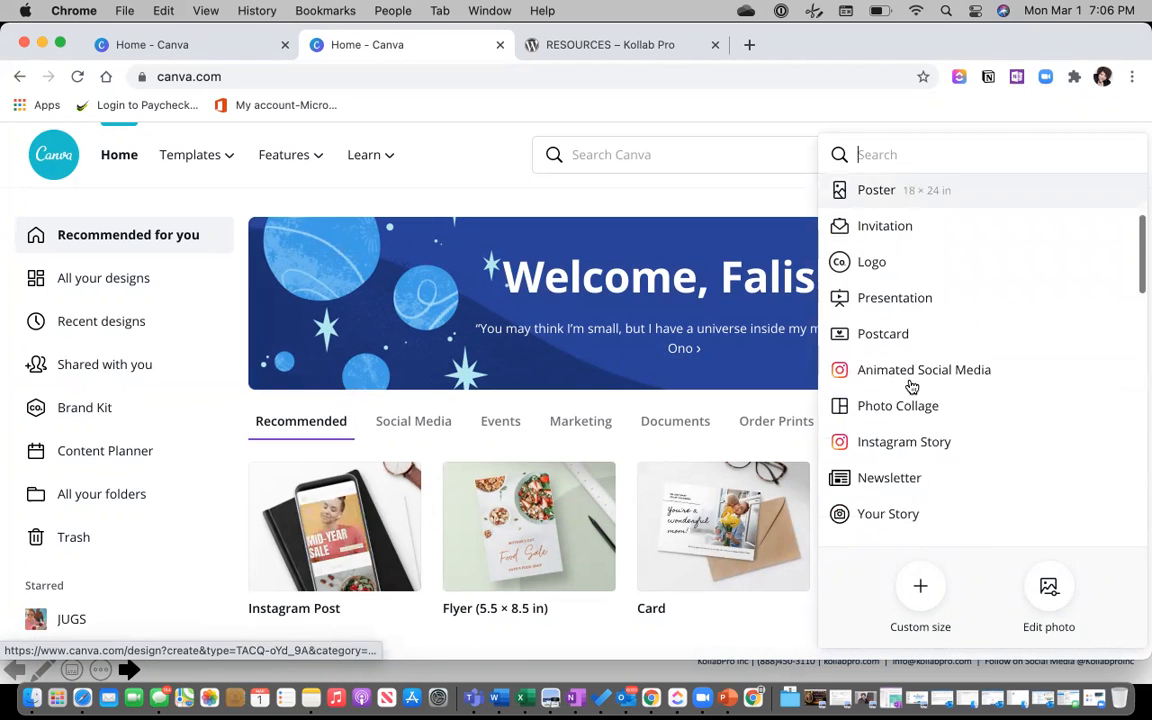
{"action": "scroll", "coordinate": [911, 386], "scroll_direction": "down", "scroll_amount": 6}
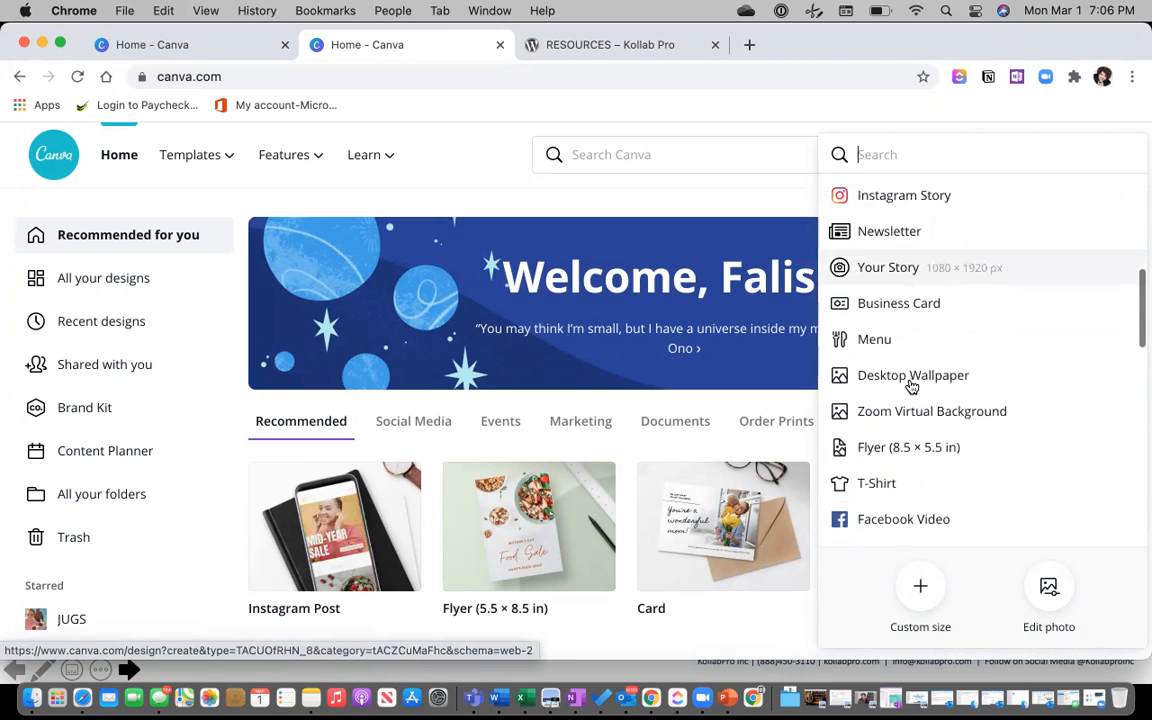
{"action": "scroll", "coordinate": [911, 386], "scroll_direction": "down", "scroll_amount": 1}
{"action": "scroll", "coordinate": [908, 383], "scroll_direction": "up", "scroll_amount": 1}
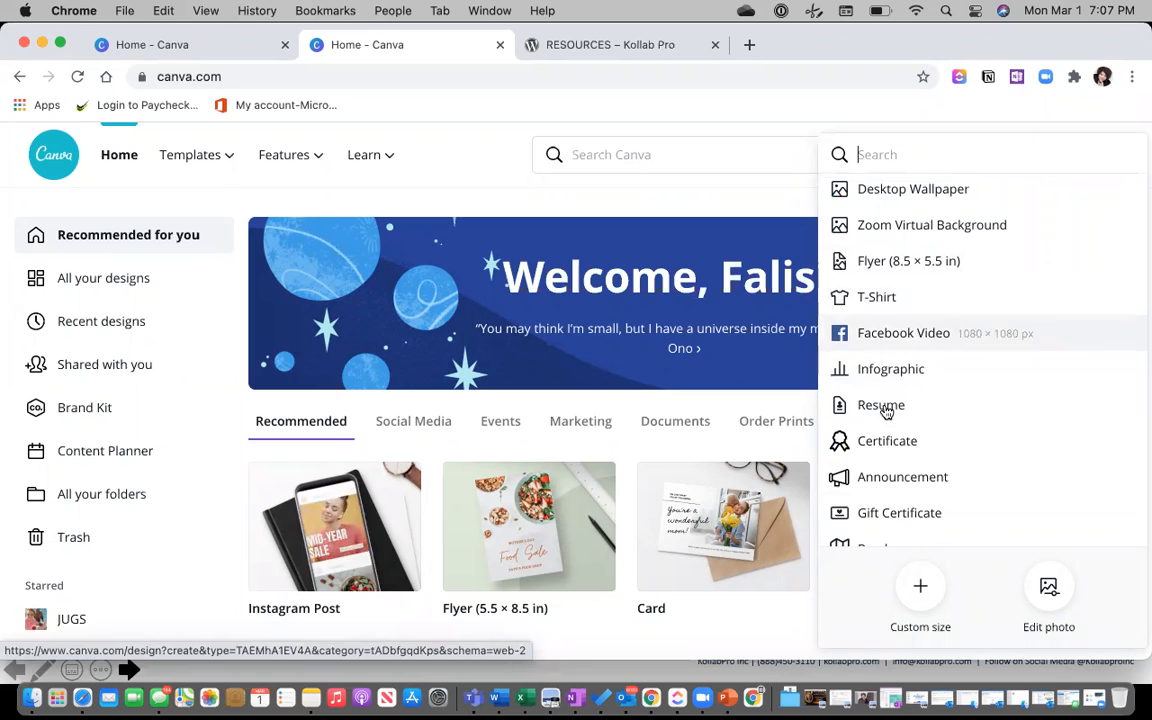
{"action": "scroll", "coordinate": [885, 410], "scroll_direction": "down", "scroll_amount": 4}
{"action": "scroll", "coordinate": [885, 410], "scroll_direction": "down", "scroll_amount": 2}
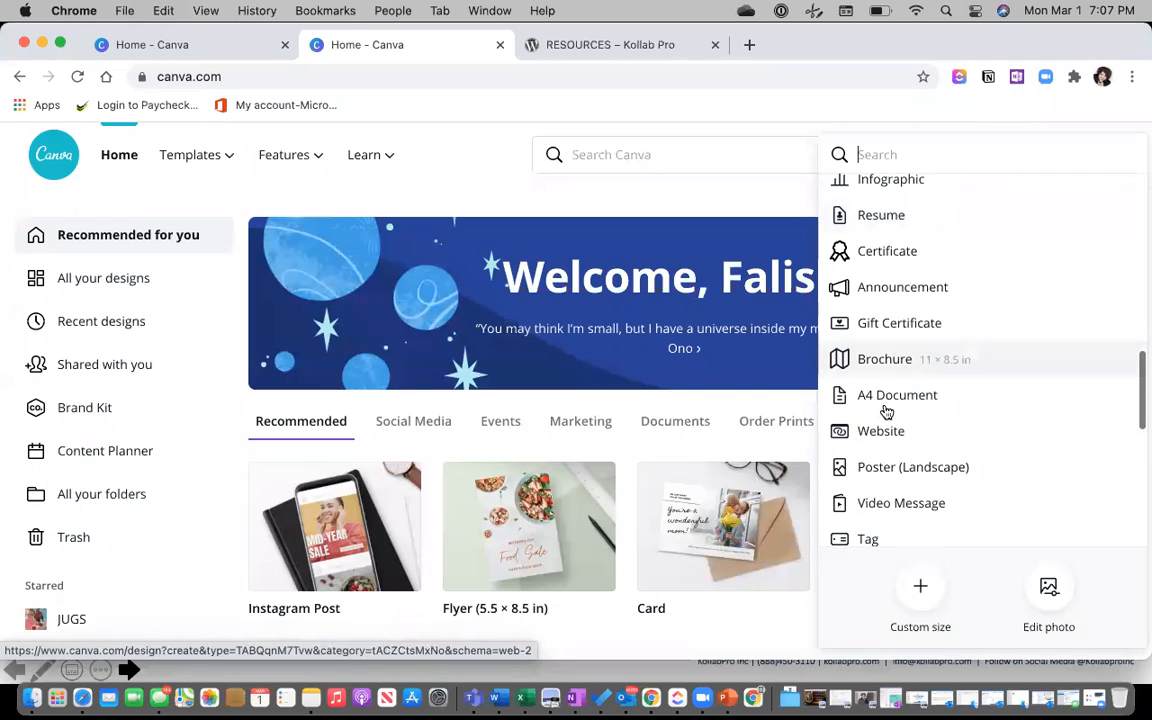
{"action": "scroll", "coordinate": [885, 410], "scroll_direction": "up", "scroll_amount": 7}
{"action": "scroll", "coordinate": [886, 410], "scroll_direction": "up", "scroll_amount": 10}
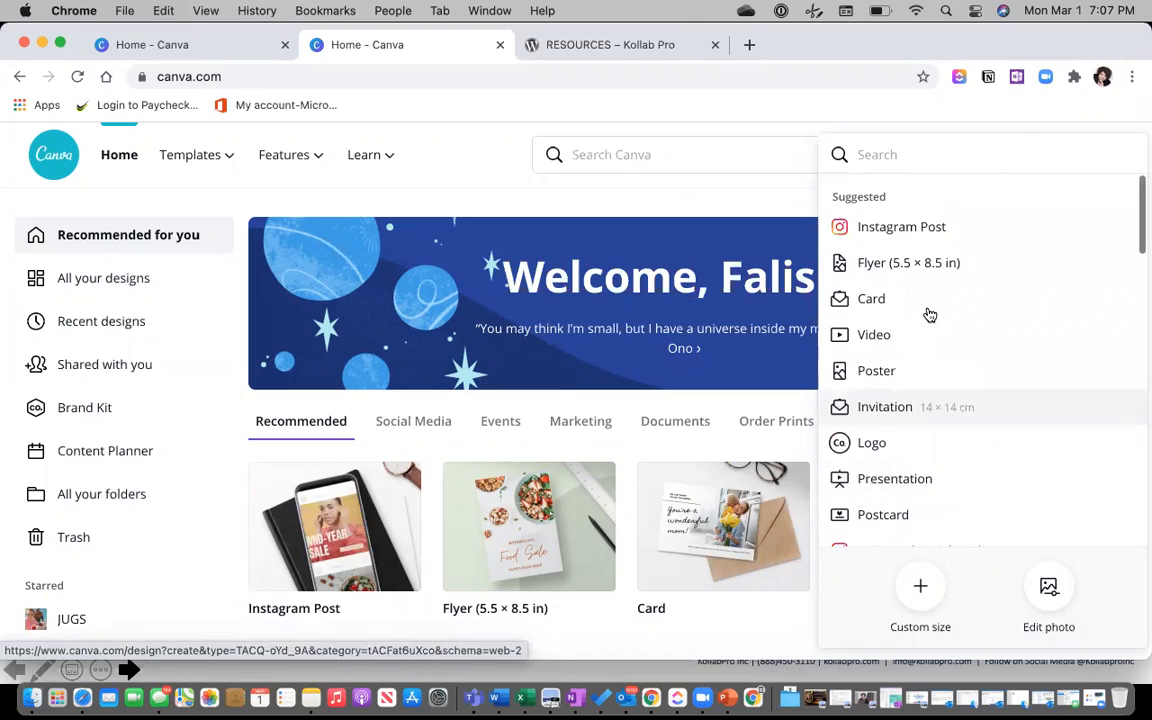
{"action": "left_click", "coordinate": [900, 229]}
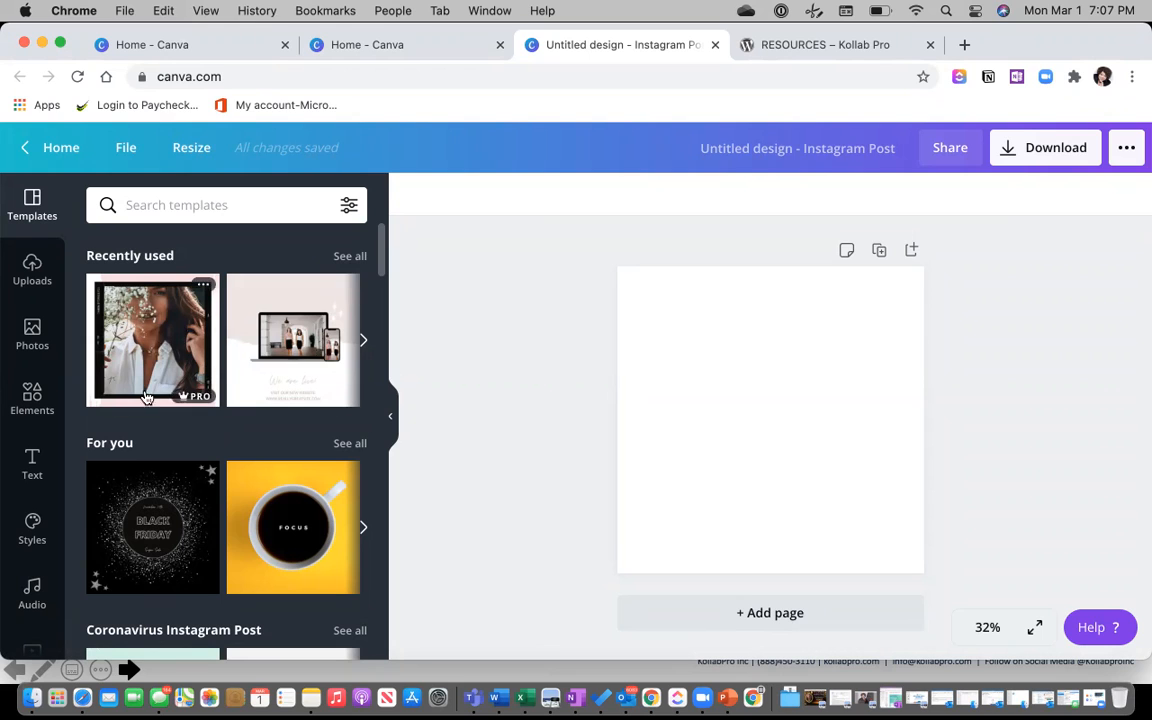
Scroll through the templates and apply the red Love wins template to the page.
{"action": "scroll", "coordinate": [164, 389], "scroll_direction": "down", "scroll_amount": 6}
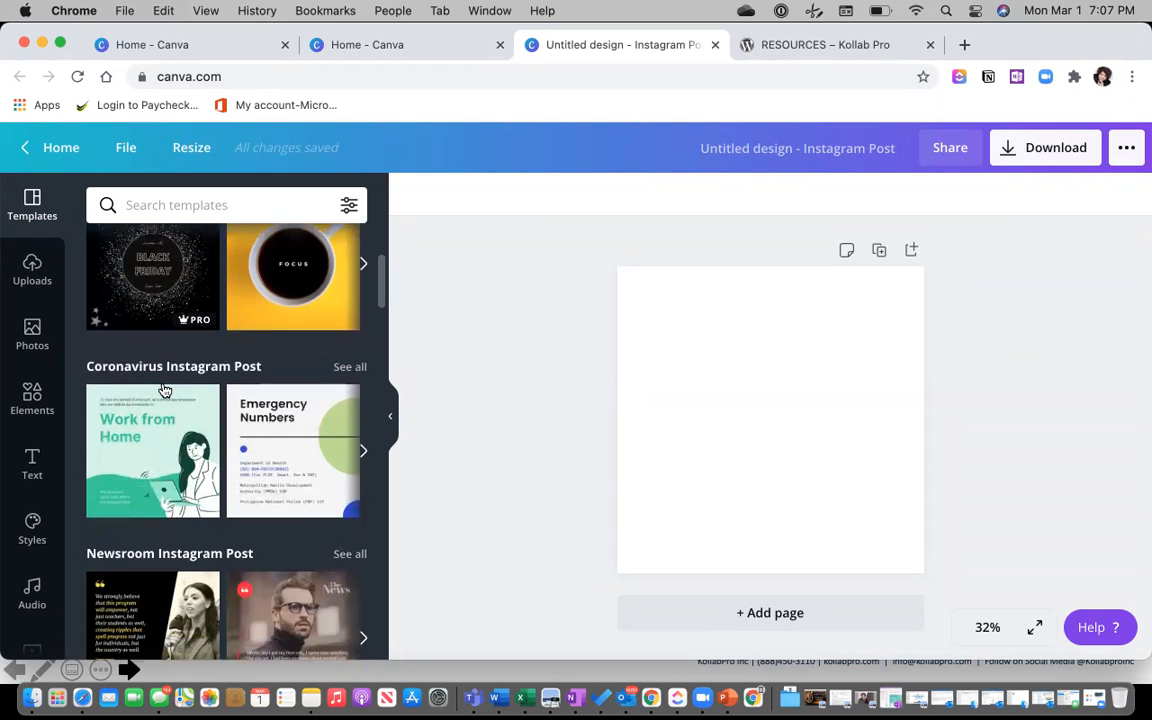
{"action": "scroll", "coordinate": [164, 389], "scroll_direction": "down", "scroll_amount": 7}
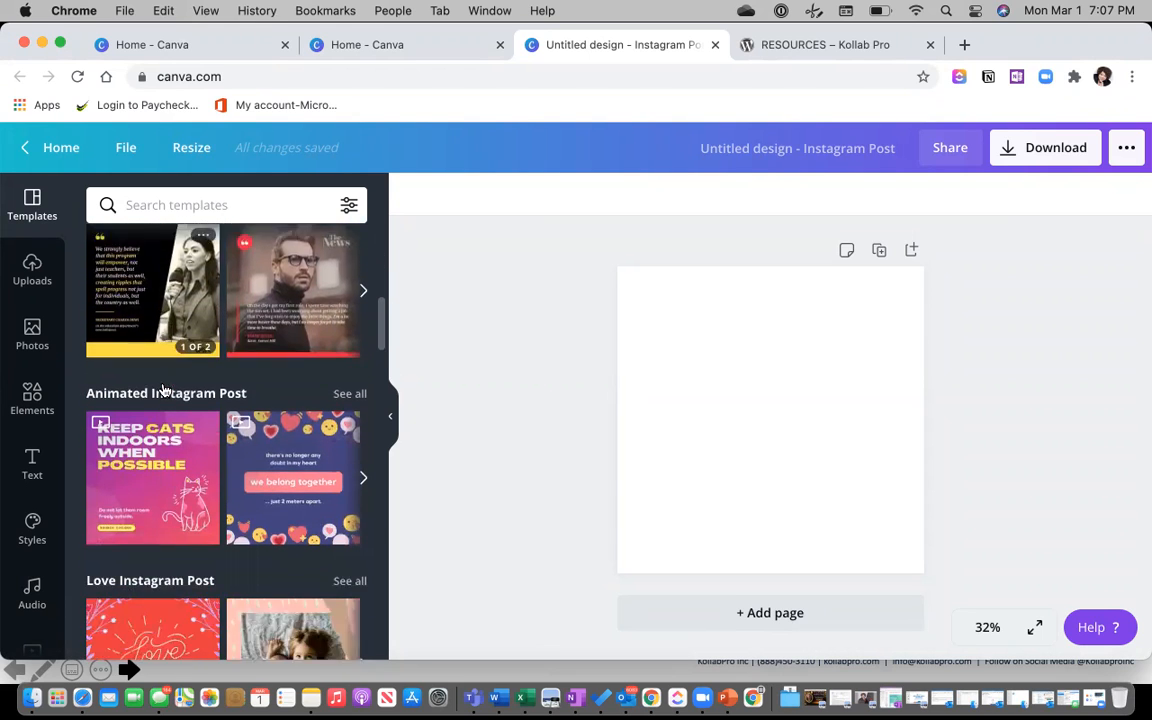
{"action": "scroll", "coordinate": [165, 389], "scroll_direction": "down", "scroll_amount": 5}
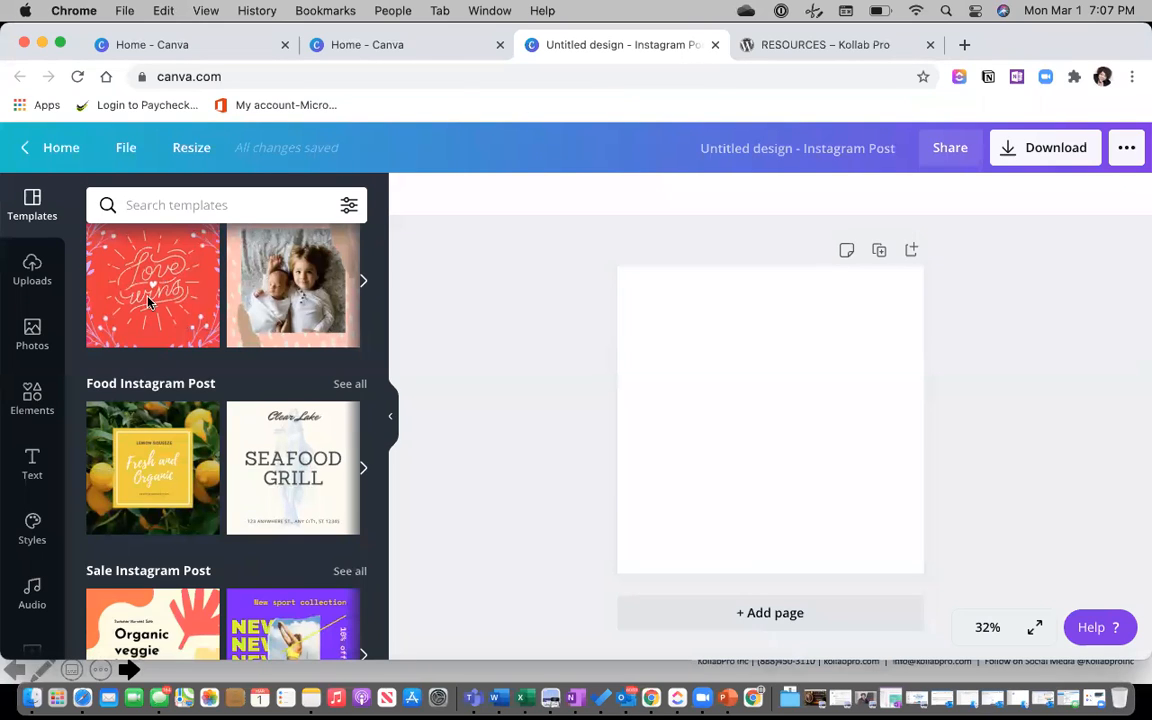
{"action": "scroll", "coordinate": [148, 303], "scroll_direction": "down", "scroll_amount": 5}
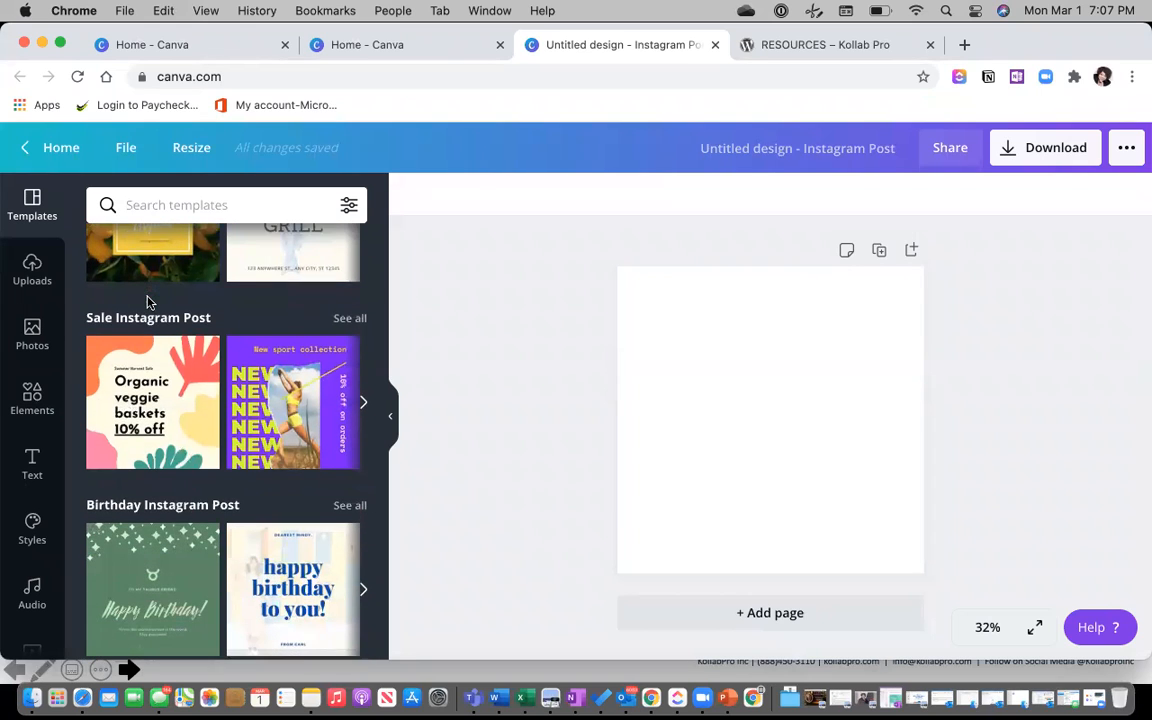
{"action": "scroll", "coordinate": [148, 303], "scroll_direction": "up", "scroll_amount": 6}
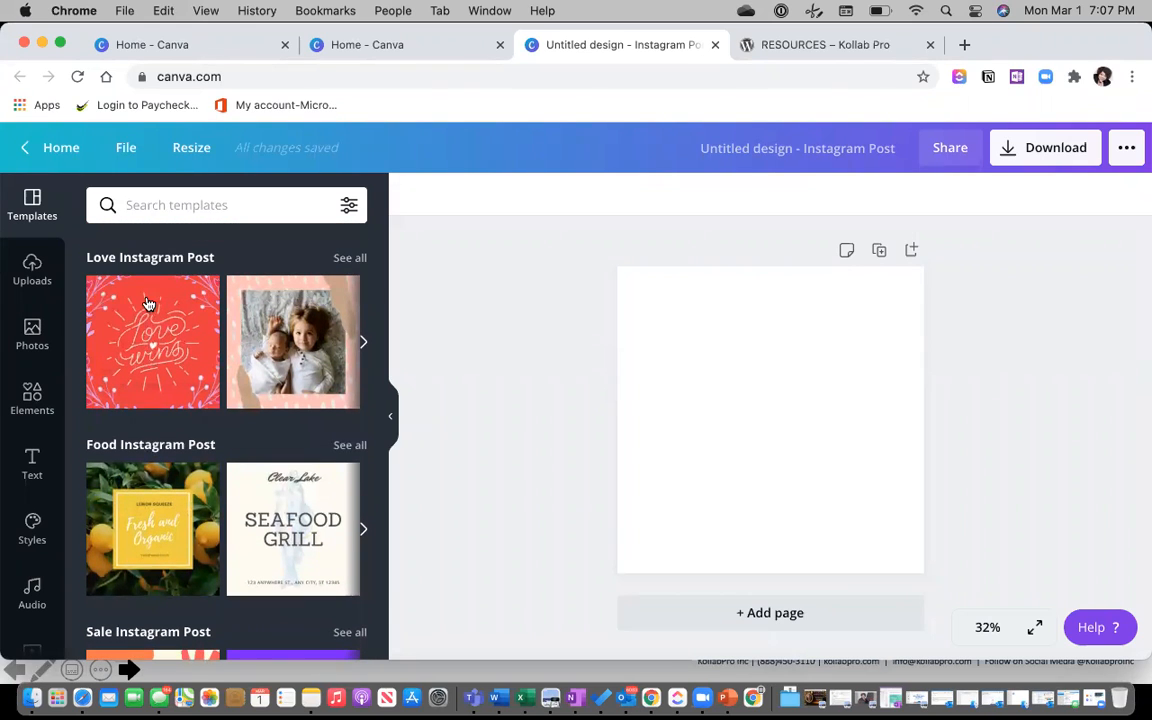
{"action": "left_click", "coordinate": [148, 303]}
Delete the template's Love wins lettering, leaving the small heart.
{"action": "left_click", "coordinate": [805, 395]}
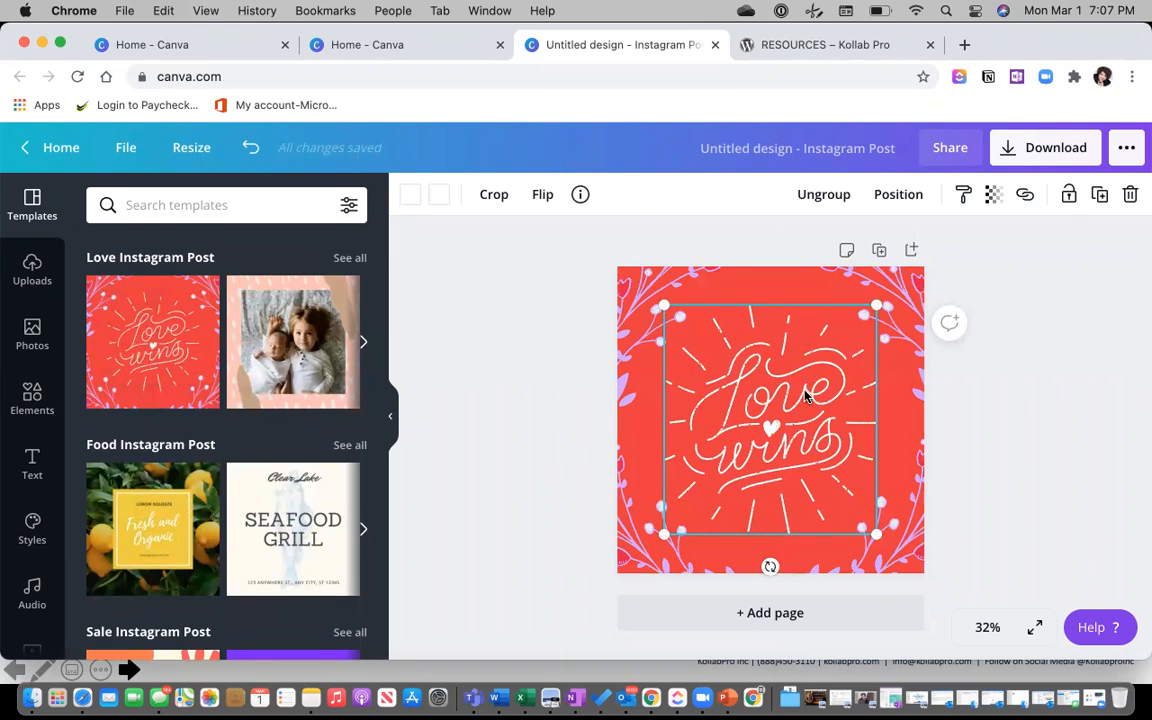
{"action": "key", "text": "Delete"}
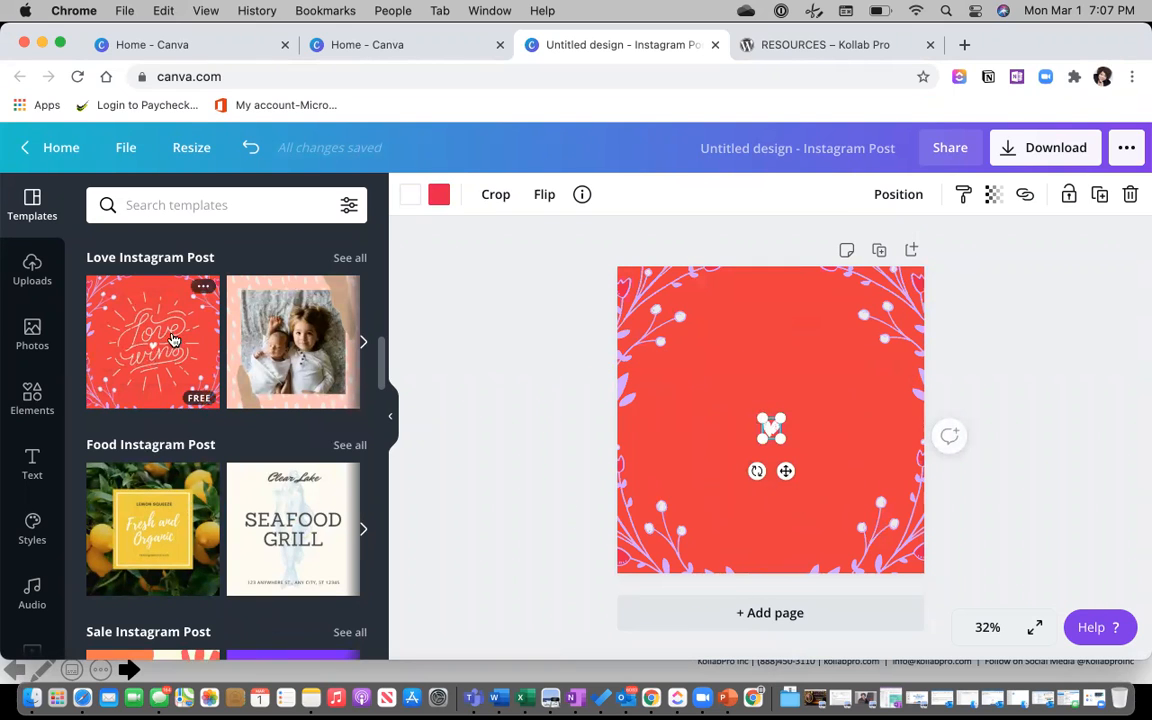
{"action": "left_click", "coordinate": [33, 395]}
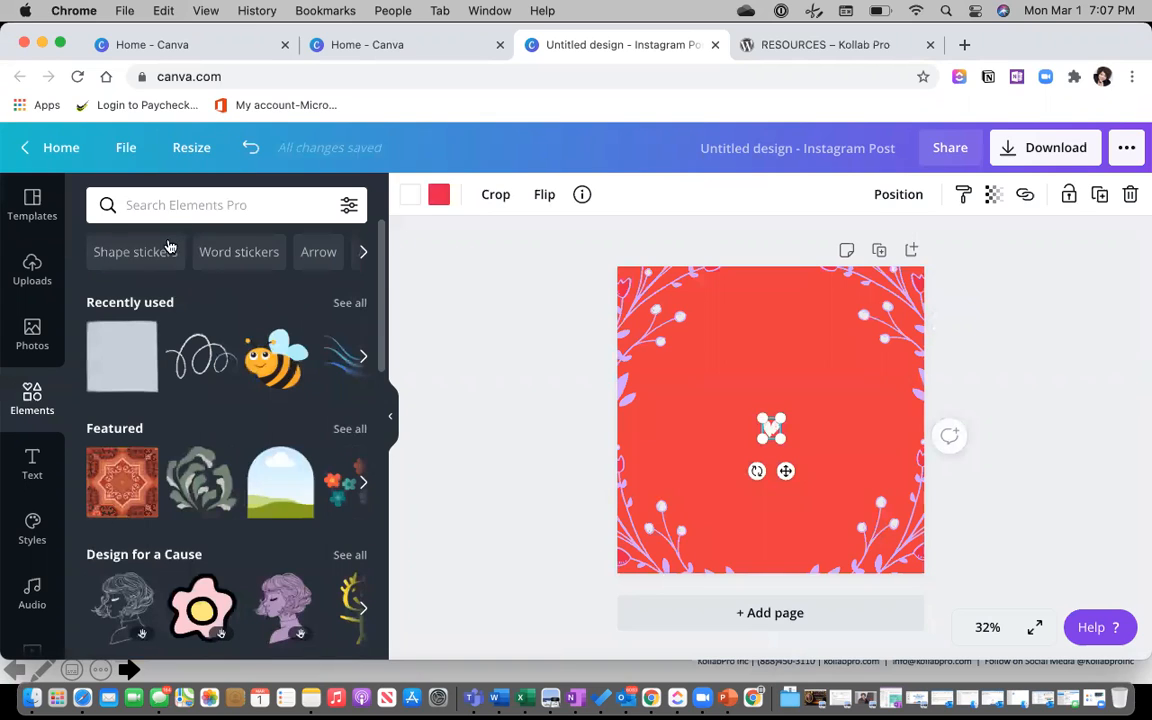
Search Elements for 'wonder woman' and place the logo at the page centre.
{"action": "left_click", "coordinate": [155, 205]}
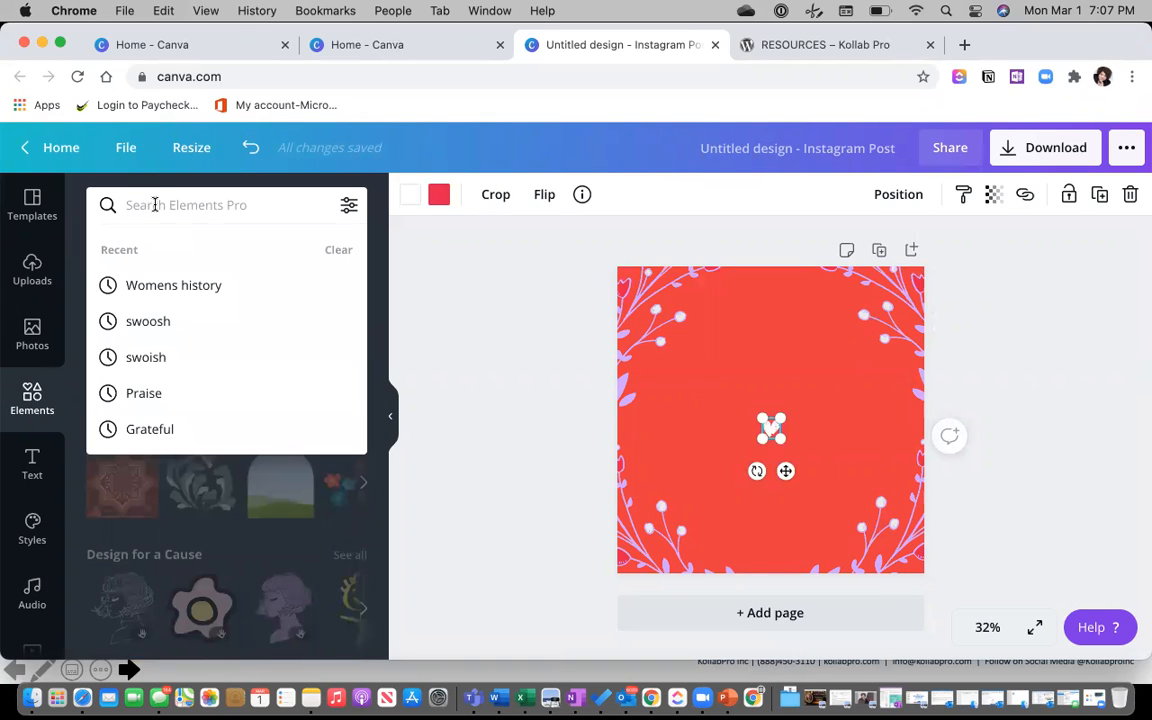
{"action": "type", "text": "wonder woman"}
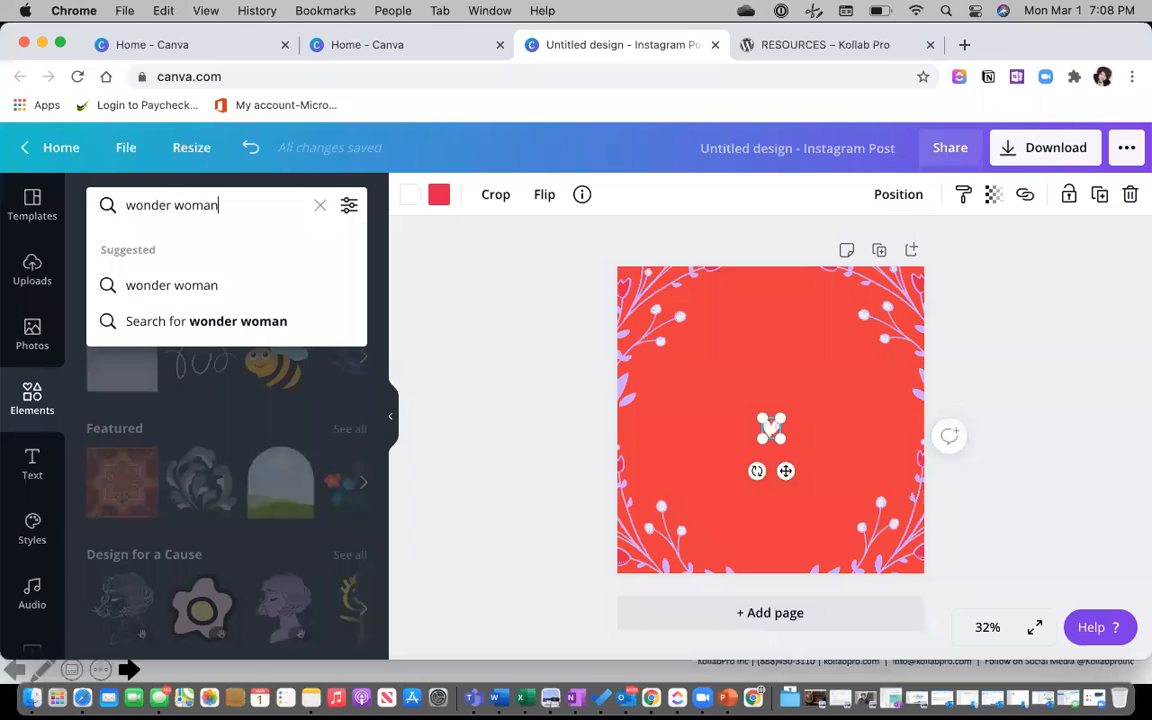
{"action": "key", "text": "Return"}
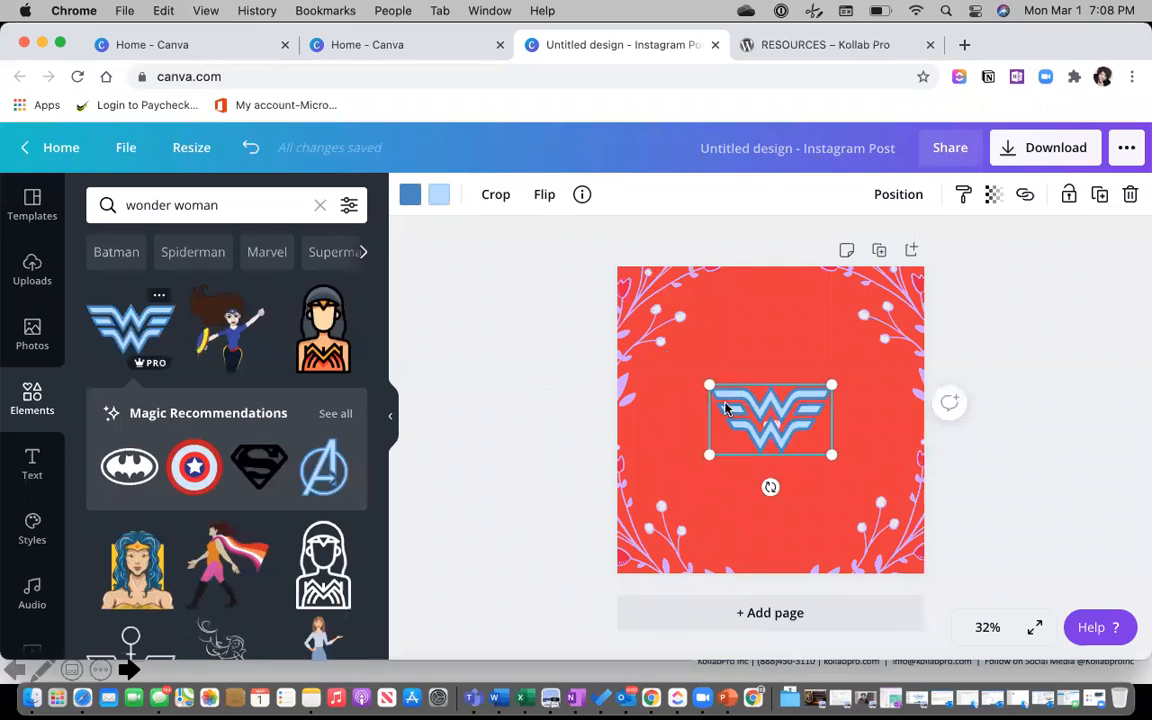
{"action": "left_click_drag", "start_coordinate": [780, 408], "coordinate": [780, 353]}
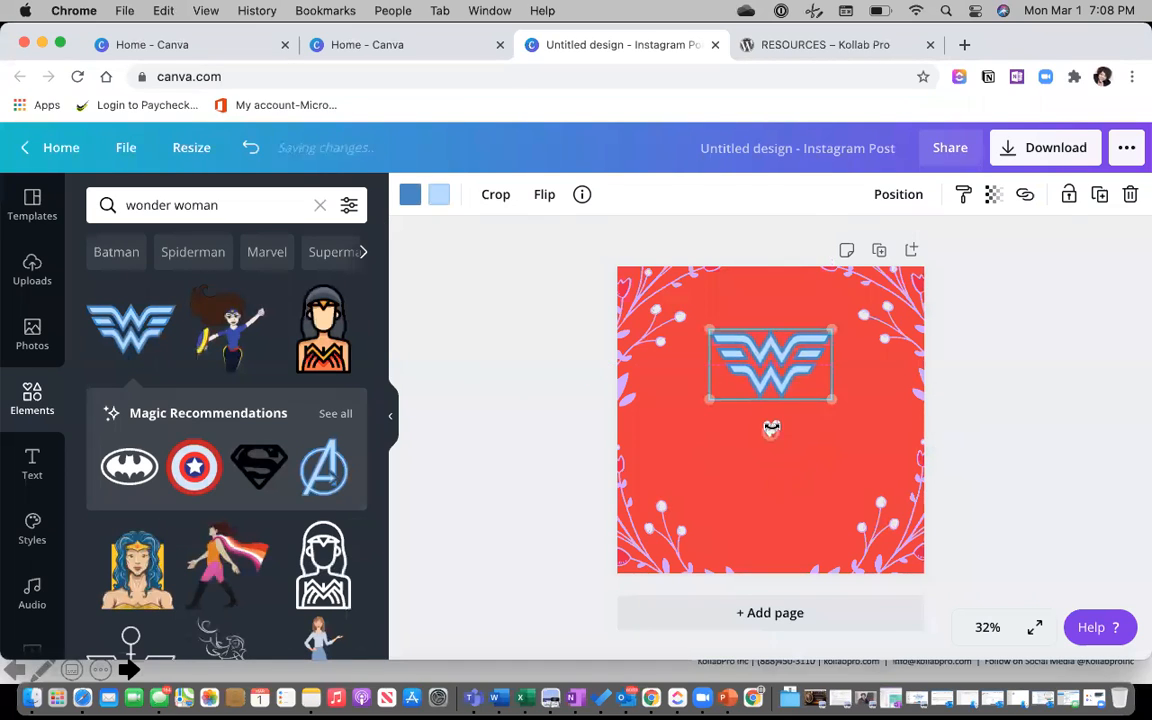
{"action": "left_click", "coordinate": [785, 430]}
{"action": "left_click", "coordinate": [775, 430]}
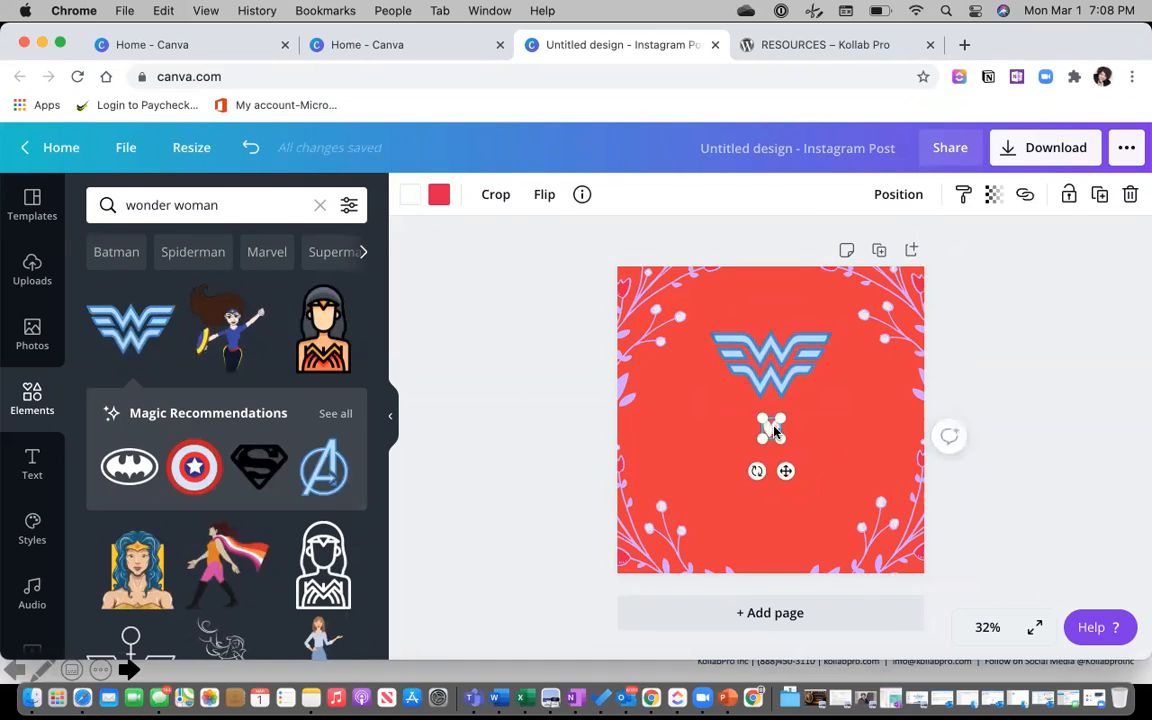
{"action": "left_click", "coordinate": [730, 391]}
{"action": "left_click_drag", "start_coordinate": [773, 356], "coordinate": [772, 422]}
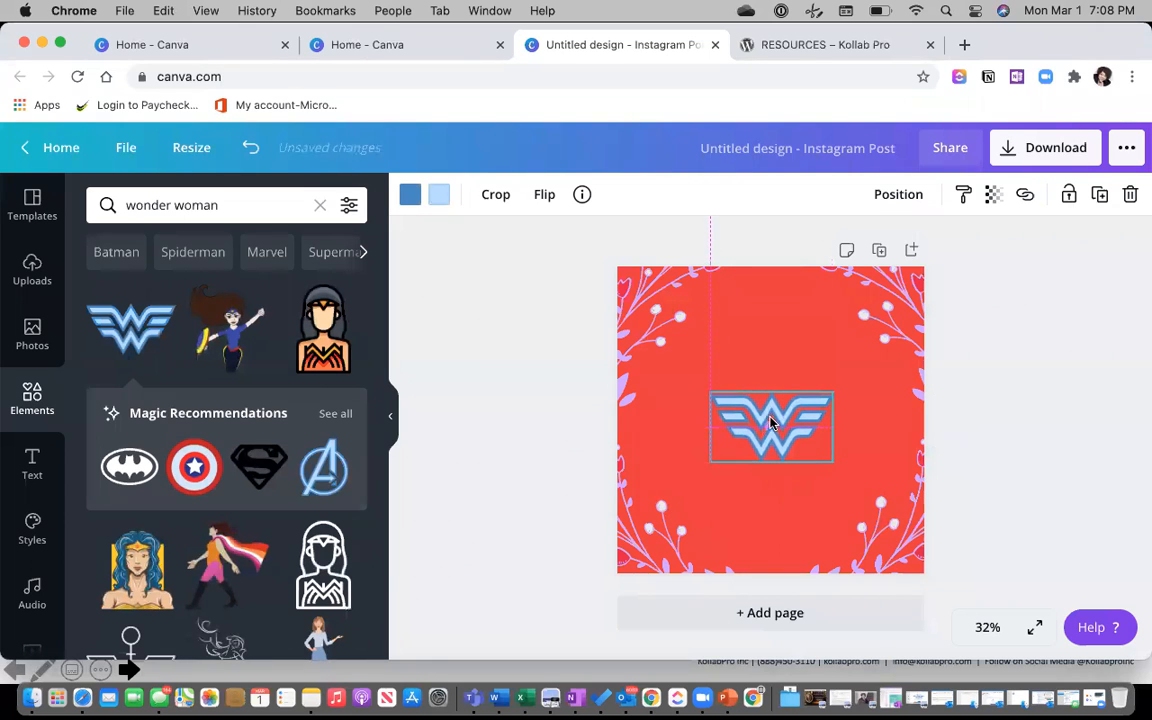
Delete all four floral corners and the red background, then recentre the logo.
{"action": "left_click", "coordinate": [665, 320]}
{"action": "key", "text": "Delete"}
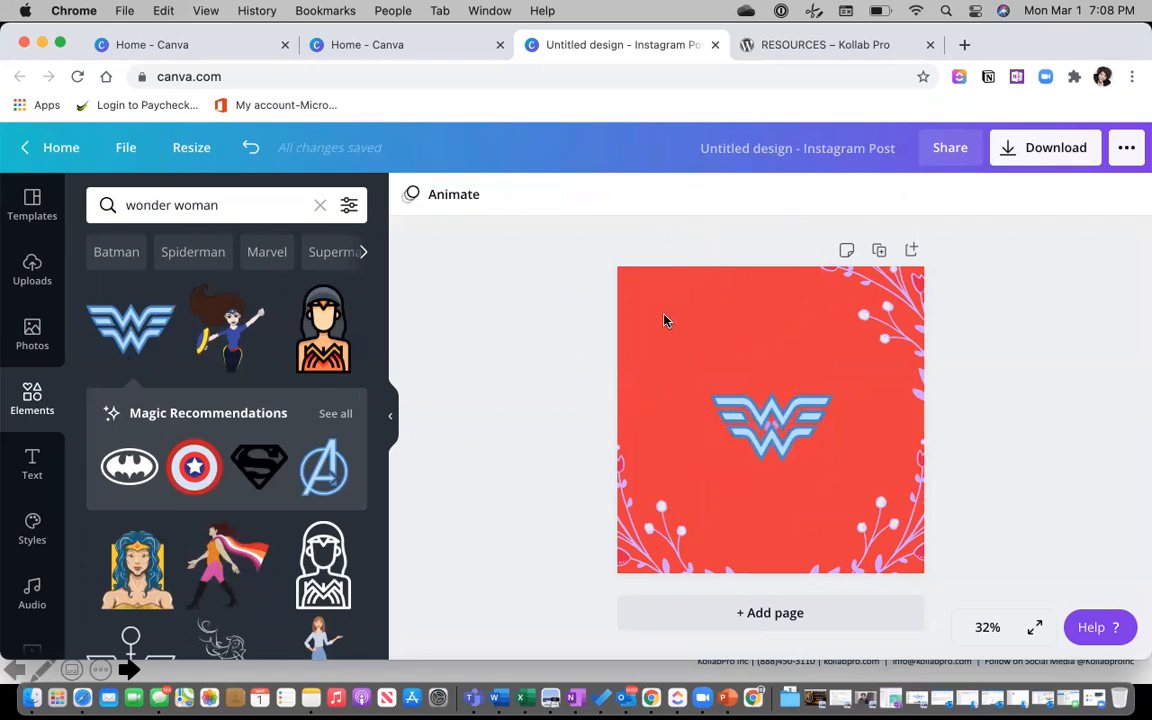
{"action": "left_click", "coordinate": [880, 316]}
{"action": "key", "text": "Delete"}
{"action": "left_click", "coordinate": [817, 552]}
{"action": "key", "text": "Delete"}
{"action": "left_click", "coordinate": [666, 548]}
{"action": "key", "text": "Delete"}
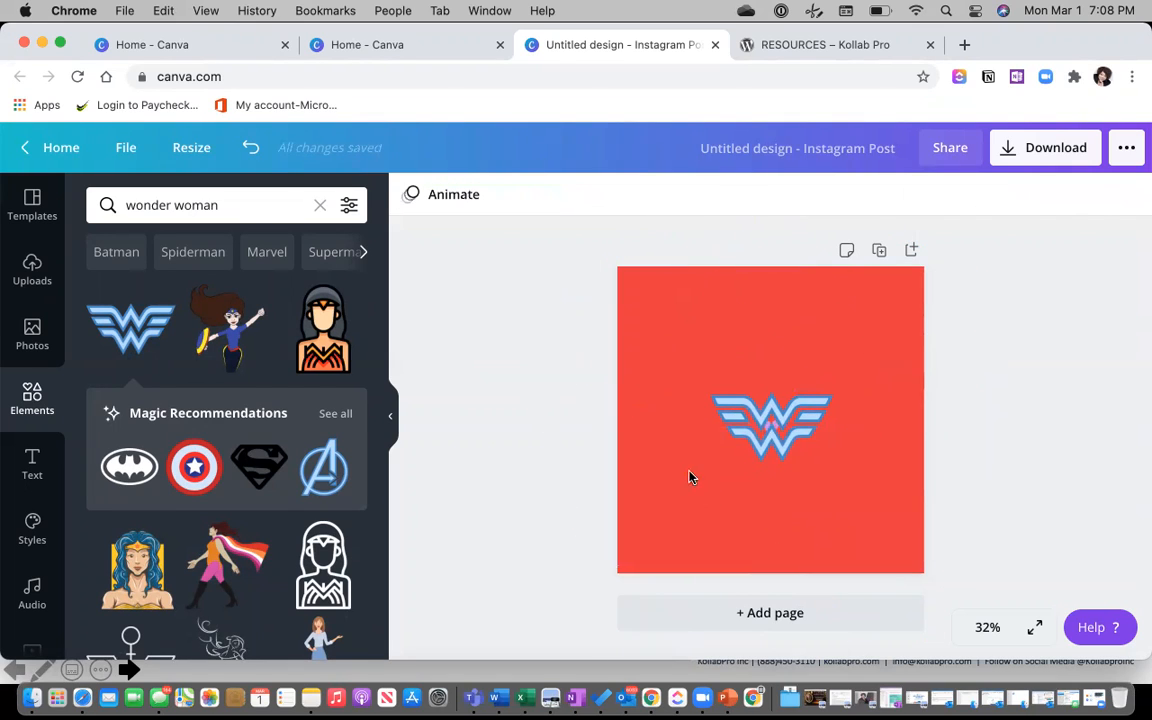
{"action": "key", "text": "Delete"}
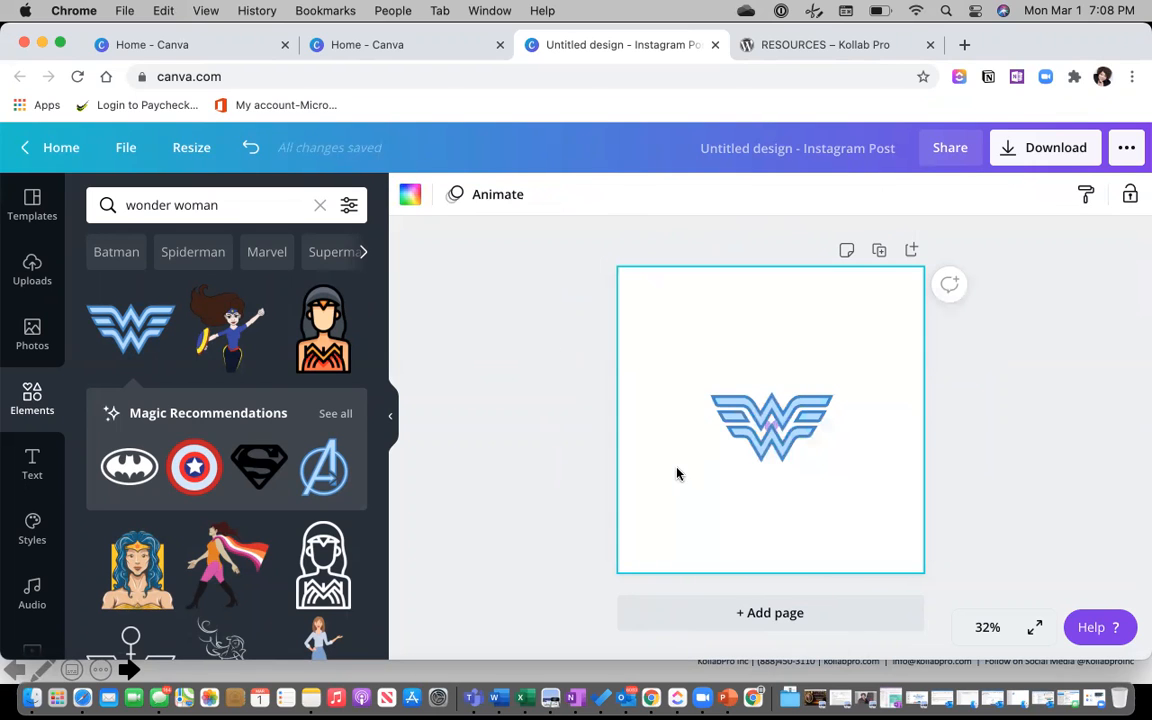
{"action": "left_click_drag", "start_coordinate": [806, 425], "coordinate": [776, 439]}
{"action": "left_click", "coordinate": [771, 430]}
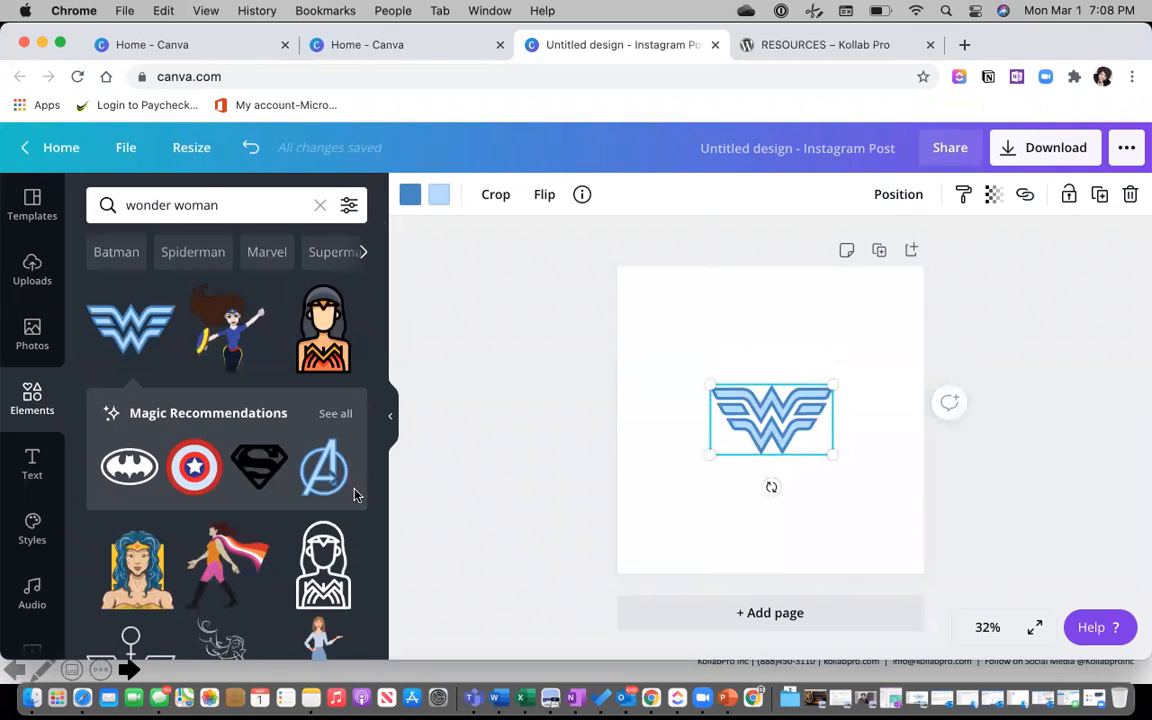
Try water-drops and blue gradient backgrounds, settle on the dark grey gradient, and raise the logo.
{"action": "scroll", "coordinate": [30, 435], "scroll_direction": "down", "scroll_amount": 5}
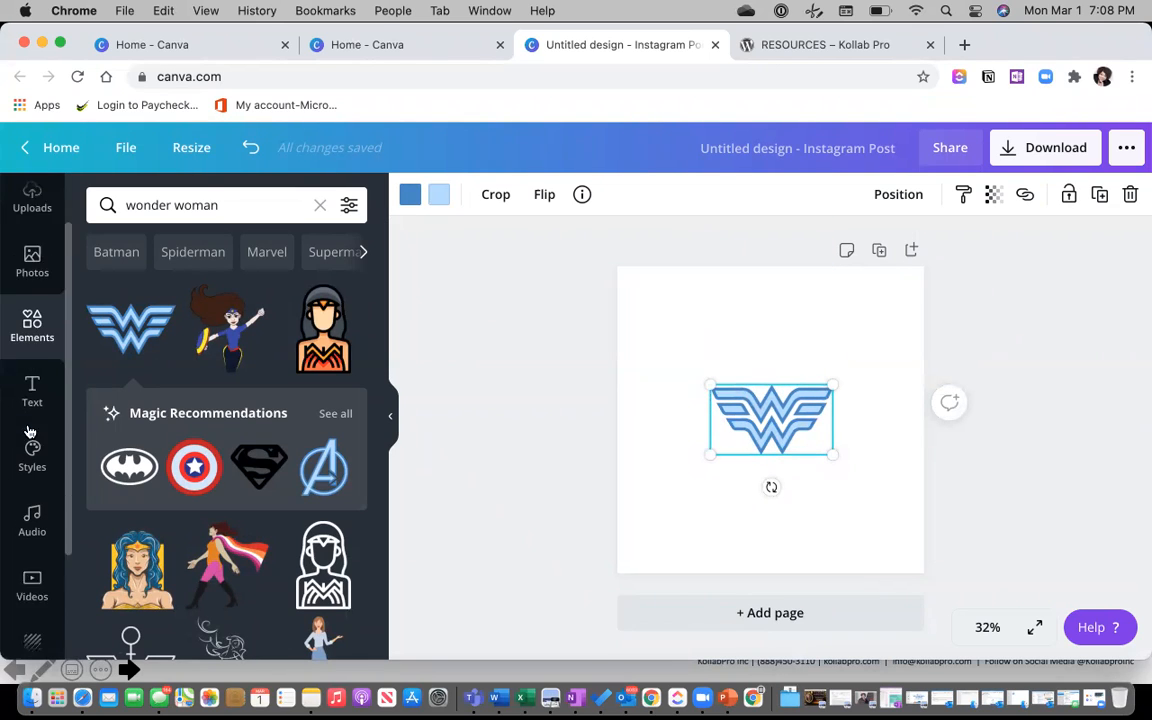
{"action": "scroll", "coordinate": [30, 430], "scroll_direction": "down", "scroll_amount": 2}
{"action": "left_click", "coordinate": [32, 490]}
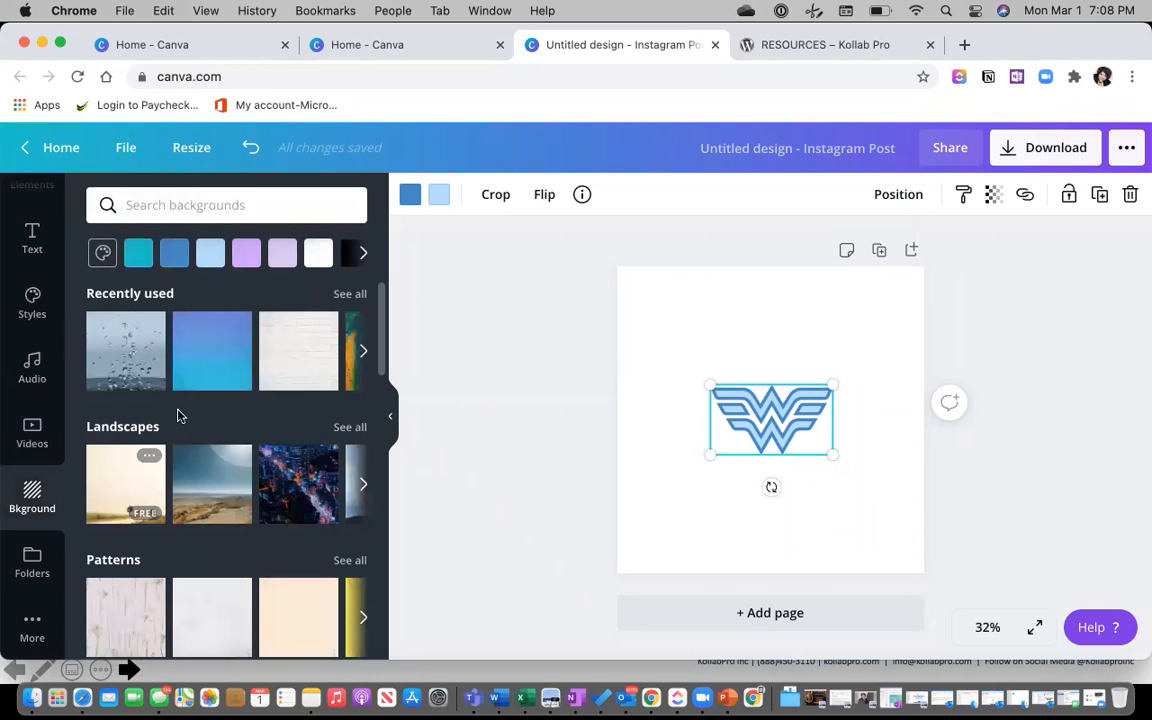
{"action": "left_click", "coordinate": [130, 362]}
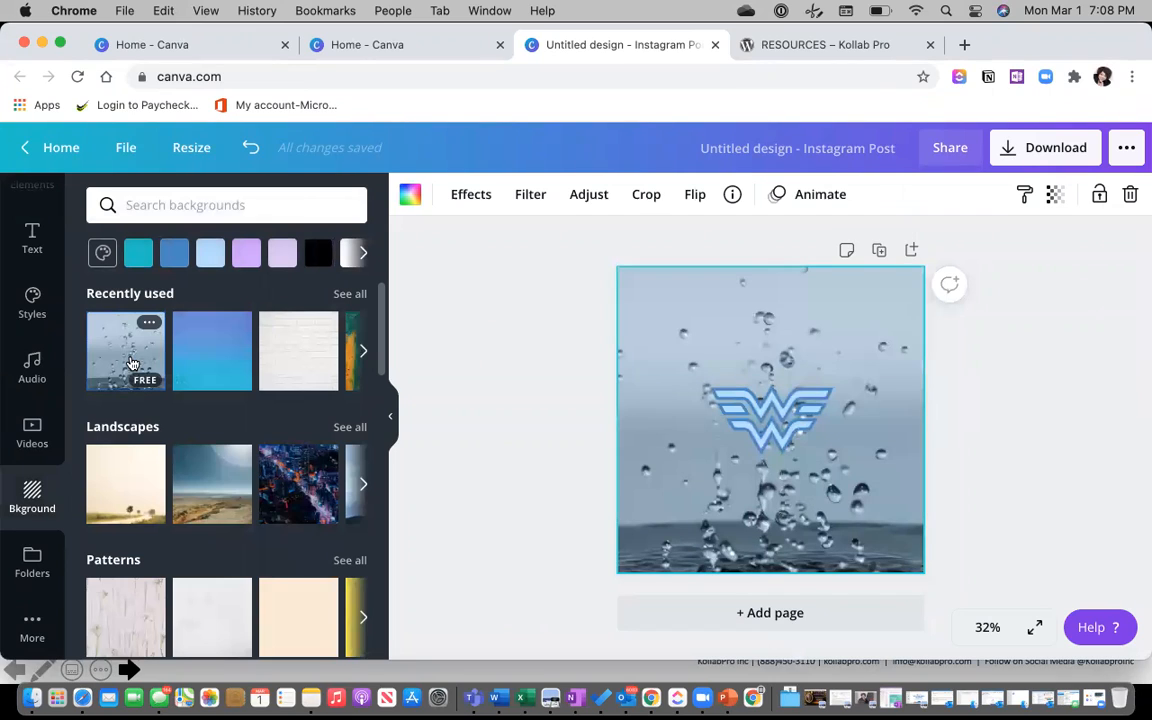
{"action": "left_click", "coordinate": [195, 352]}
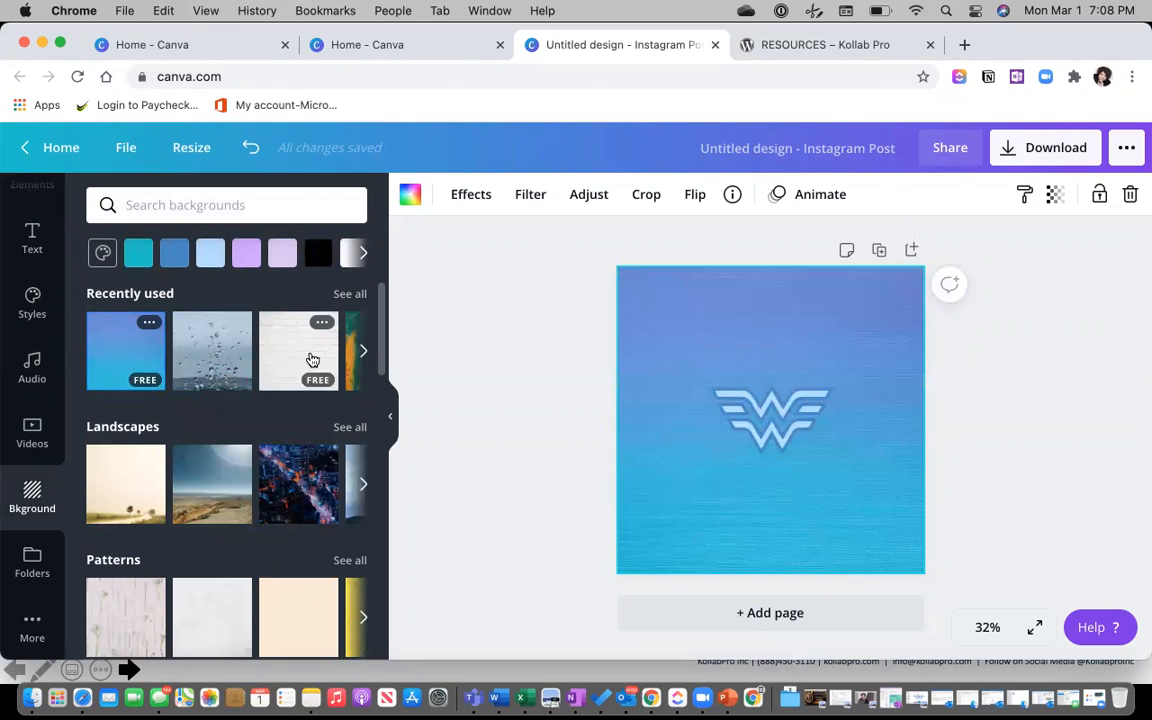
{"action": "scroll", "coordinate": [193, 500], "scroll_direction": "down", "scroll_amount": 5}
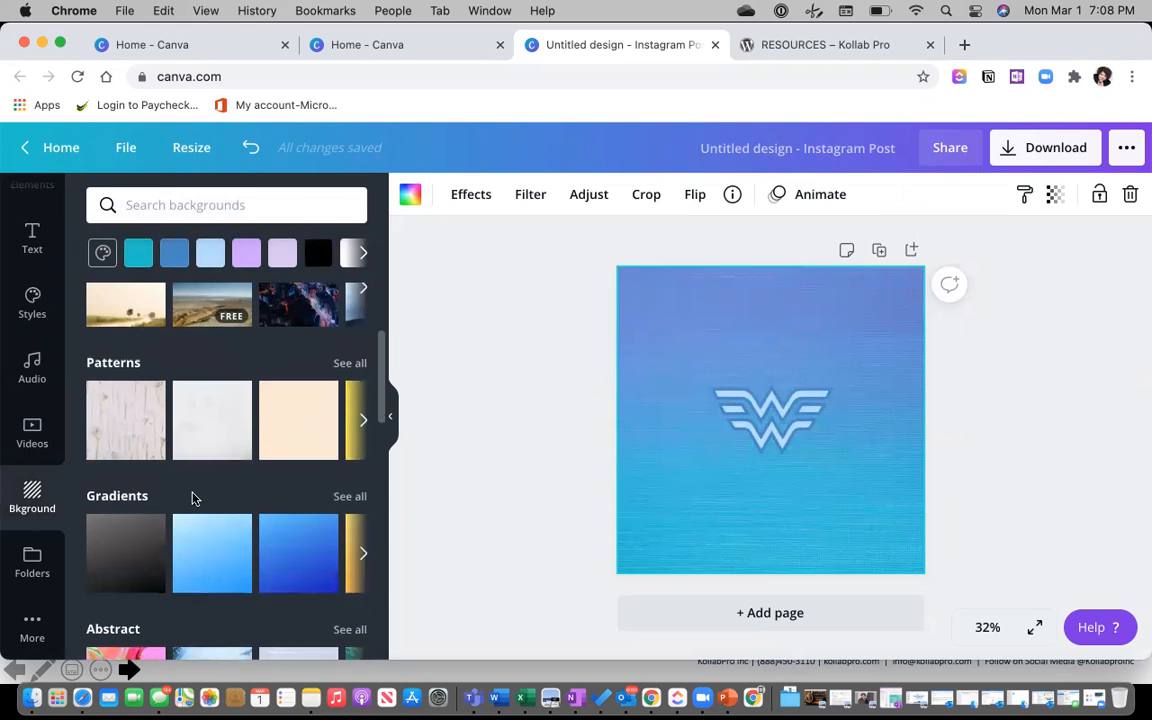
{"action": "left_click", "coordinate": [118, 376]}
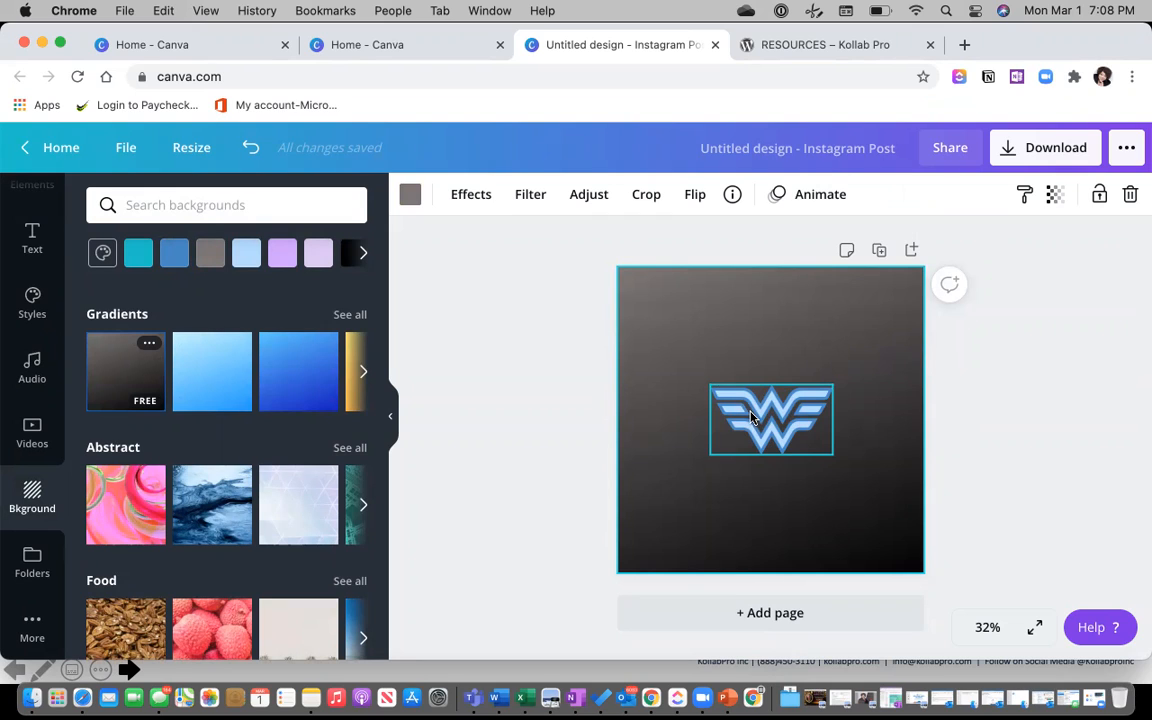
{"action": "left_click_drag", "start_coordinate": [783, 415], "coordinate": [790, 400]}
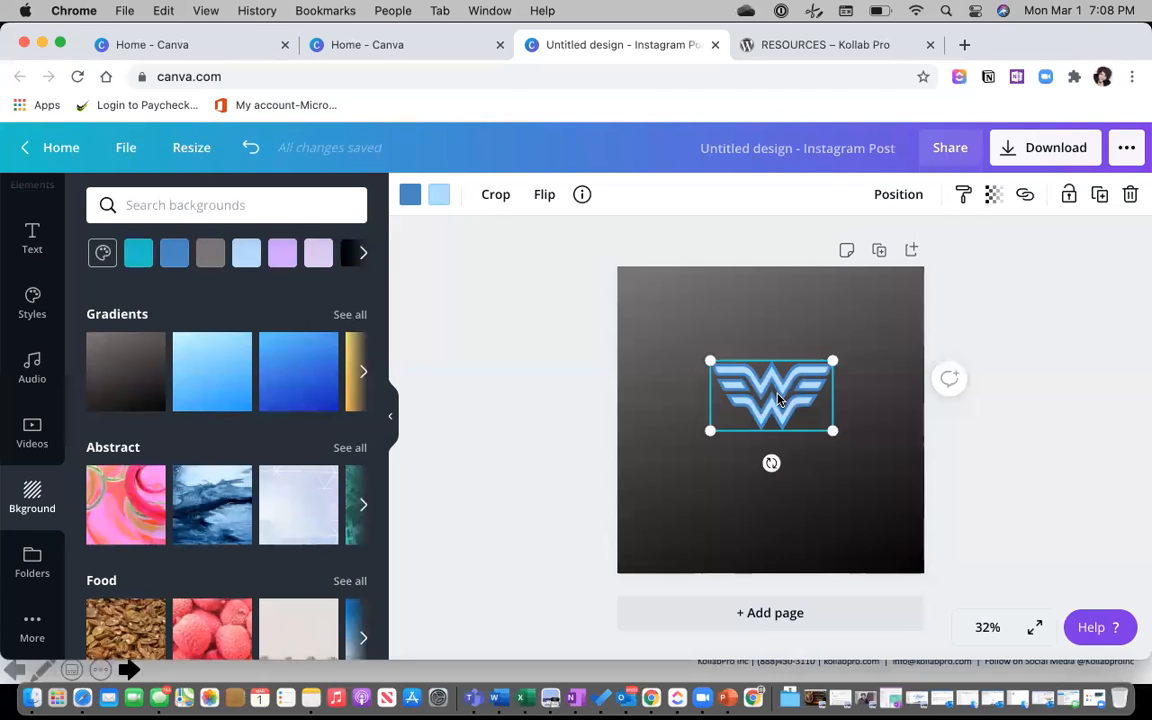
Recolour the logo's light-blue parts magenta, closing the Outlook reminder along the way.
{"action": "left_click", "coordinate": [441, 196]}
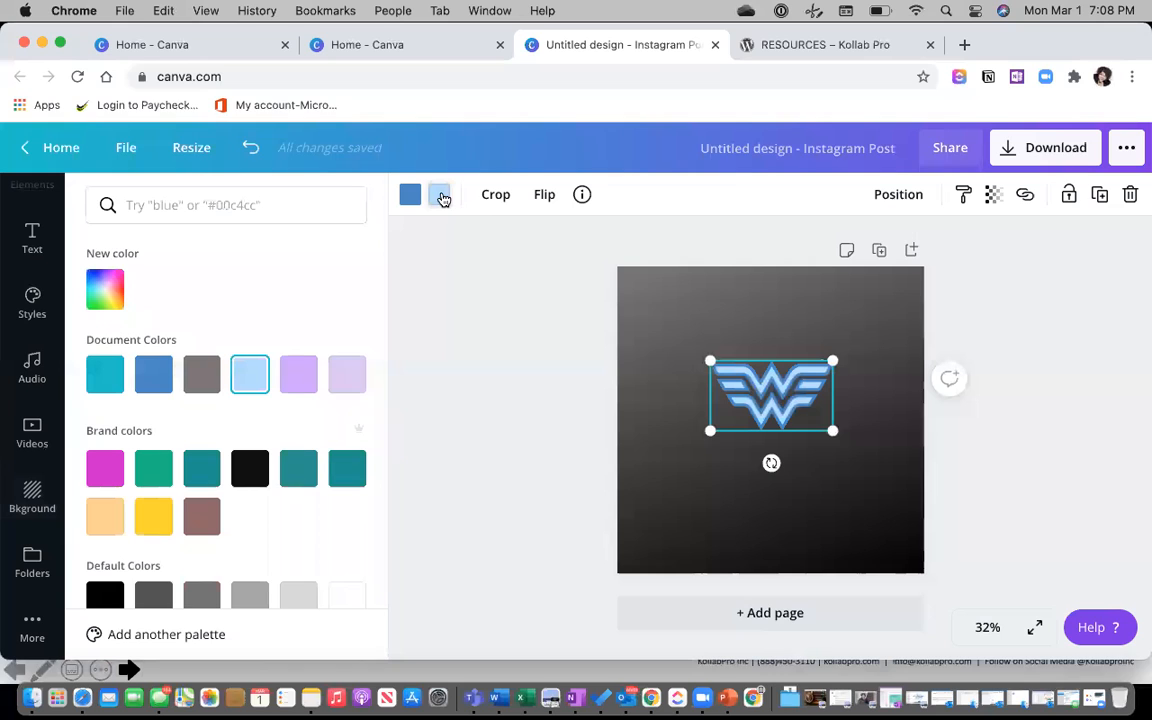
{"action": "left_click", "coordinate": [298, 376]}
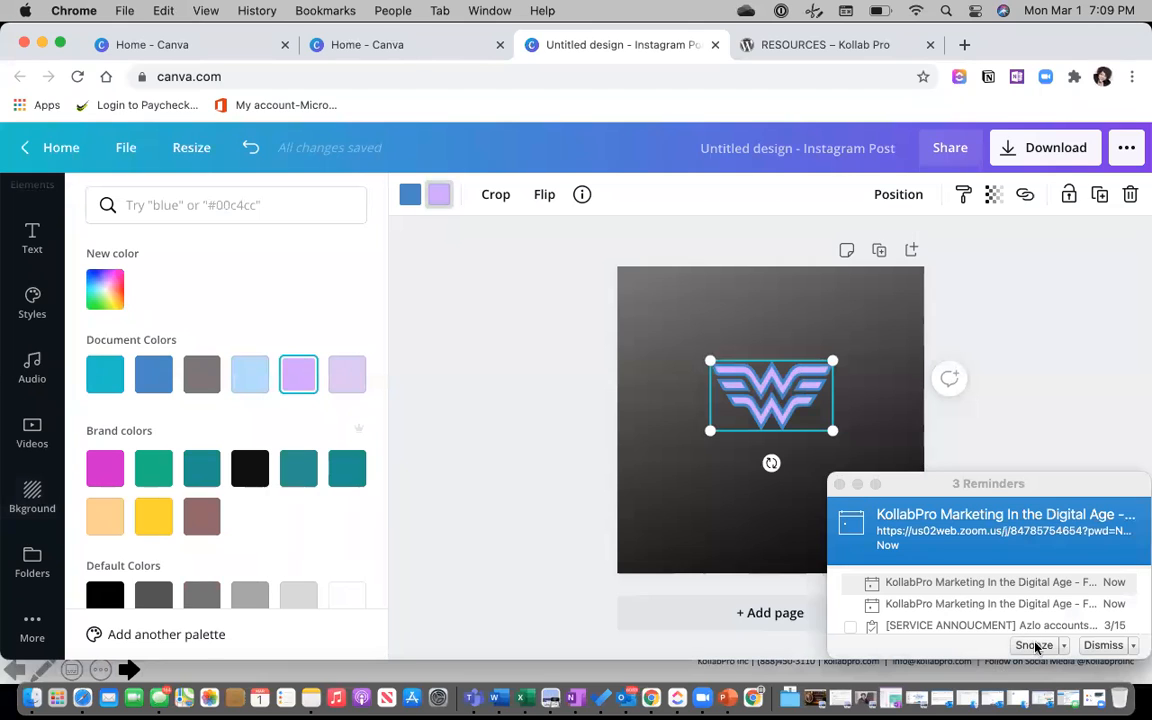
{"action": "left_click", "coordinate": [840, 489]}
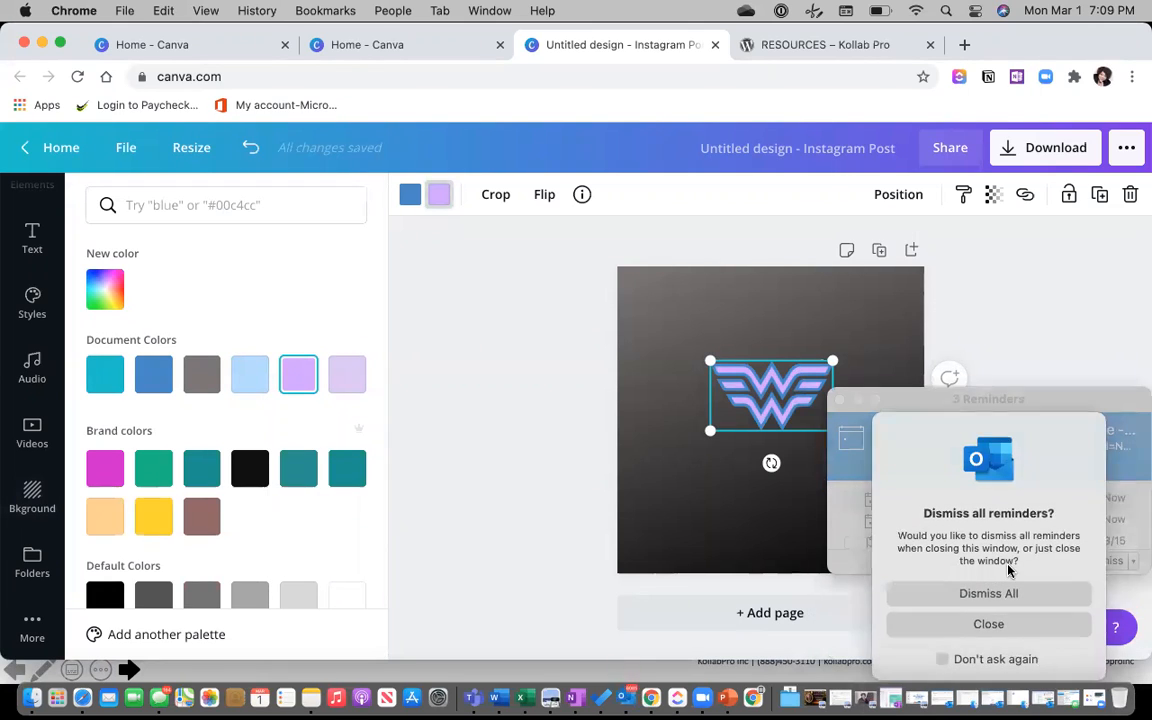
{"action": "left_click", "coordinate": [918, 622]}
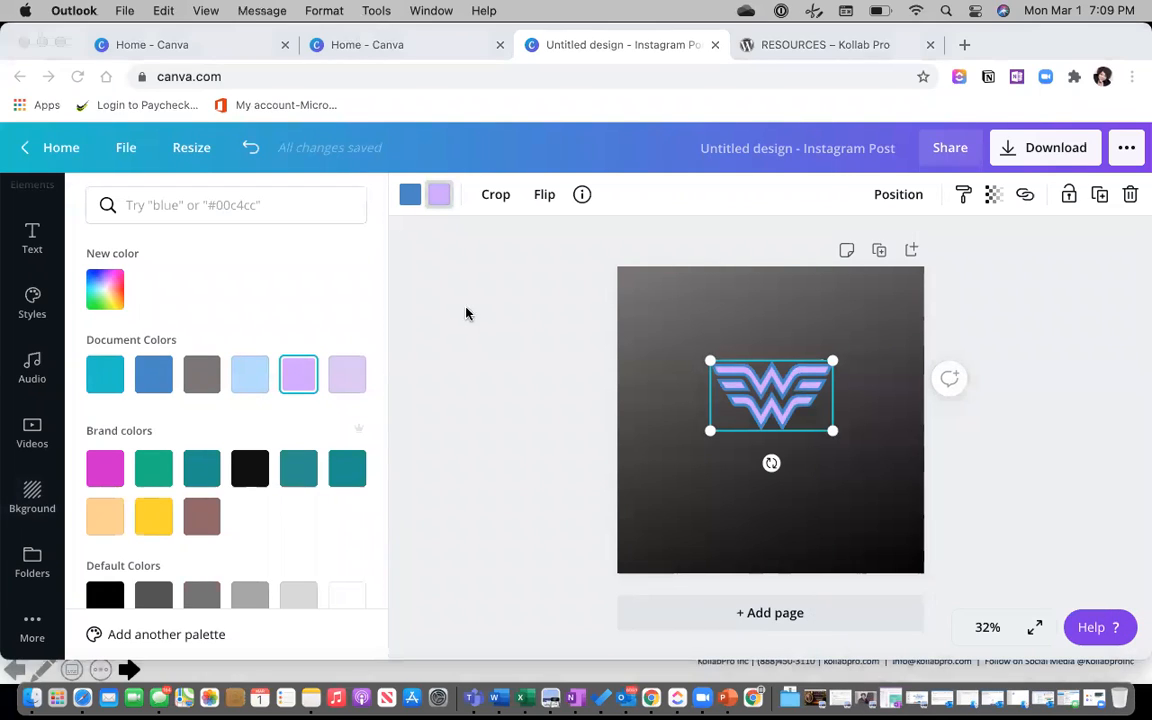
{"action": "left_click", "coordinate": [408, 194]}
{"action": "left_click", "coordinate": [105, 469]}
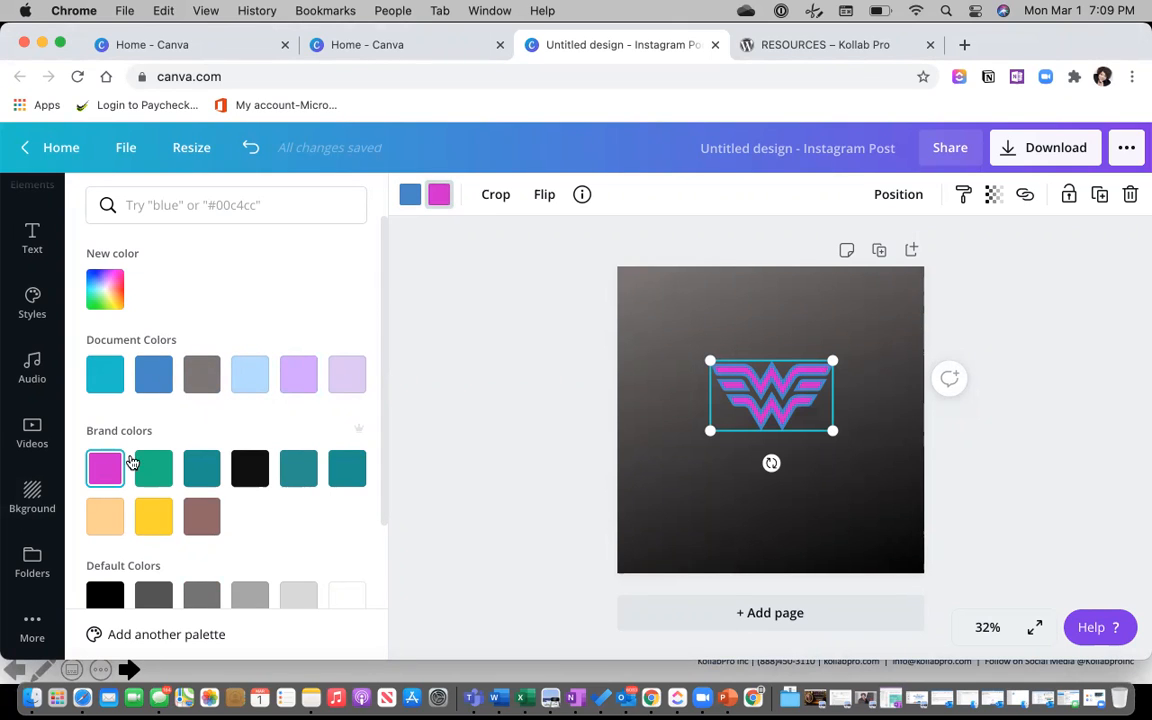
Turn the logo's blue parts light blue and select the page background.
{"action": "left_click", "coordinate": [412, 196]}
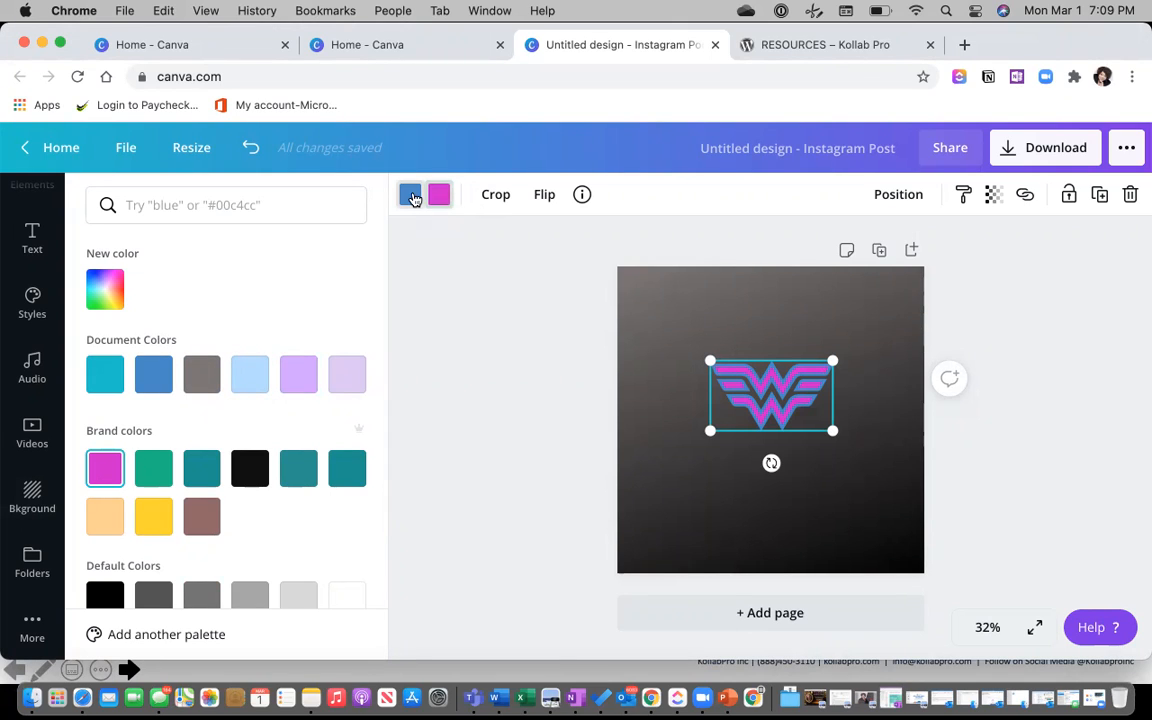
{"action": "left_click", "coordinate": [249, 380]}
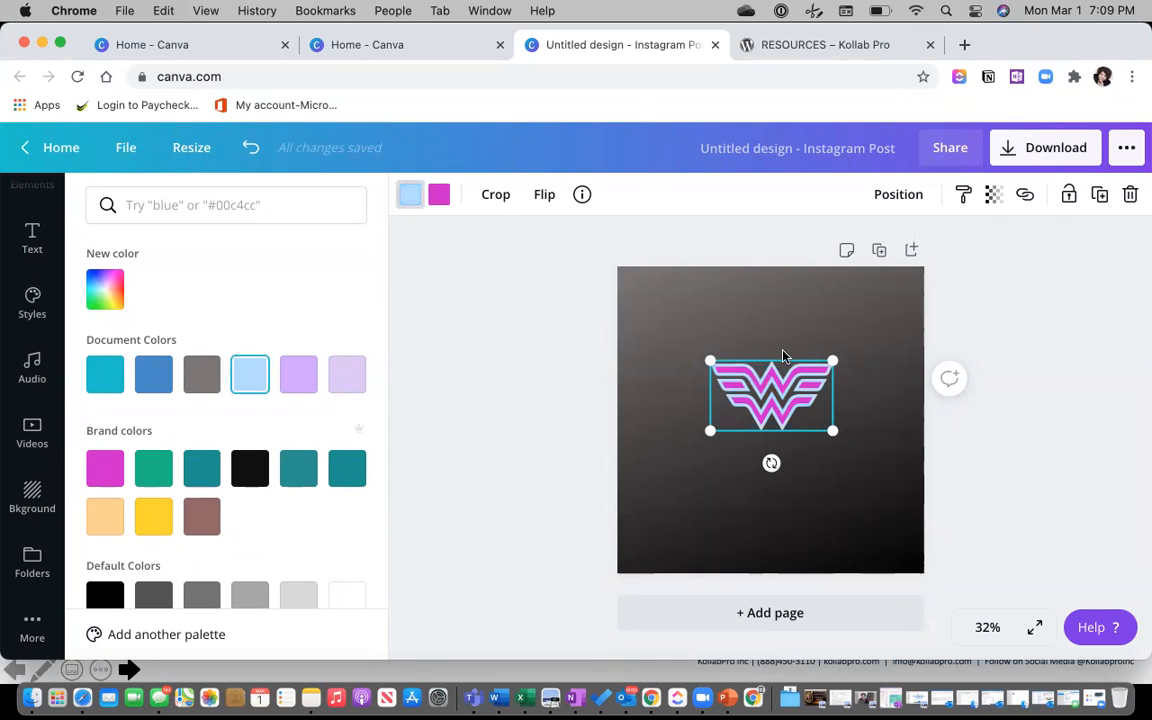
{"action": "left_click", "coordinate": [805, 324]}
{"action": "left_click", "coordinate": [855, 316]}
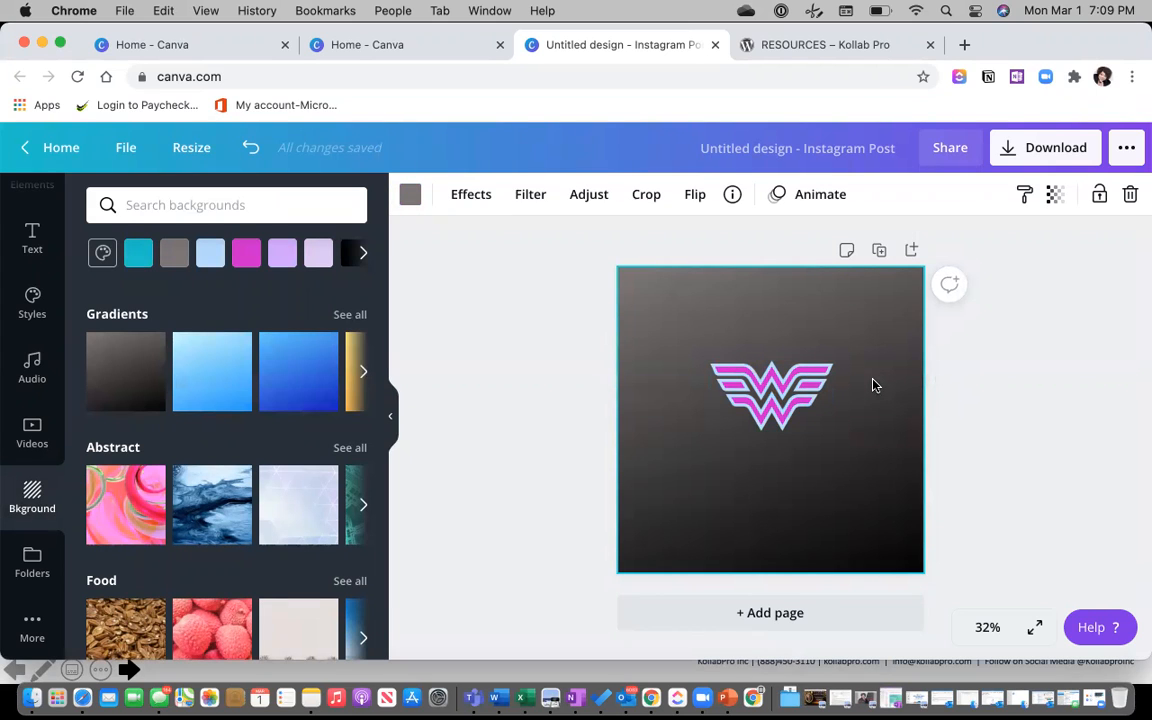
Clear the gradient and grey backgrounds and delete the WW logo.
{"action": "key", "text": "Delete"}
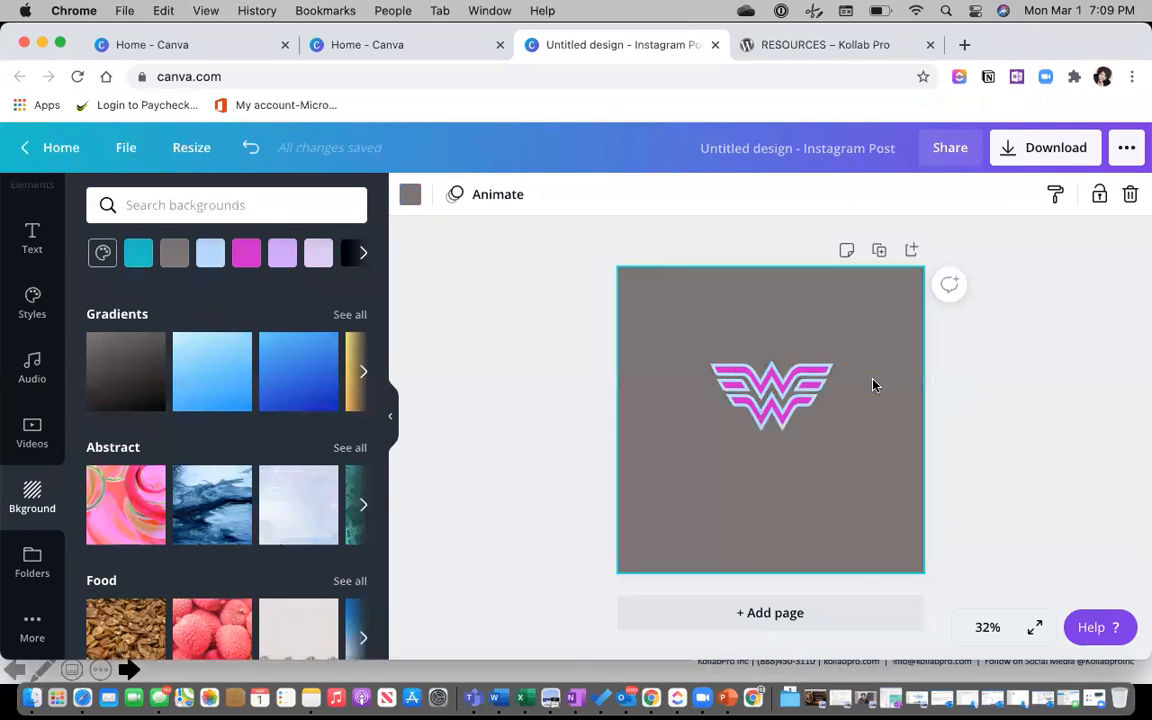
{"action": "key", "text": "Delete"}
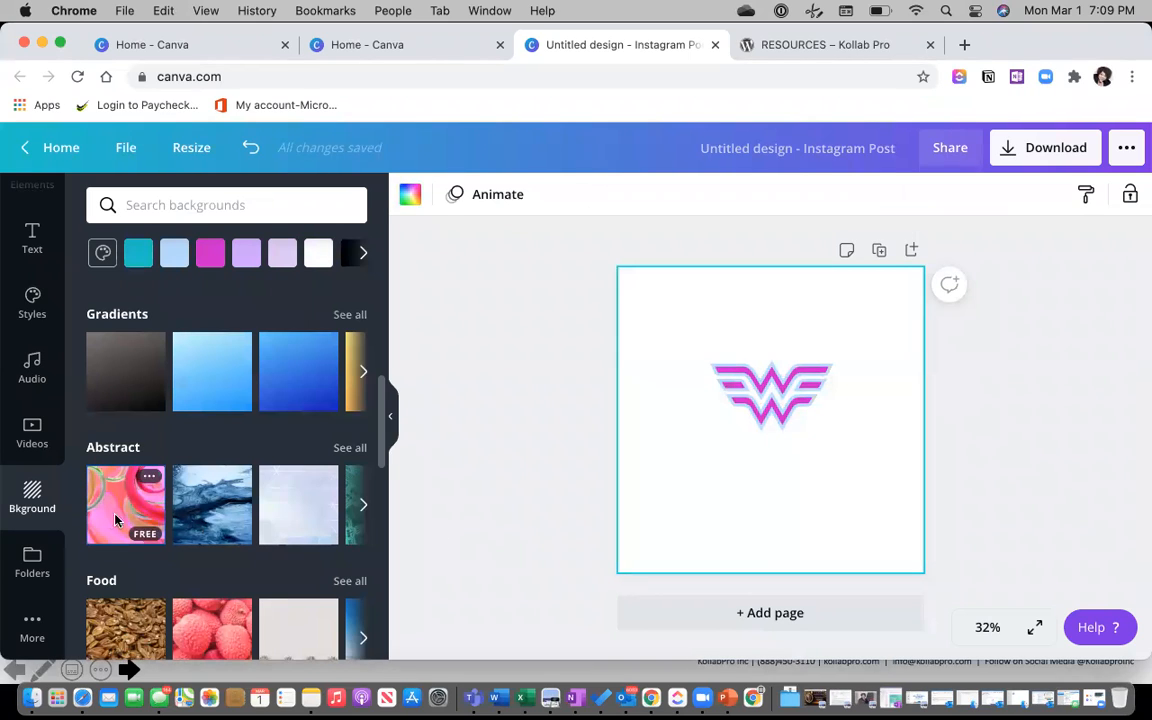
{"action": "left_click_drag", "start_coordinate": [766, 404], "coordinate": [768, 433]}
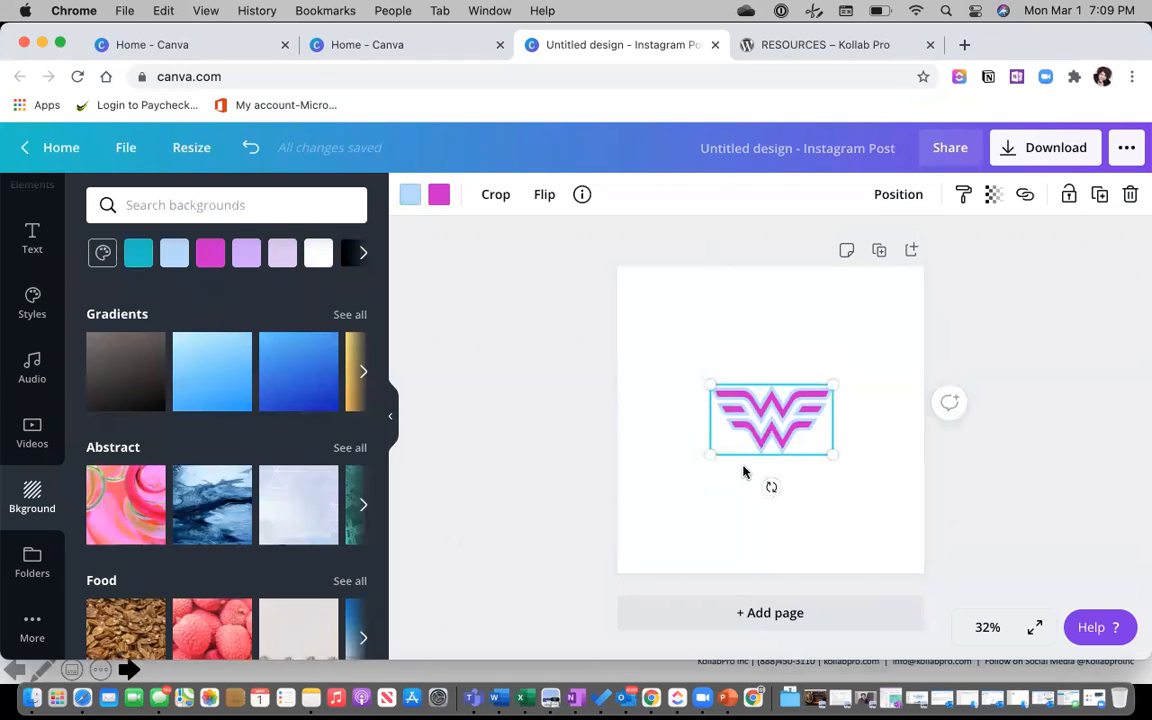
{"action": "key", "text": "Delete"}
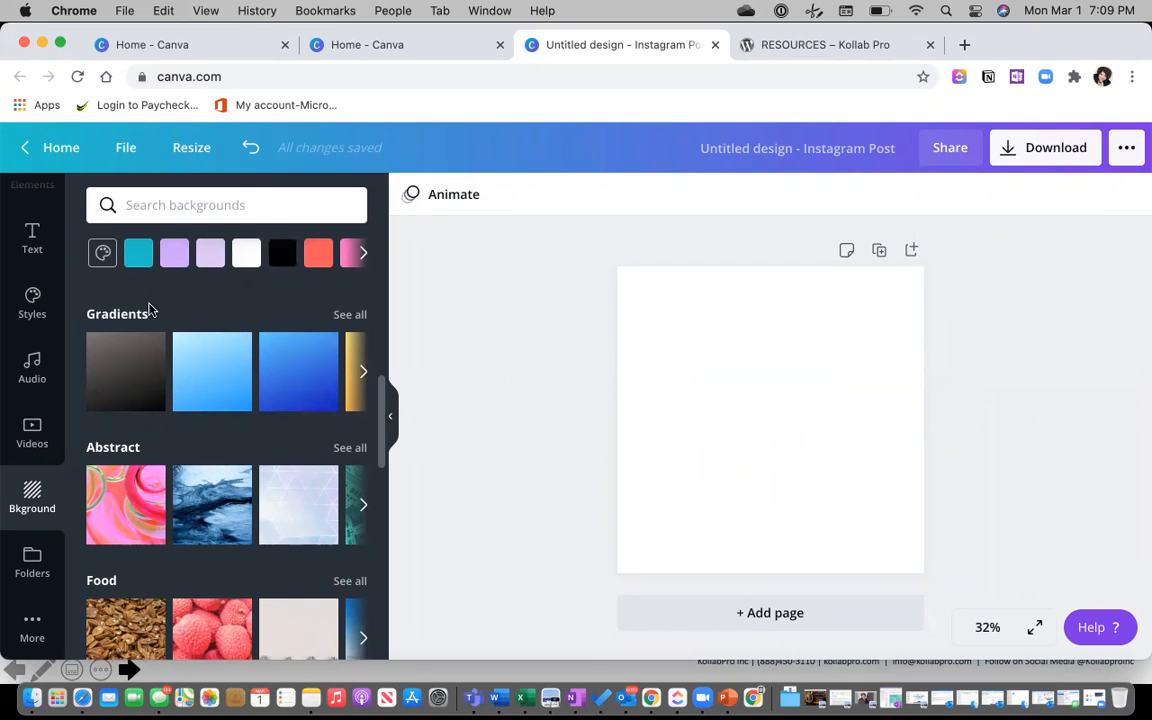
Search Photos for 'wonder woman' and add the jumping Wonder Woman photo.
{"action": "scroll", "coordinate": [32, 318], "scroll_direction": "up", "scroll_amount": 5}
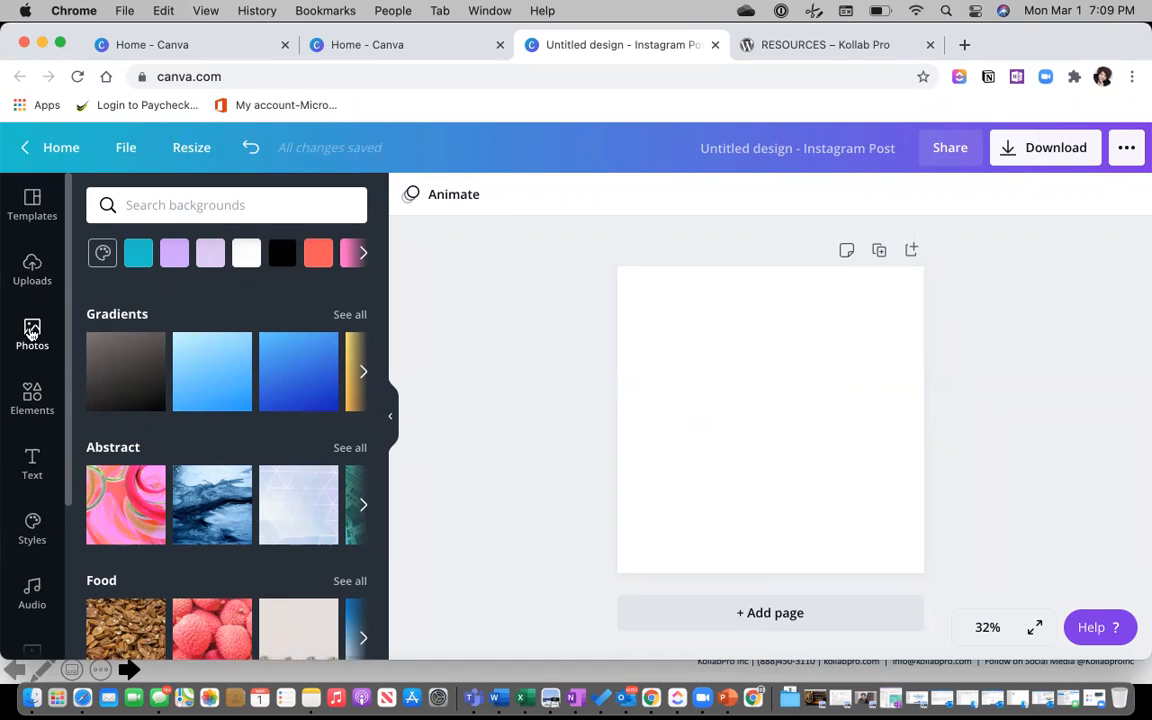
{"action": "left_click", "coordinate": [31, 333]}
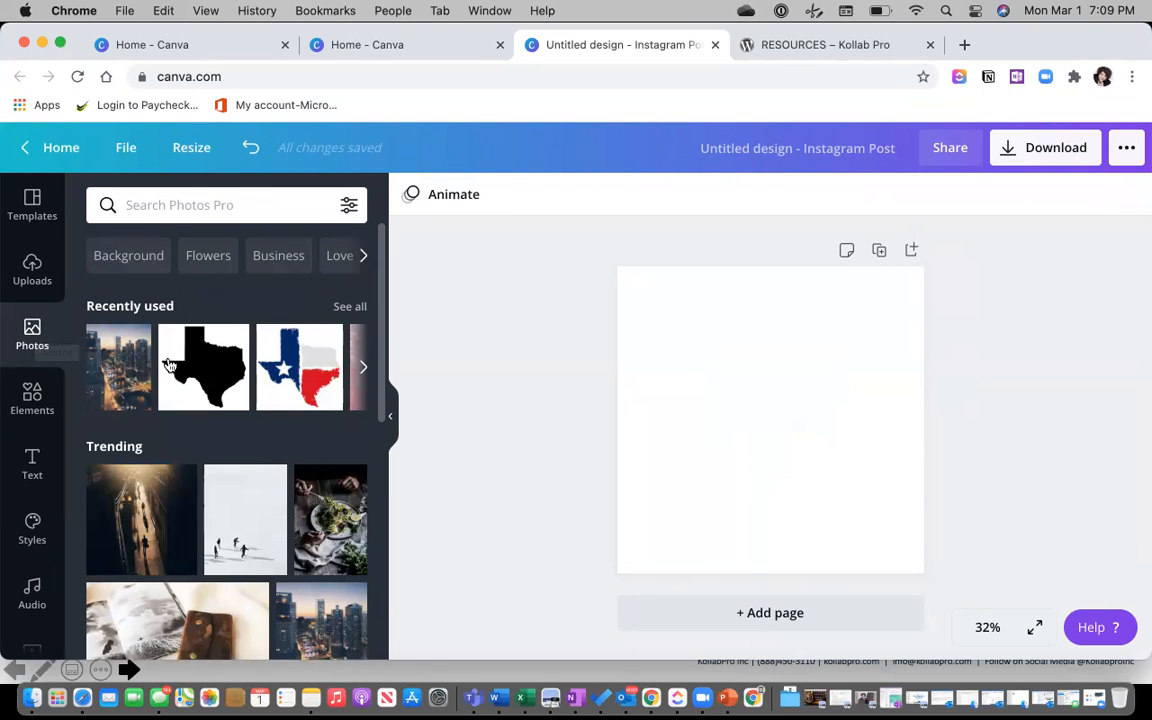
{"action": "left_click", "coordinate": [194, 205]}
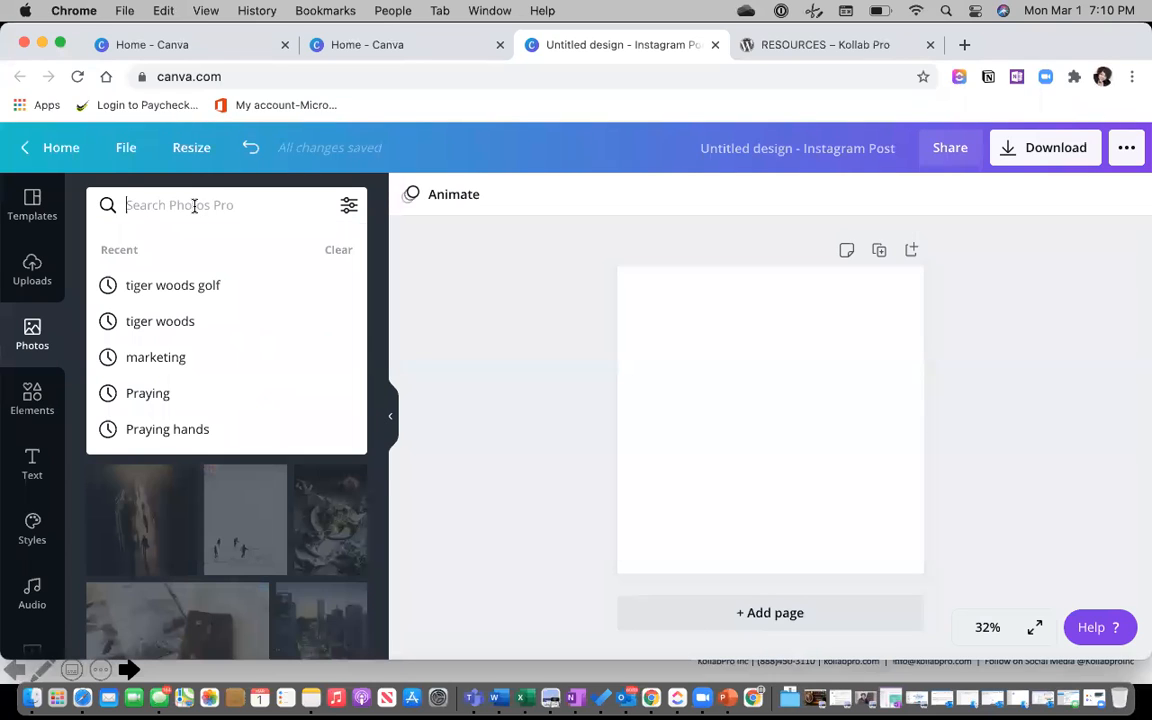
{"action": "type", "text": "won"}
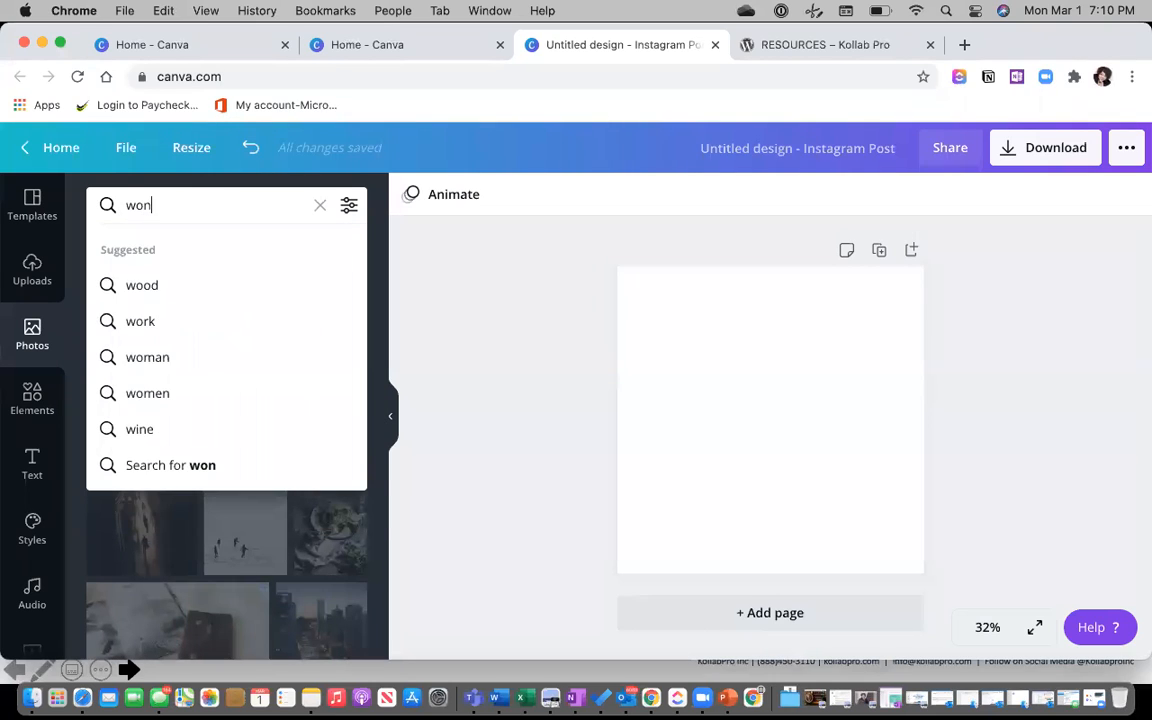
{"action": "type", "text": "der woman"}
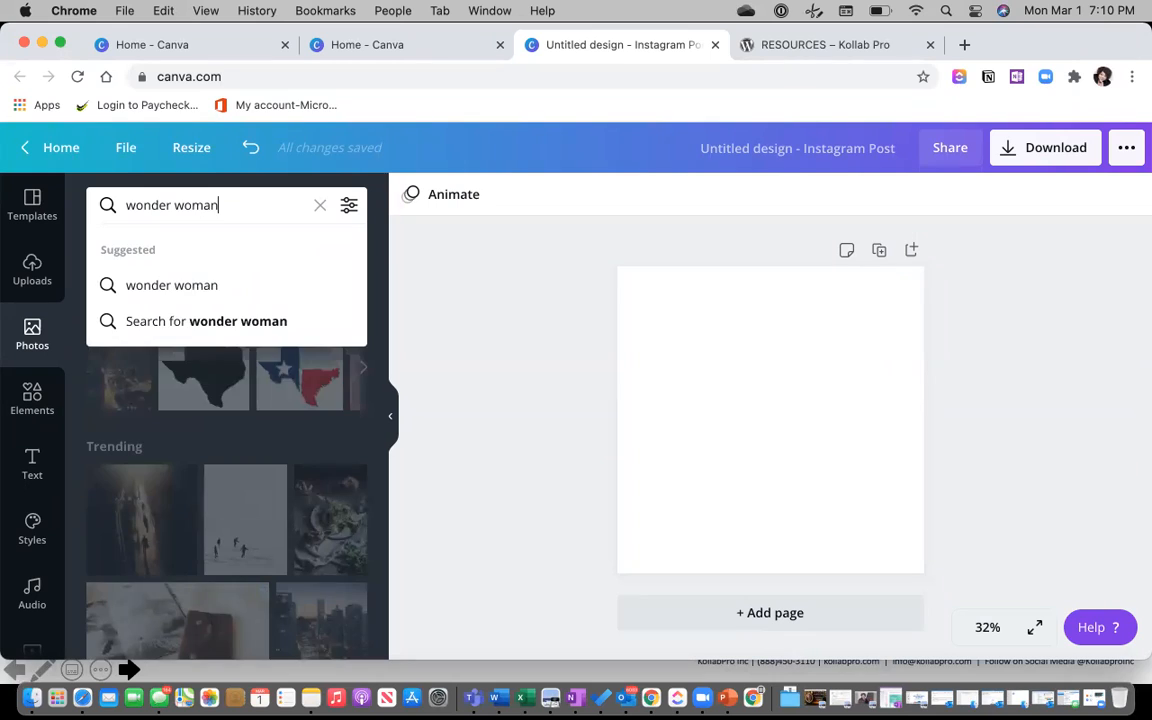
{"action": "key", "text": "Return"}
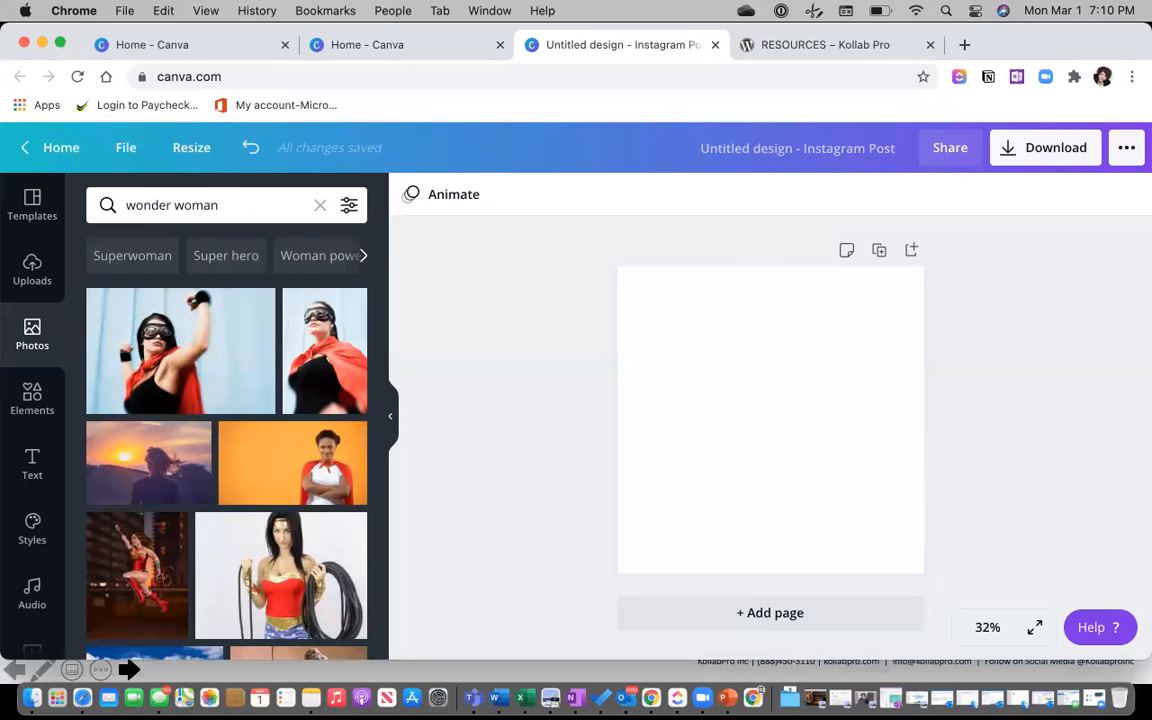
{"action": "scroll", "coordinate": [193, 380], "scroll_direction": "down", "scroll_amount": 3}
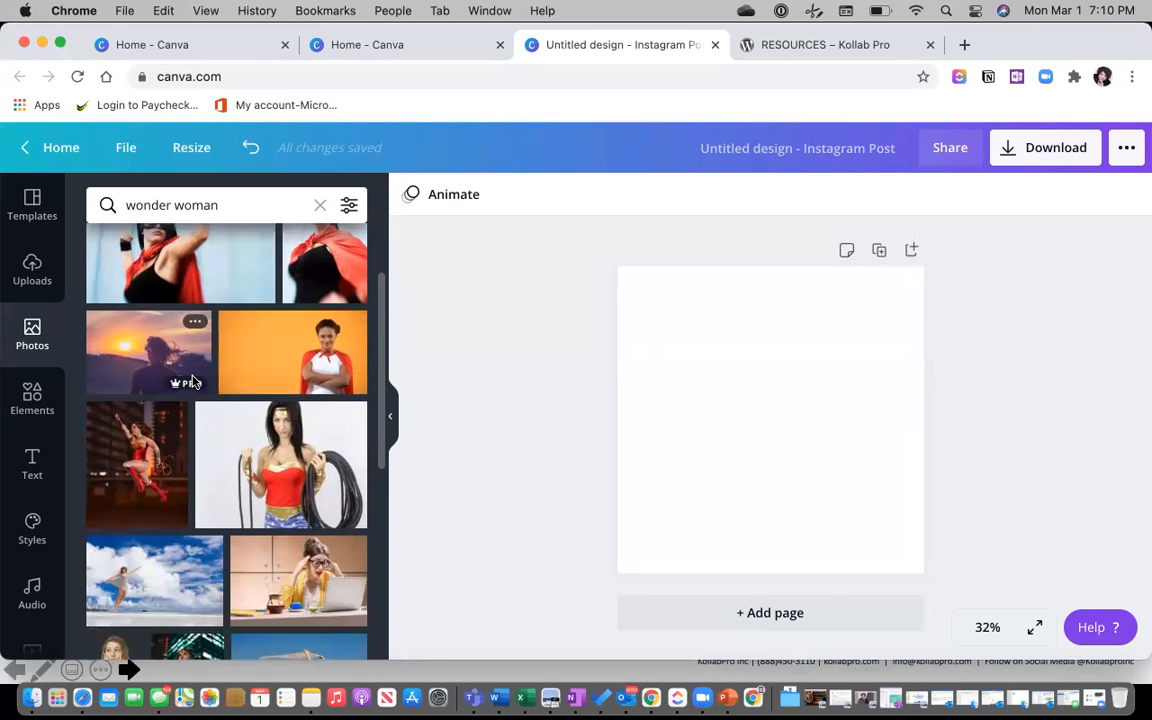
{"action": "scroll", "coordinate": [160, 360], "scroll_direction": "down", "scroll_amount": 3}
{"action": "left_click", "coordinate": [139, 350]}
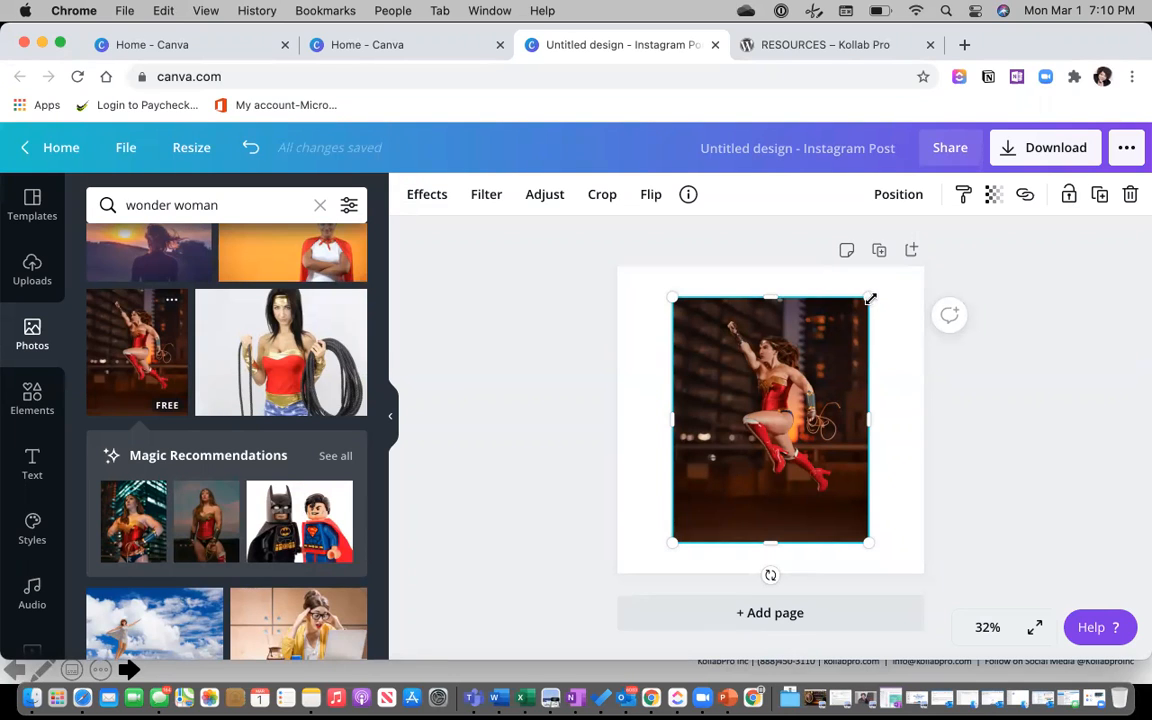
Stretch the photo until it covers the whole page edge to edge.
{"action": "left_click_drag", "start_coordinate": [894, 293], "coordinate": [858, 388]}
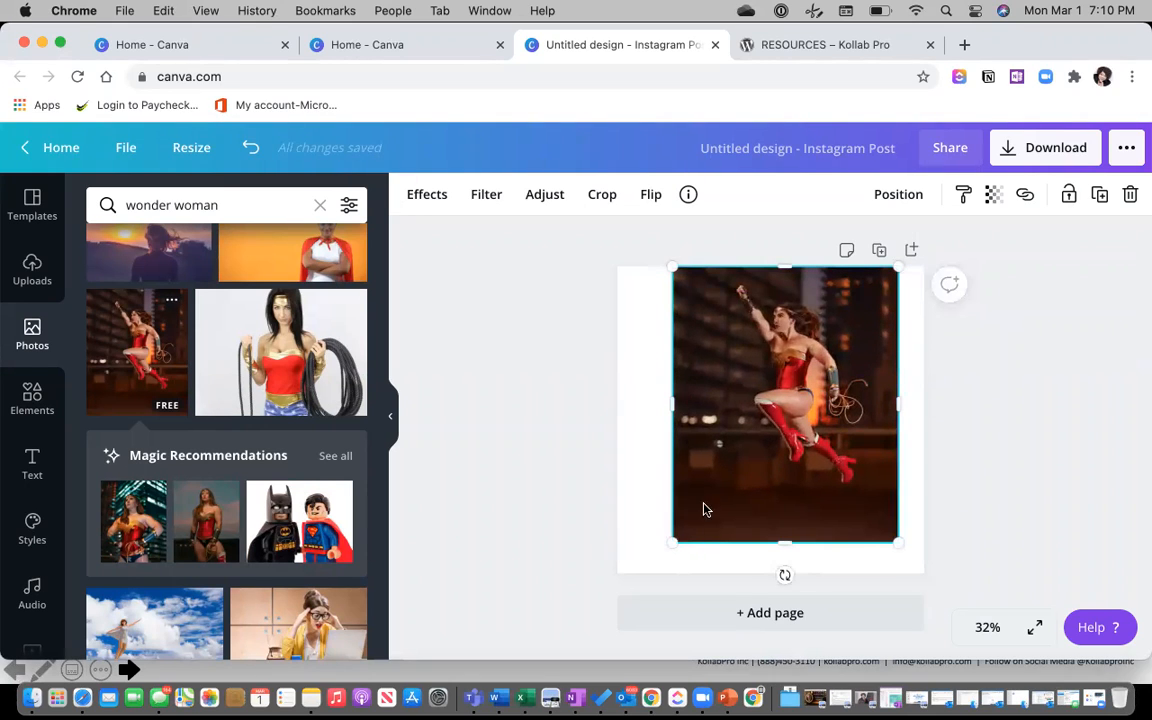
{"action": "left_click_drag", "start_coordinate": [649, 550], "coordinate": [634, 562]}
{"action": "left_click_drag", "start_coordinate": [649, 421], "coordinate": [612, 419]}
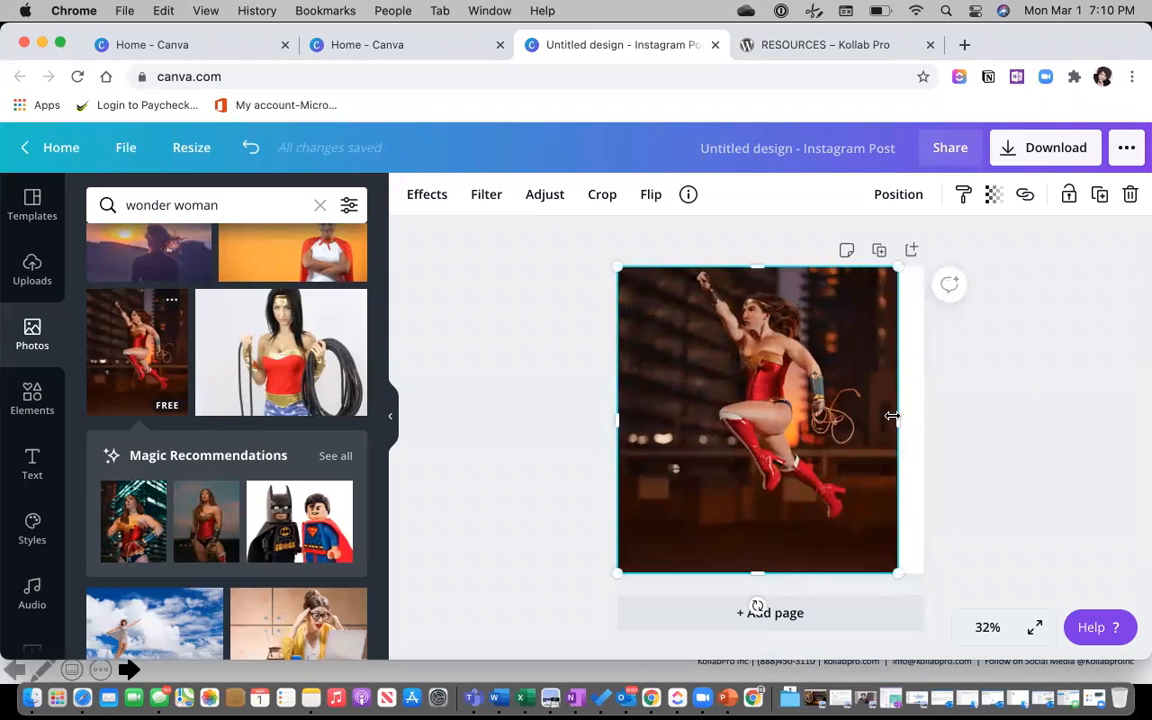
{"action": "left_click_drag", "start_coordinate": [910, 418], "coordinate": [924, 419]}
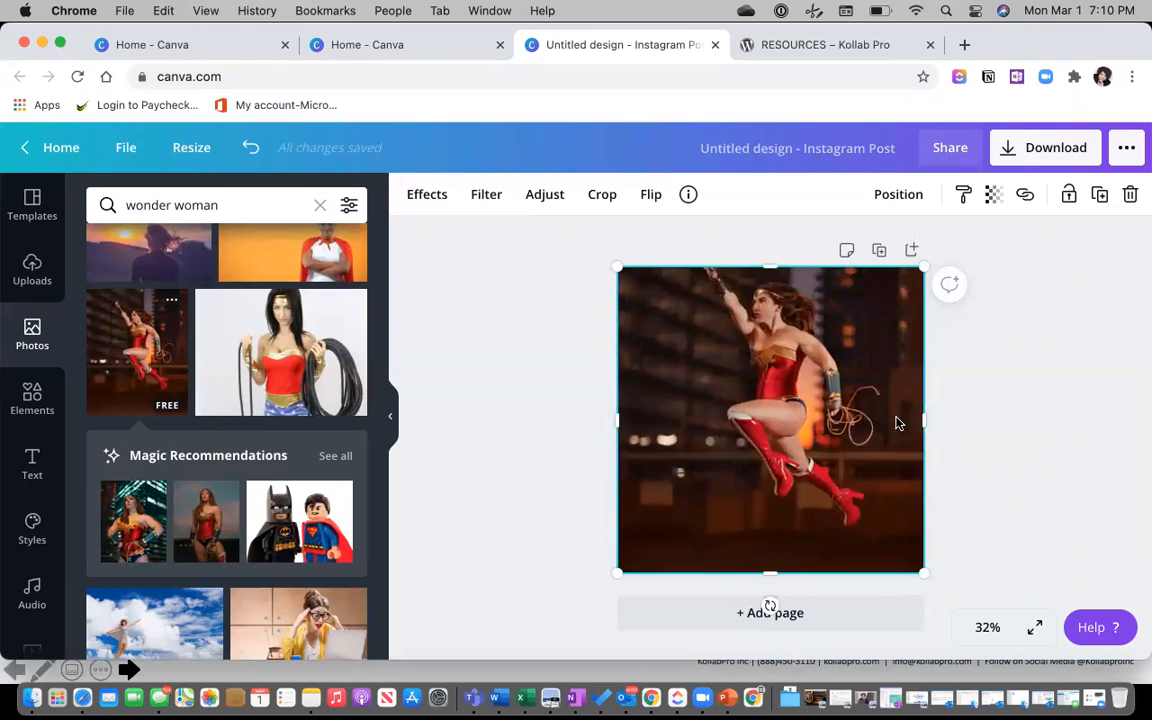
{"action": "left_click_drag", "start_coordinate": [812, 396], "coordinate": [814, 415]}
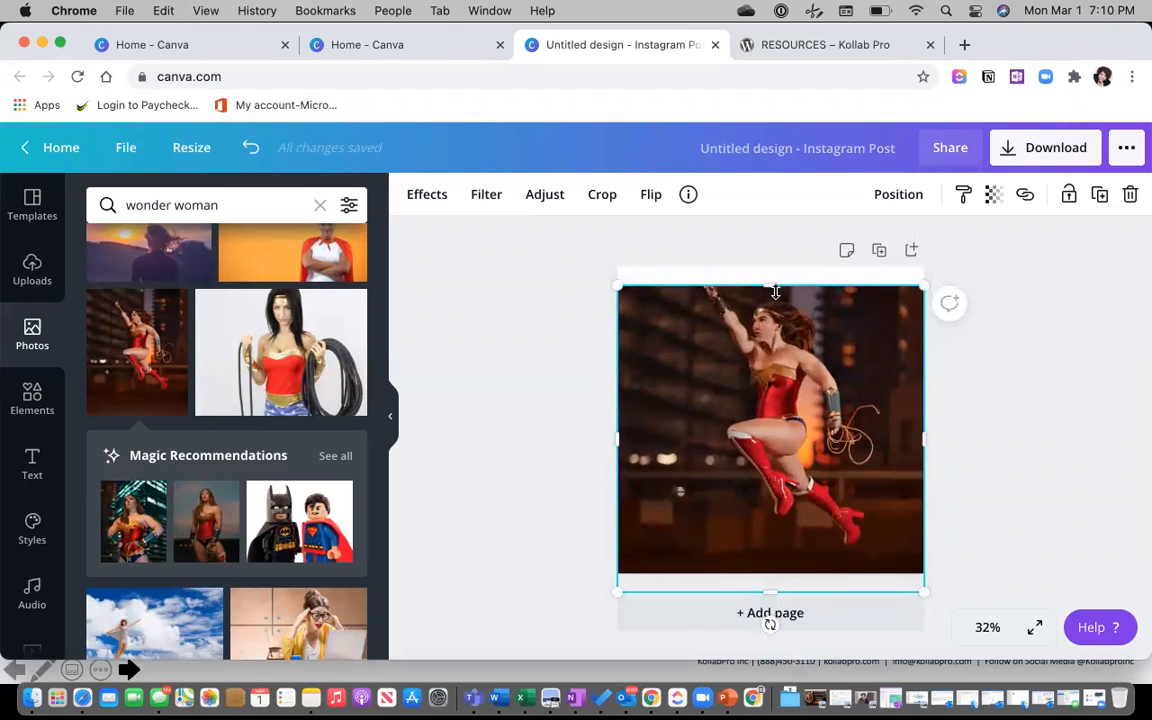
{"action": "left_click_drag", "start_coordinate": [773, 287], "coordinate": [773, 263]}
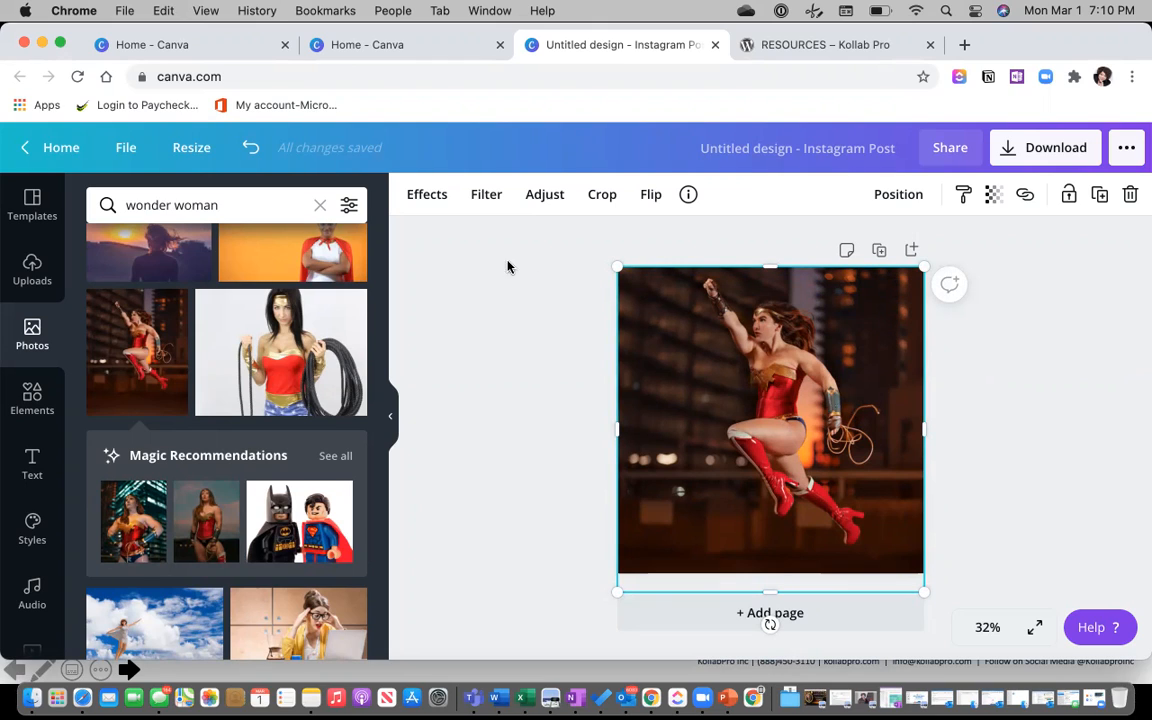
Apply Background Remover to the photo, then shrink the Wonder Woman cut-out and centre it.
{"action": "left_click", "coordinate": [425, 200]}
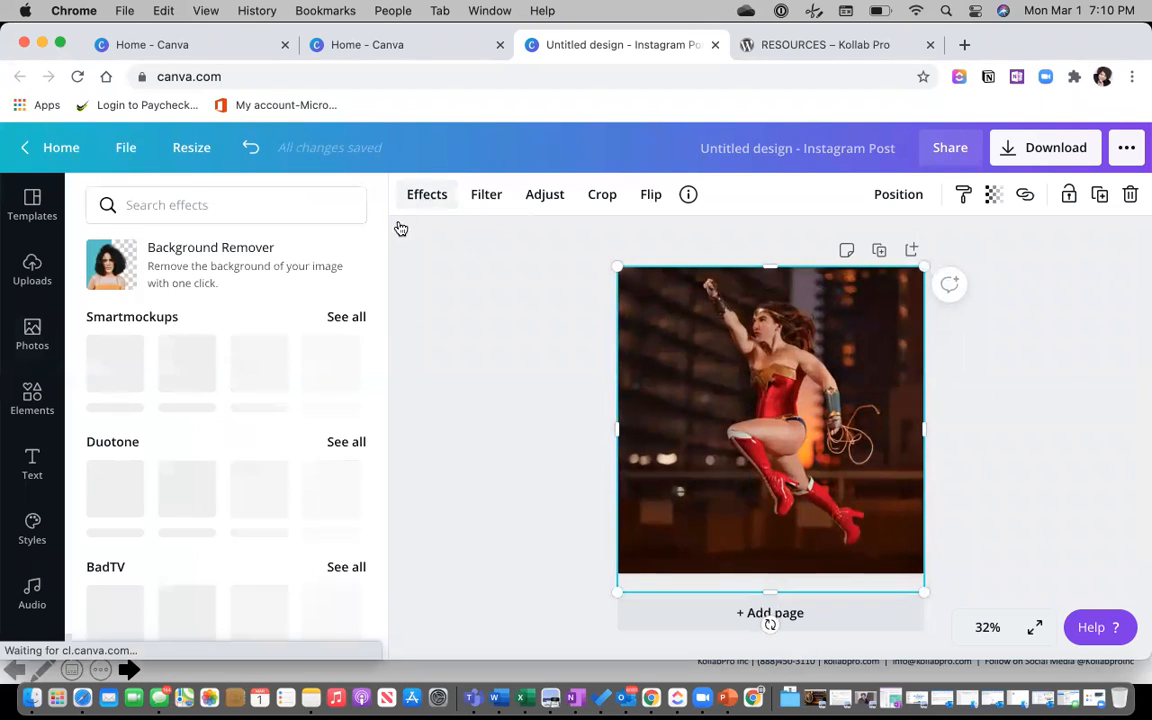
{"action": "left_click", "coordinate": [224, 268]}
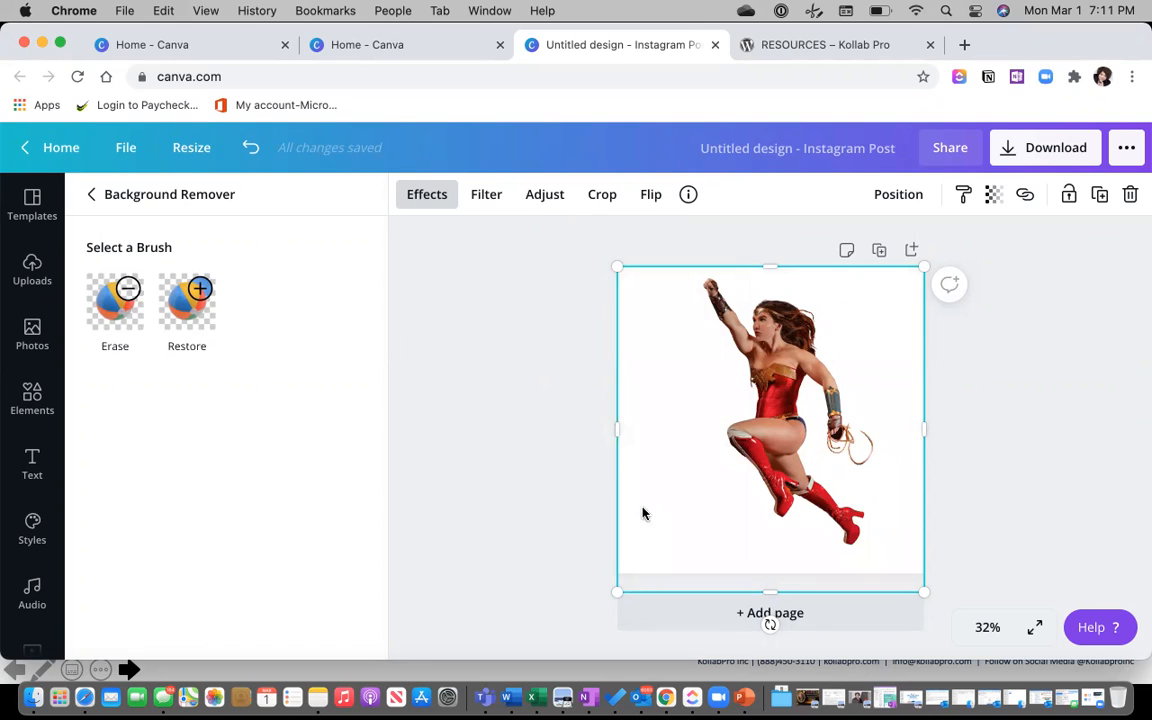
{"action": "left_click_drag", "start_coordinate": [628, 568], "coordinate": [650, 558]}
{"action": "left_click_drag", "start_coordinate": [921, 558], "coordinate": [903, 537]}
{"action": "left_click_drag", "start_coordinate": [847, 334], "coordinate": [847, 351]}
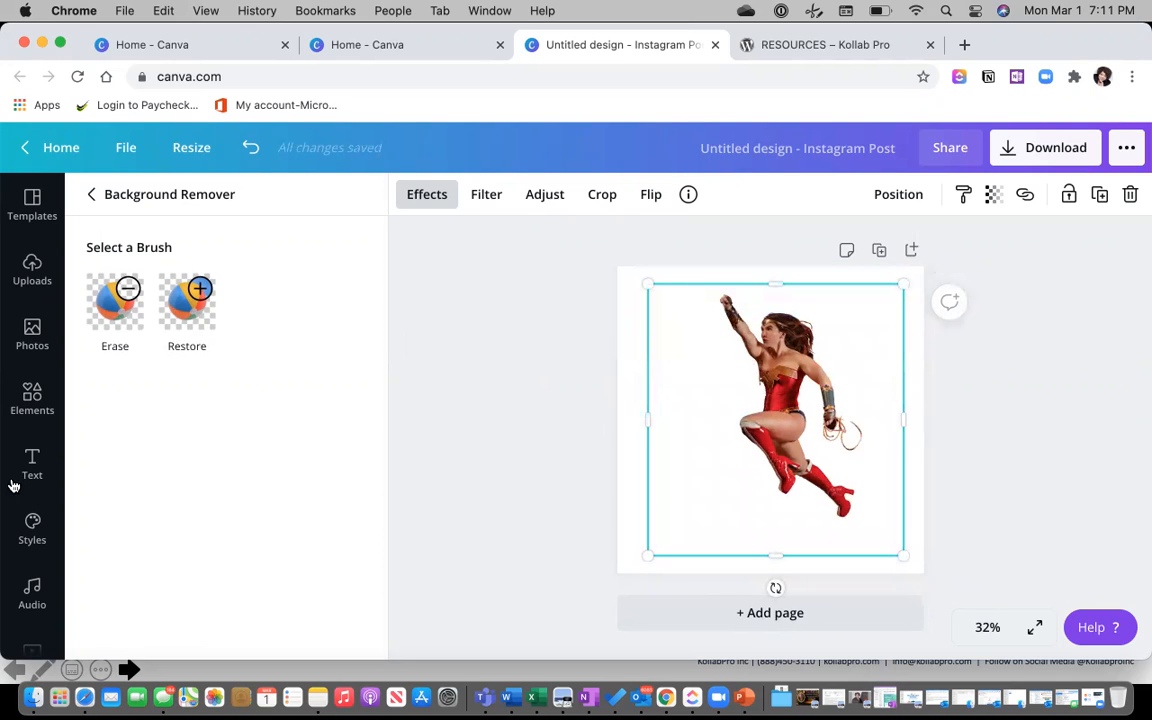
{"action": "scroll", "coordinate": [30, 510], "scroll_direction": "down", "scroll_amount": 5}
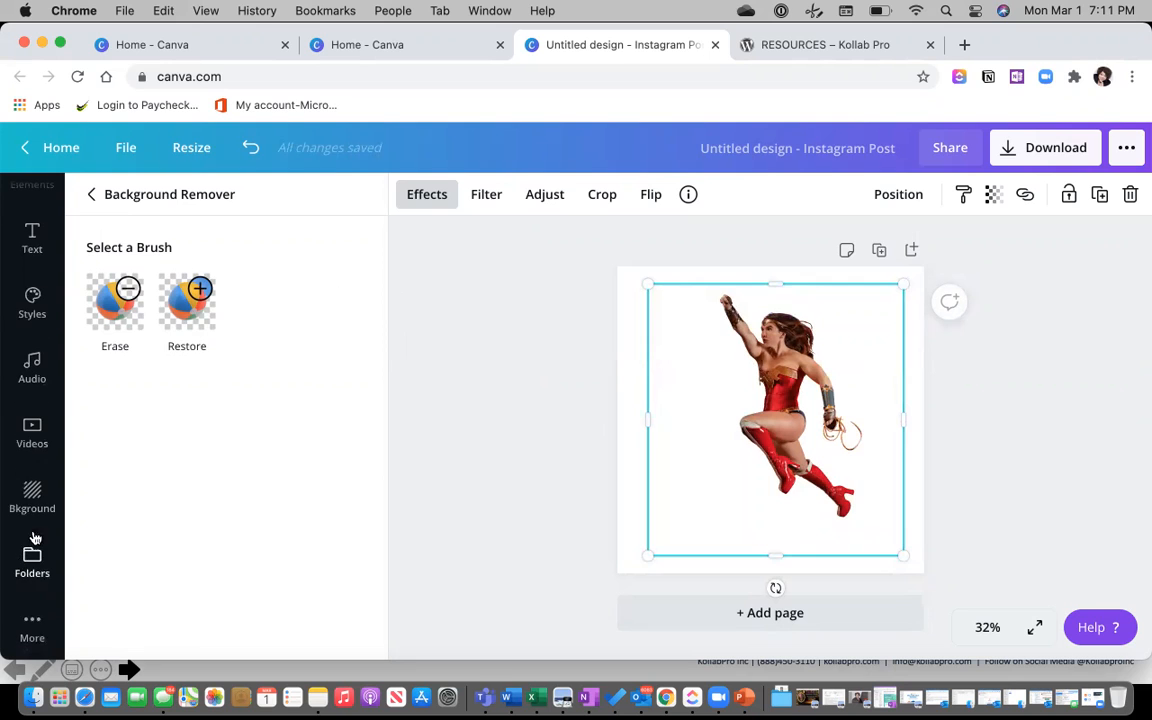
Search the page backgrounds for 'buildings'.
{"action": "left_click", "coordinate": [32, 495]}
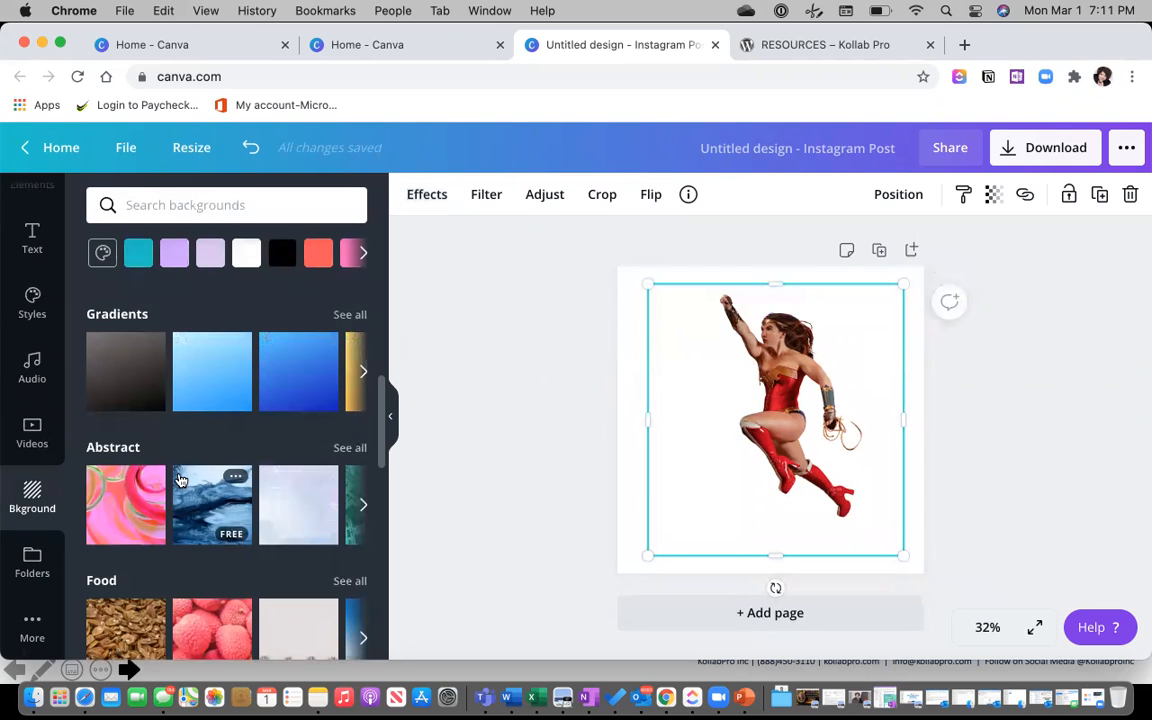
{"action": "left_click", "coordinate": [130, 207]}
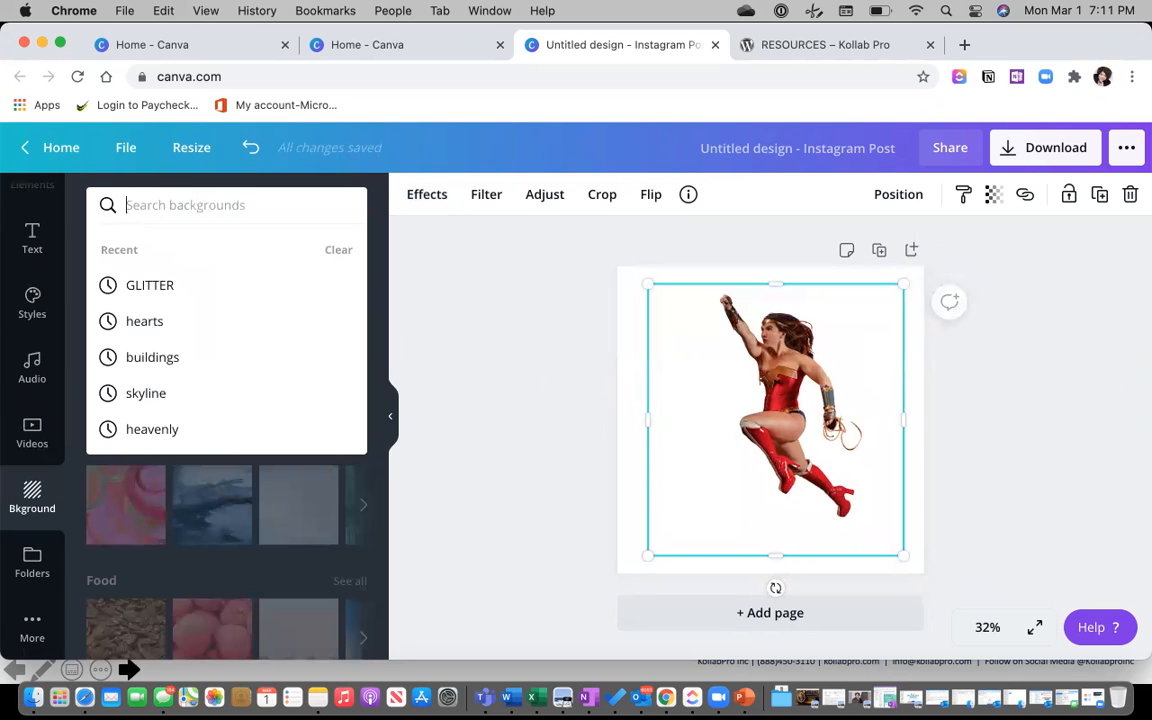
{"action": "type", "text": "buildings"}
{"action": "key", "text": "Return"}
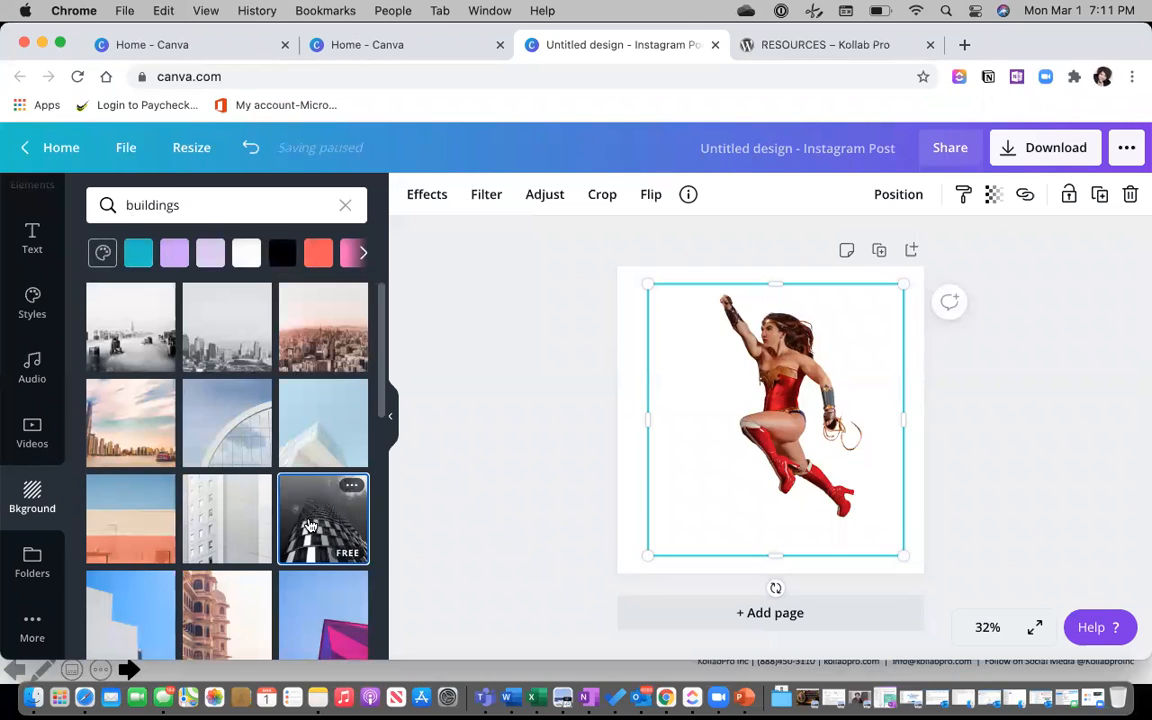
Try the black-and-white tower and light-blue building backgrounds, then delete the cut-out and background.
{"action": "left_click", "coordinate": [310, 525]}
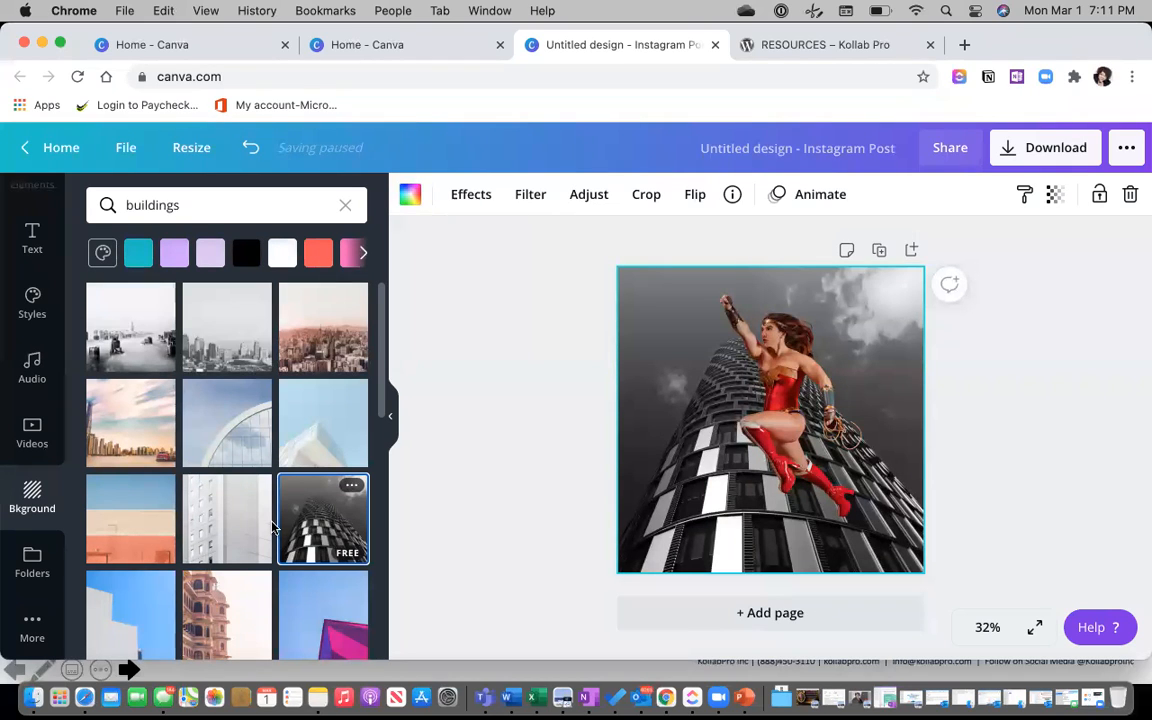
{"action": "left_click", "coordinate": [310, 437]}
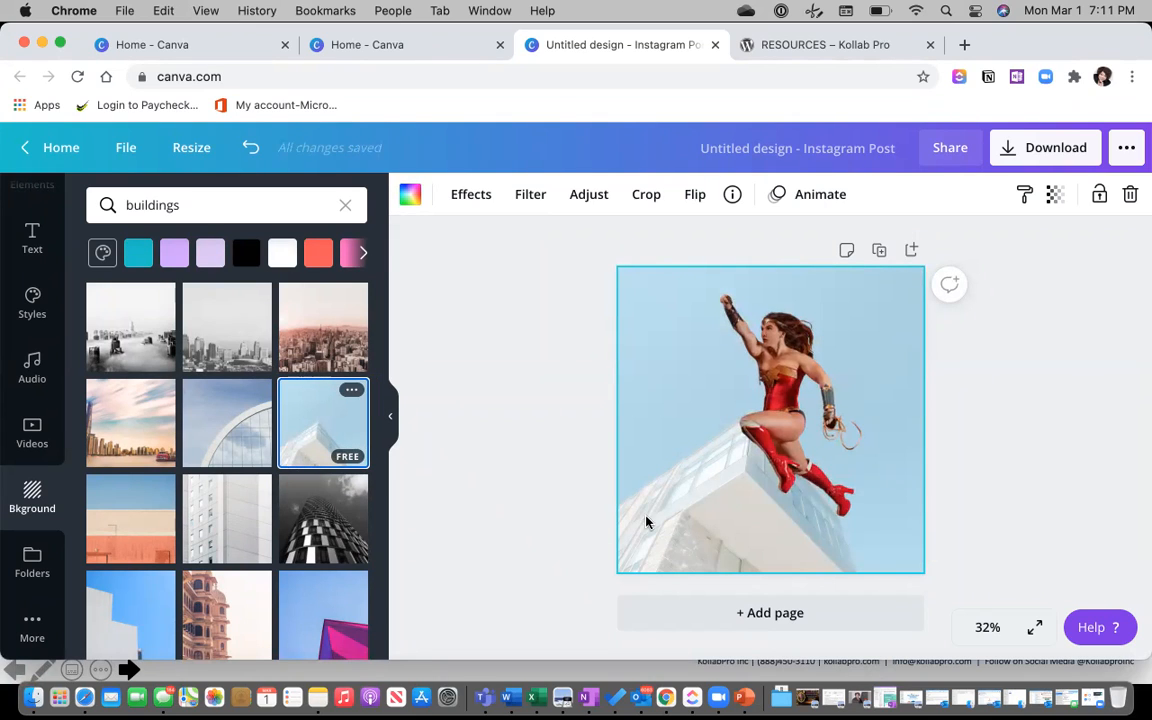
{"action": "left_click", "coordinate": [796, 428]}
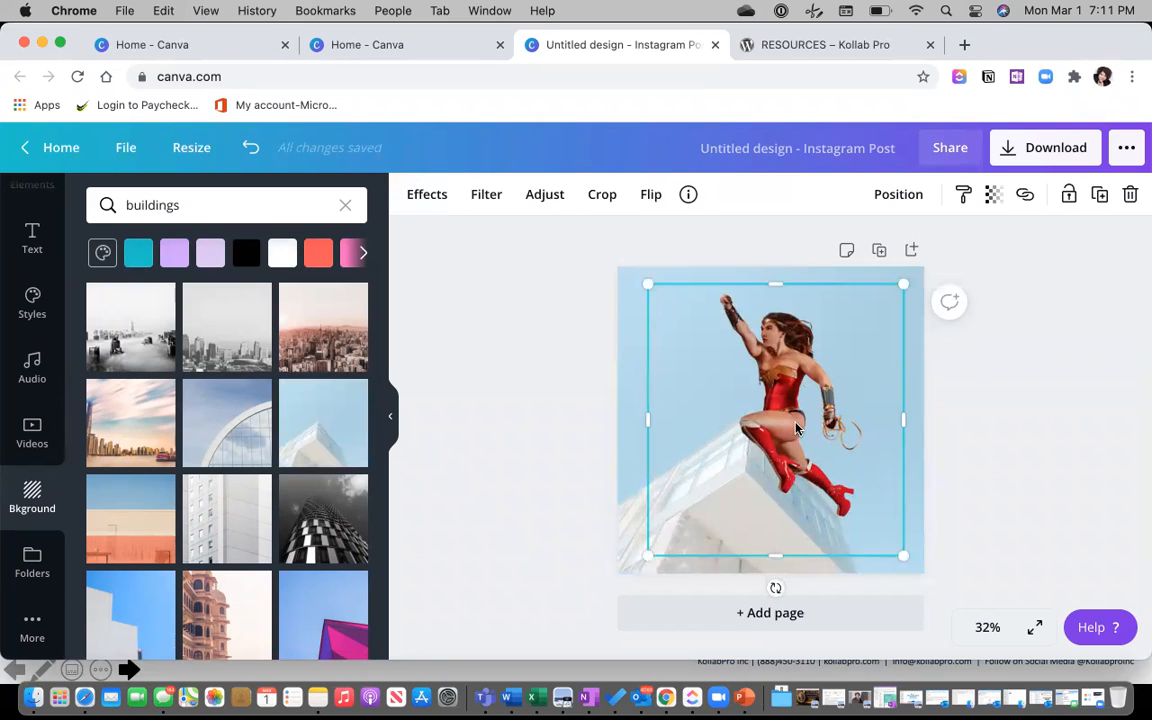
{"action": "key", "text": "Delete"}
{"action": "key", "text": "Delete"}
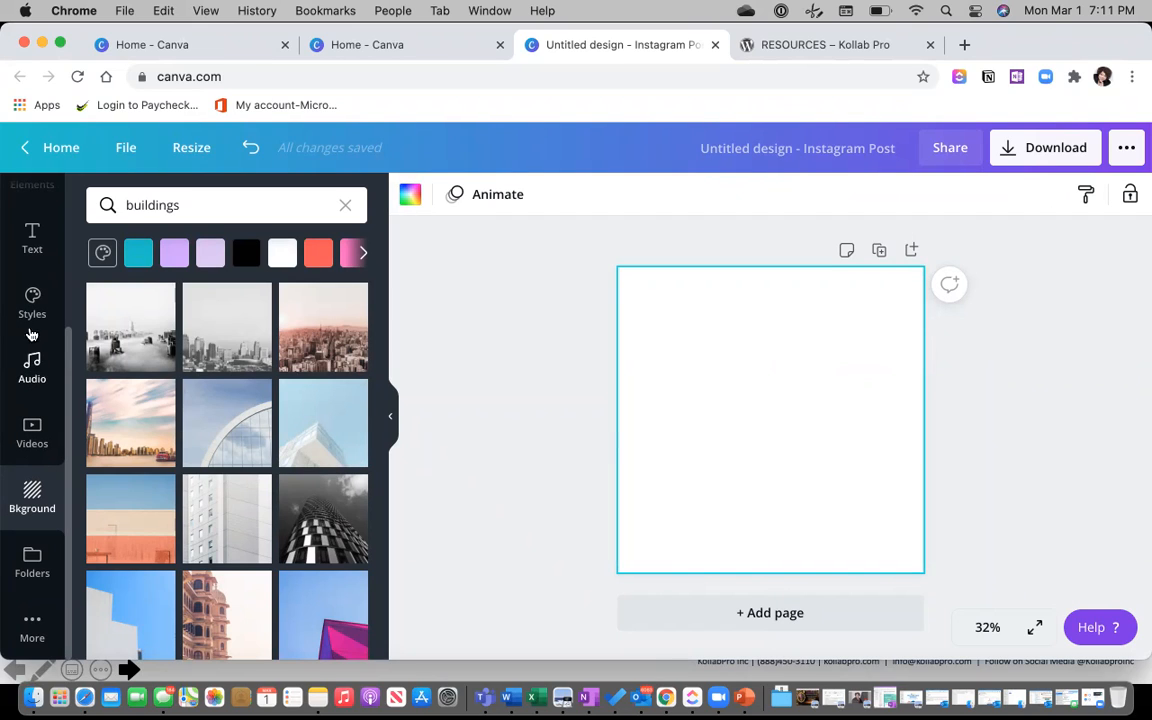
Add the uploaded portrait of the leaning woman in a black jacket, then hide the side panel.
{"action": "scroll", "coordinate": [31, 335], "scroll_direction": "up", "scroll_amount": 5}
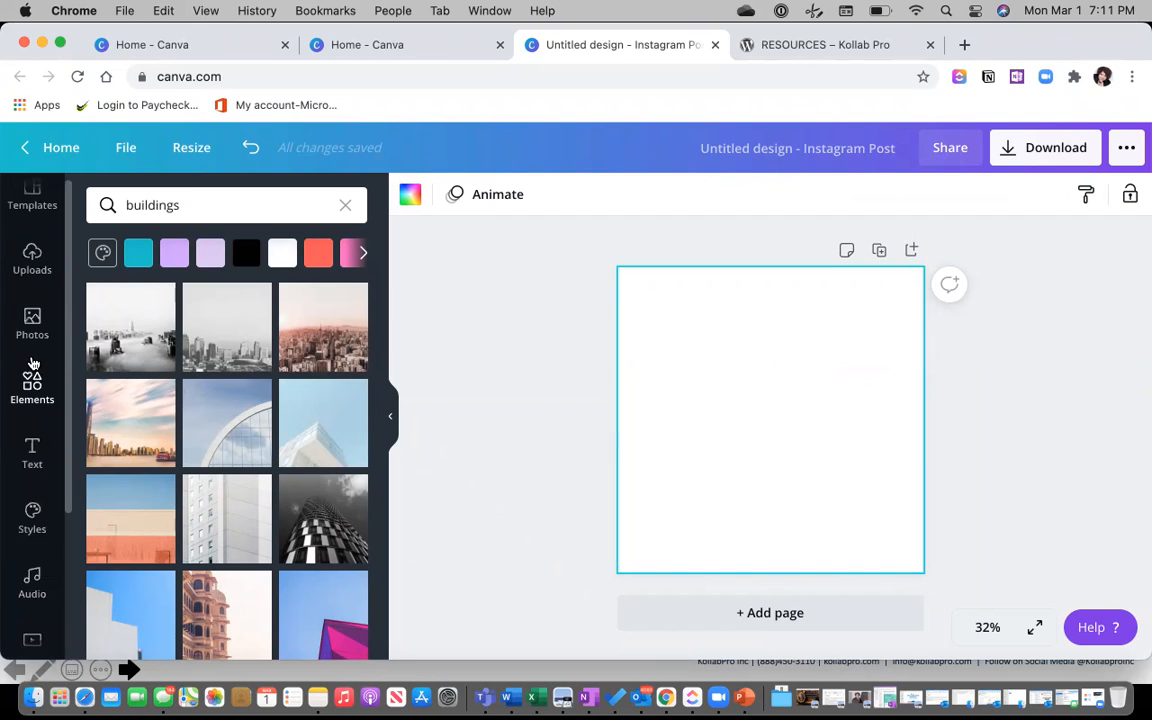
{"action": "left_click", "coordinate": [32, 270]}
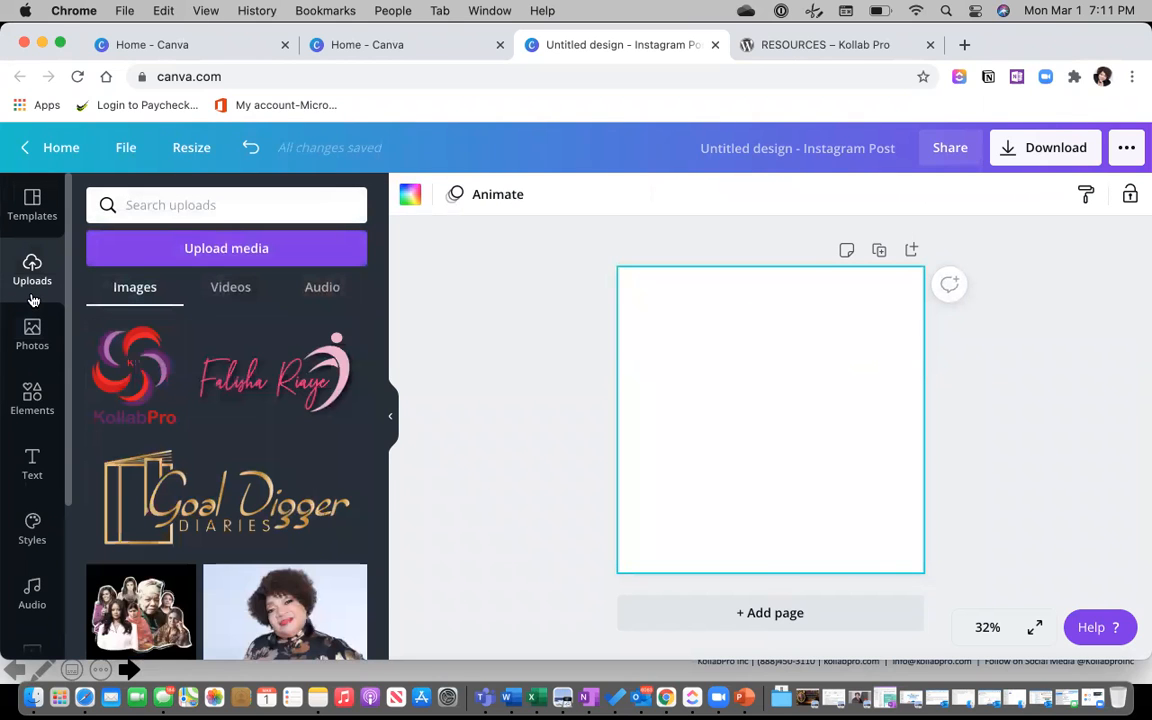
{"action": "scroll", "coordinate": [152, 408], "scroll_direction": "down", "scroll_amount": 15}
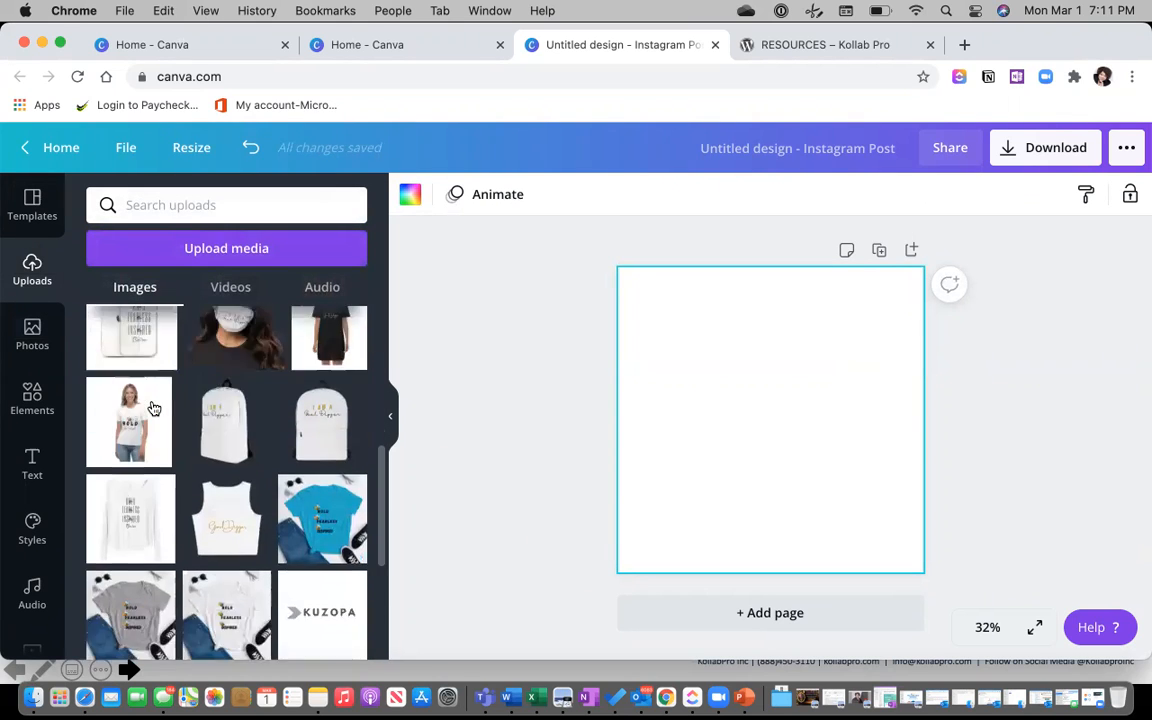
{"action": "scroll", "coordinate": [152, 408], "scroll_direction": "down", "scroll_amount": 15}
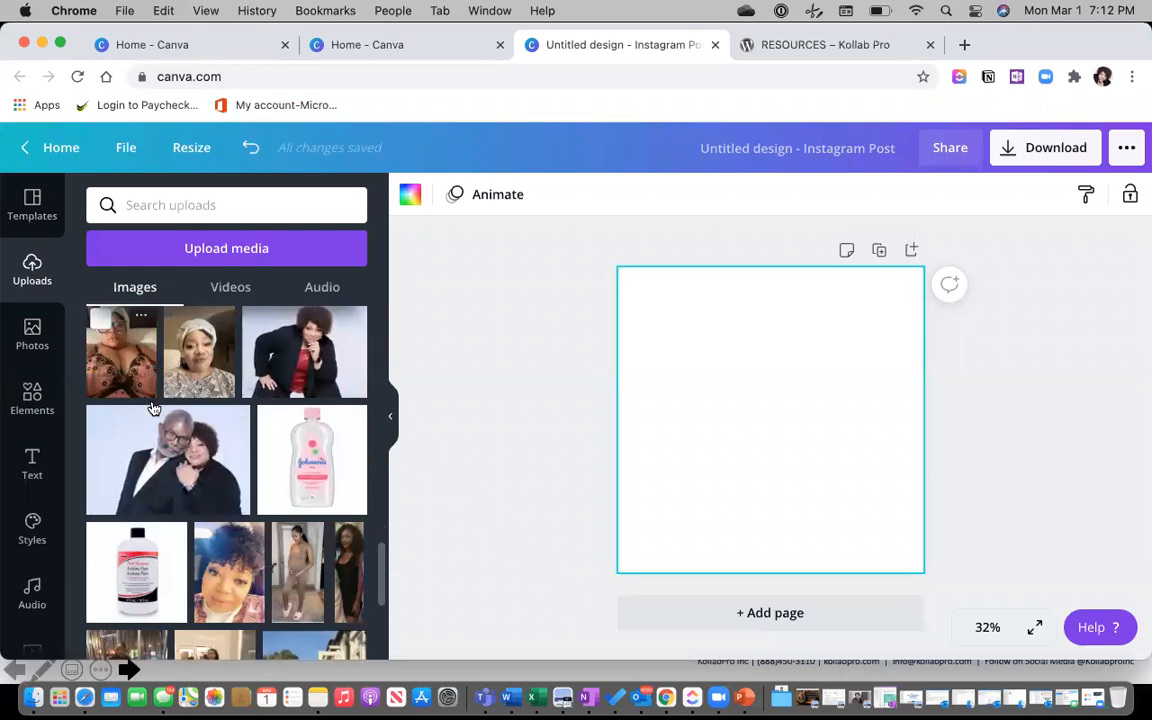
{"action": "scroll", "coordinate": [152, 408], "scroll_direction": "down", "scroll_amount": 15}
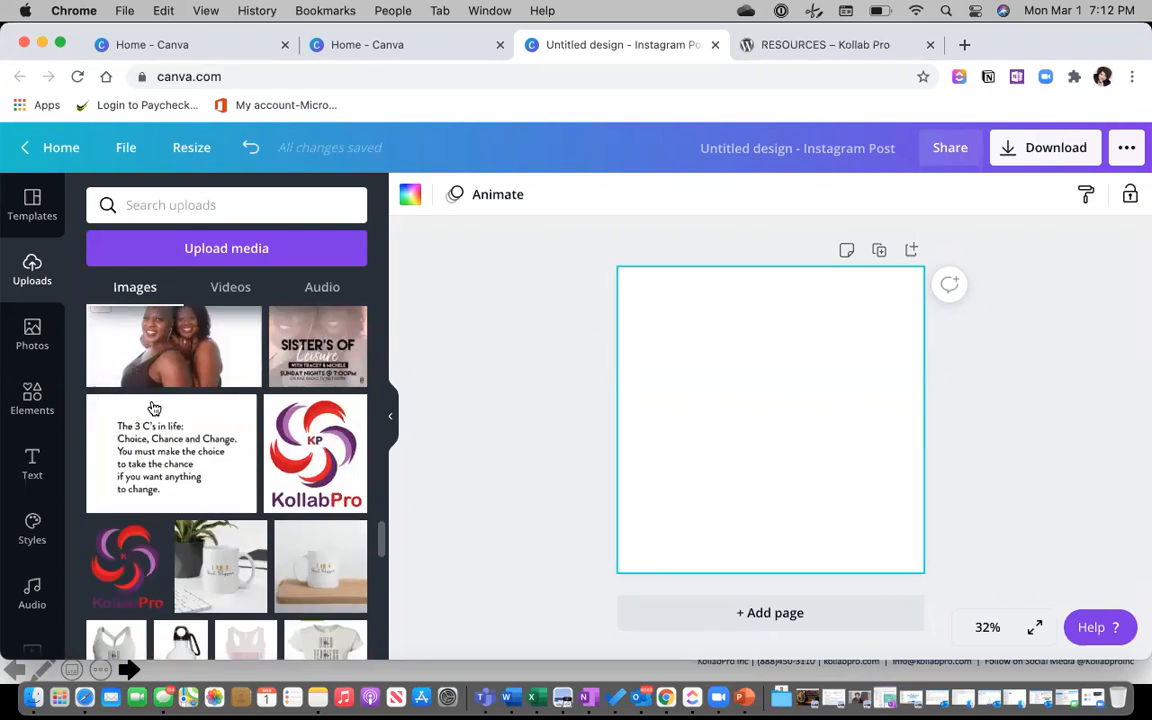
{"action": "scroll", "coordinate": [152, 408], "scroll_direction": "down", "scroll_amount": 15}
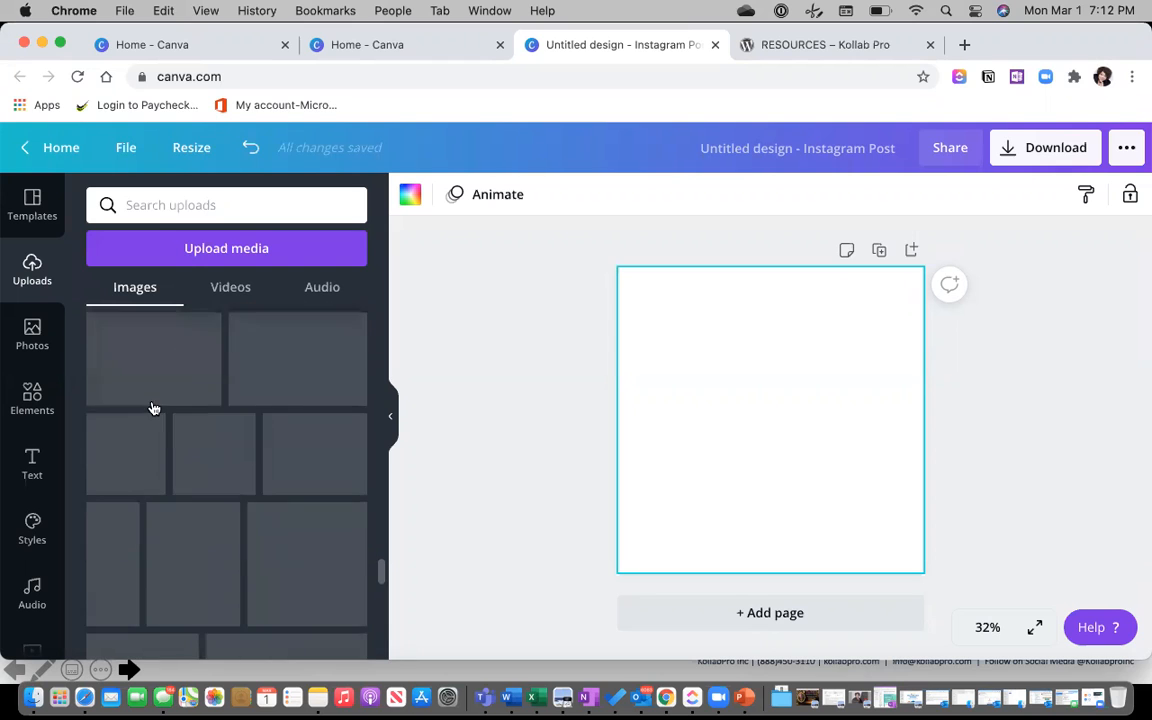
{"action": "scroll", "coordinate": [152, 408], "scroll_direction": "down", "scroll_amount": 15}
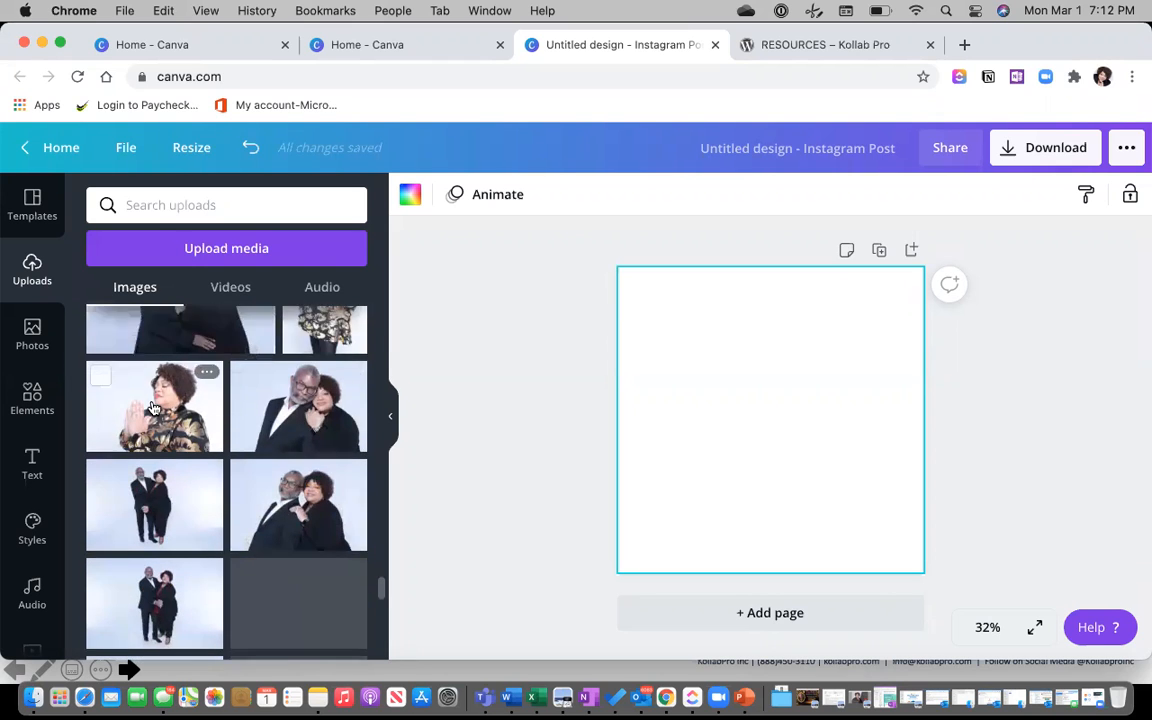
{"action": "scroll", "coordinate": [152, 408], "scroll_direction": "down", "scroll_amount": 15}
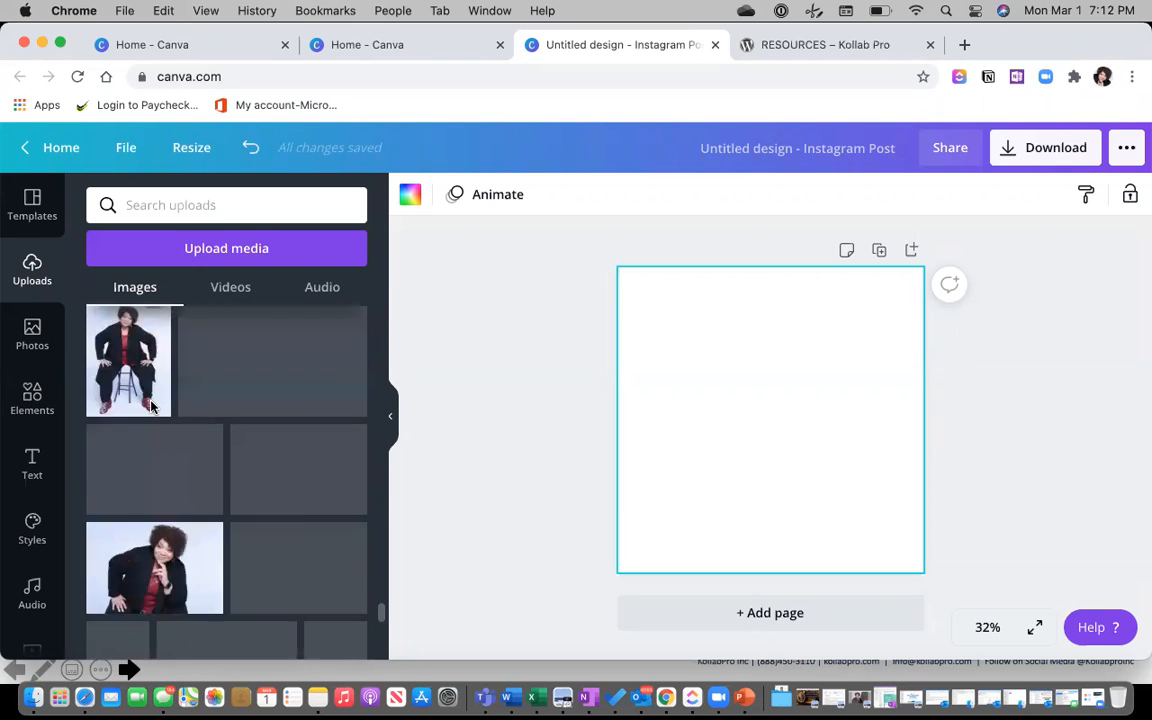
{"action": "left_click", "coordinate": [152, 428]}
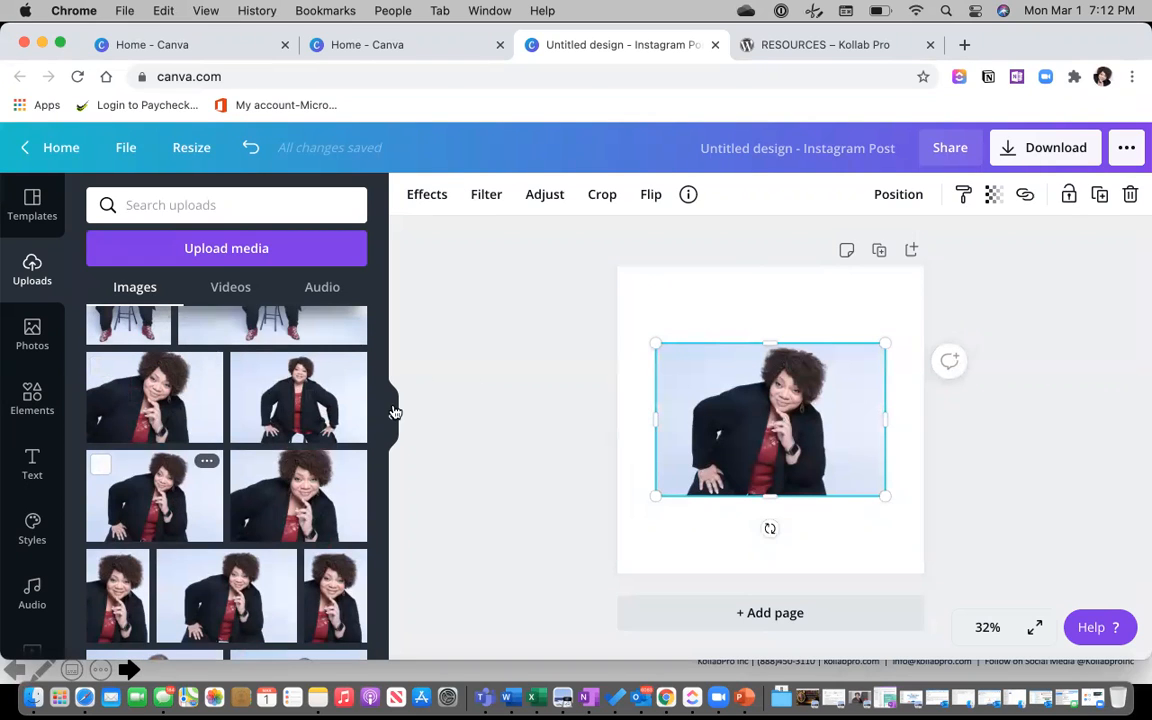
{"action": "left_click", "coordinate": [390, 415]}
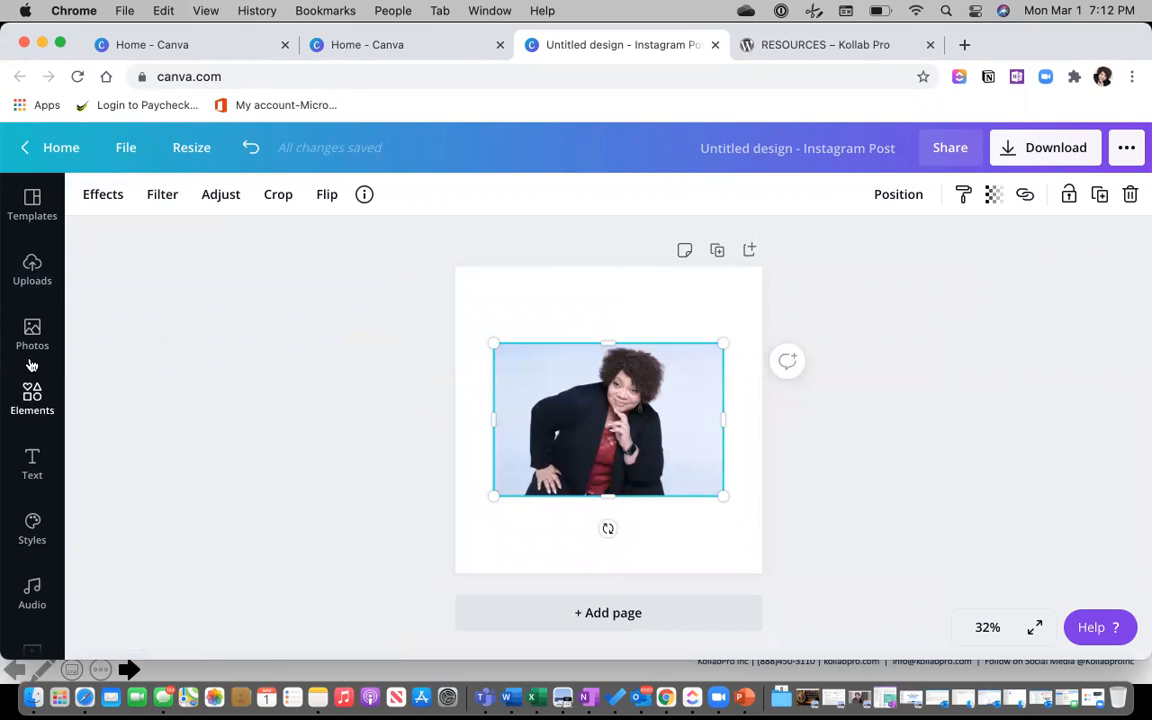
Apply the Background Remover effect to the woman's portrait to cut out the grey backdrop.
{"action": "left_click", "coordinate": [104, 195]}
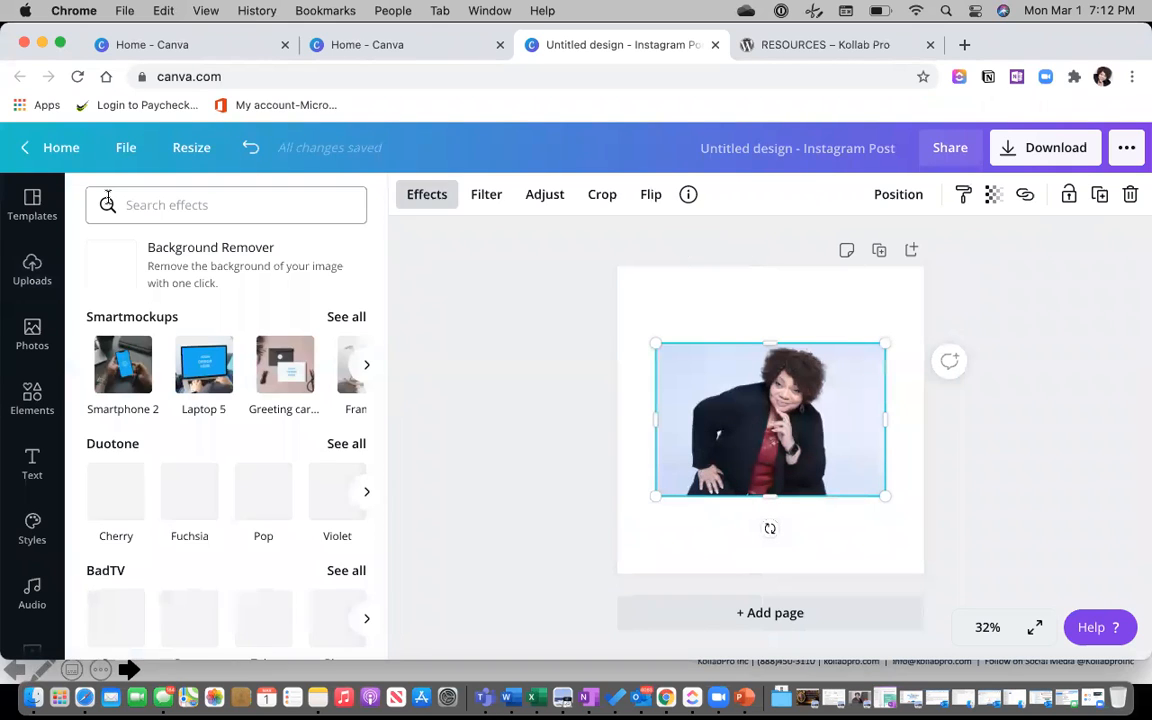
{"action": "left_click", "coordinate": [131, 267]}
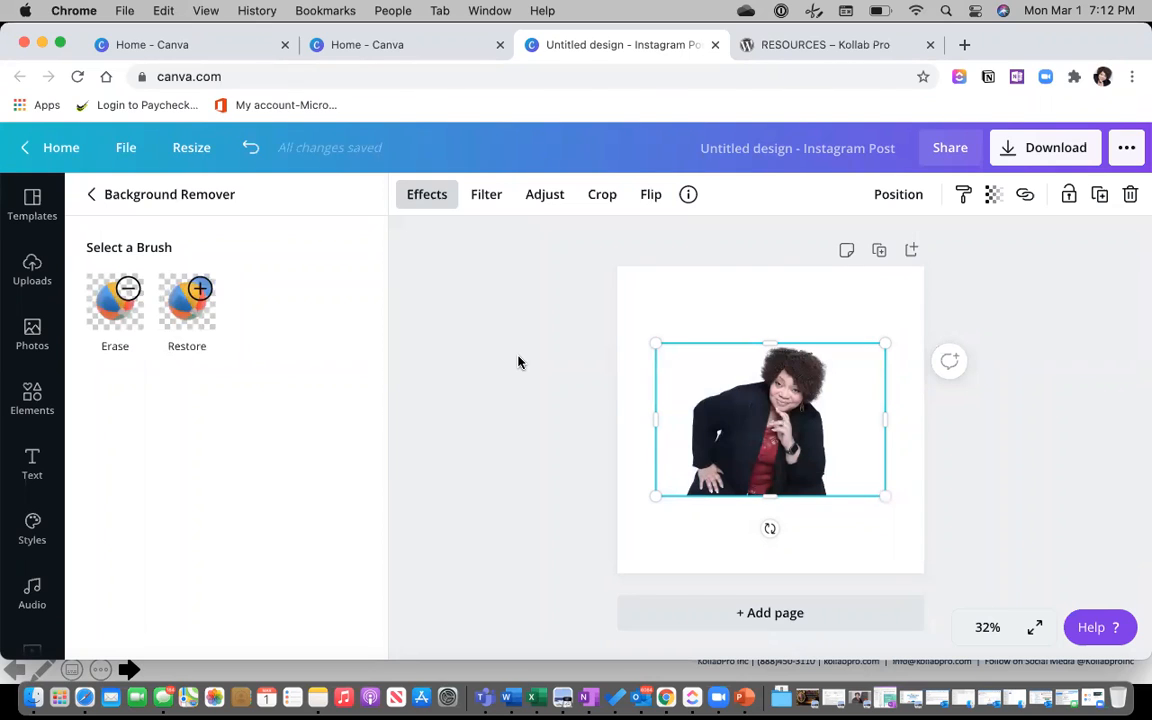
{"action": "left_click", "coordinate": [513, 326]}
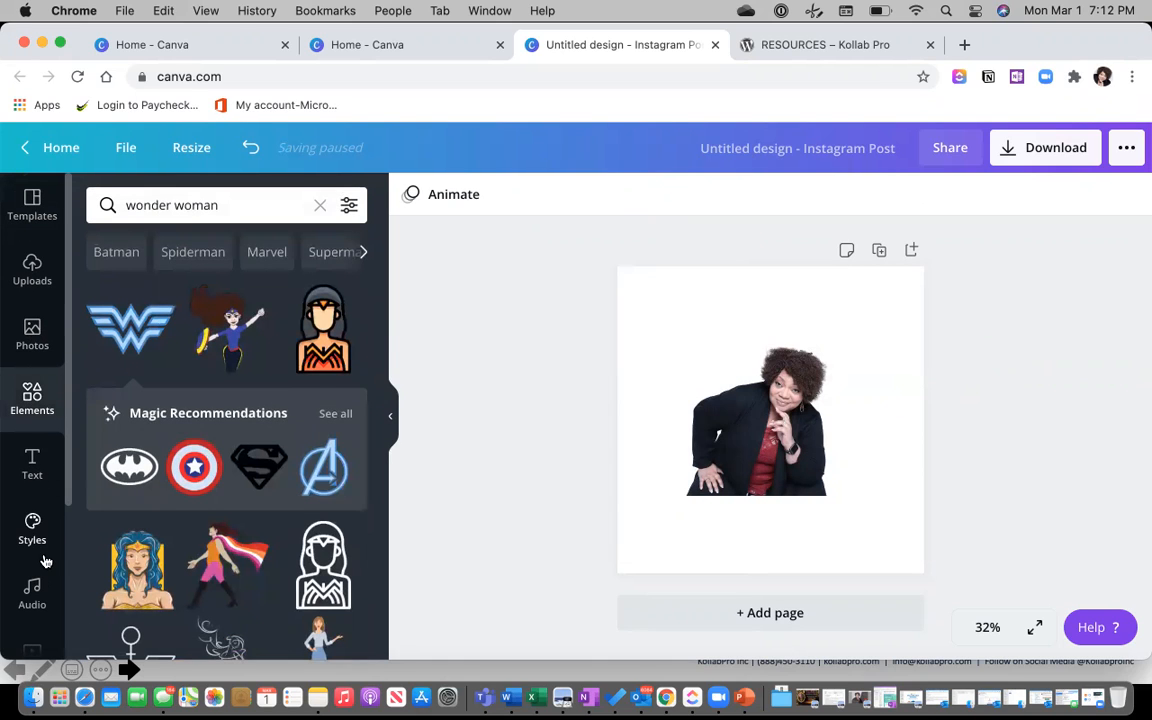
{"action": "scroll", "coordinate": [40, 540], "scroll_direction": "down", "scroll_amount": 4}
Set the pink-sky city skyline as the background and move the cutout lower and larger.
{"action": "left_click", "coordinate": [33, 500]}
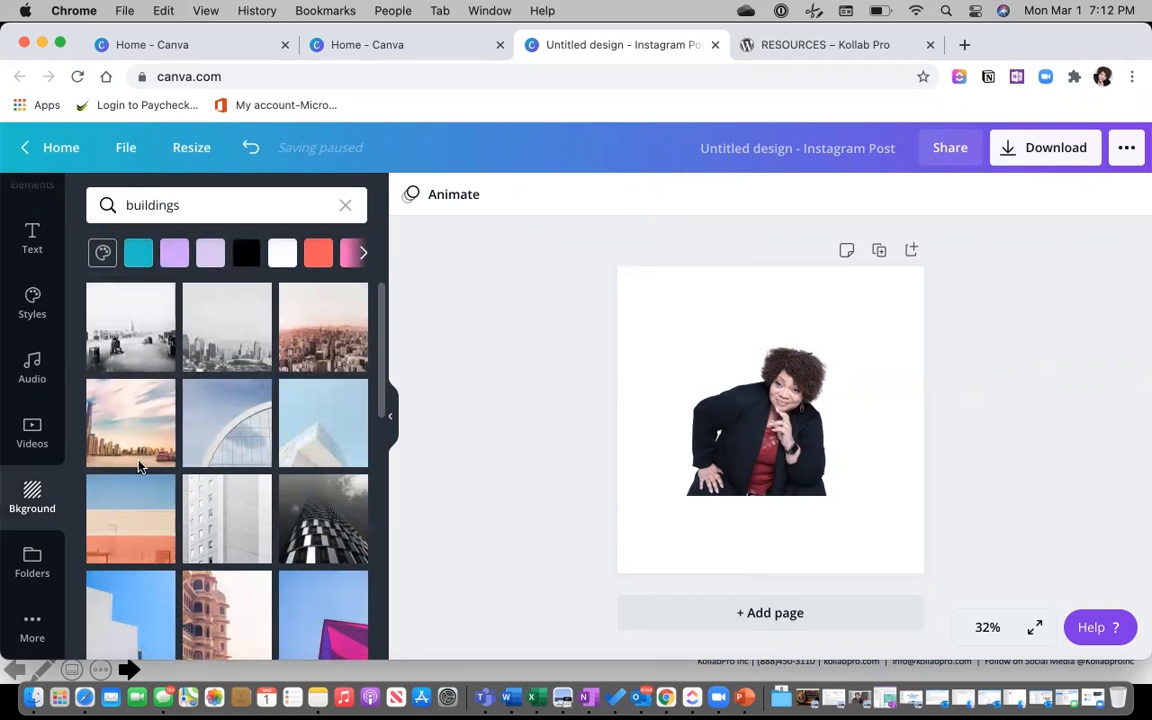
{"action": "left_click", "coordinate": [135, 432]}
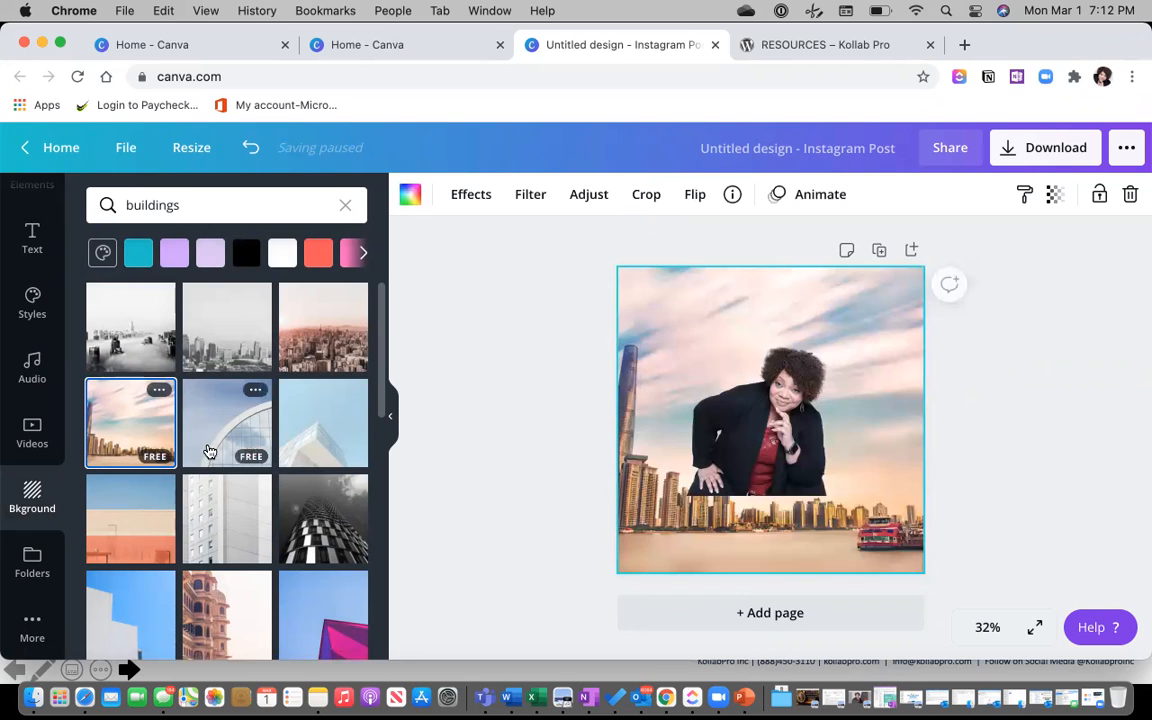
{"action": "left_click_drag", "start_coordinate": [743, 447], "coordinate": [672, 481]}
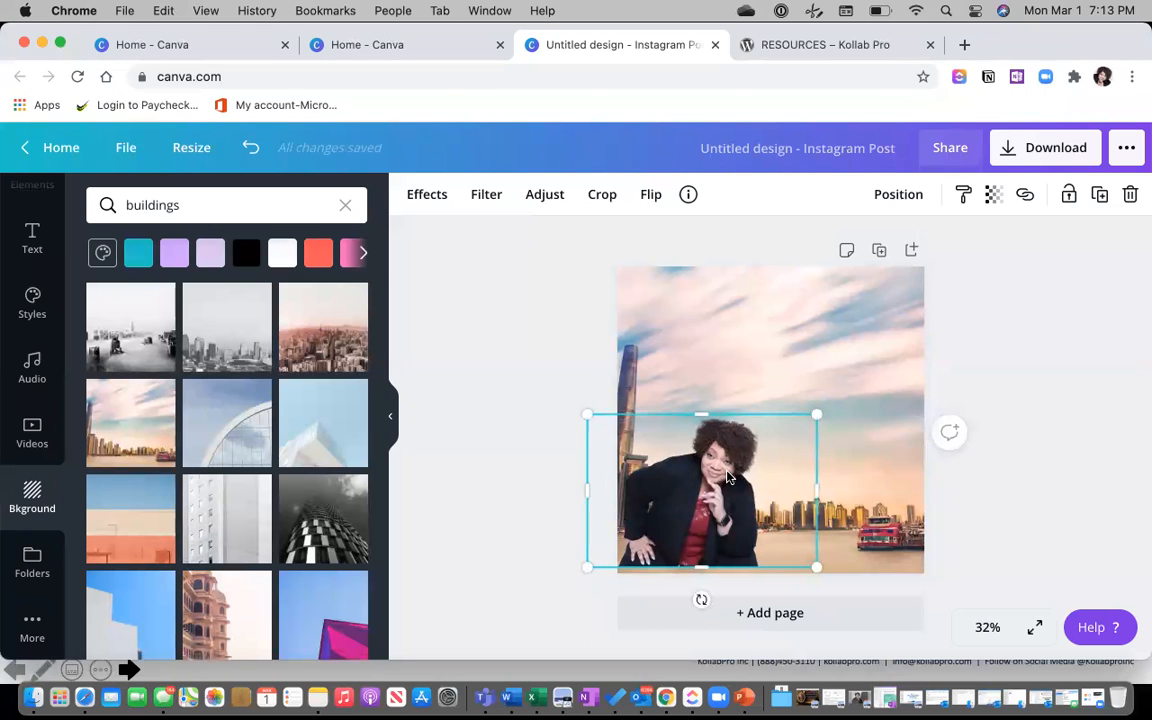
{"action": "left_click_drag", "start_coordinate": [814, 413], "coordinate": [872, 360]}
Select and delete the skyline background image.
{"action": "left_click", "coordinate": [535, 364]}
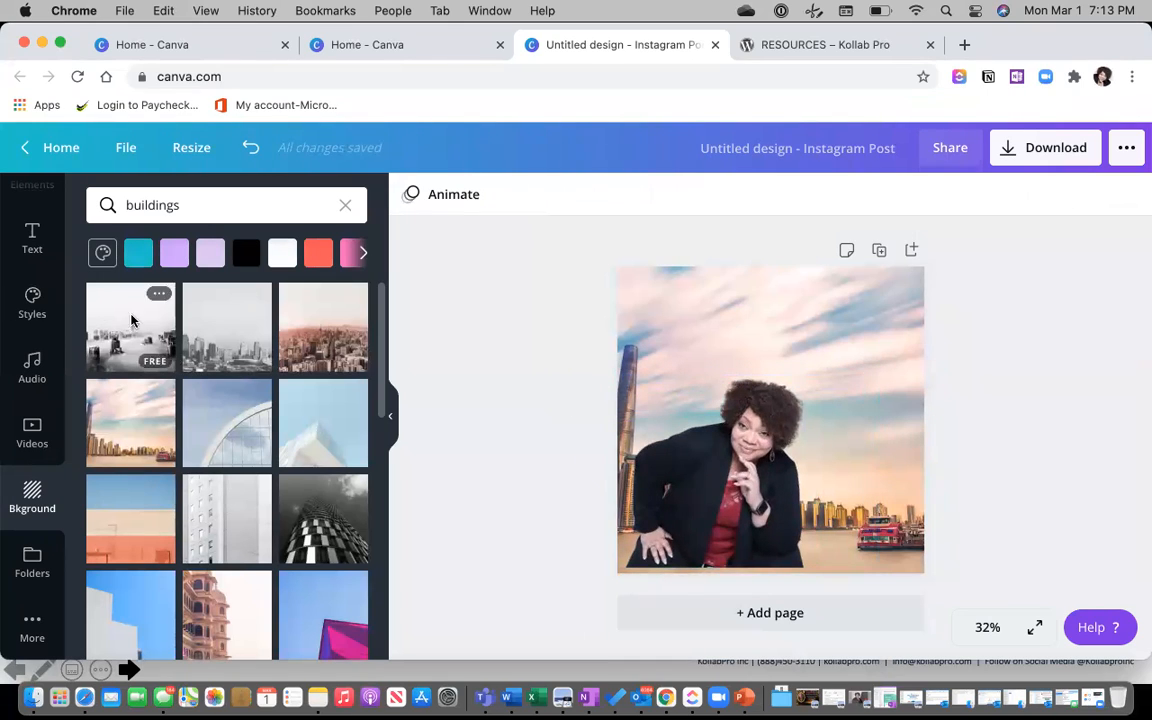
{"action": "left_click", "coordinate": [745, 342]}
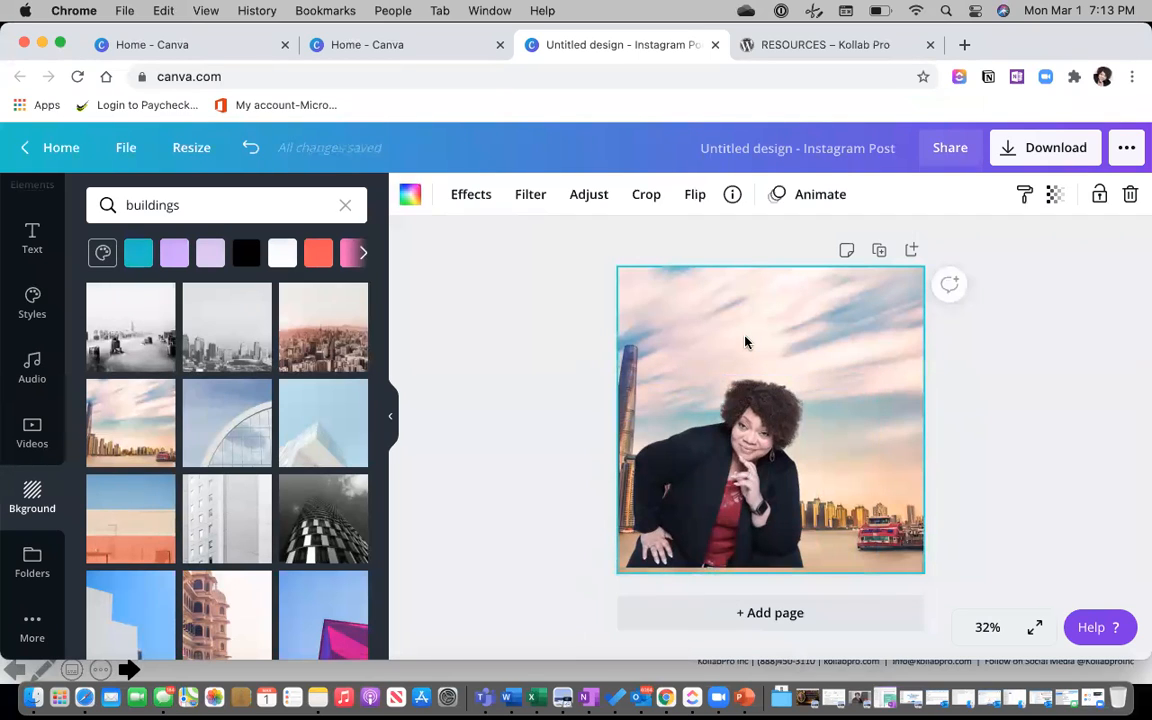
{"action": "key", "text": "Delete"}
Delete the woman's photo from the page.
{"action": "left_click", "coordinate": [748, 440]}
{"action": "key", "text": "Delete"}
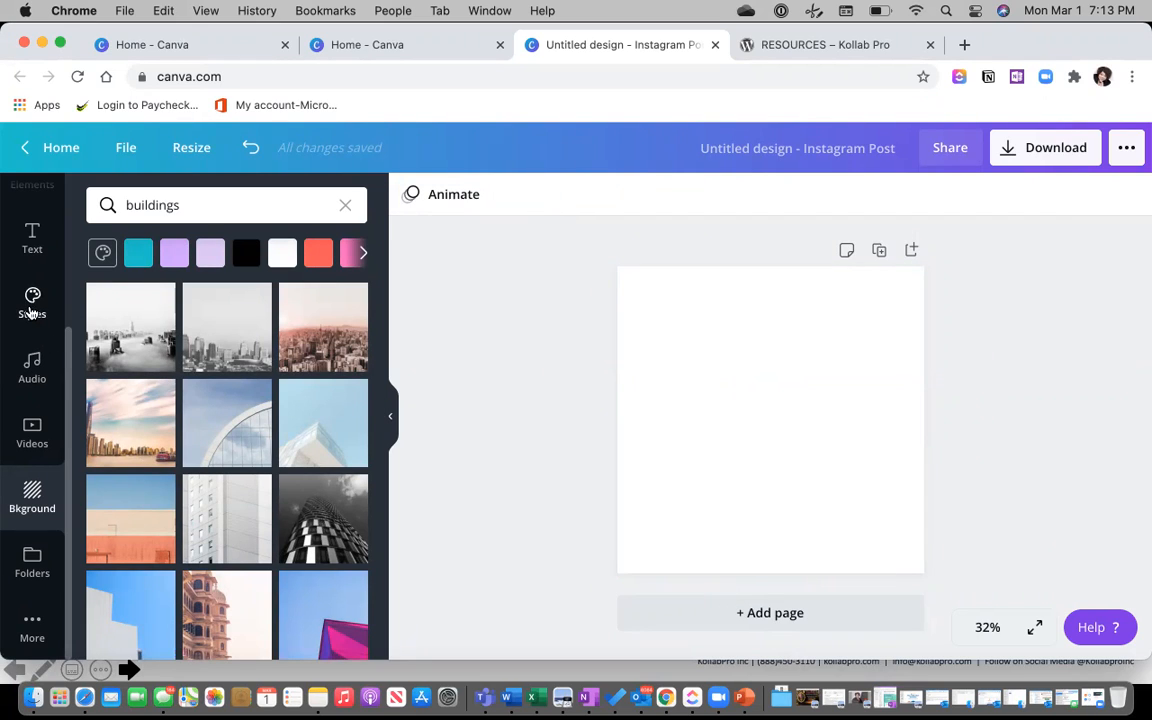
{"action": "scroll", "coordinate": [30, 313], "scroll_direction": "up", "scroll_amount": 3}
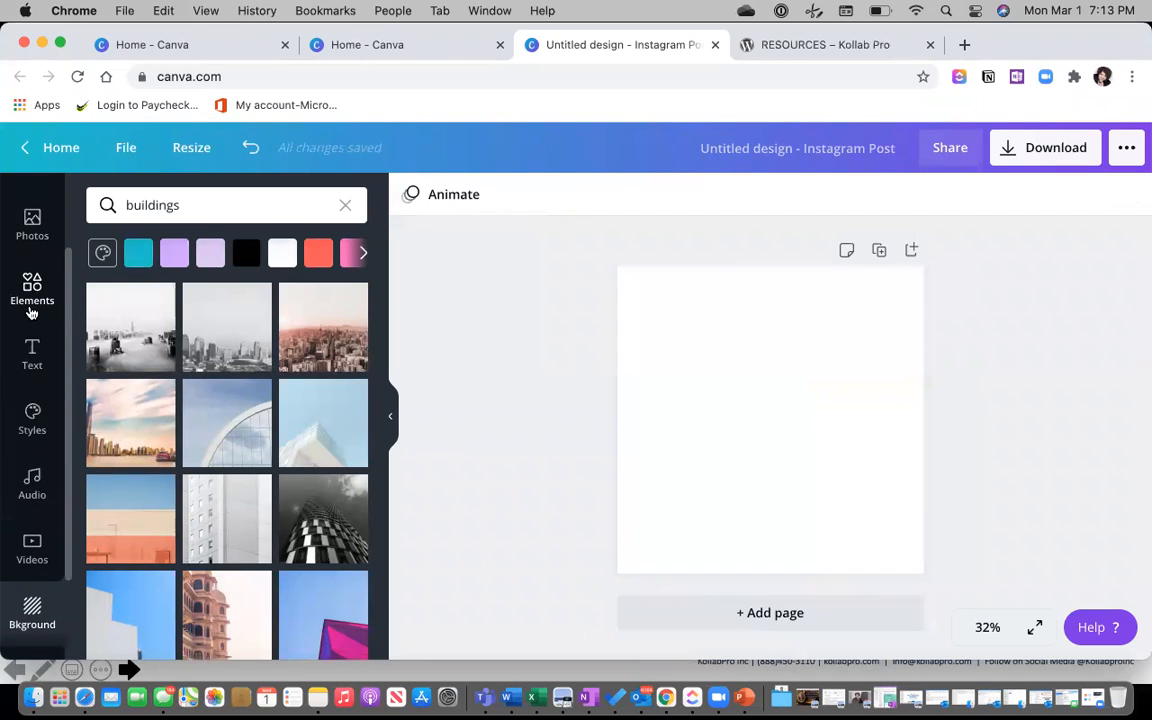
{"action": "scroll", "coordinate": [31, 313], "scroll_direction": "up", "scroll_amount": 1}
{"action": "scroll", "coordinate": [31, 313], "scroll_direction": "up", "scroll_amount": 3}
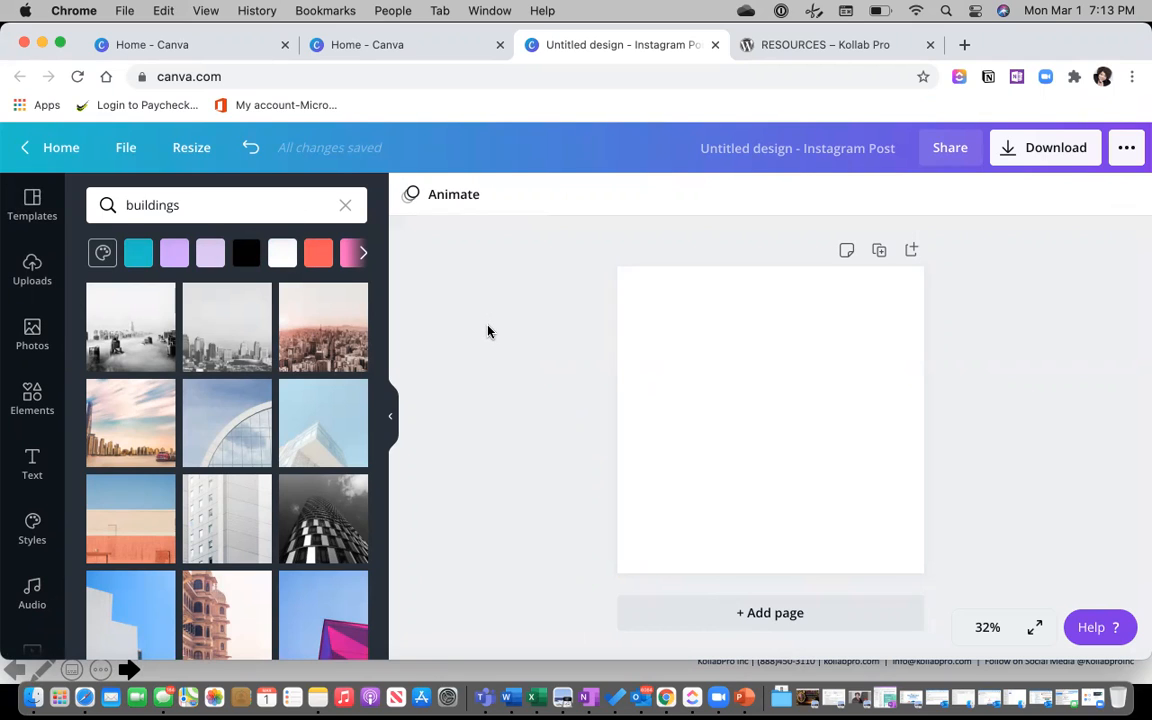
Resize the design to the Instagram Story format, 1080 × 1920 px.
{"action": "left_click", "coordinate": [189, 150]}
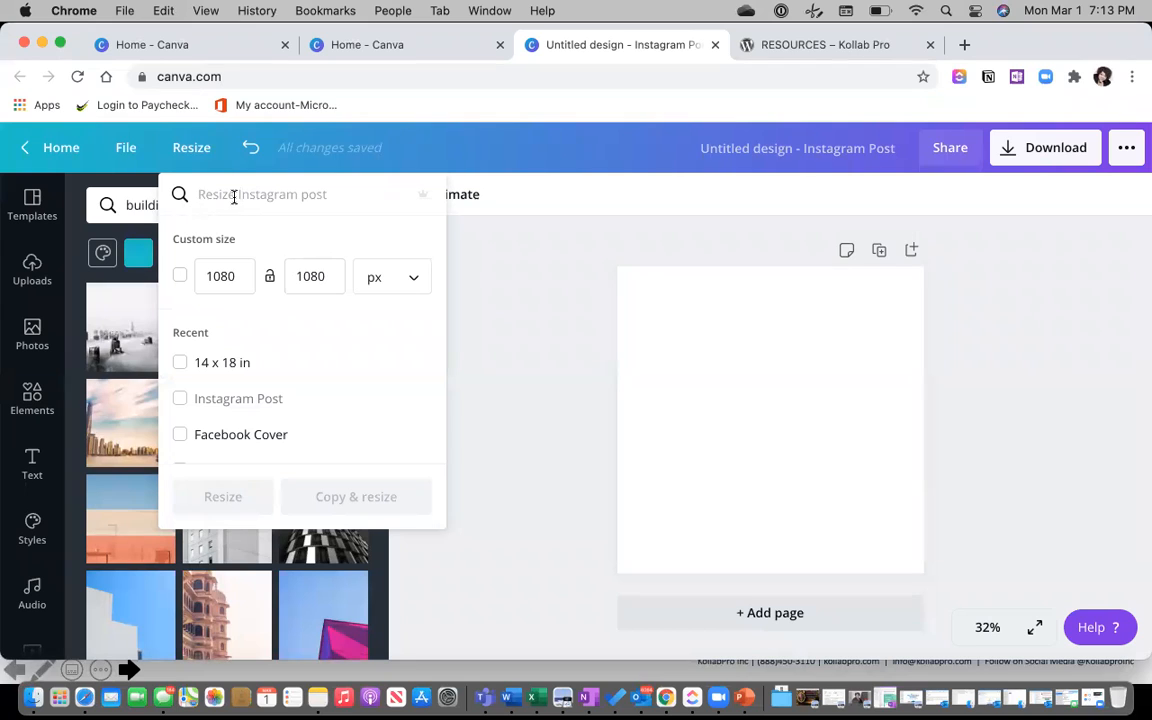
{"action": "type", "text": "instagram s"}
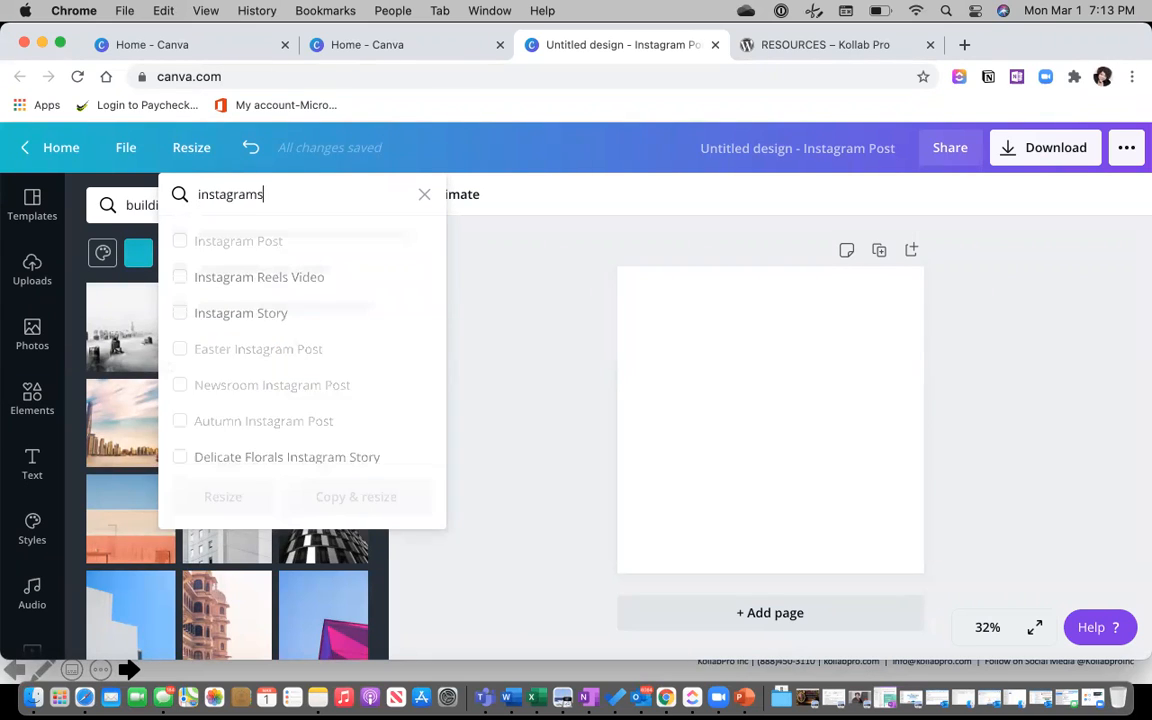
{"action": "type", "text": "o"}
{"action": "key", "text": "BackSpace"}
{"action": "type", "text": "tory"}
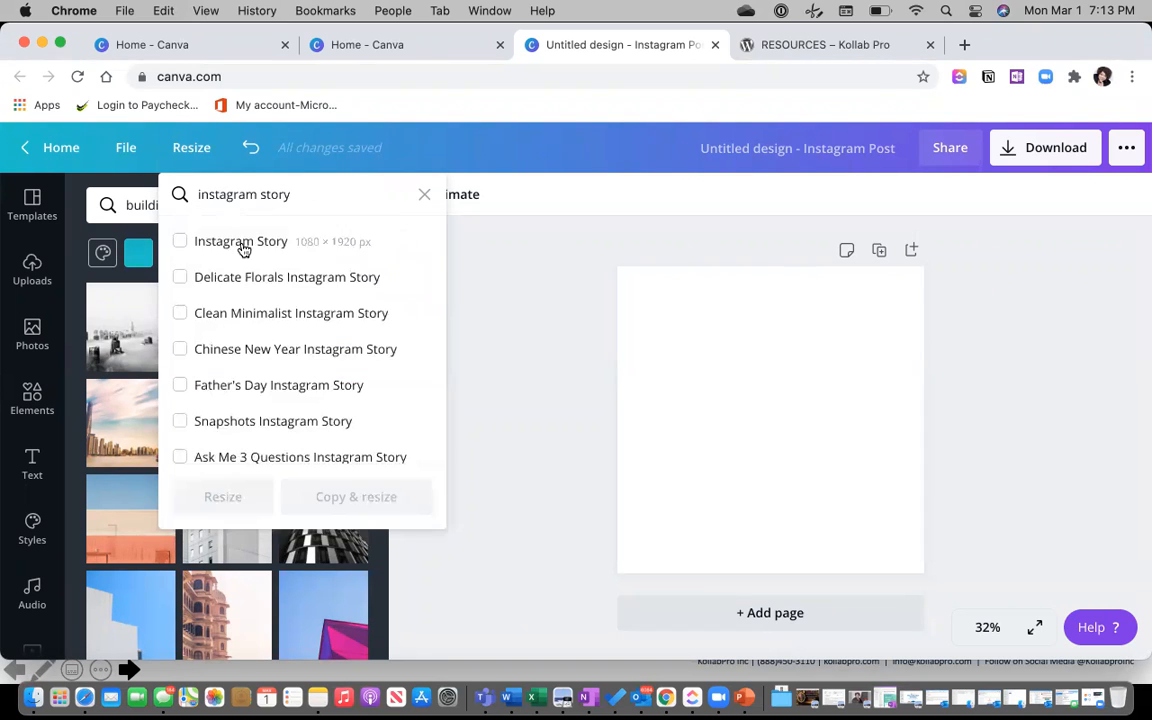
{"action": "left_click", "coordinate": [243, 247]}
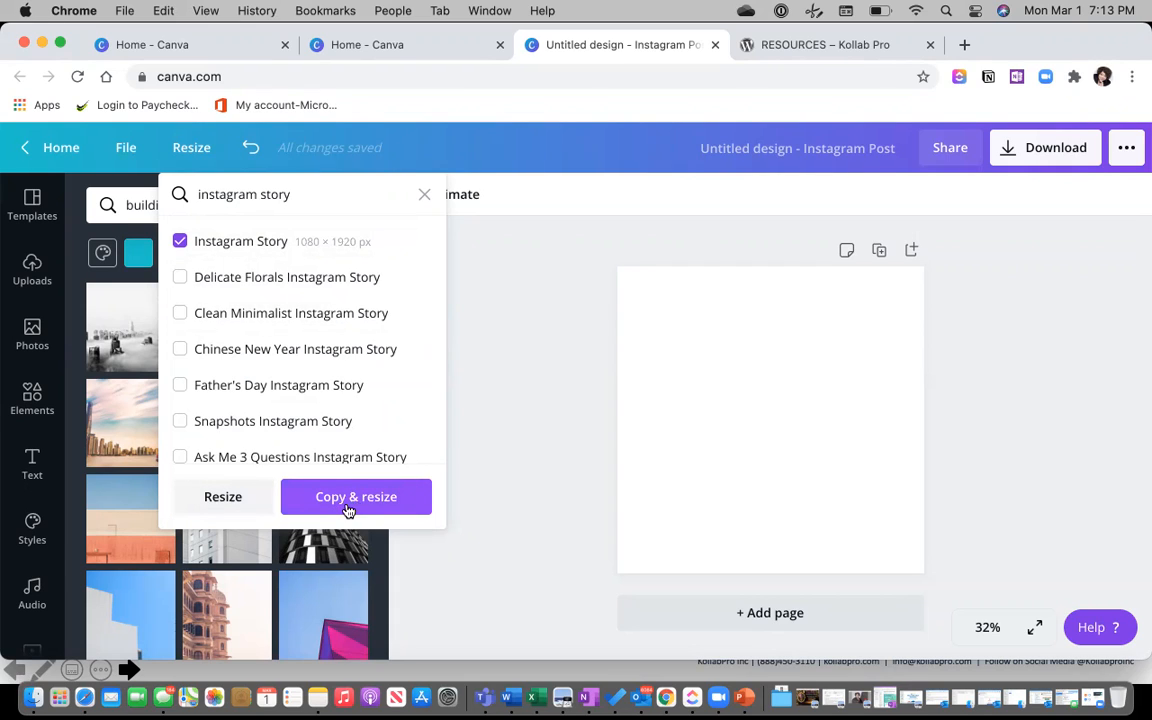
{"action": "left_click", "coordinate": [221, 499]}
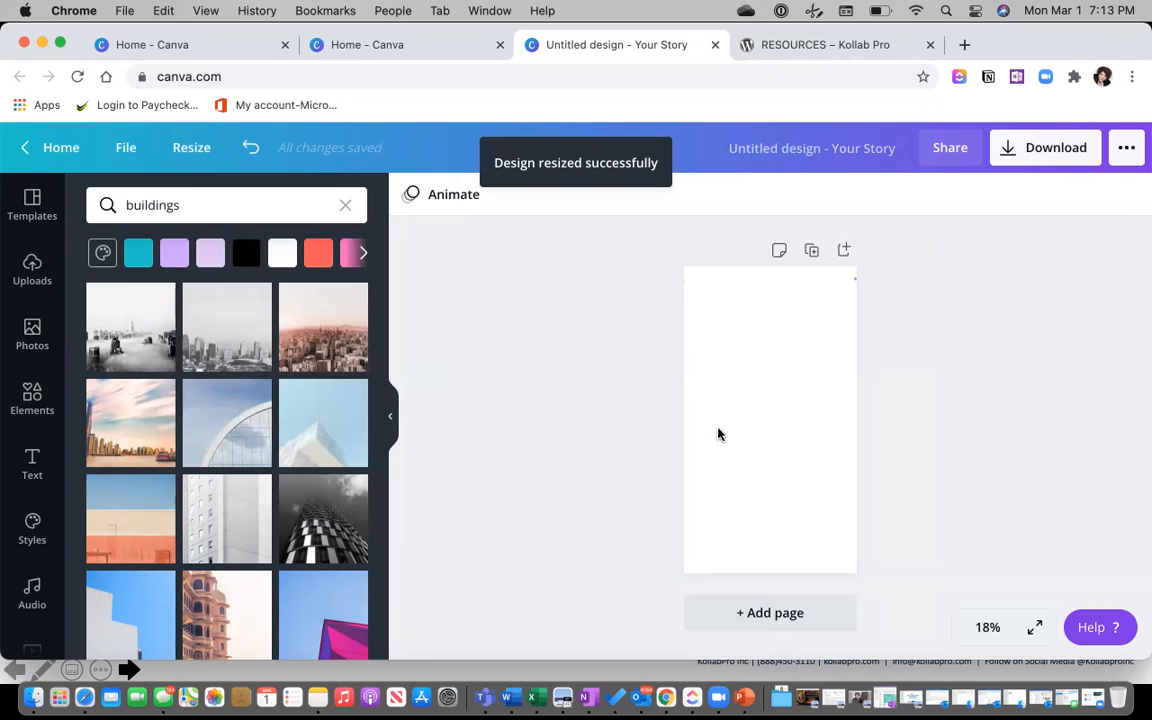
{"action": "left_click", "coordinate": [33, 222]}
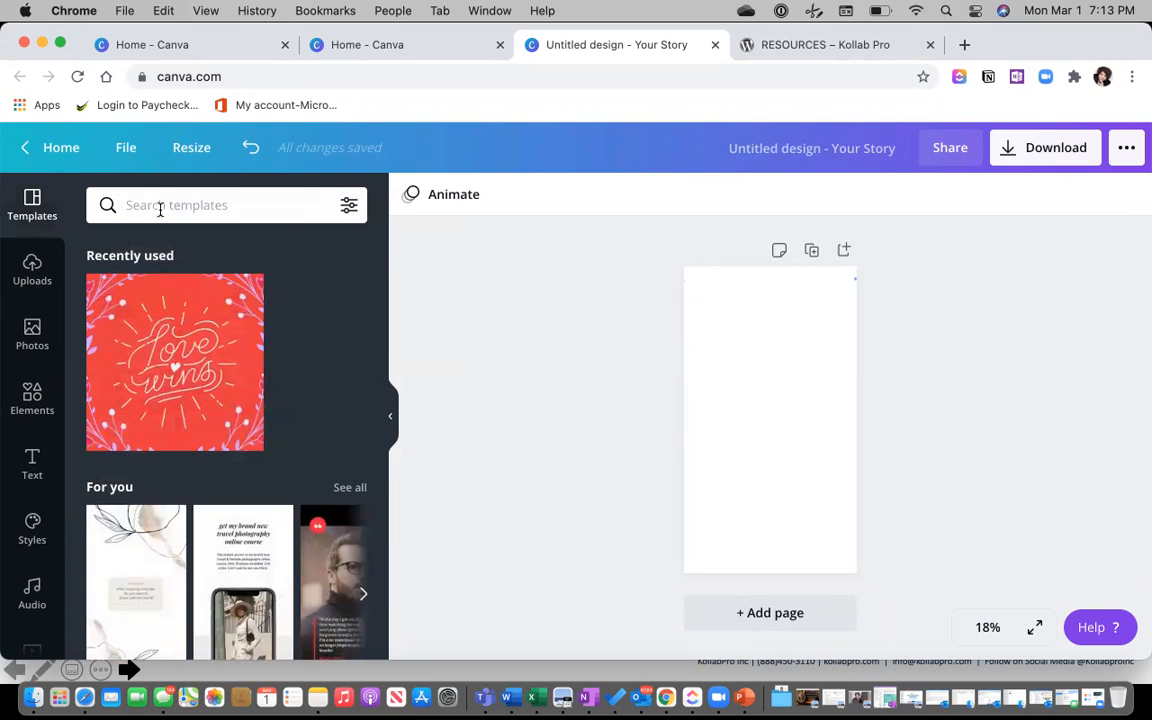
Apply the Newsroom Instagram Story template and delete the man's photo from its frame.
{"action": "scroll", "coordinate": [200, 360], "scroll_direction": "down", "scroll_amount": 5}
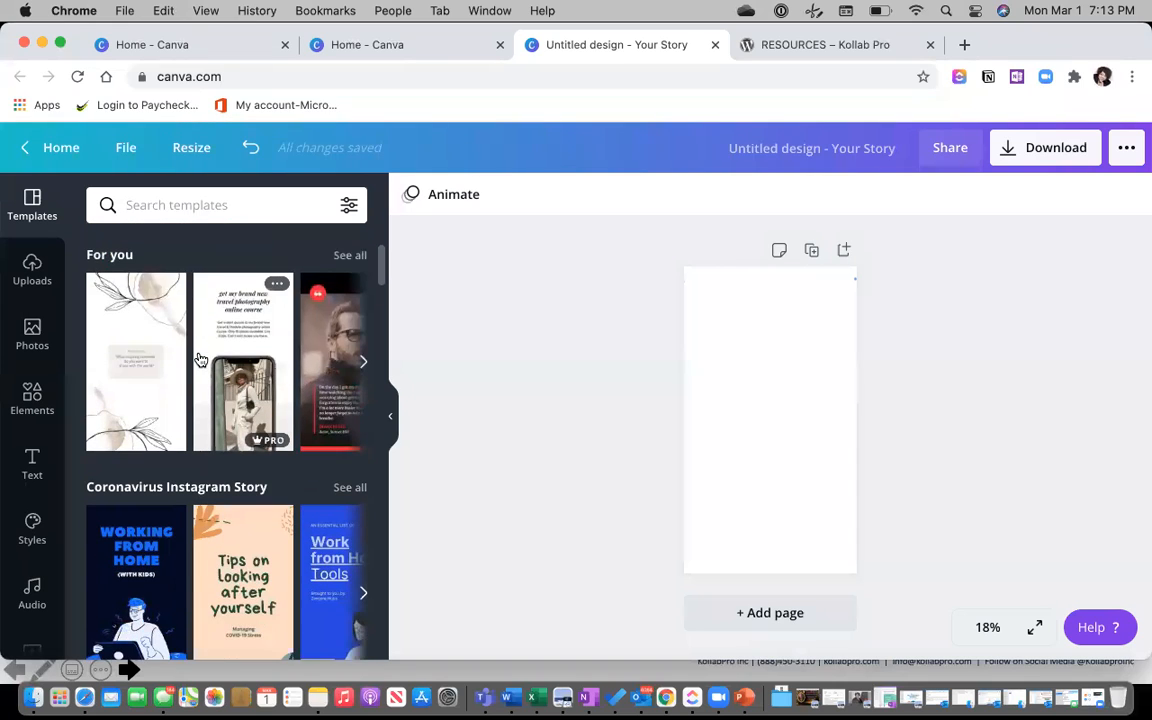
{"action": "scroll", "coordinate": [200, 360], "scroll_direction": "down", "scroll_amount": 8}
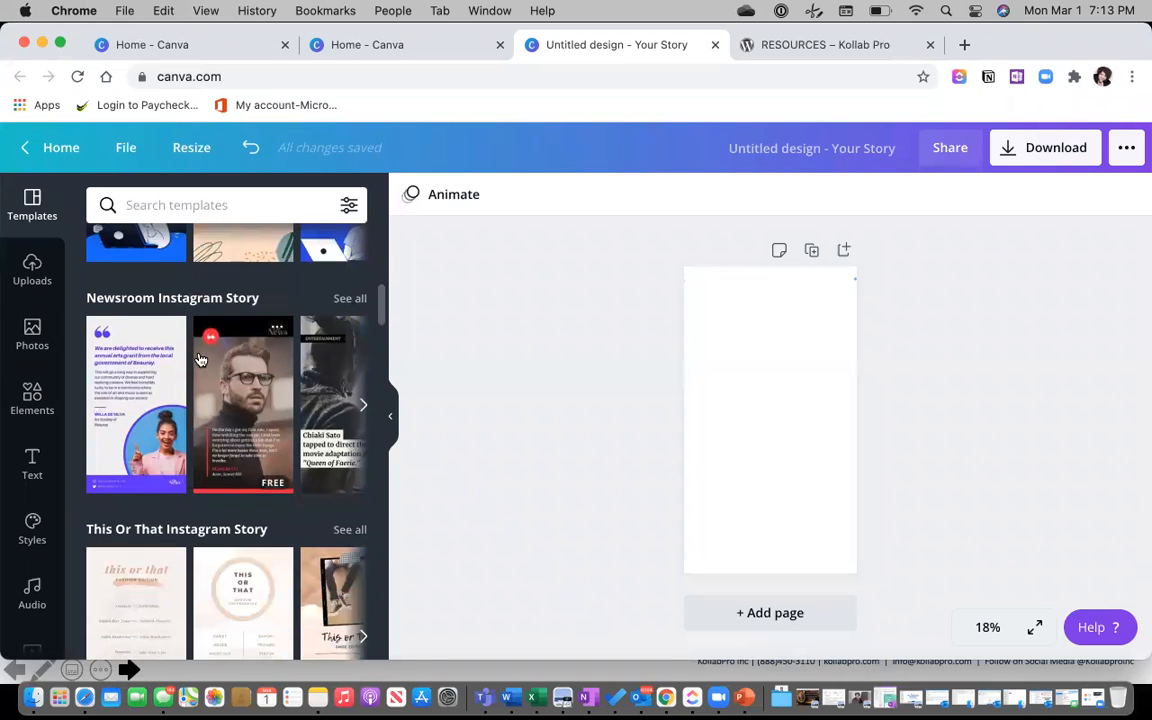
{"action": "left_click", "coordinate": [228, 400]}
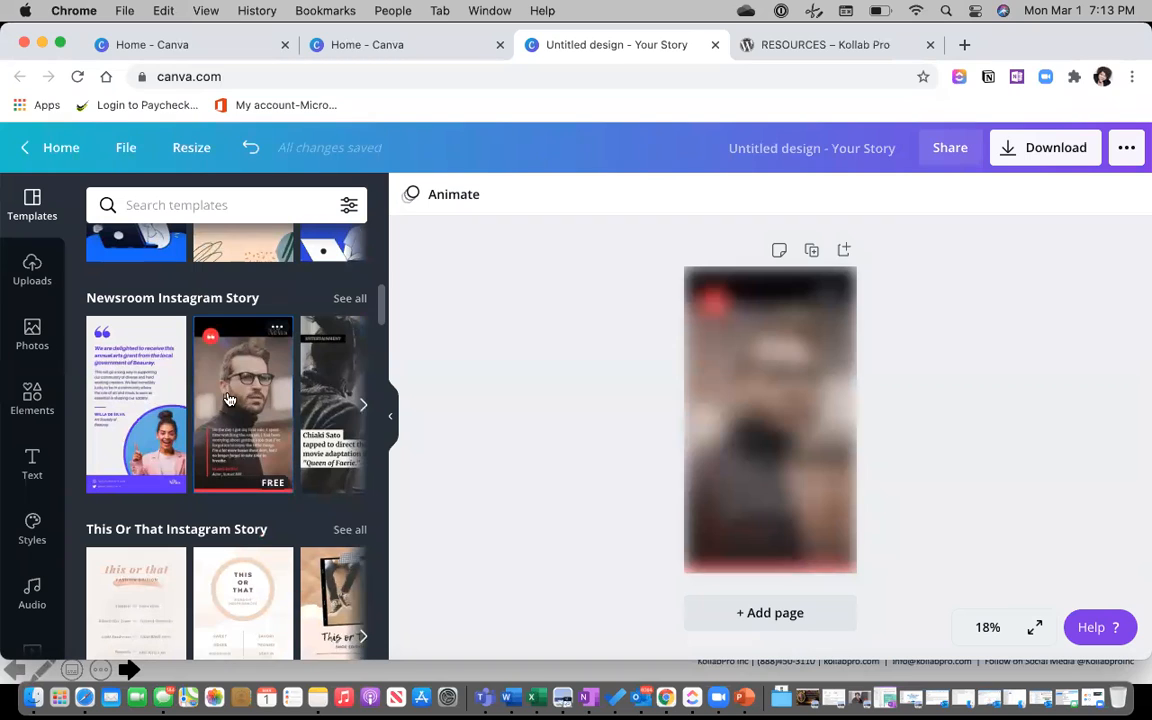
{"action": "left_click", "coordinate": [782, 402]}
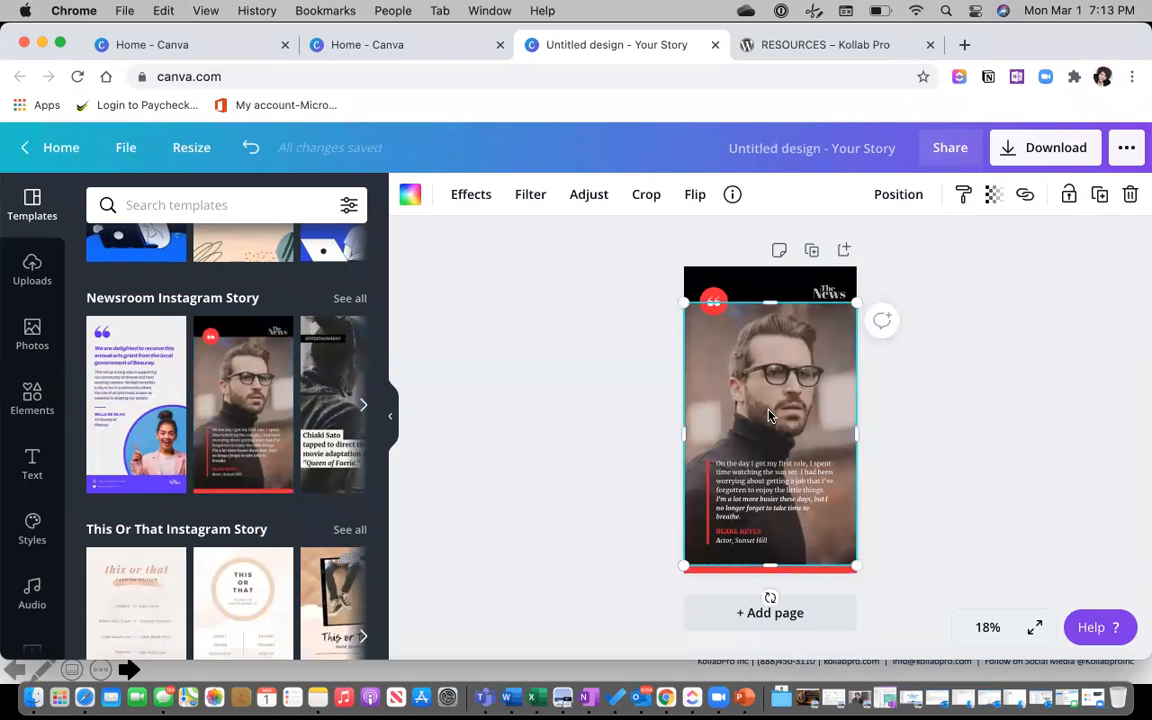
{"action": "key", "text": "Delete"}
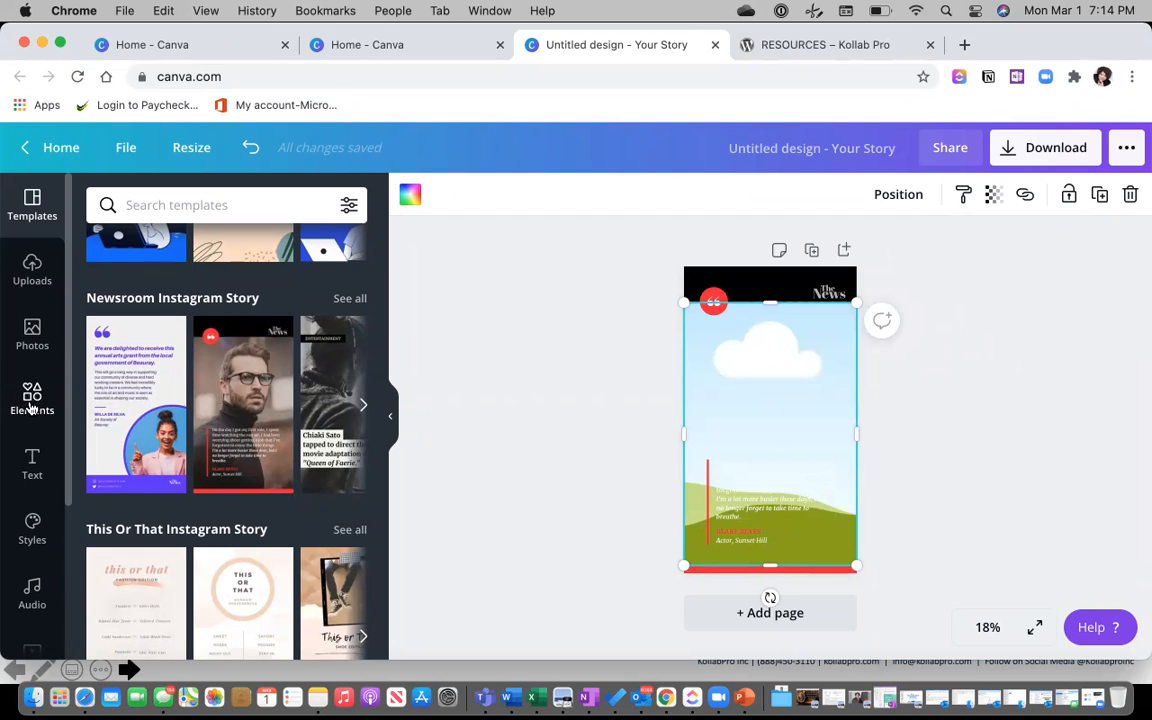
Drop the woman's uploaded close-up portrait into the template's photo frame.
{"action": "left_click", "coordinate": [32, 330]}
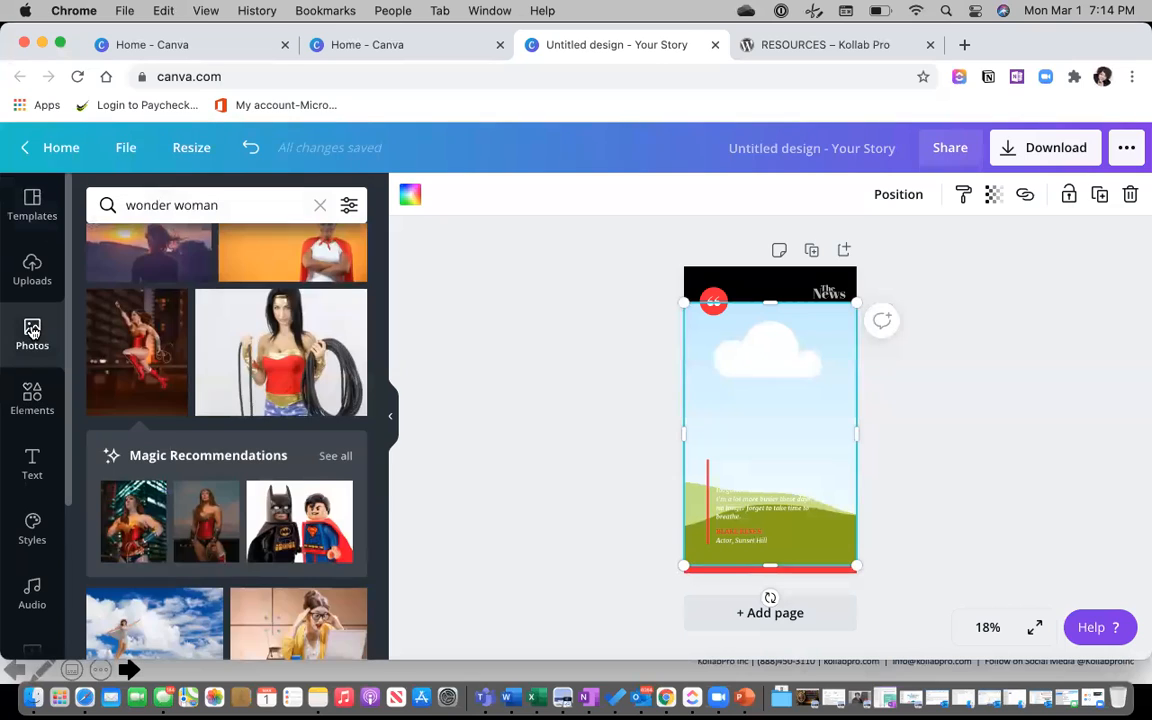
{"action": "left_click", "coordinate": [32, 268]}
{"action": "left_click", "coordinate": [140, 390]}
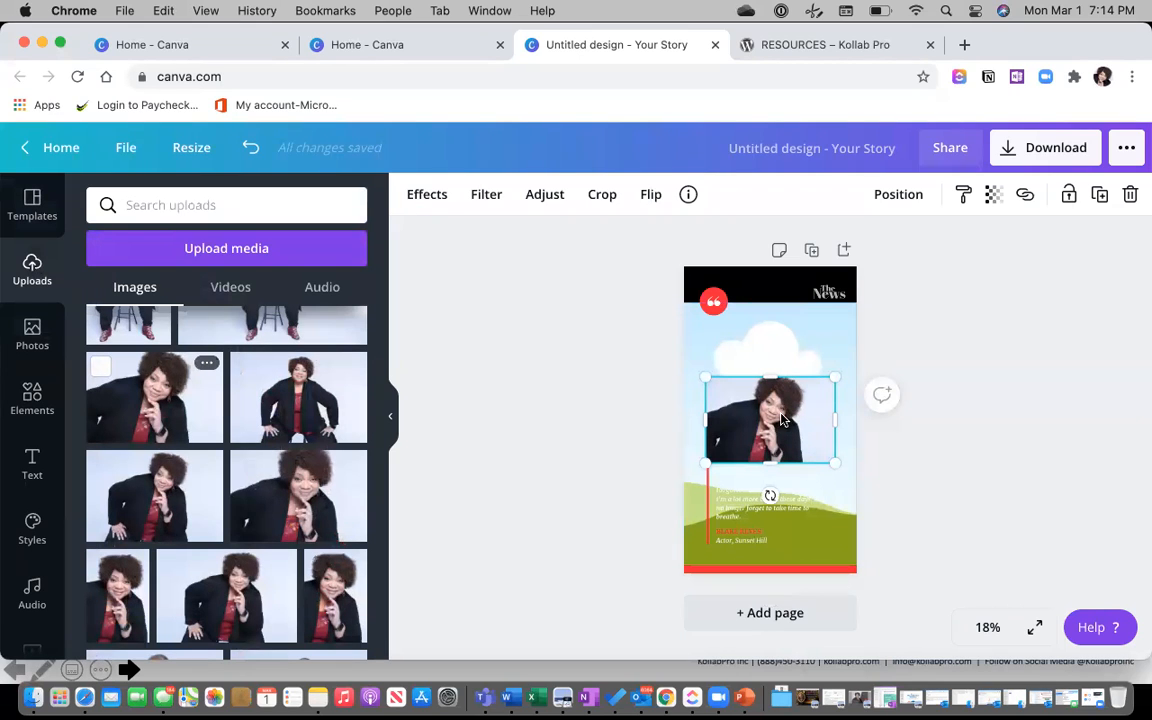
{"action": "left_click_drag", "start_coordinate": [783, 420], "coordinate": [848, 428]}
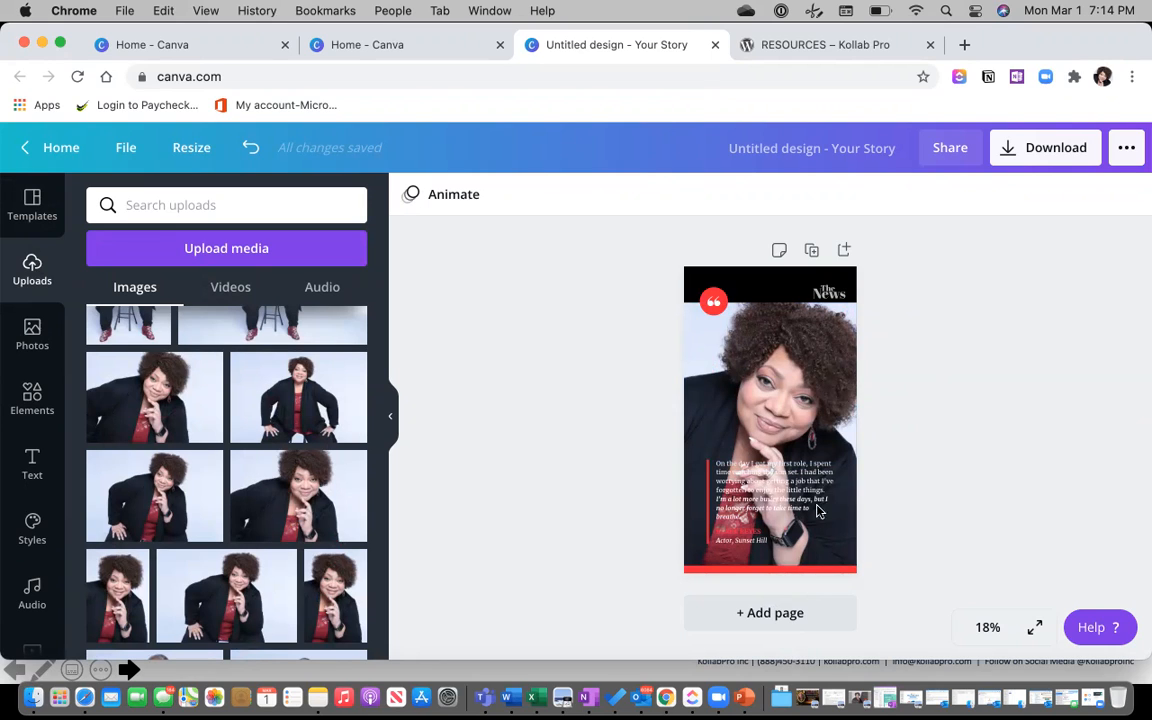
Select the quote, framed portrait and The News masthead in turn, then clear the selection.
{"action": "left_click", "coordinate": [780, 493]}
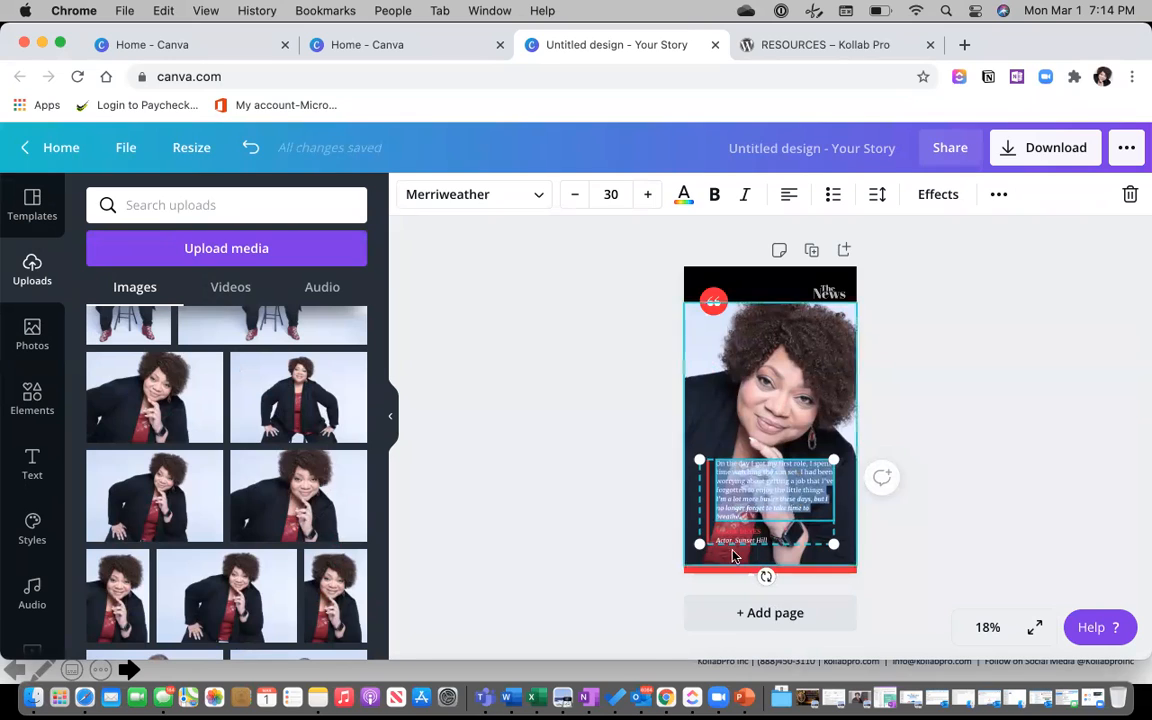
{"action": "left_click", "coordinate": [763, 350]}
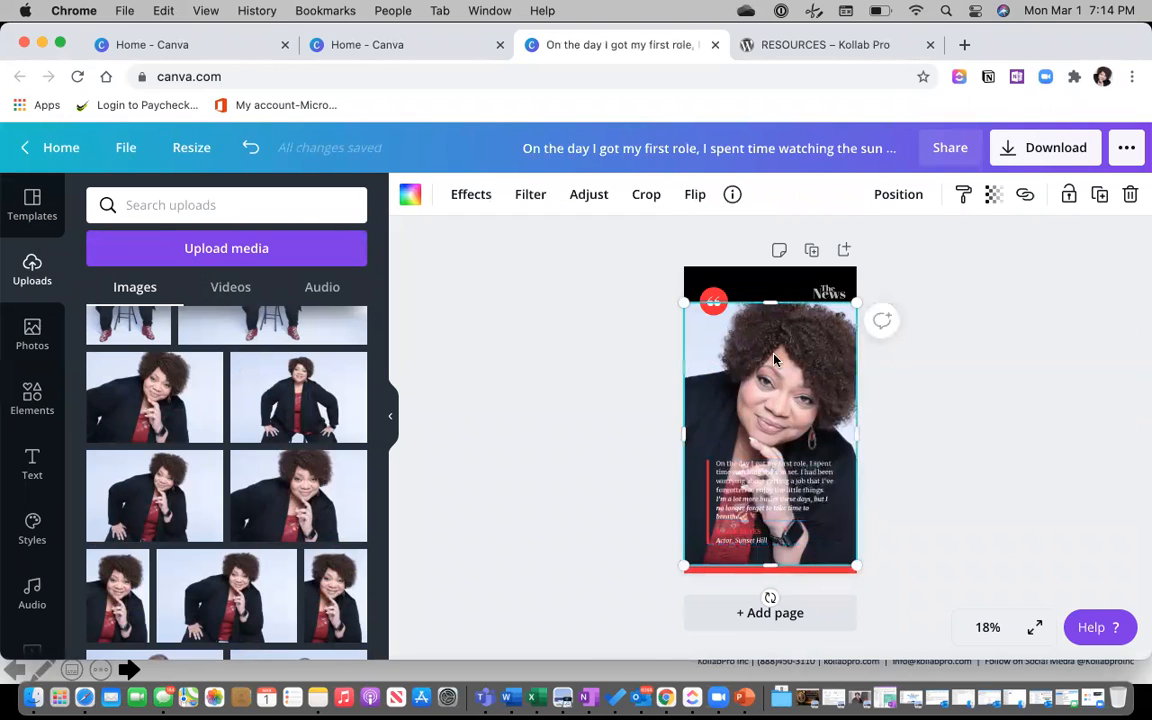
{"action": "left_click", "coordinate": [815, 288]}
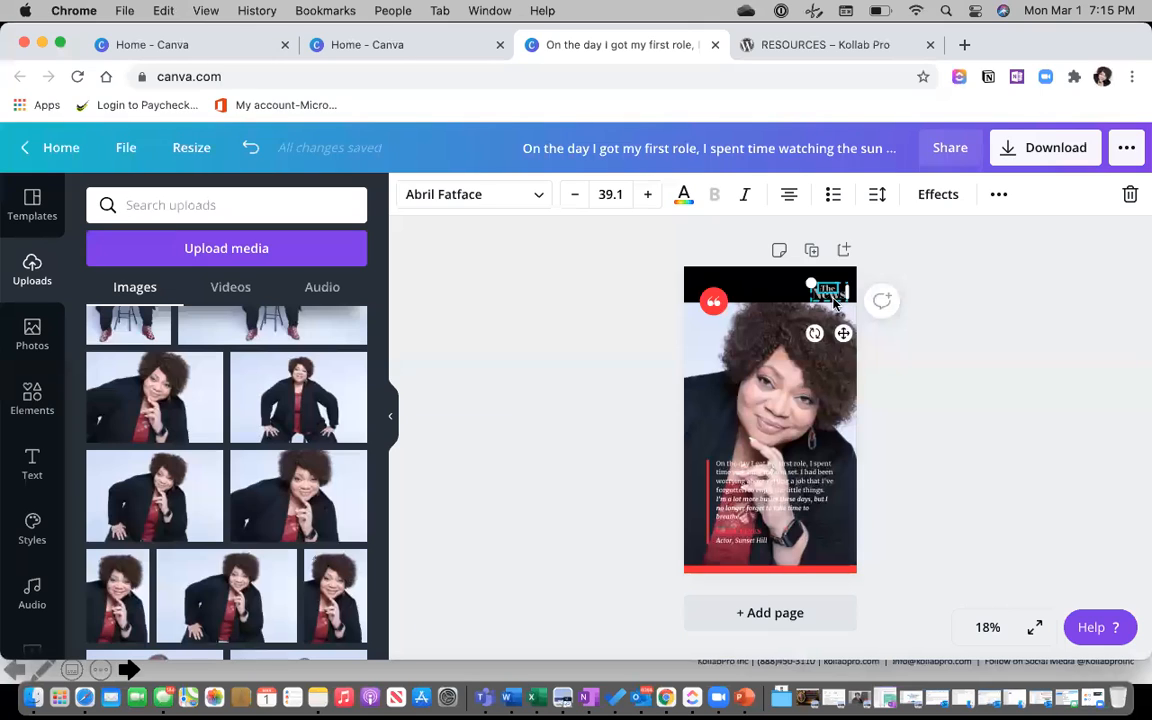
{"action": "left_click", "coordinate": [812, 340]}
{"action": "left_click", "coordinate": [920, 411]}
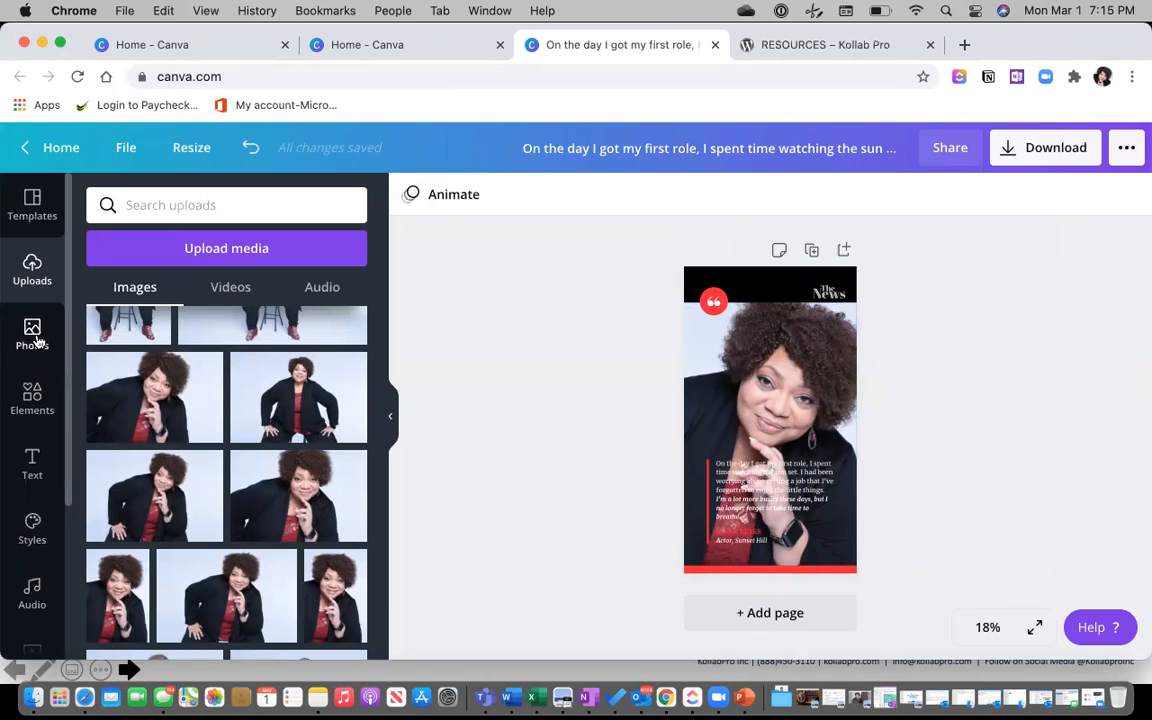
Add a square from Recently used elements and stretch it to about 1,080 × 1,698 over the portrait.
{"action": "left_click", "coordinate": [32, 398]}
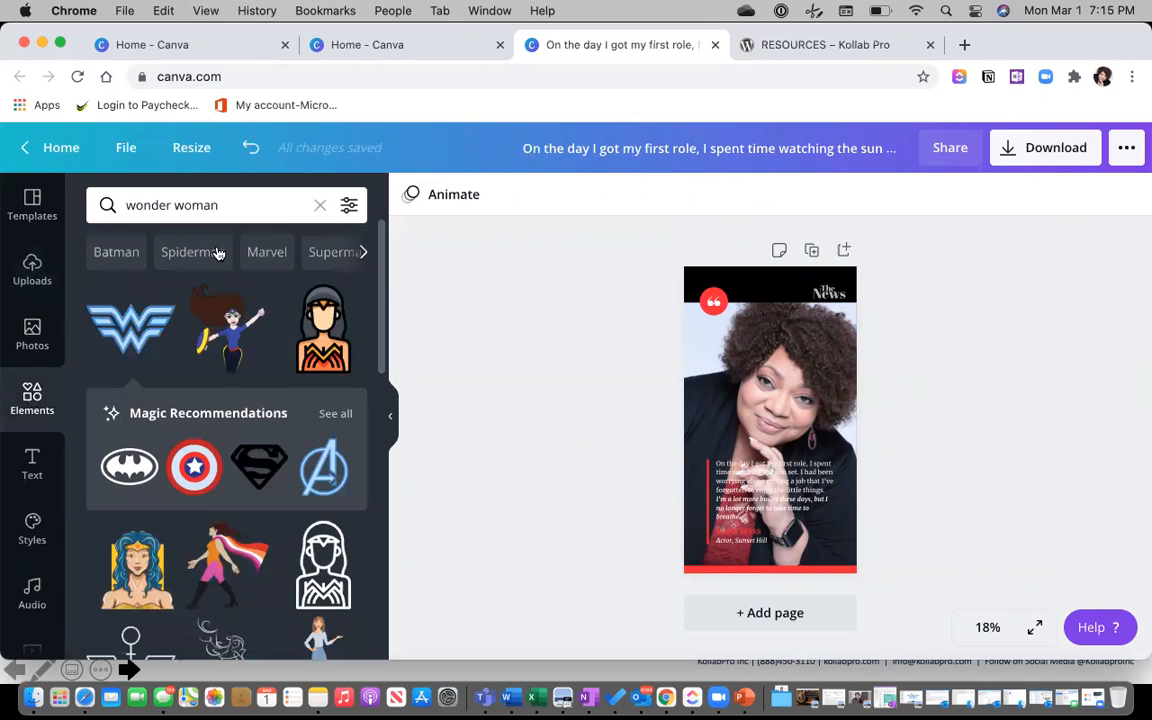
{"action": "left_click", "coordinate": [319, 205]}
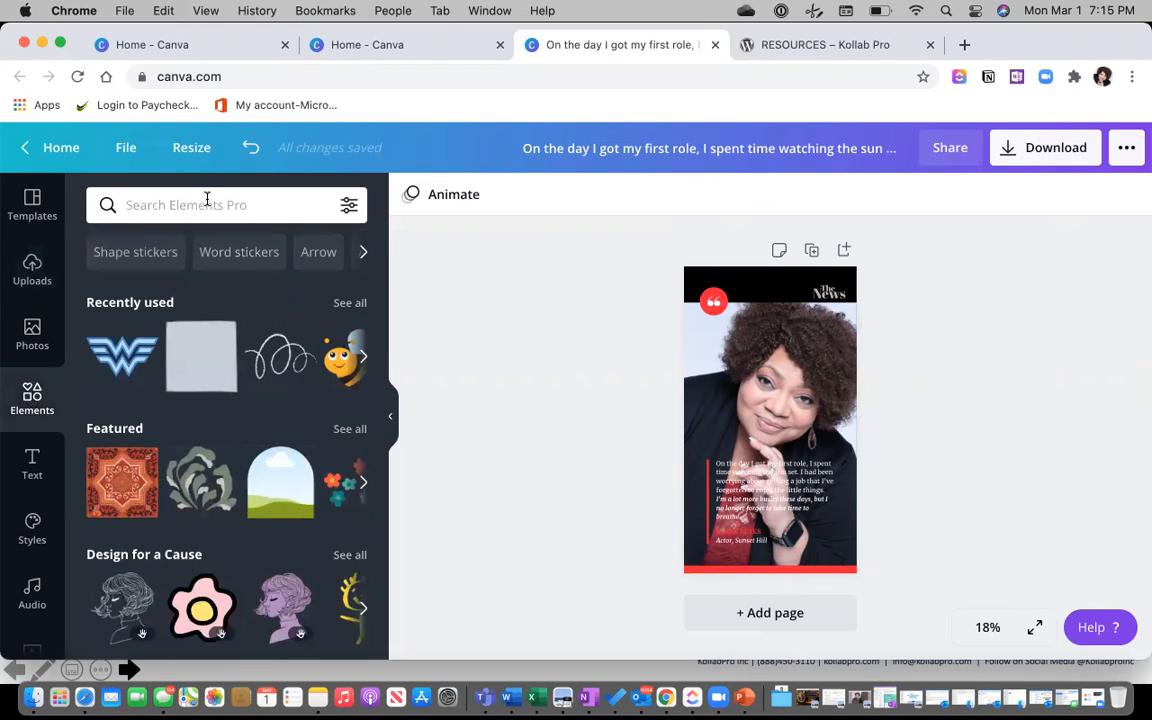
{"action": "left_click", "coordinate": [192, 350]}
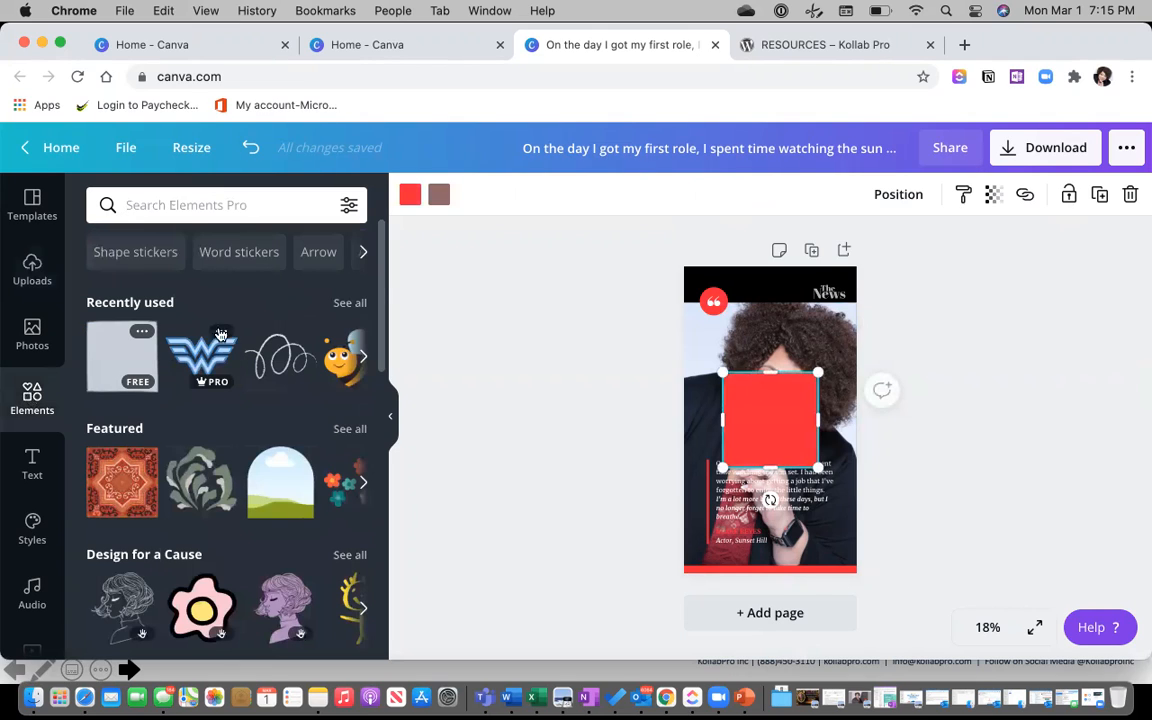
{"action": "left_click_drag", "start_coordinate": [723, 375], "coordinate": [682, 352]}
{"action": "left_click_drag", "start_coordinate": [818, 334], "coordinate": [861, 303]}
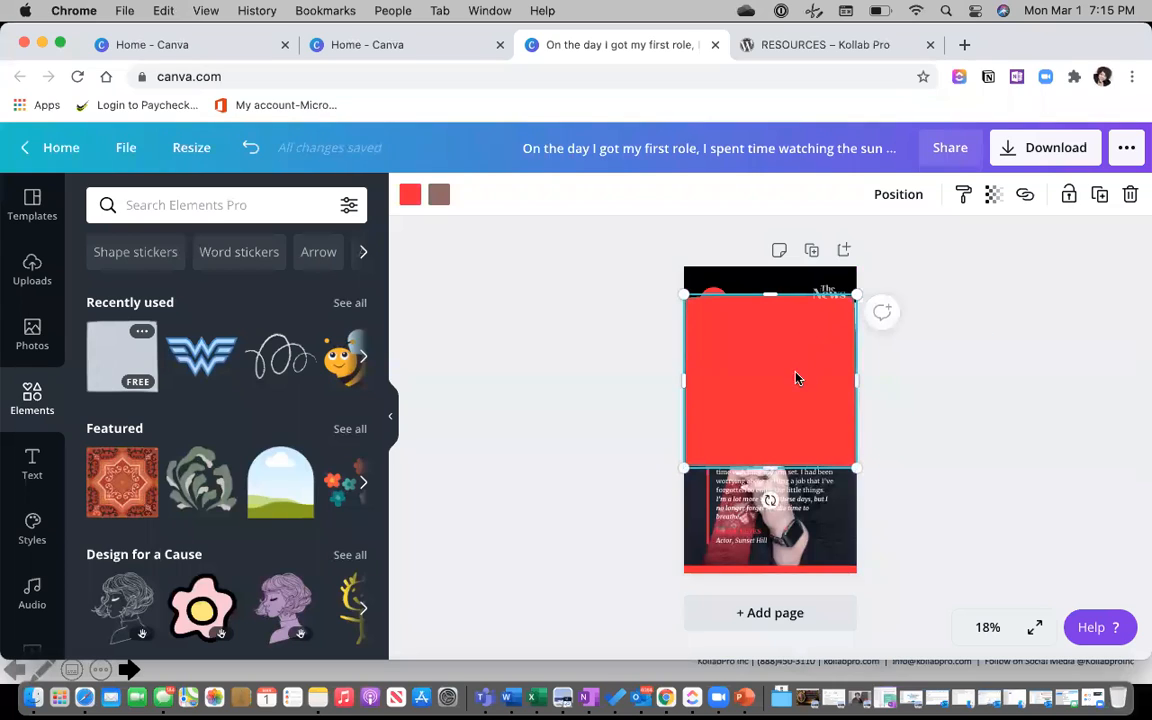
{"action": "left_click_drag", "start_coordinate": [770, 465], "coordinate": [771, 560]}
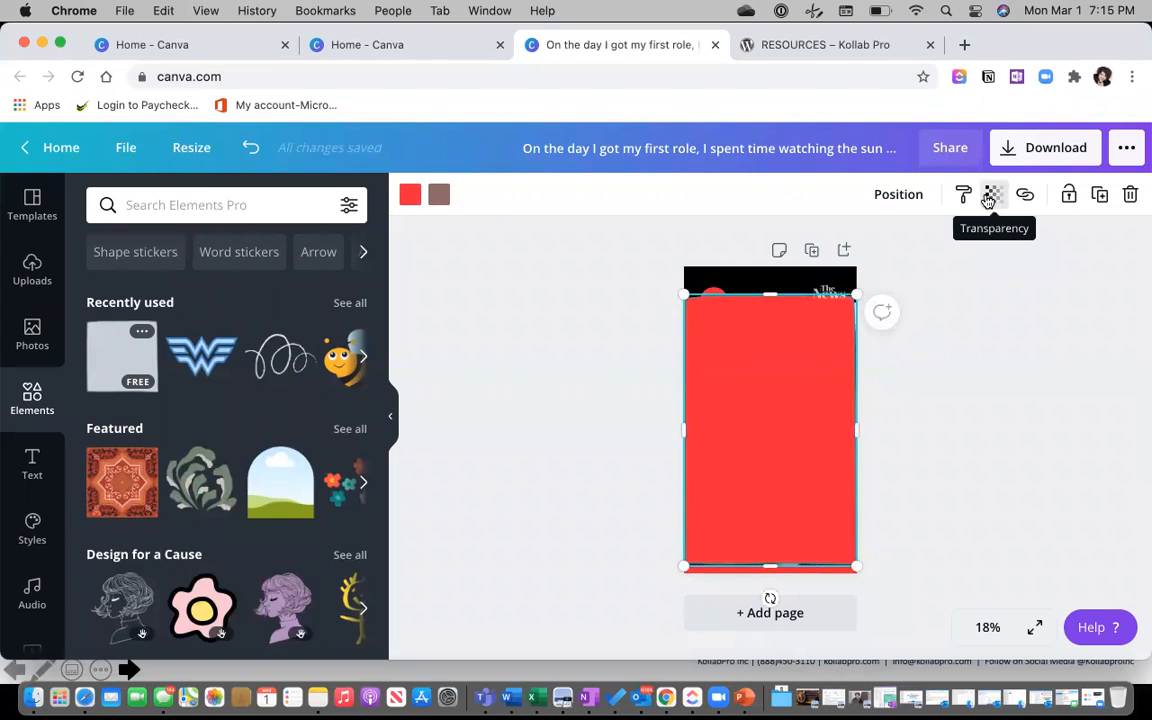
{"action": "left_click", "coordinate": [412, 198]}
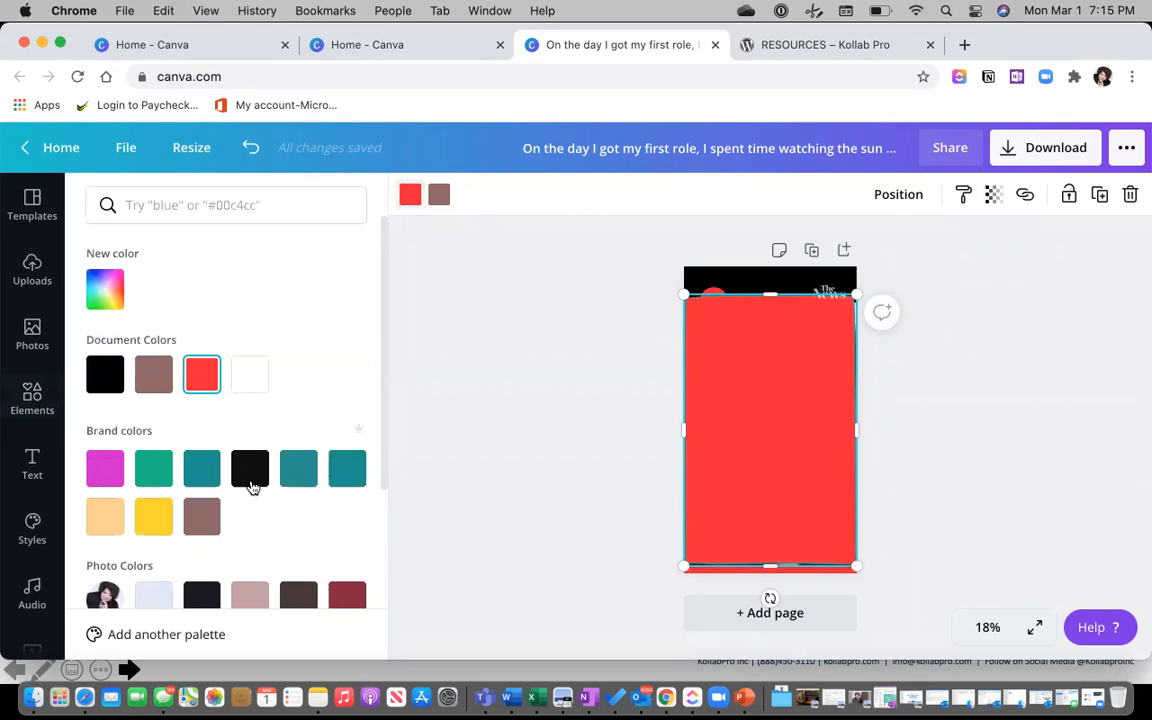
Make the rectangle a see-through light grey and nudge it into place.
{"action": "scroll", "coordinate": [260, 488], "scroll_direction": "down", "scroll_amount": 4}
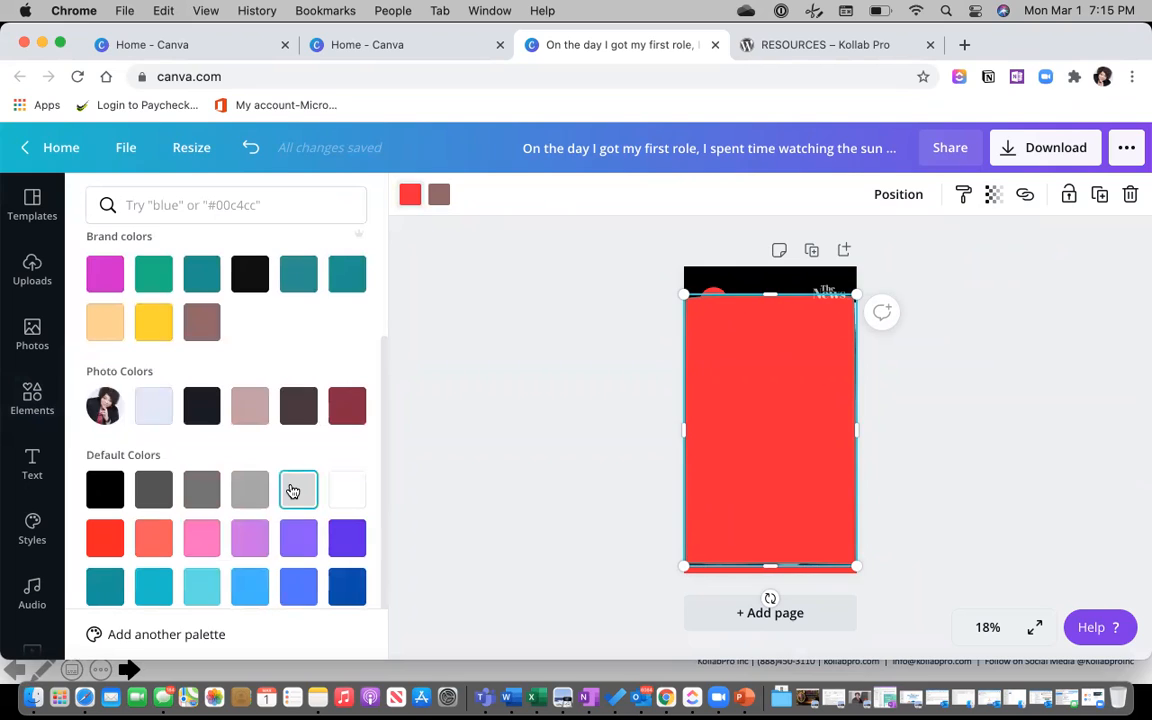
{"action": "left_click", "coordinate": [294, 489]}
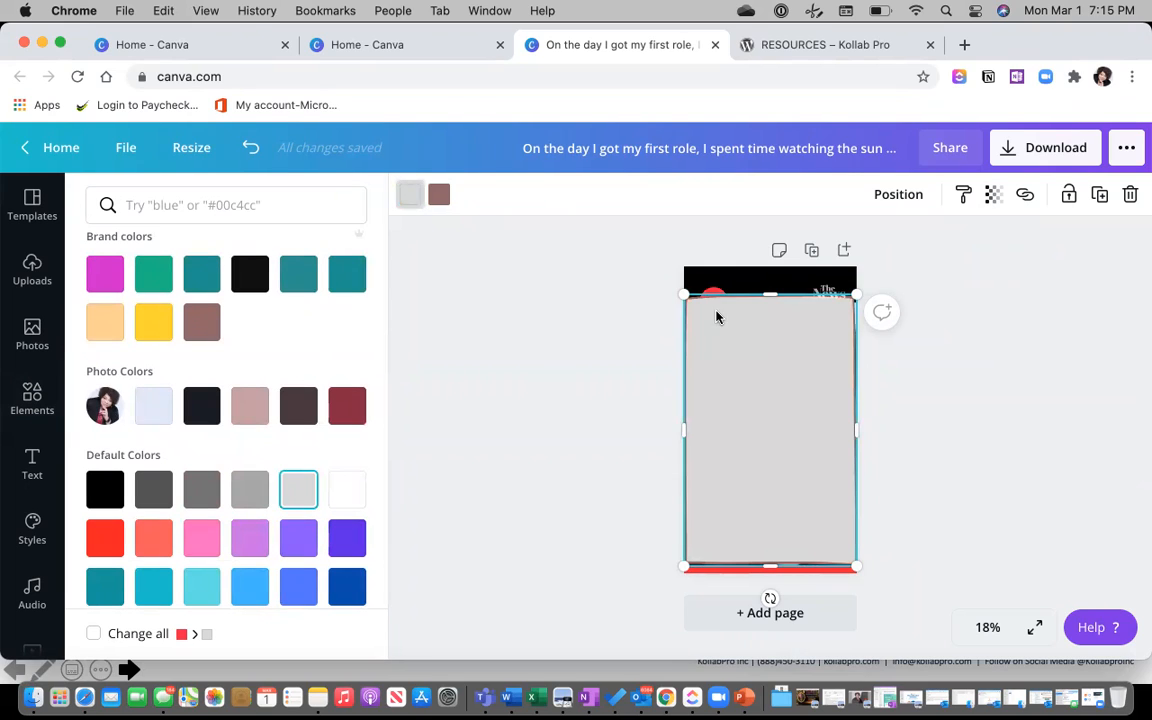
{"action": "left_click", "coordinate": [993, 194]}
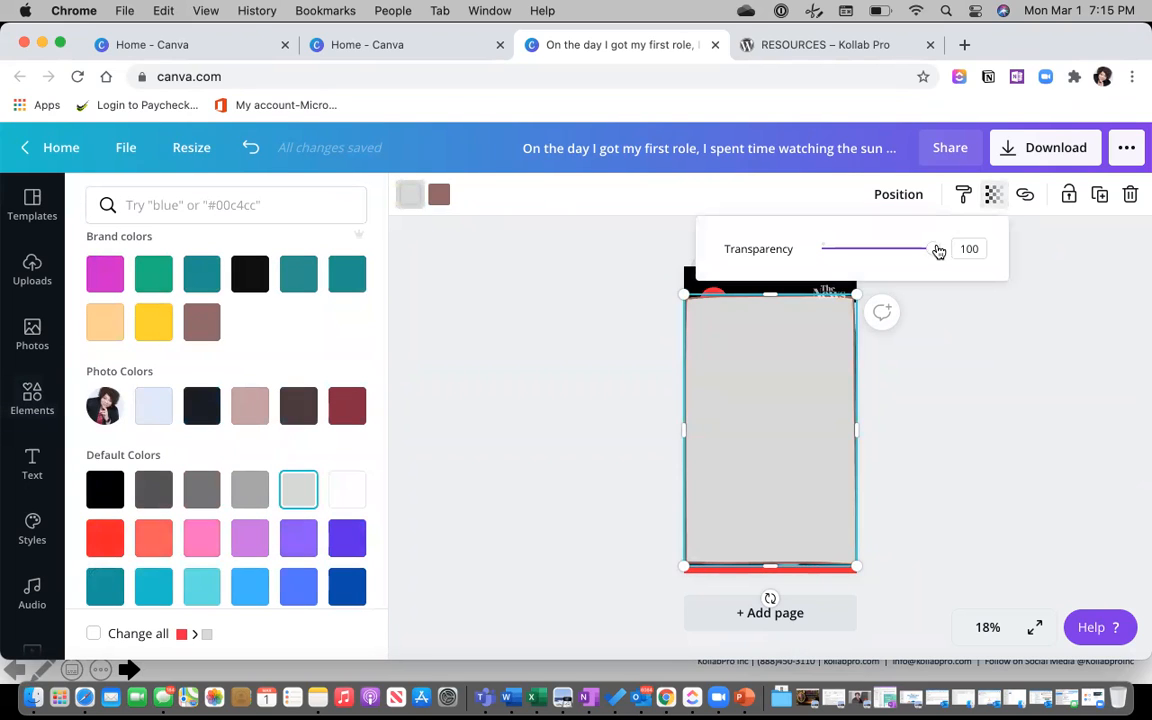
{"action": "left_click_drag", "start_coordinate": [934, 254], "coordinate": [872, 255]}
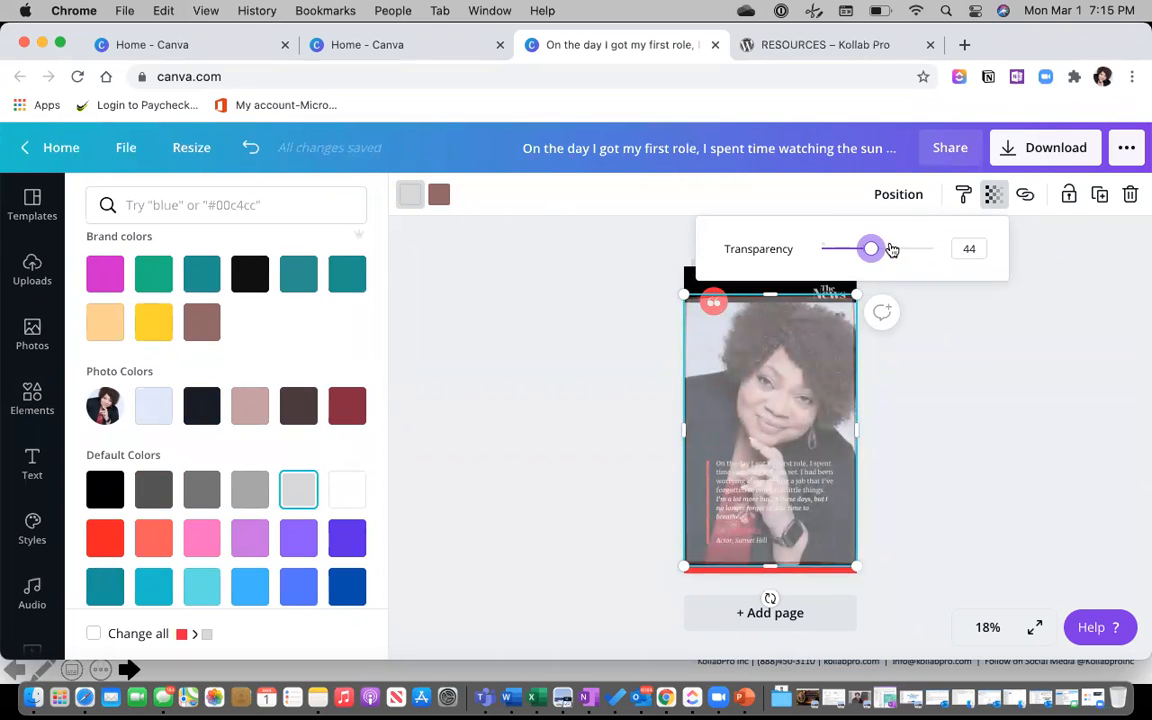
{"action": "left_click", "coordinate": [982, 355]}
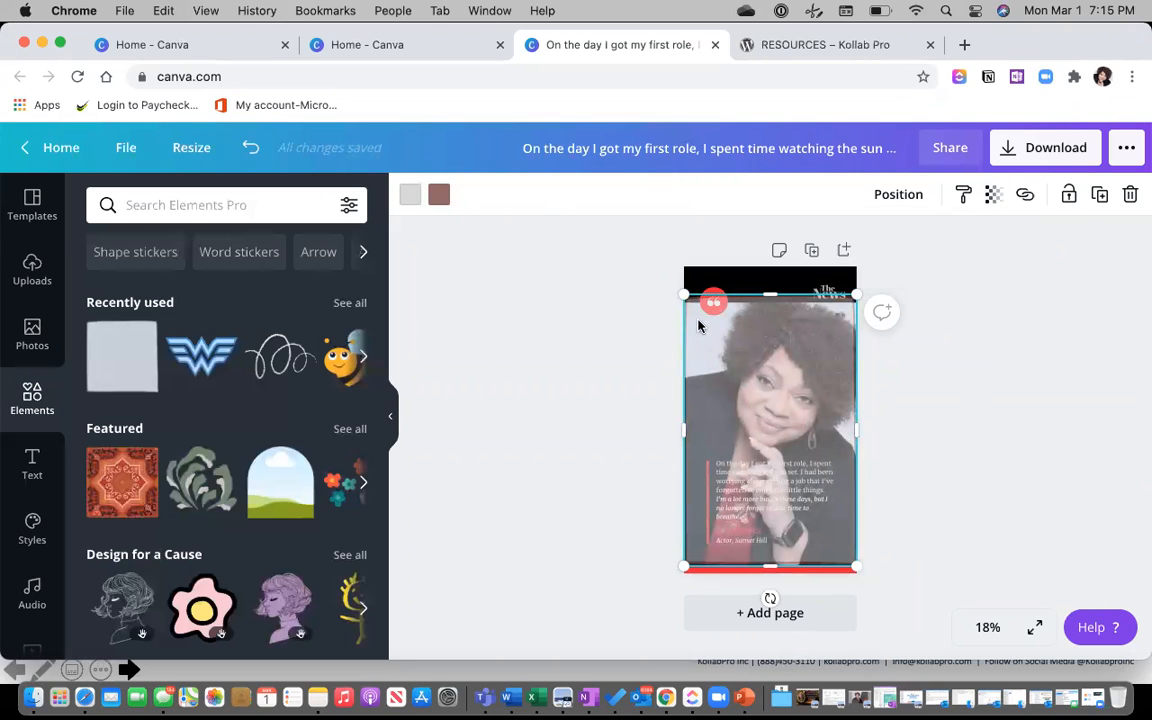
{"action": "mouse_move", "coordinate": [744, 352]}
{"action": "left_mouse_down"}
{"action": "mouse_move", "coordinate": [898, 351]}
{"action": "mouse_move", "coordinate": [757, 356]}
{"action": "left_mouse_up"}
Recolour the overlay the photo's dark red at transparency 21 and recentre it.
{"action": "left_click", "coordinate": [410, 198]}
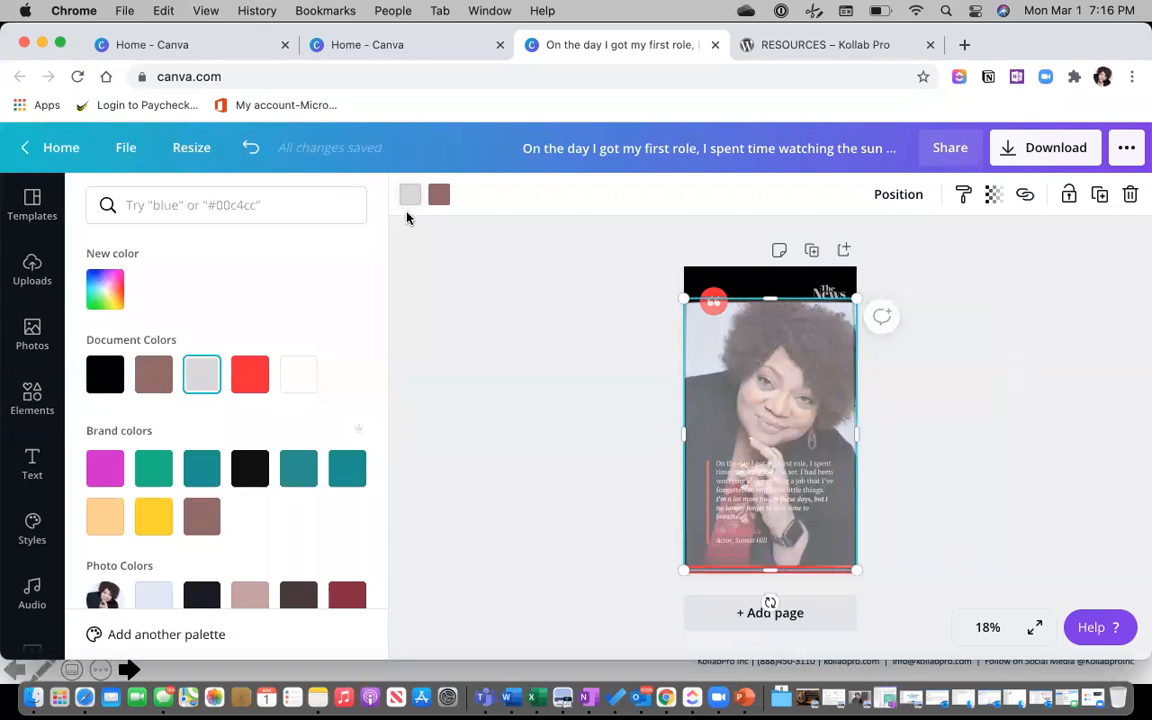
{"action": "left_click", "coordinate": [250, 373]}
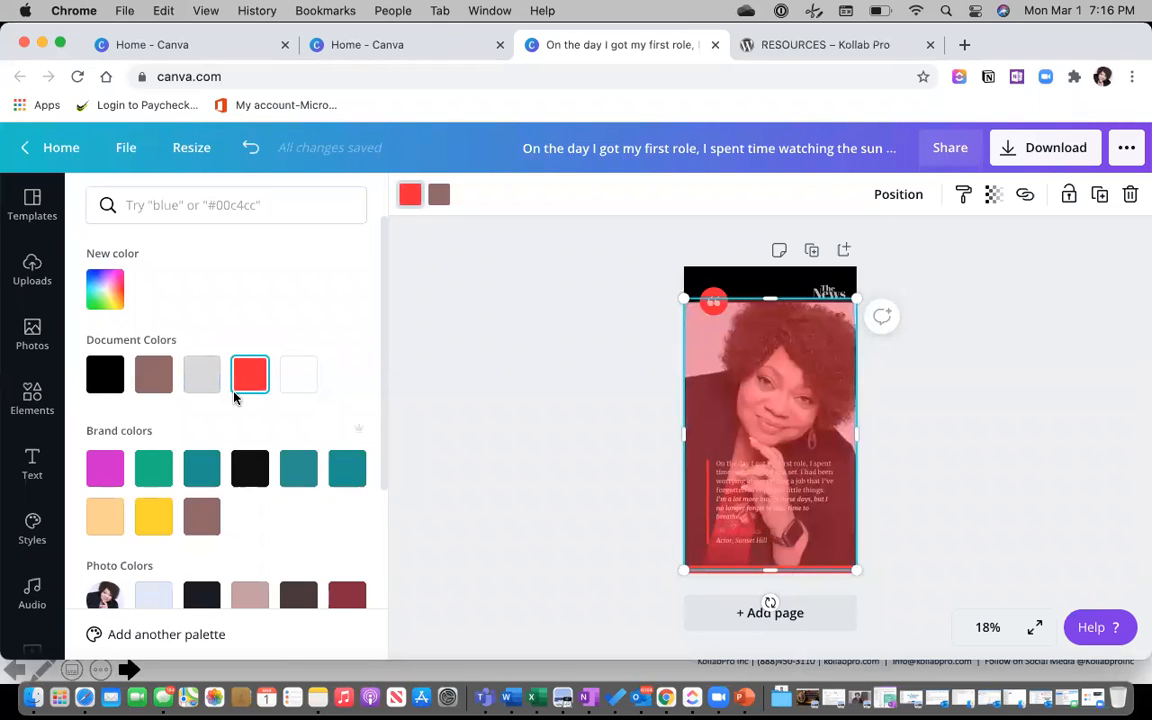
{"action": "left_click", "coordinate": [154, 517]}
{"action": "left_click", "coordinate": [105, 520]}
{"action": "scroll", "coordinate": [178, 485], "scroll_direction": "down", "scroll_amount": 5}
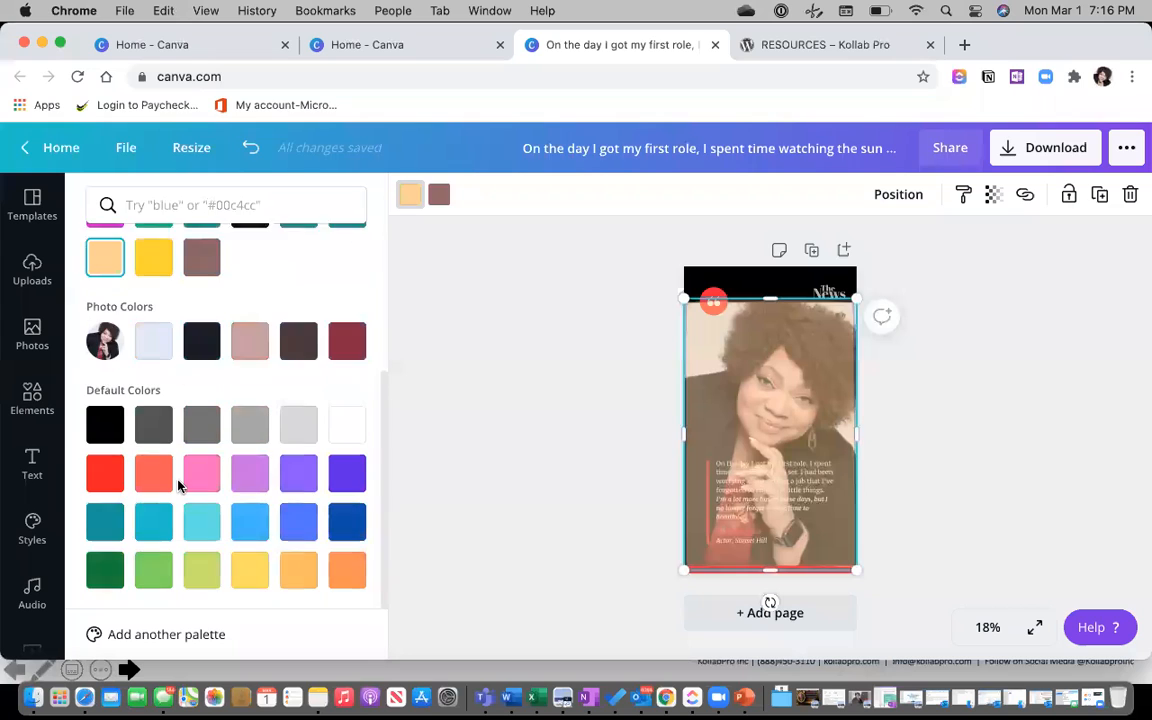
{"action": "left_click", "coordinate": [347, 325]}
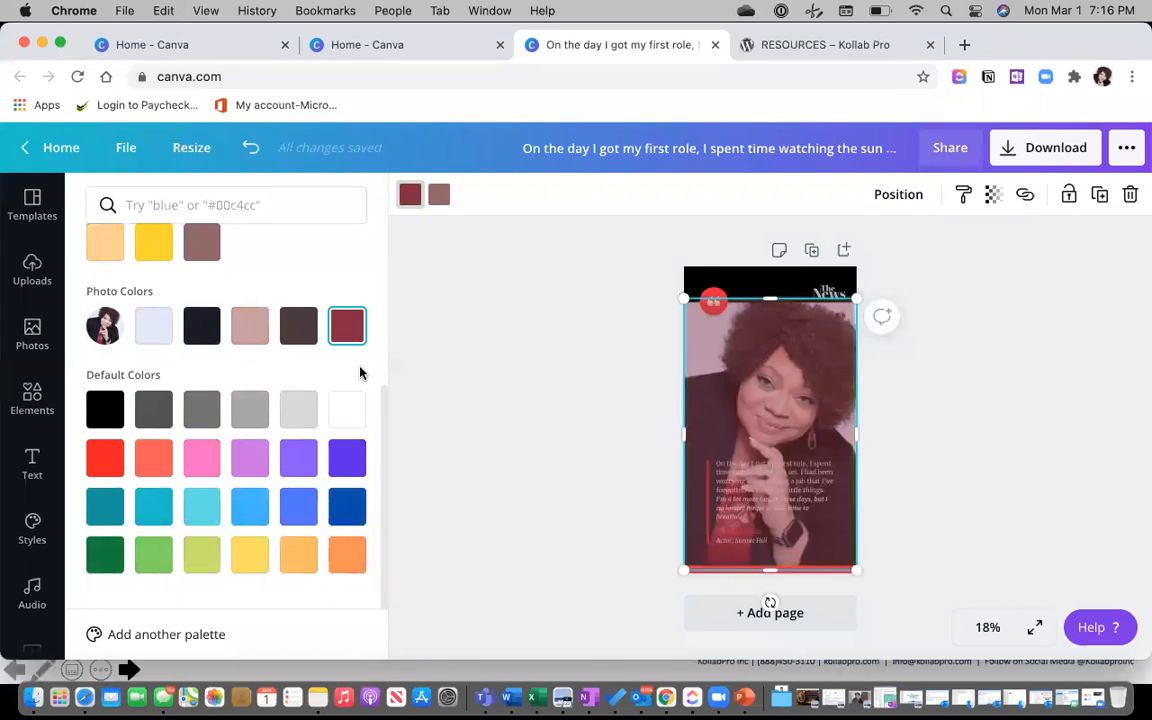
{"action": "left_click", "coordinate": [993, 194]}
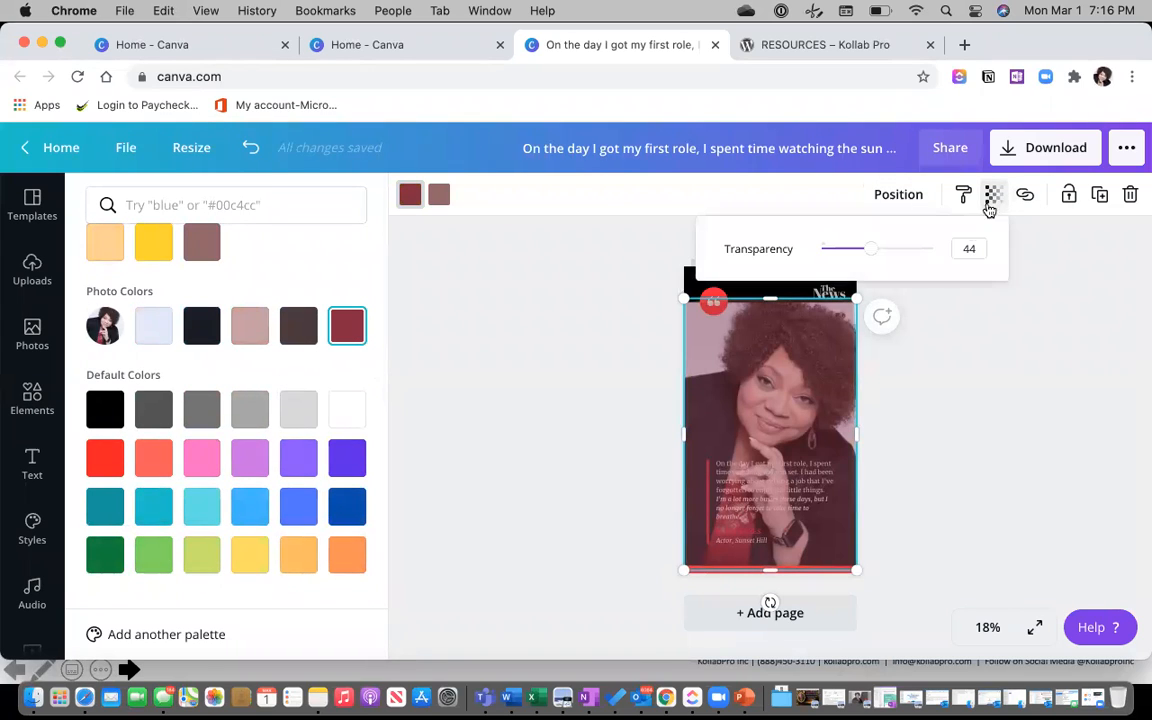
{"action": "left_click_drag", "start_coordinate": [870, 250], "coordinate": [845, 251]}
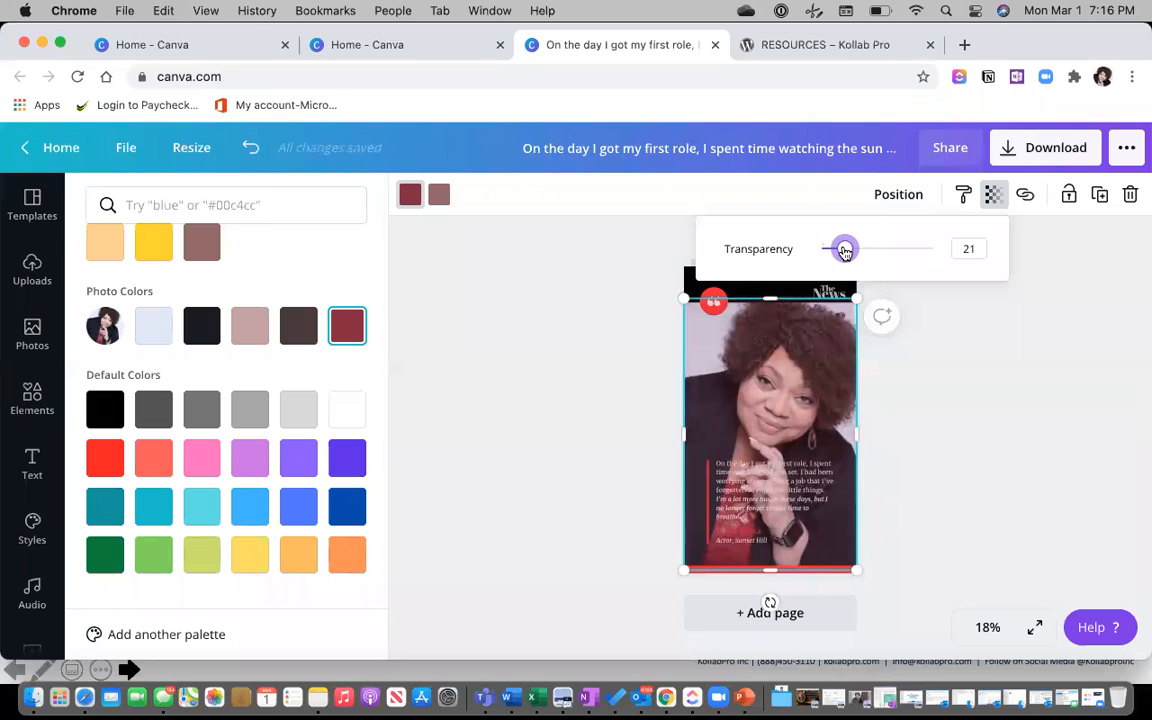
{"action": "left_click", "coordinate": [890, 398]}
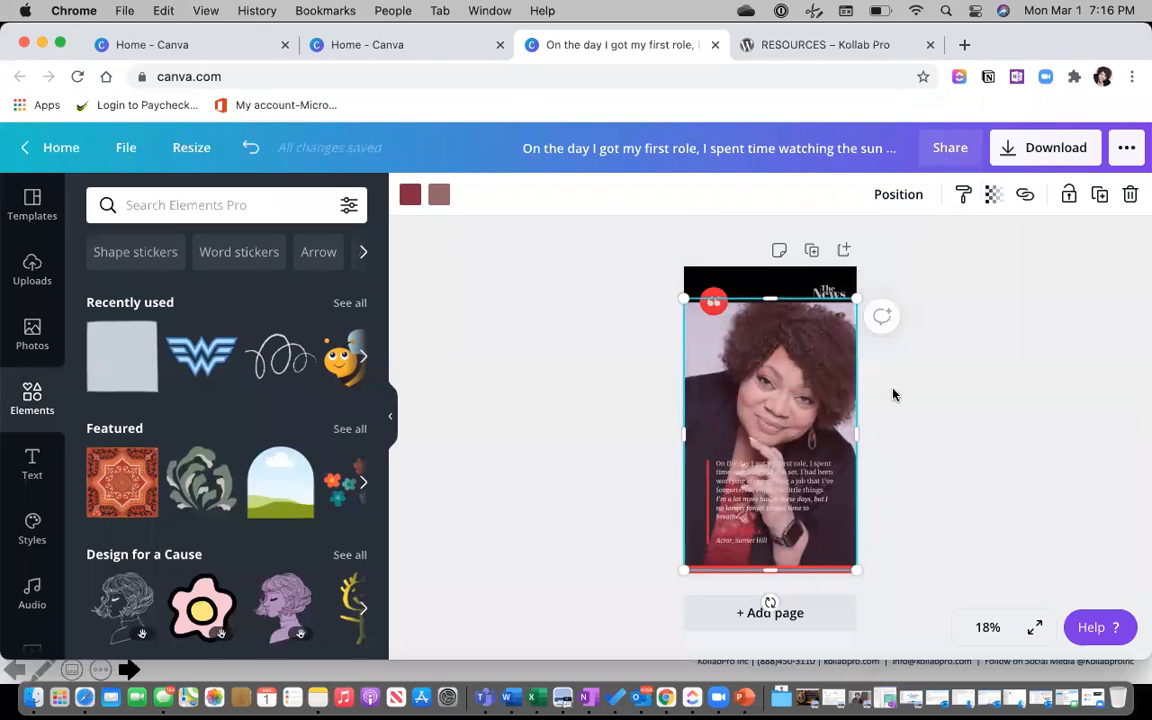
{"action": "mouse_move", "coordinate": [806, 371]}
{"action": "left_mouse_down"}
{"action": "mouse_move", "coordinate": [928, 380]}
{"action": "mouse_move", "coordinate": [805, 369]}
{"action": "left_mouse_up"}
Try Greyscale, Street, Drama, Epic and Festive filters, then apply Summer at intensity 64.
{"action": "left_click", "coordinate": [727, 379]}
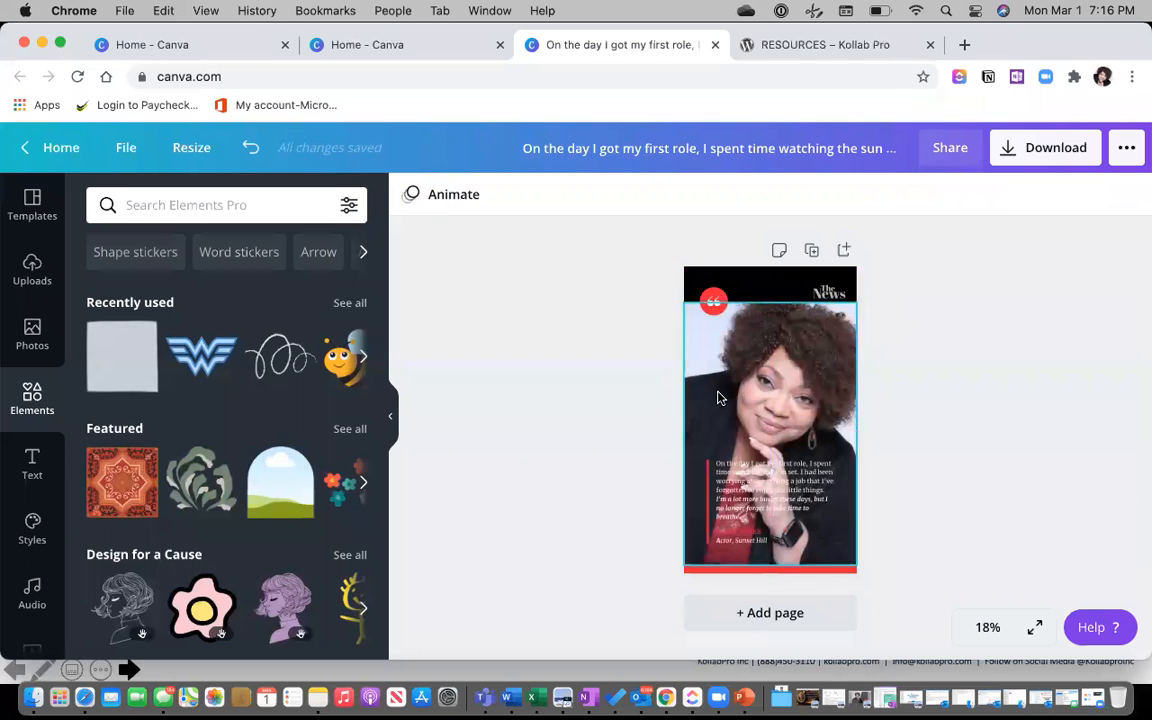
{"action": "left_click", "coordinate": [717, 398]}
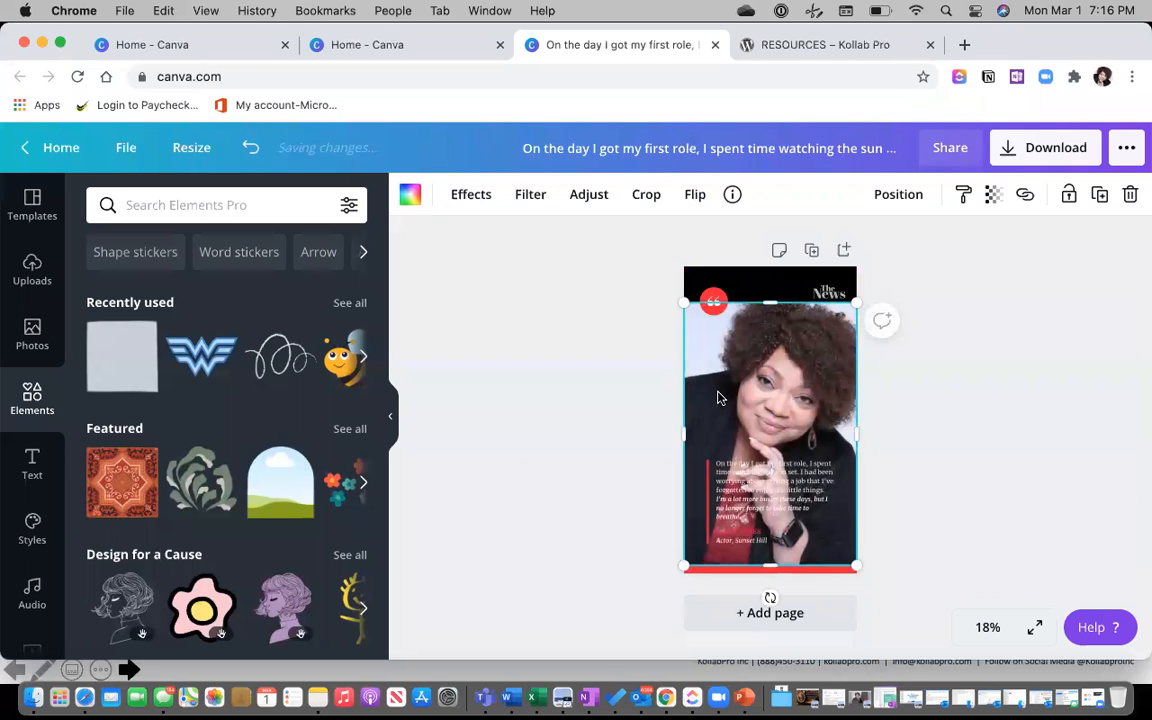
{"action": "left_click", "coordinate": [530, 196]}
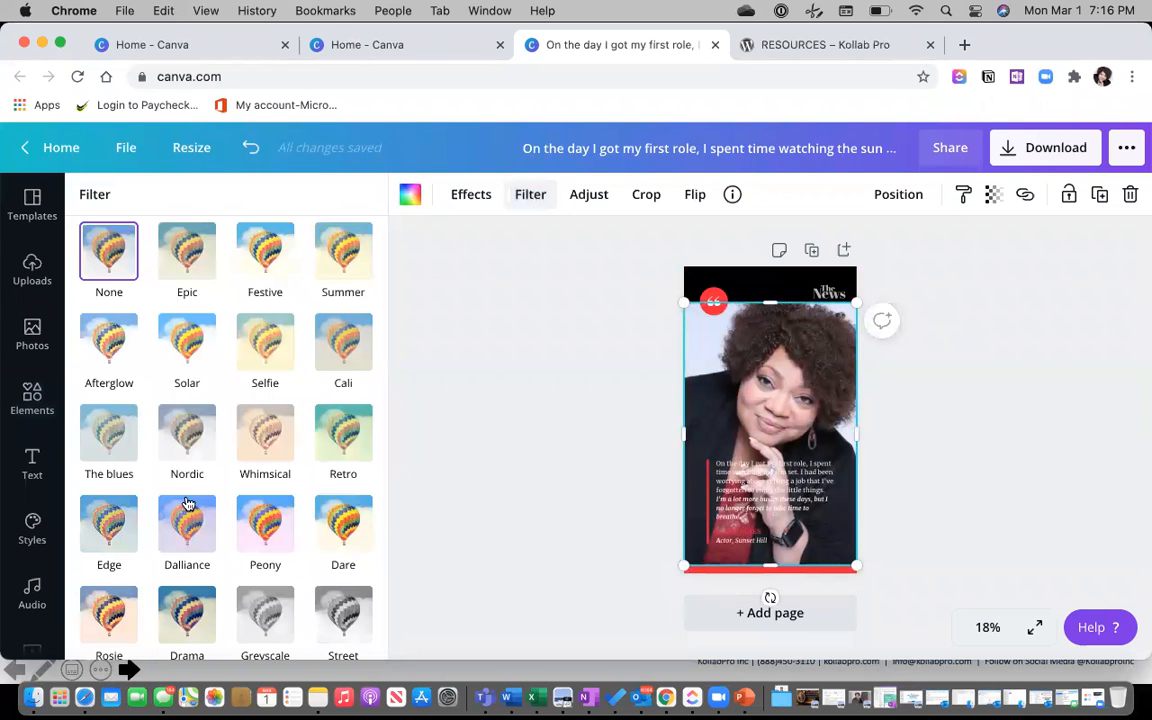
{"action": "scroll", "coordinate": [214, 536], "scroll_direction": "down", "scroll_amount": 1}
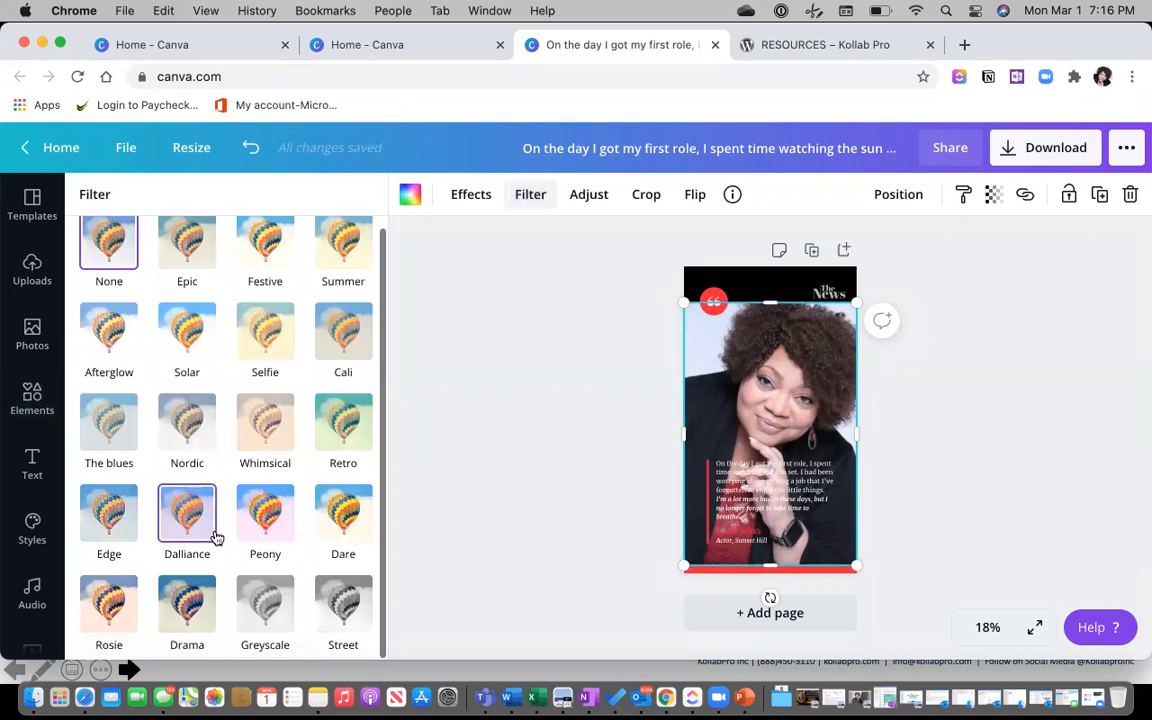
{"action": "left_click", "coordinate": [267, 606]}
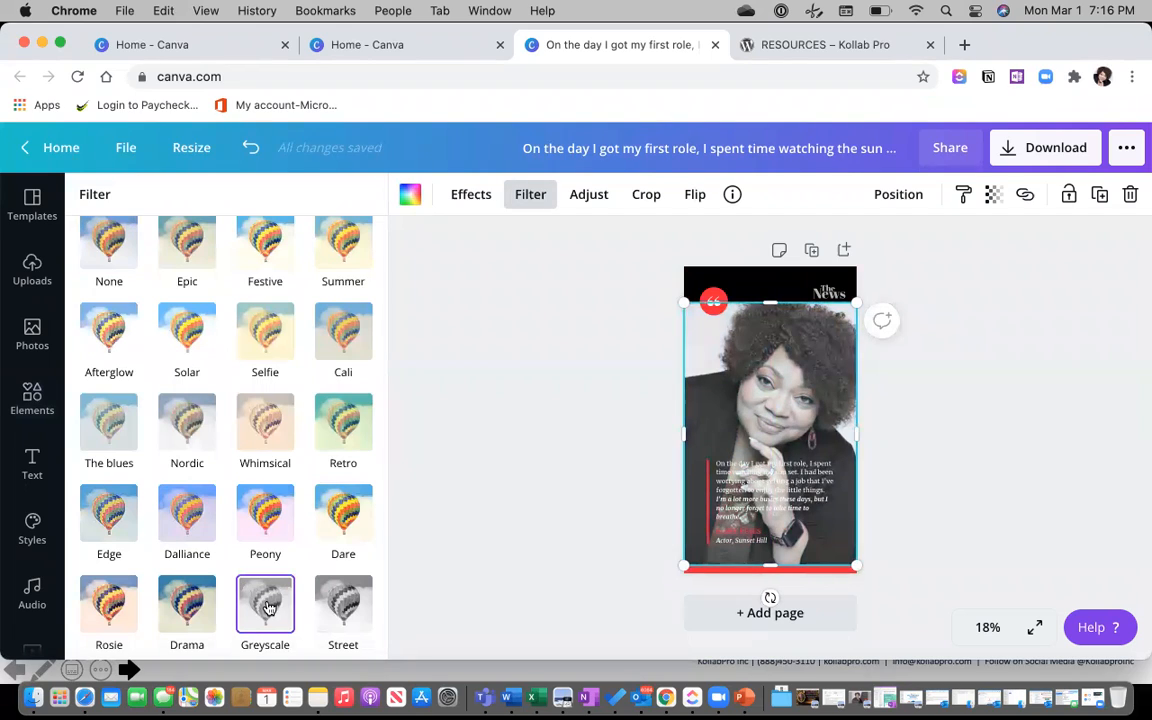
{"action": "left_click", "coordinate": [343, 606]}
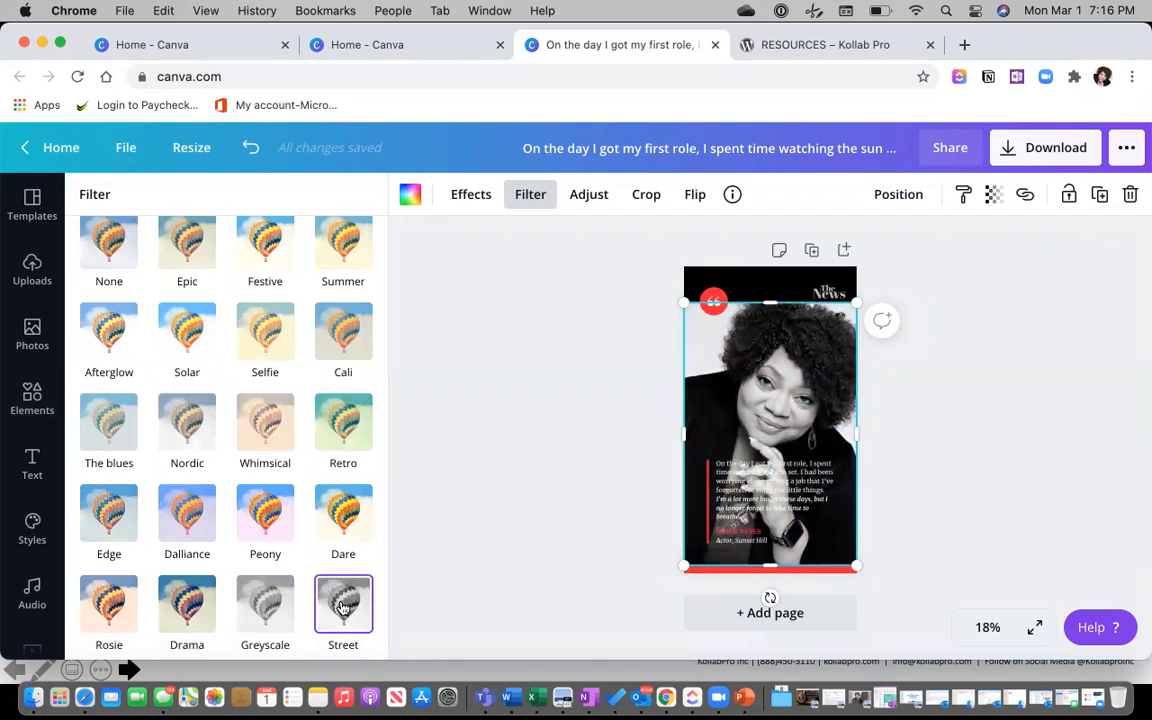
{"action": "left_click", "coordinate": [198, 606]}
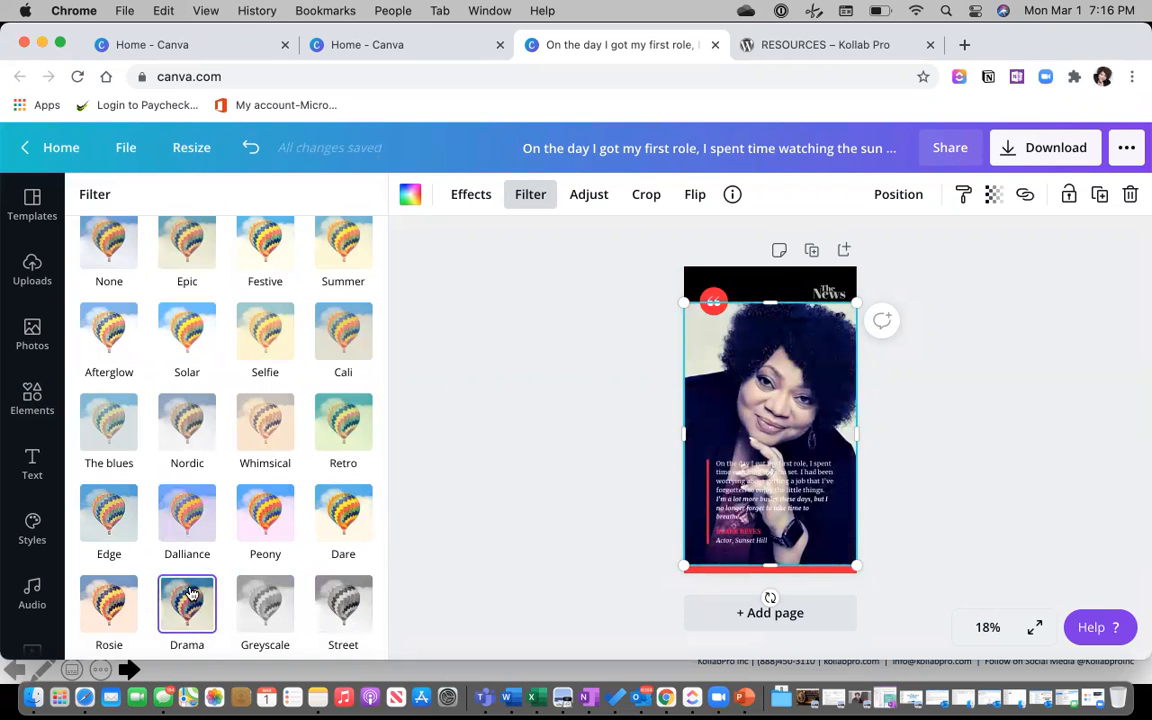
{"action": "left_click", "coordinate": [190, 252]}
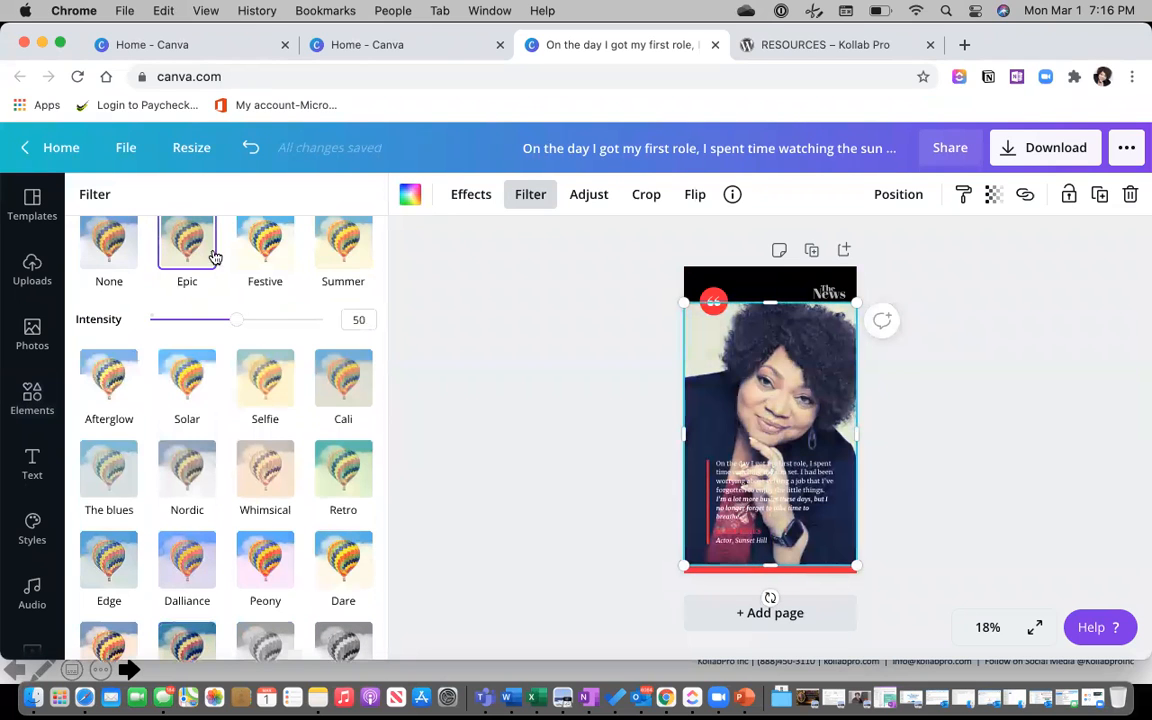
{"action": "left_click", "coordinate": [263, 246]}
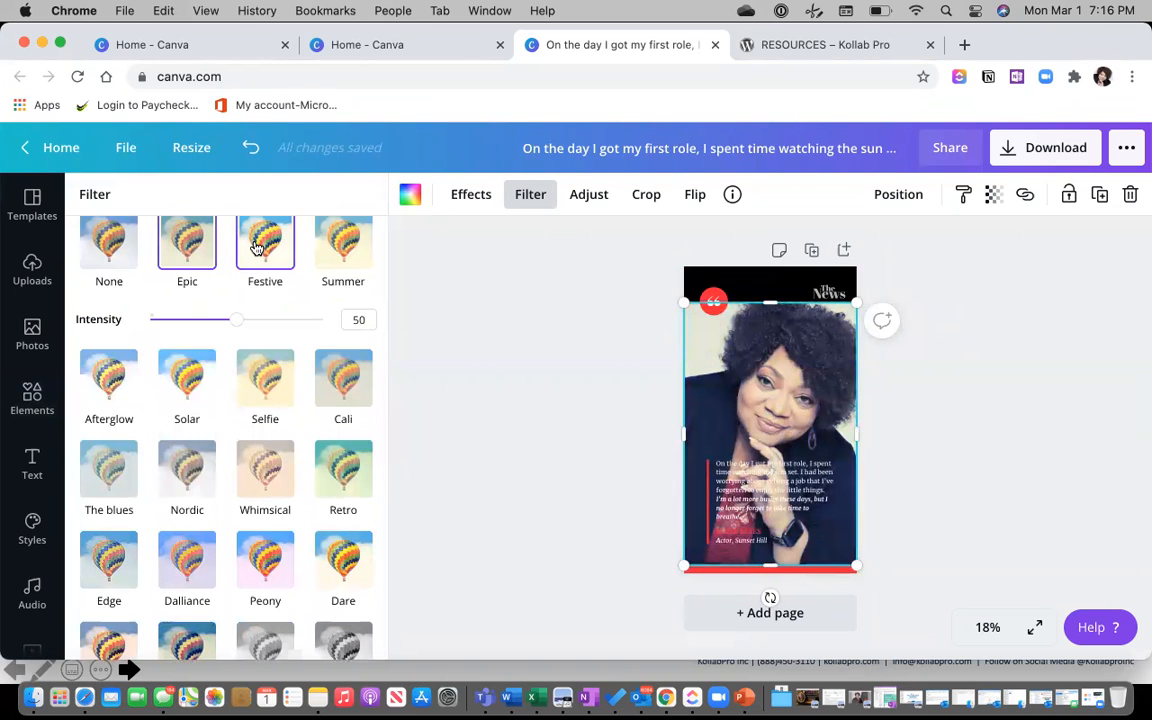
{"action": "left_click", "coordinate": [355, 244]}
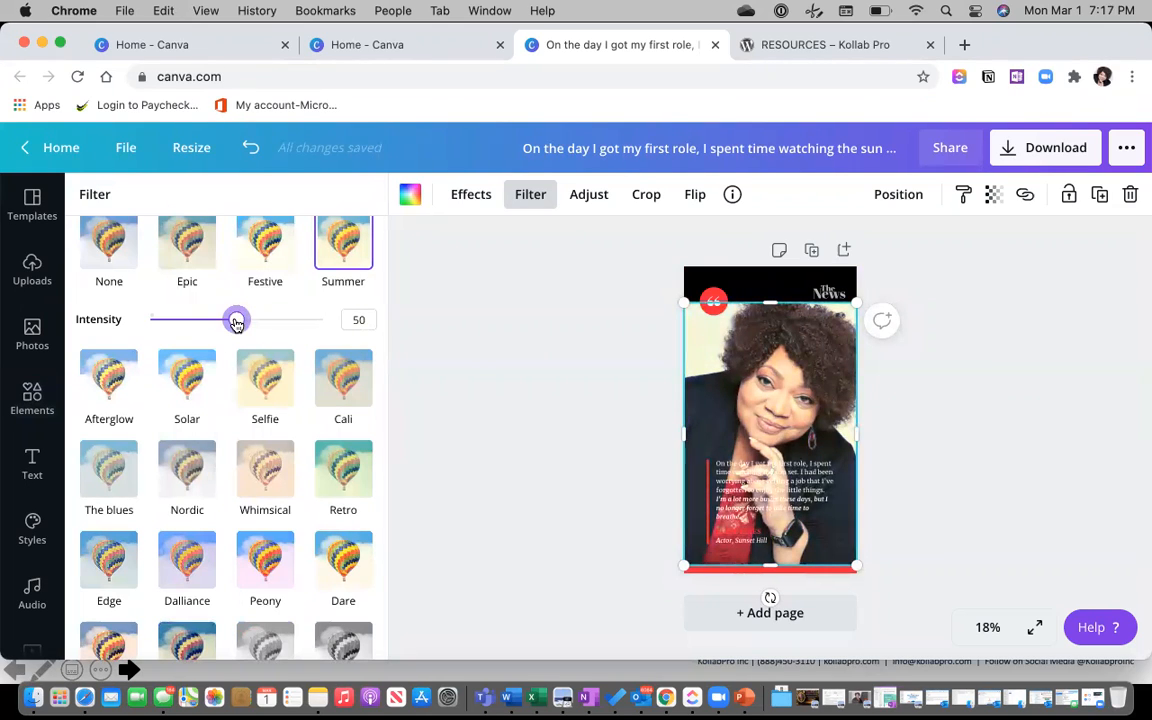
{"action": "left_click_drag", "start_coordinate": [237, 322], "coordinate": [260, 319]}
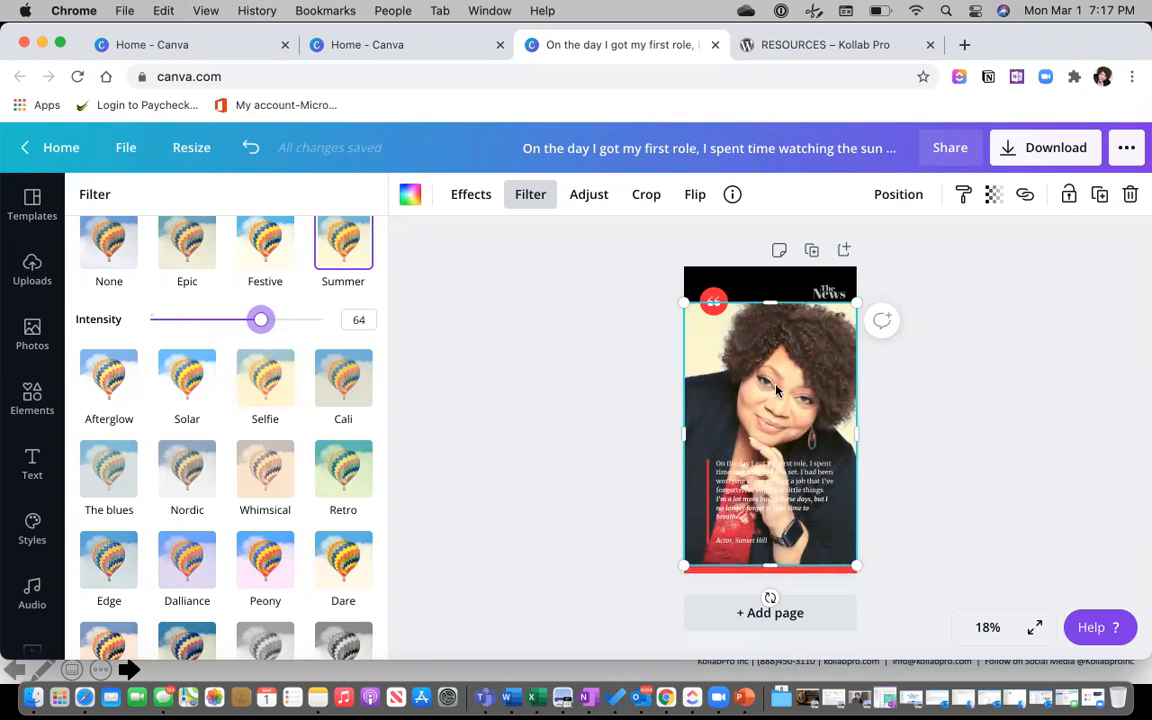
{"action": "left_click", "coordinate": [895, 427]}
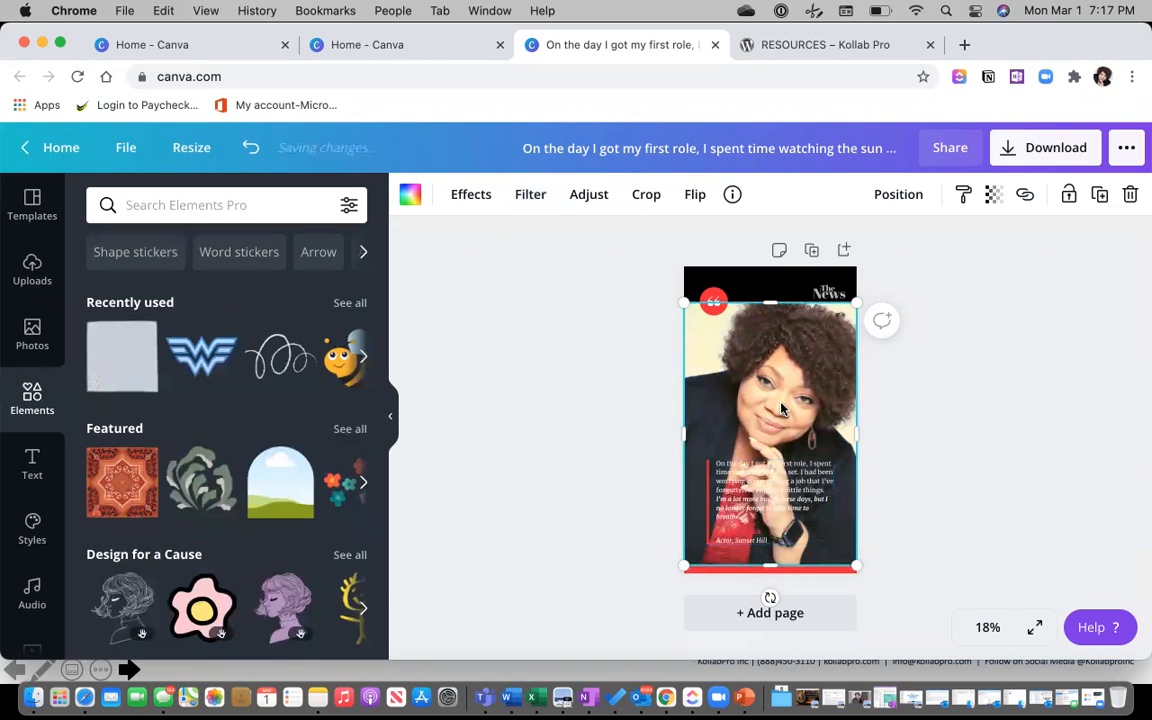
Enlarge The News title and move it up across the top of the cover.
{"action": "left_click", "coordinate": [826, 290]}
{"action": "left_click_drag", "start_coordinate": [842, 332], "coordinate": [728, 433]}
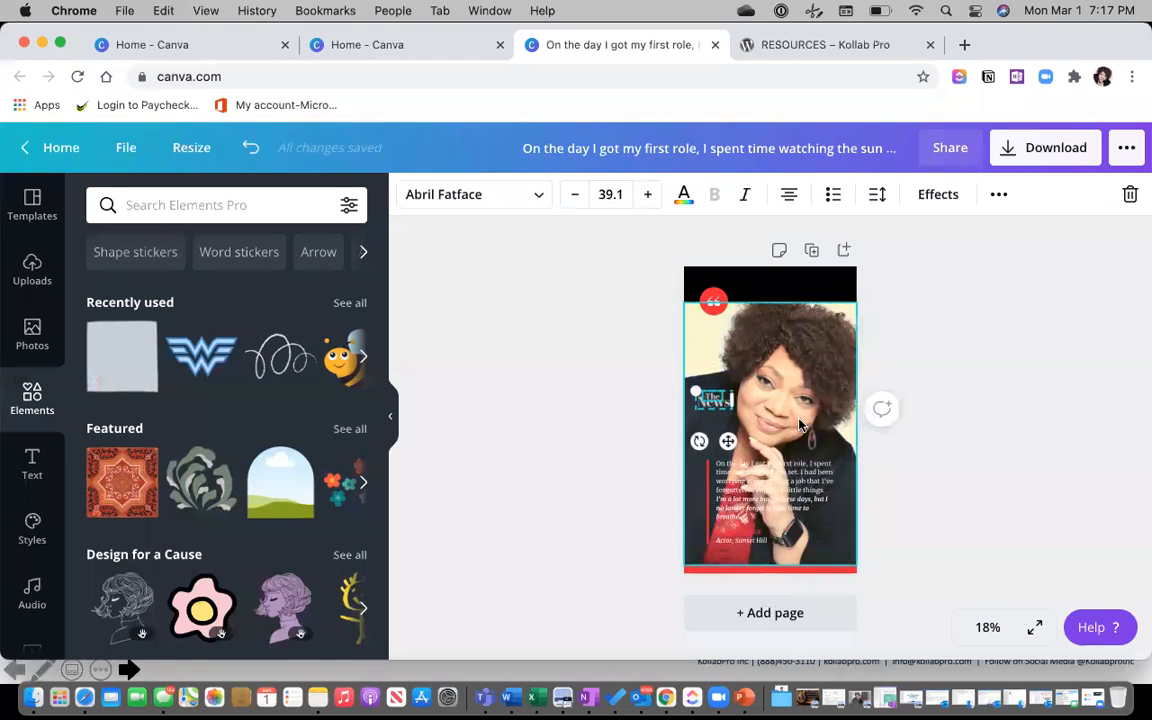
{"action": "left_click", "coordinate": [780, 383]}
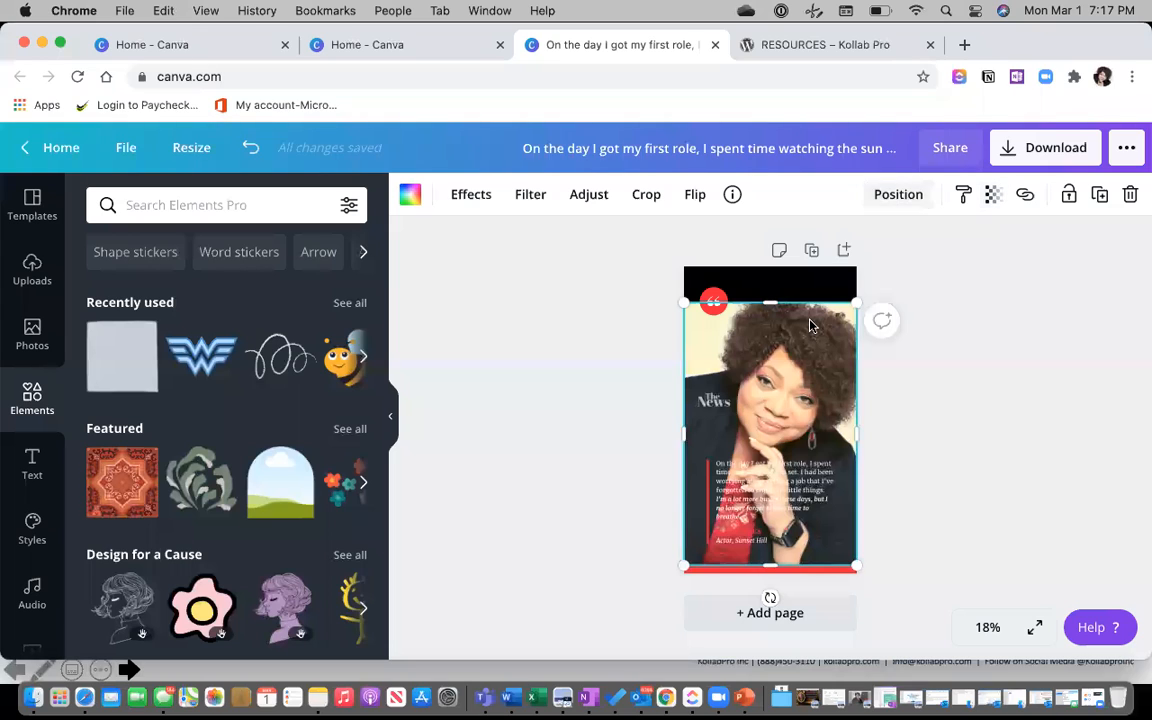
{"action": "left_click", "coordinate": [728, 396]}
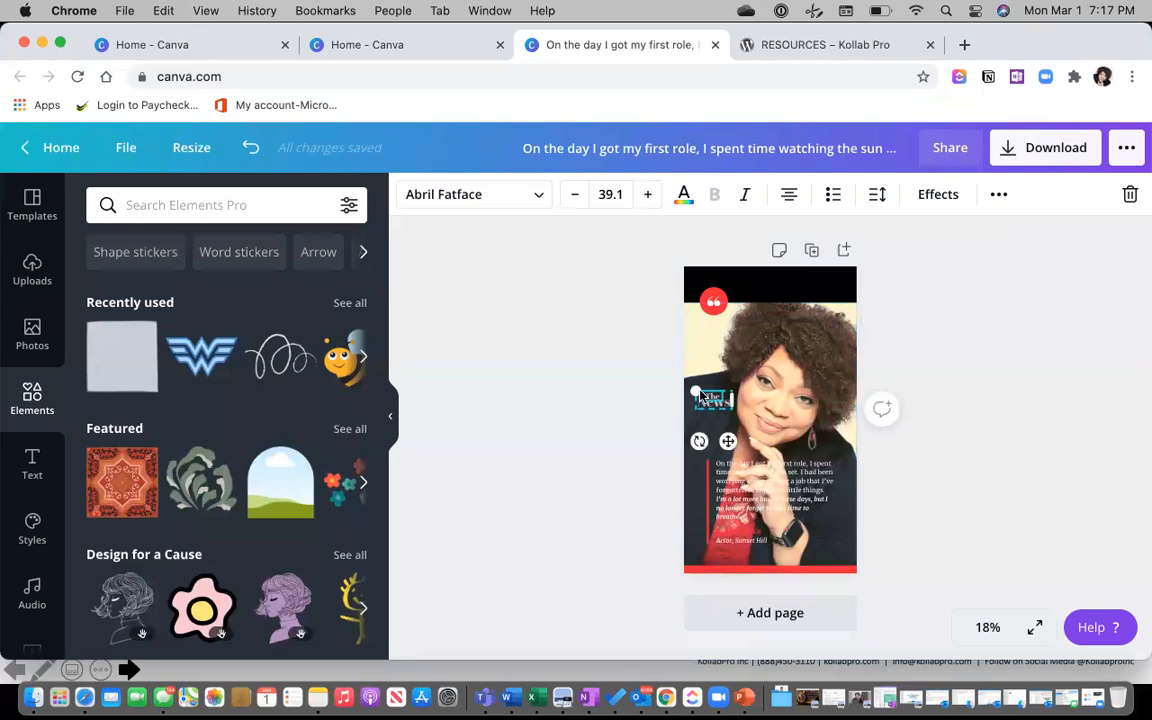
{"action": "mouse_move", "coordinate": [688, 378]}
{"action": "left_mouse_down"}
{"action": "mouse_move", "coordinate": [668, 362]}
{"action": "mouse_move", "coordinate": [661, 373]}
{"action": "mouse_move", "coordinate": [737, 265]}
{"action": "mouse_move", "coordinate": [762, 340]}
{"action": "mouse_move", "coordinate": [690, 410]}
{"action": "mouse_move", "coordinate": [684, 380]}
{"action": "left_mouse_up"}
{"action": "left_click_drag", "start_coordinate": [770, 361], "coordinate": [777, 361]}
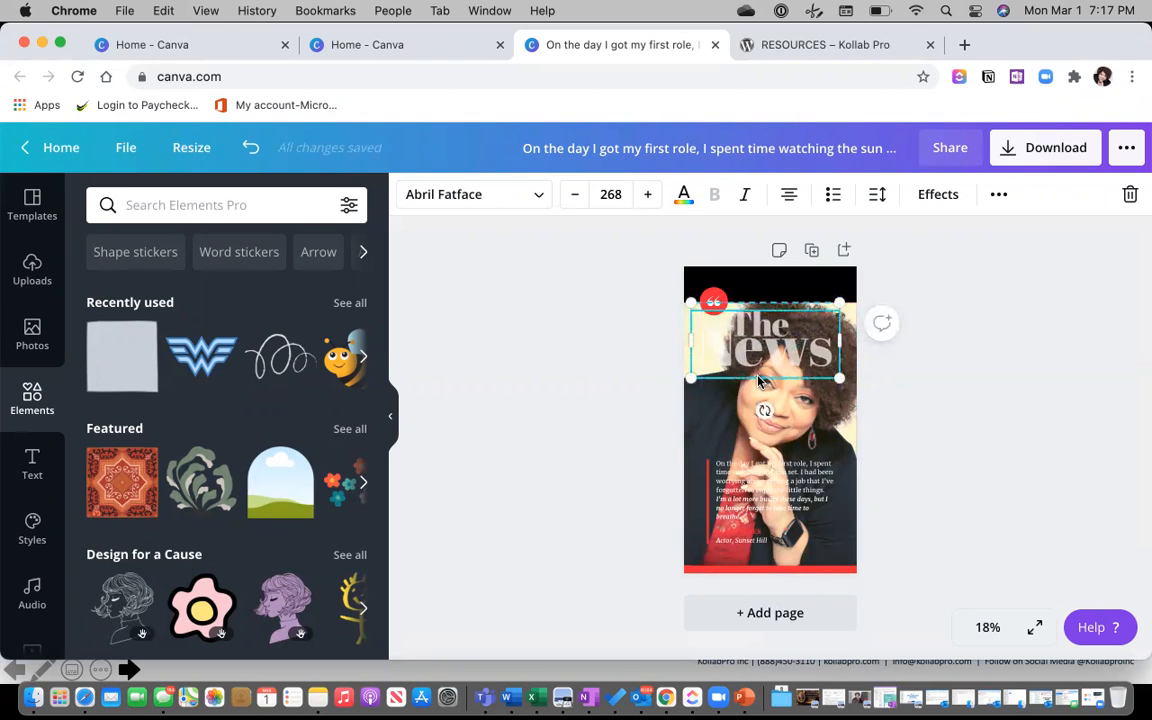
{"action": "double_click", "coordinate": [762, 352]}
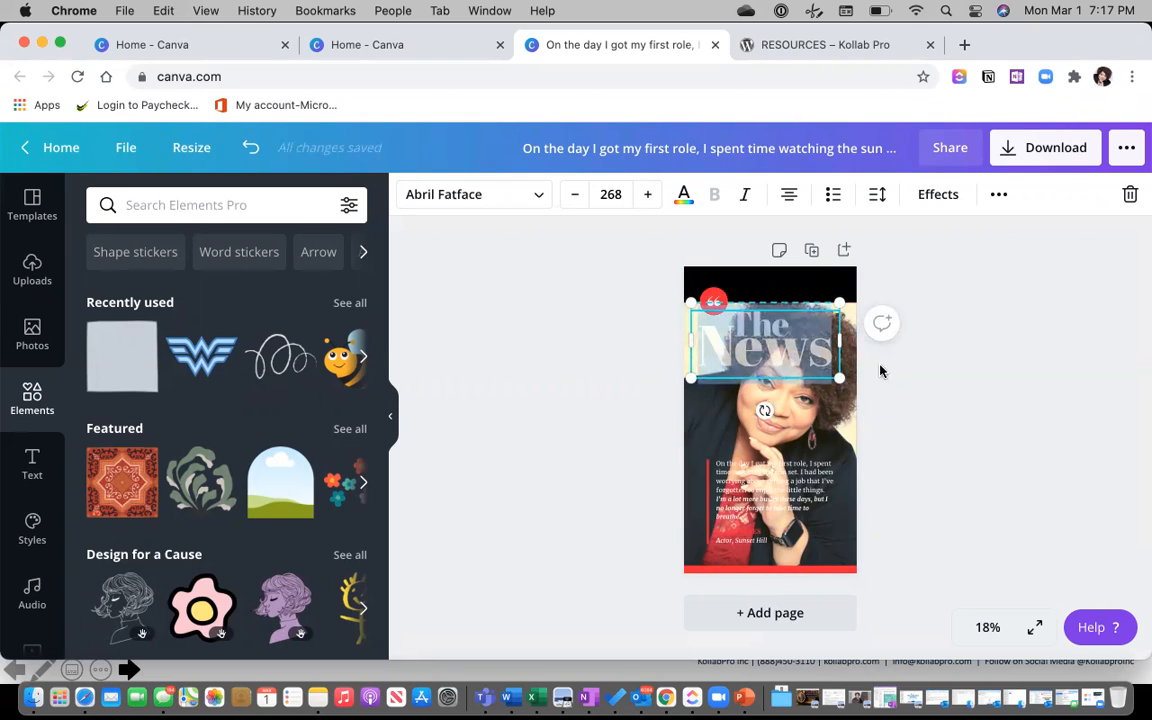
{"action": "left_click", "coordinate": [963, 380]}
{"action": "left_click_drag", "start_coordinate": [781, 327], "coordinate": [803, 291]}
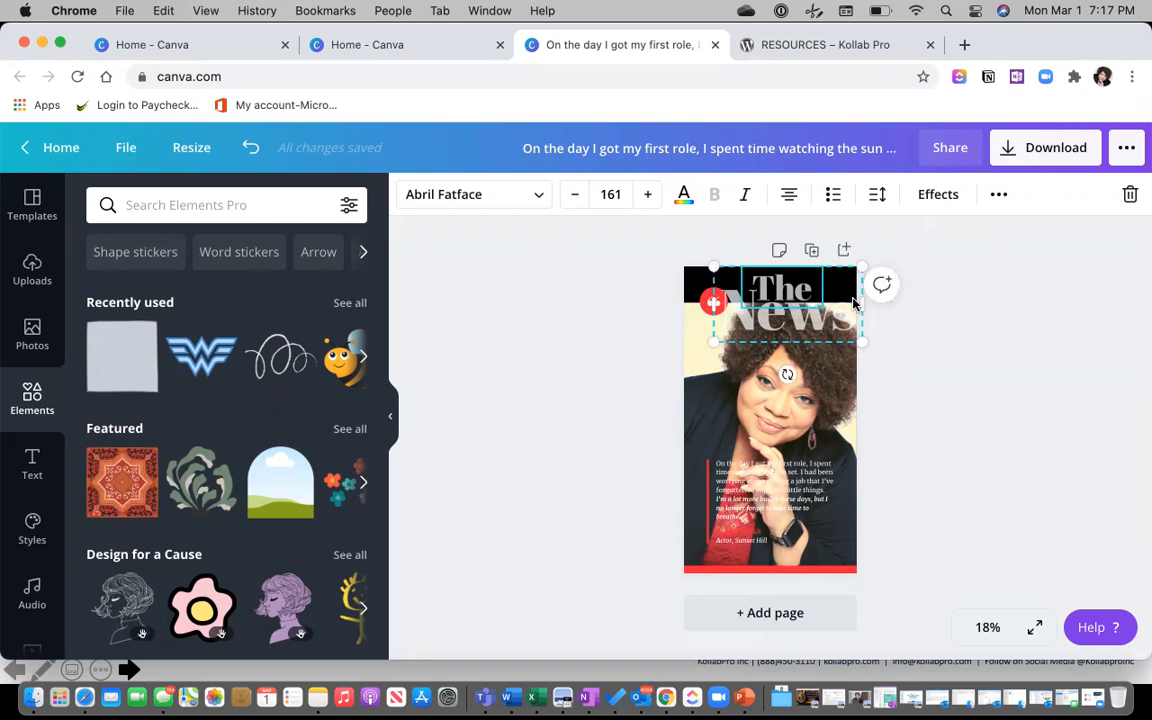
{"action": "left_click", "coordinate": [879, 329]}
Ungroup The News title into the separate words The and News.
{"action": "left_click", "coordinate": [848, 318]}
{"action": "left_click", "coordinate": [998, 196]}
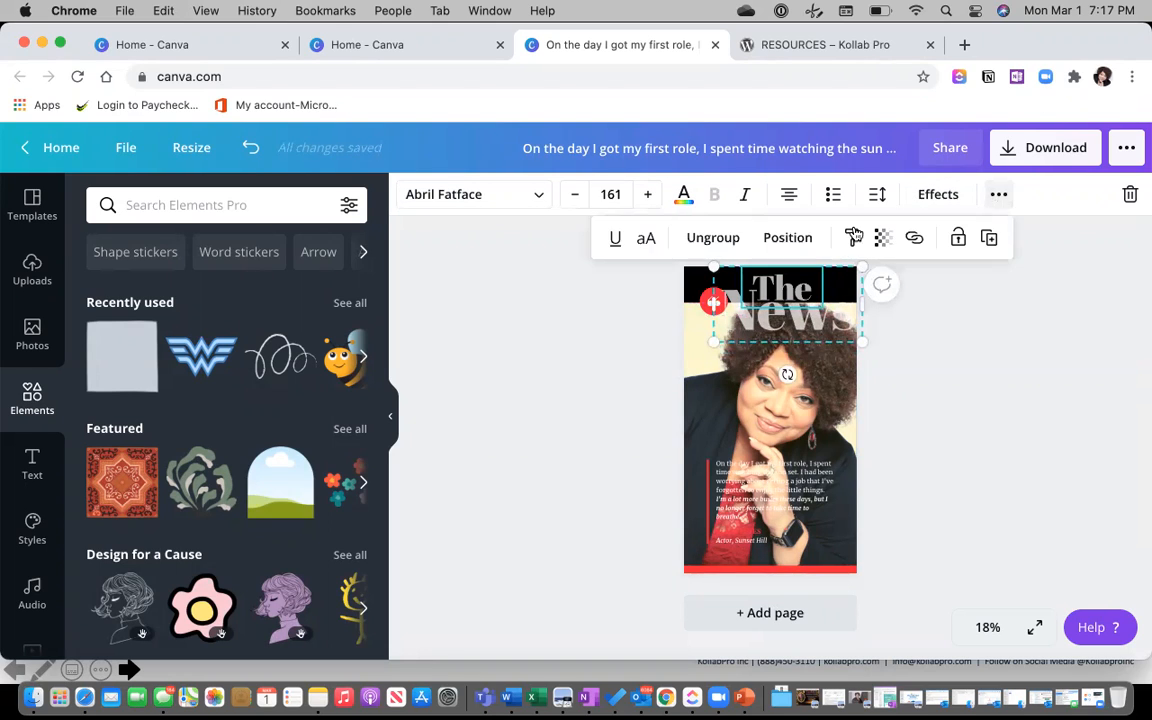
{"action": "left_click", "coordinate": [712, 238]}
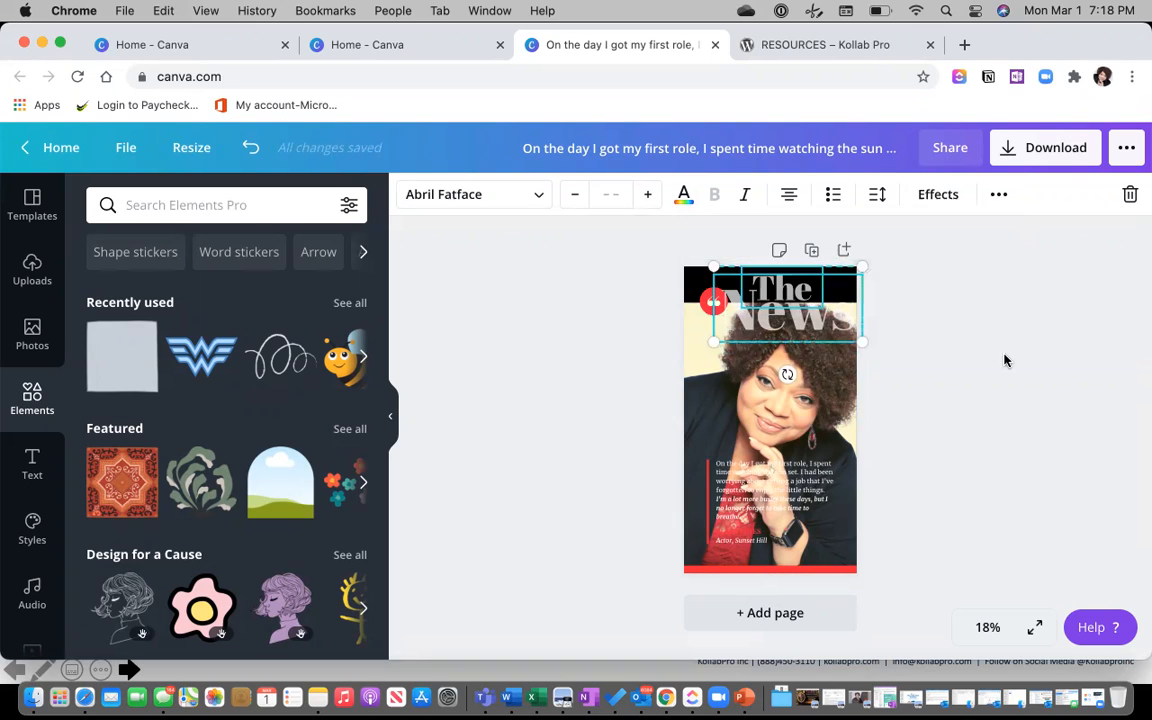
{"action": "left_click", "coordinate": [803, 319]}
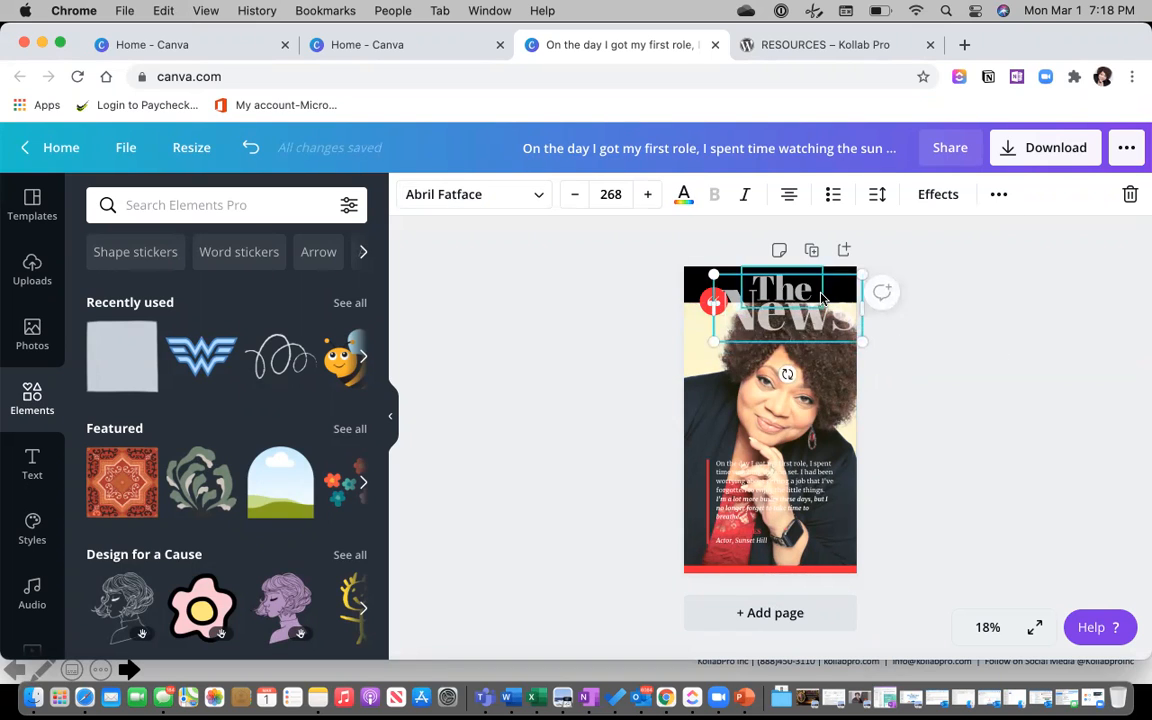
{"action": "left_click", "coordinate": [816, 292]}
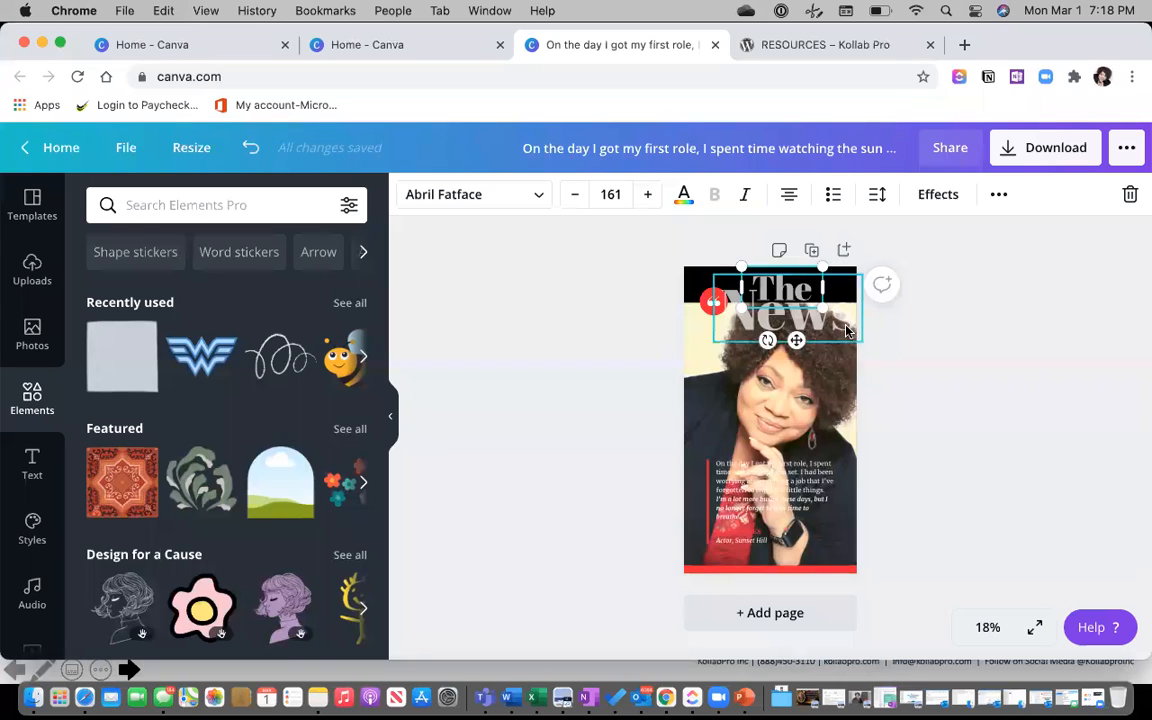
{"action": "left_click", "coordinate": [846, 331]}
{"action": "double_click", "coordinate": [843, 325]}
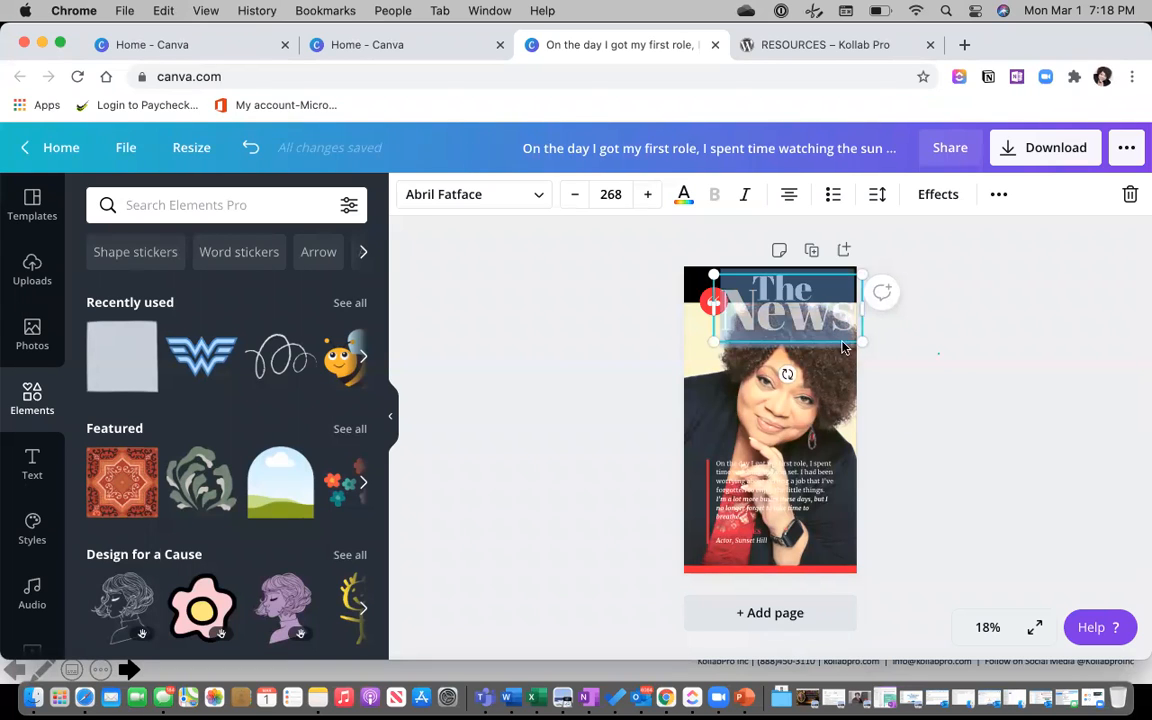
{"action": "left_click", "coordinate": [905, 378]}
Send the word News backward so it sits behind the portrait photo.
{"action": "left_click", "coordinate": [823, 337]}
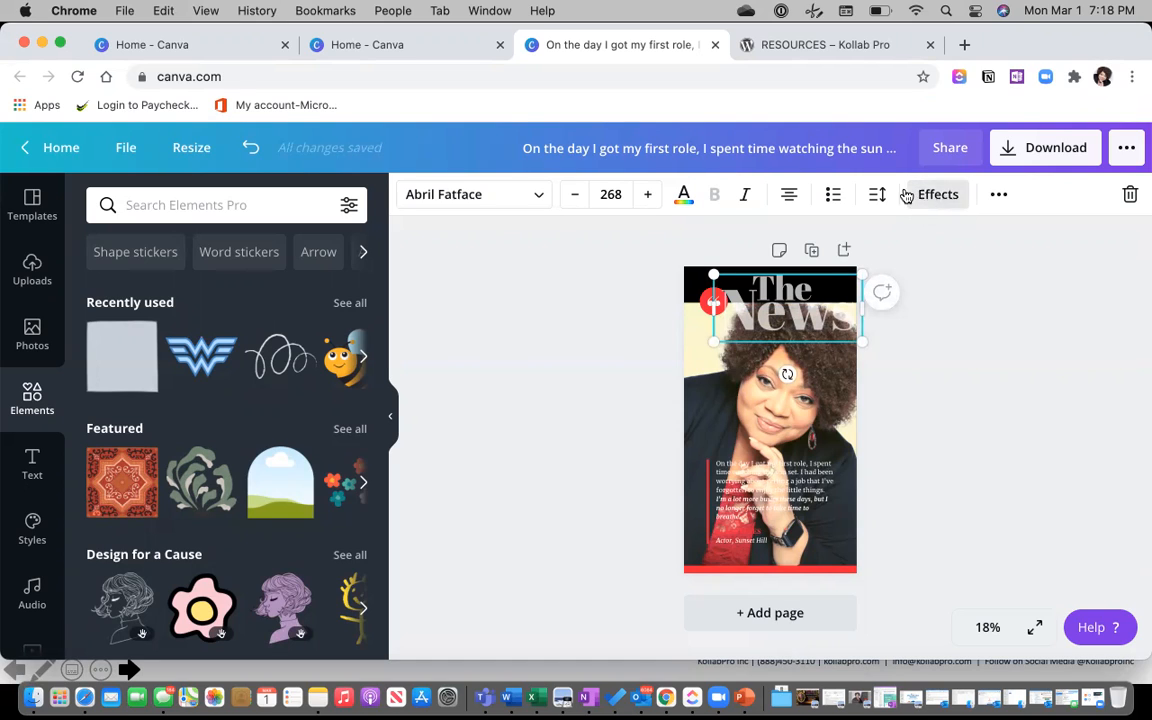
{"action": "left_click", "coordinate": [998, 195]}
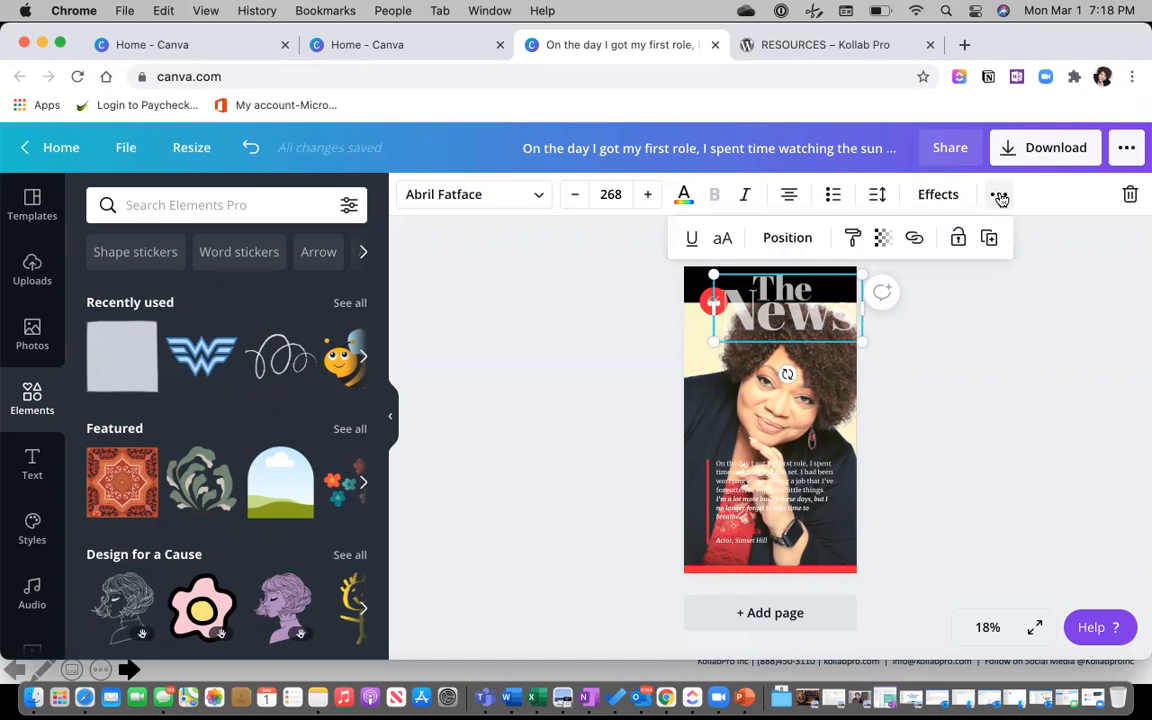
{"action": "left_click", "coordinate": [786, 242]}
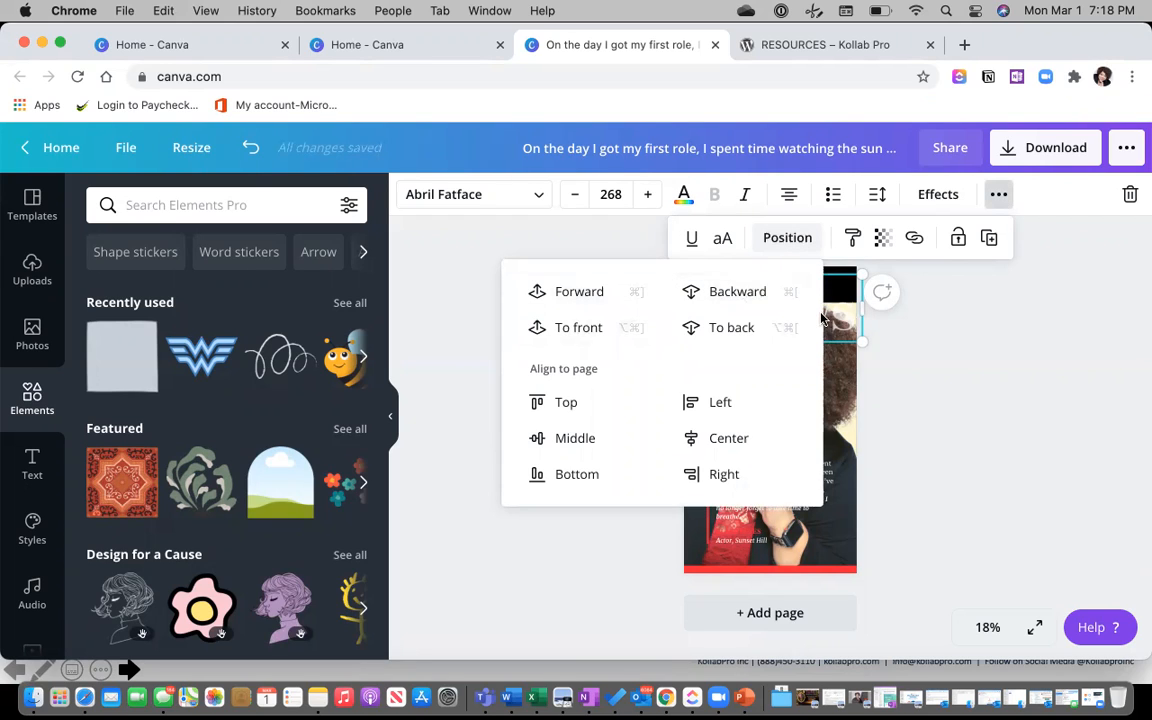
{"action": "left_click", "coordinate": [745, 298]}
{"action": "left_click", "coordinate": [933, 334]}
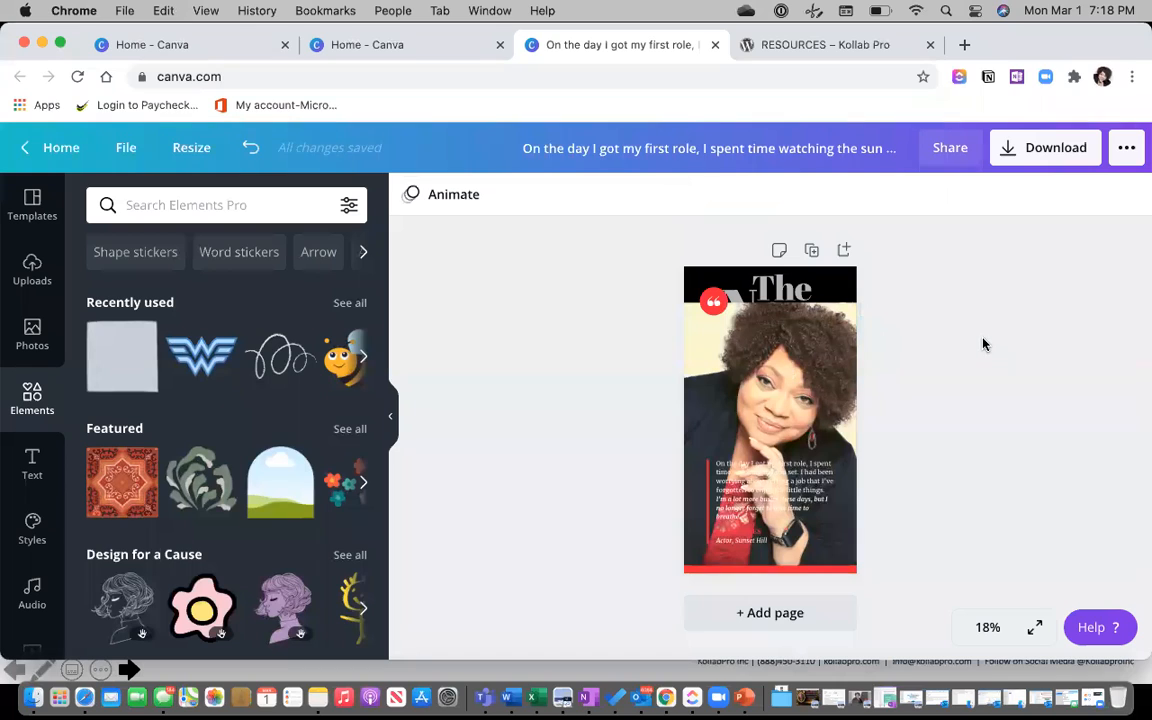
{"action": "left_click", "coordinate": [736, 300]}
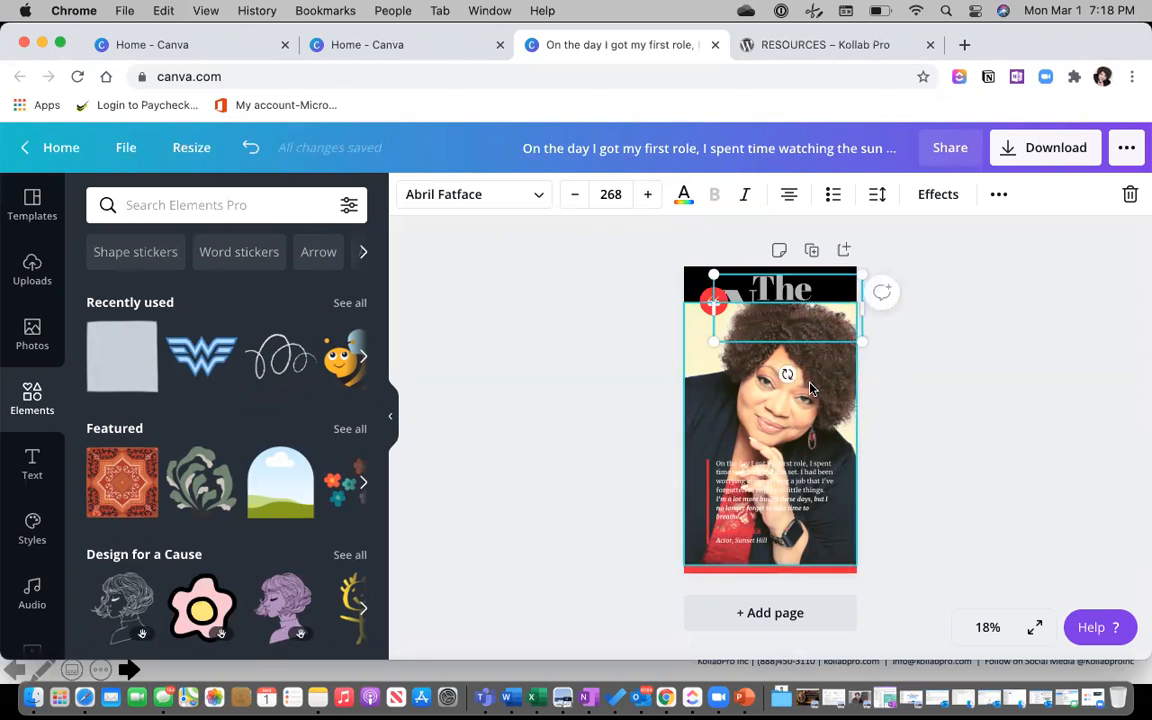
{"action": "left_click", "coordinate": [728, 343]}
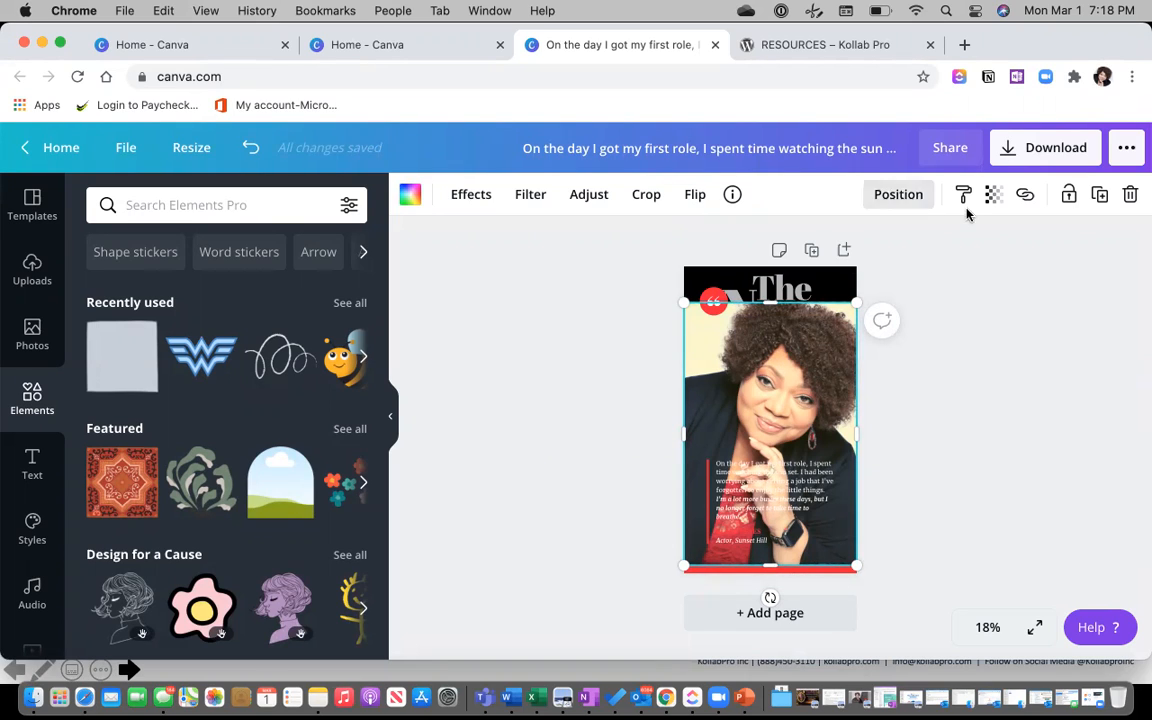
Set the portrait photo's transparency to 71 so News shows faintly through it.
{"action": "left_click", "coordinate": [993, 194]}
{"action": "left_click_drag", "start_coordinate": [931, 254], "coordinate": [901, 252]}
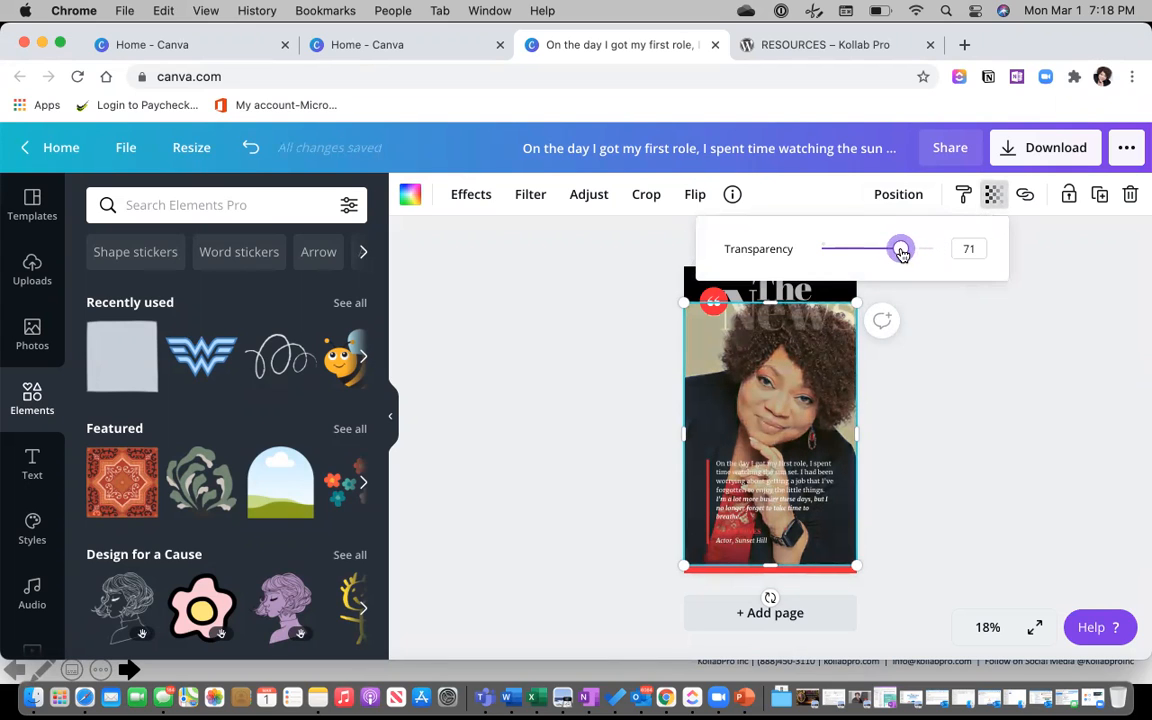
{"action": "left_click", "coordinate": [1000, 357]}
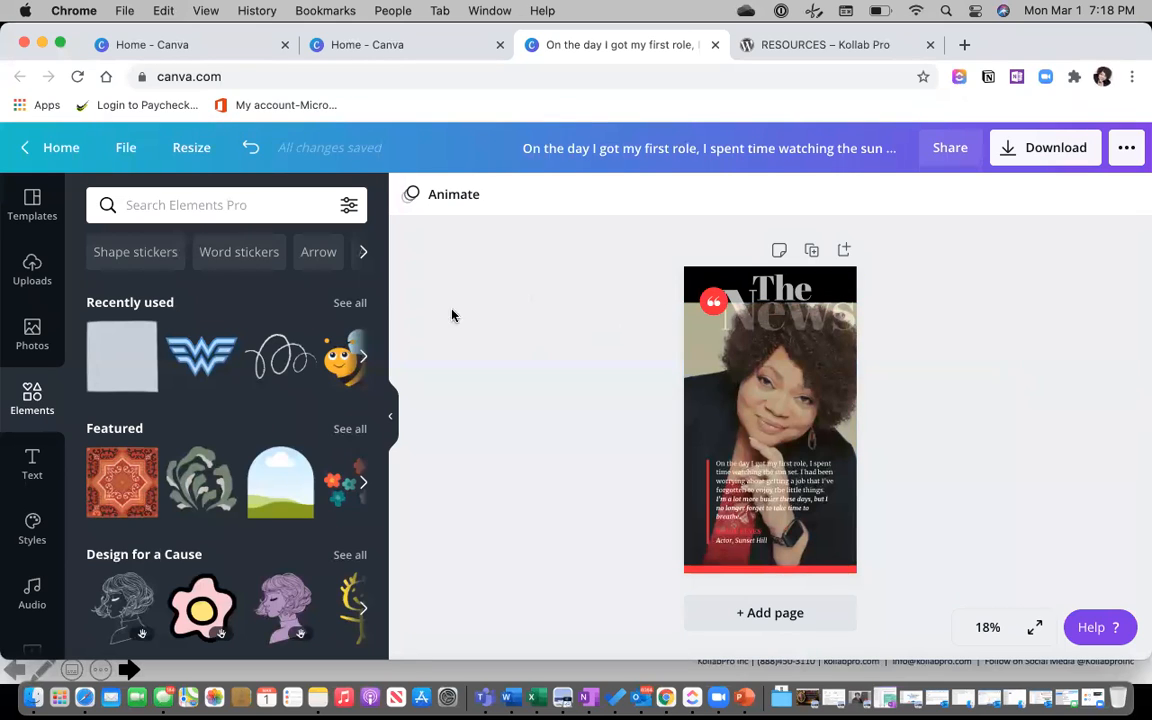
{"action": "left_click", "coordinate": [760, 395]}
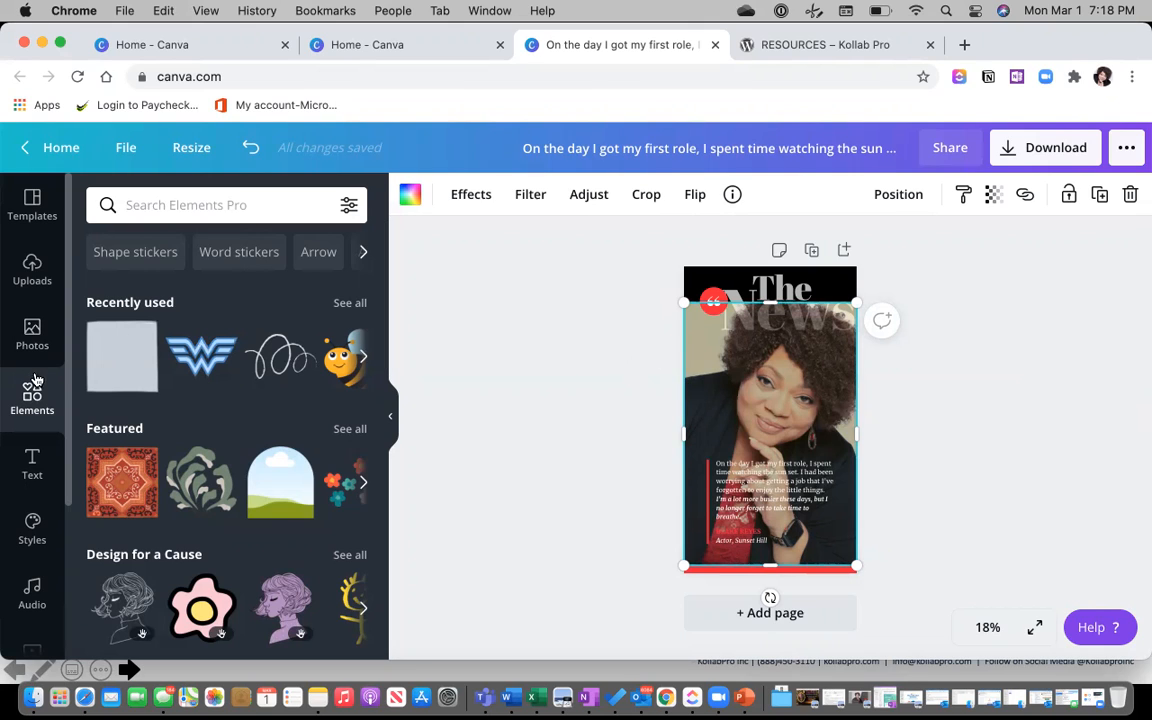
Browse the Text panel's styles and templates for a title design.
{"action": "left_click", "coordinate": [33, 464]}
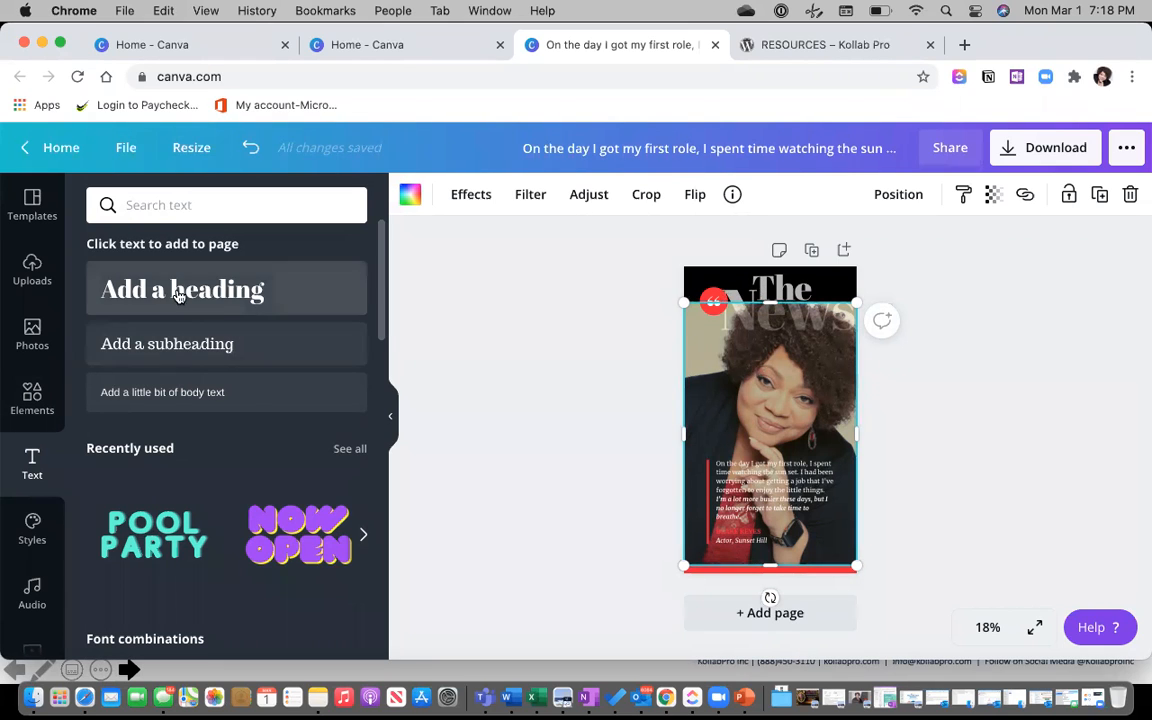
{"action": "scroll", "coordinate": [229, 363], "scroll_direction": "down", "scroll_amount": 1}
{"action": "scroll", "coordinate": [229, 363], "scroll_direction": "down", "scroll_amount": 10}
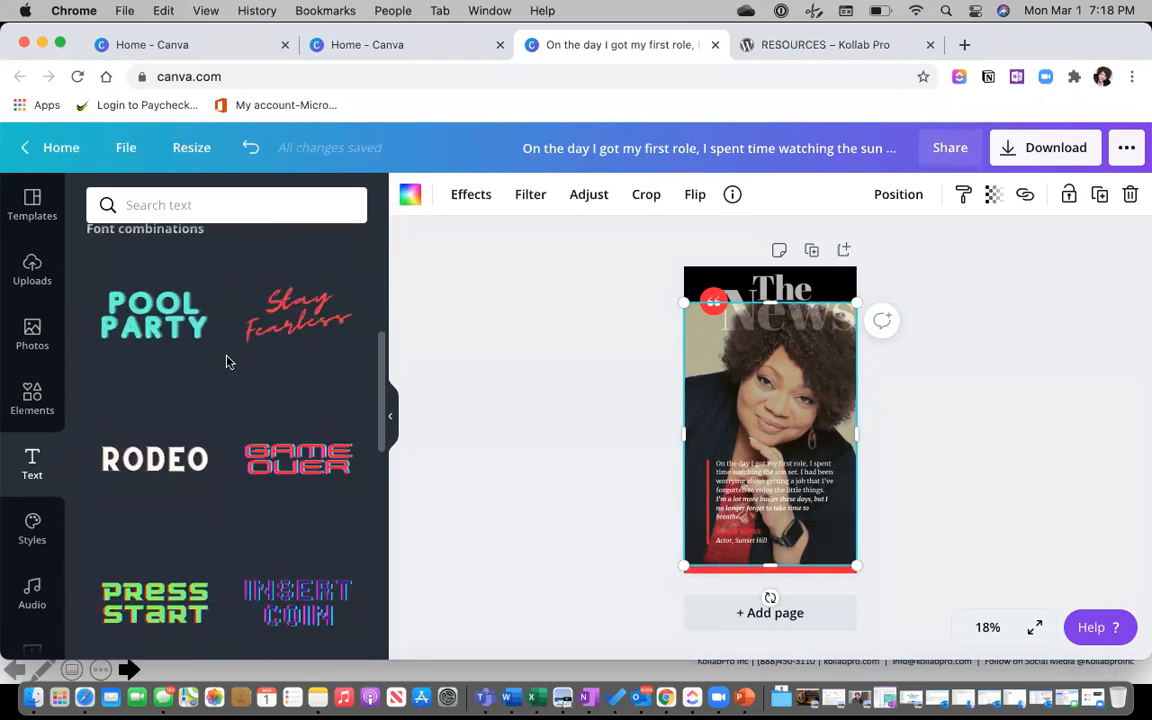
{"action": "scroll", "coordinate": [229, 363], "scroll_direction": "down", "scroll_amount": 2}
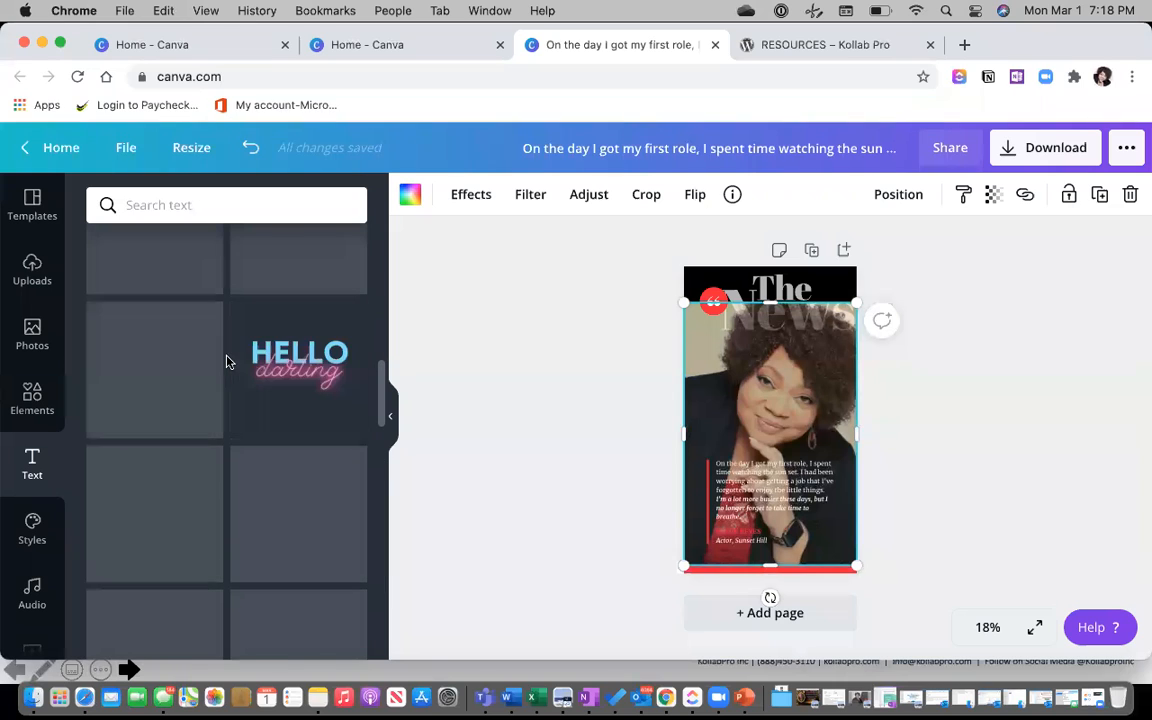
{"action": "scroll", "coordinate": [229, 363], "scroll_direction": "down", "scroll_amount": 3}
{"action": "scroll", "coordinate": [229, 363], "scroll_direction": "down", "scroll_amount": 6}
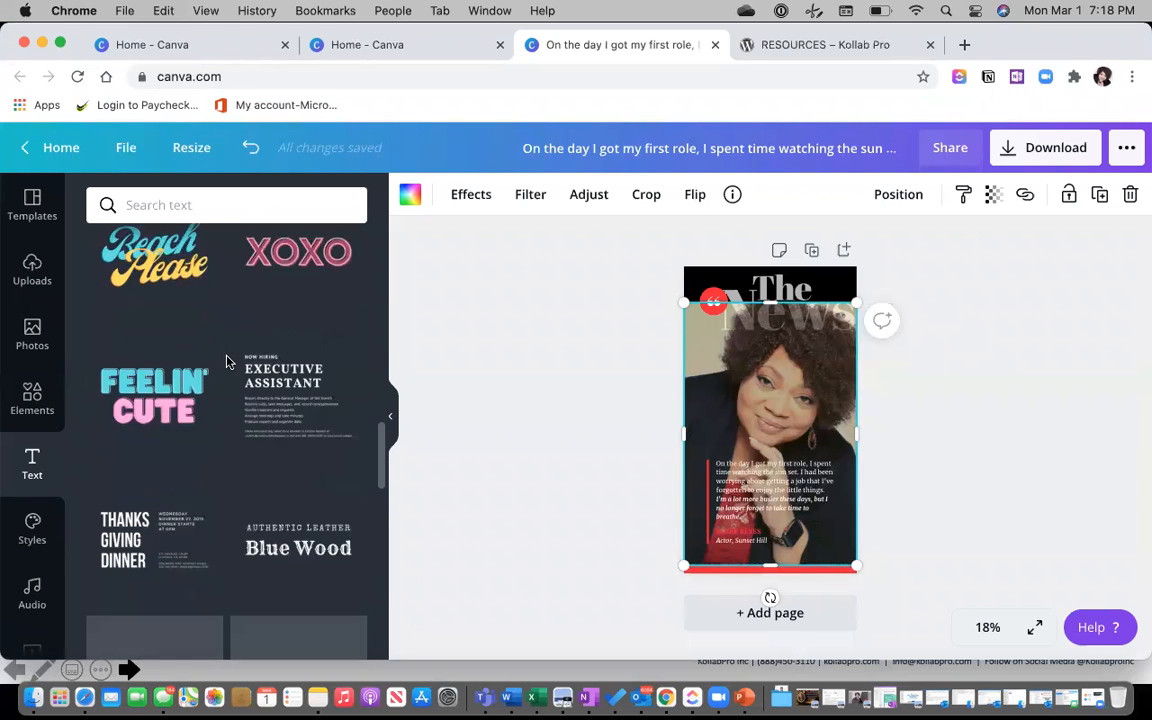
{"action": "scroll", "coordinate": [226, 362], "scroll_direction": "up", "scroll_amount": 9}
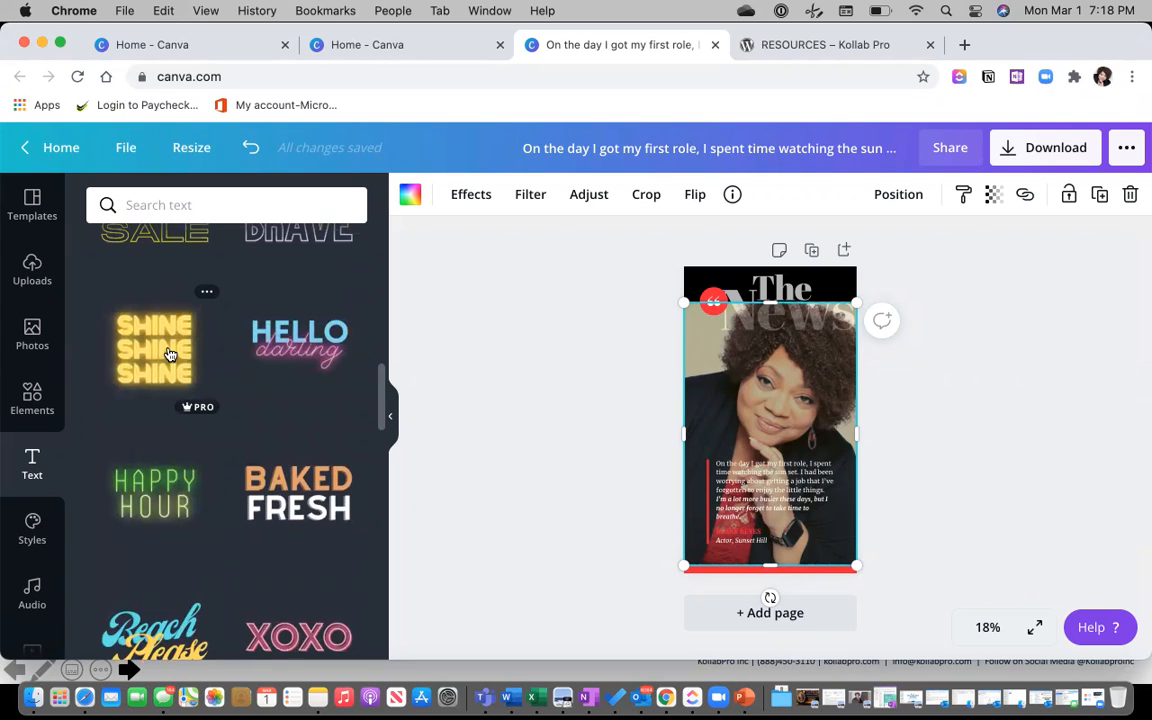
{"action": "scroll", "coordinate": [224, 348], "scroll_direction": "down", "scroll_amount": 1}
{"action": "scroll", "coordinate": [224, 348], "scroll_direction": "down", "scroll_amount": 1}
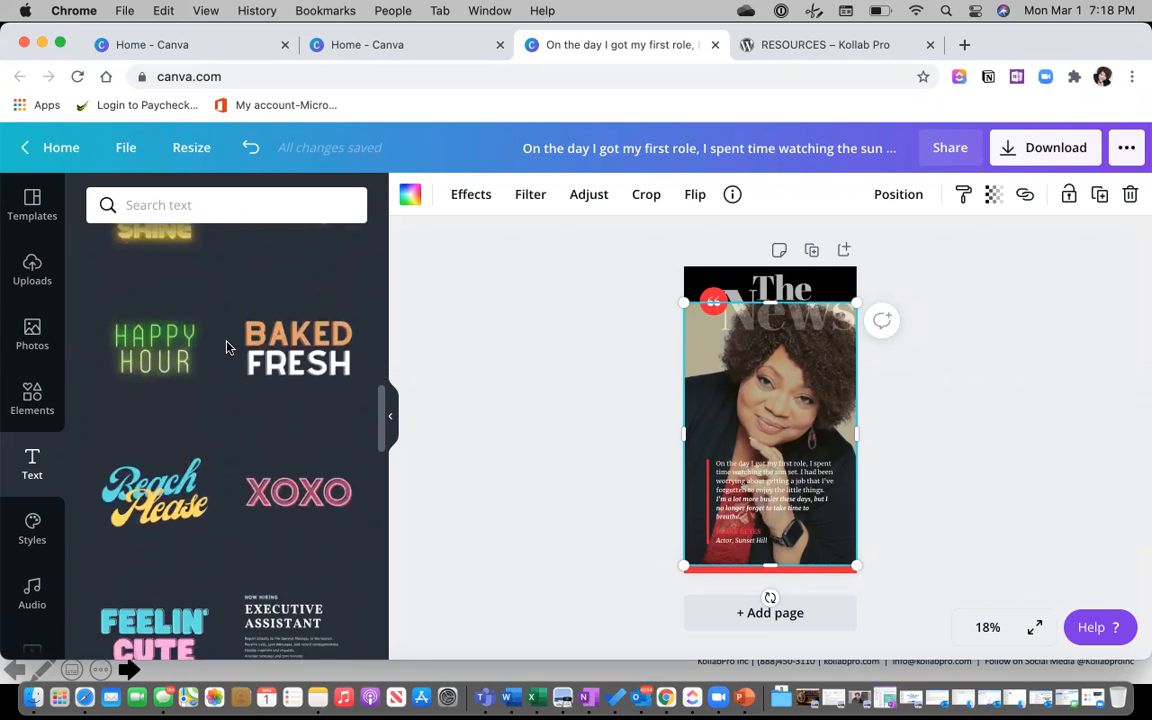
{"action": "scroll", "coordinate": [221, 345], "scroll_direction": "up", "scroll_amount": 2}
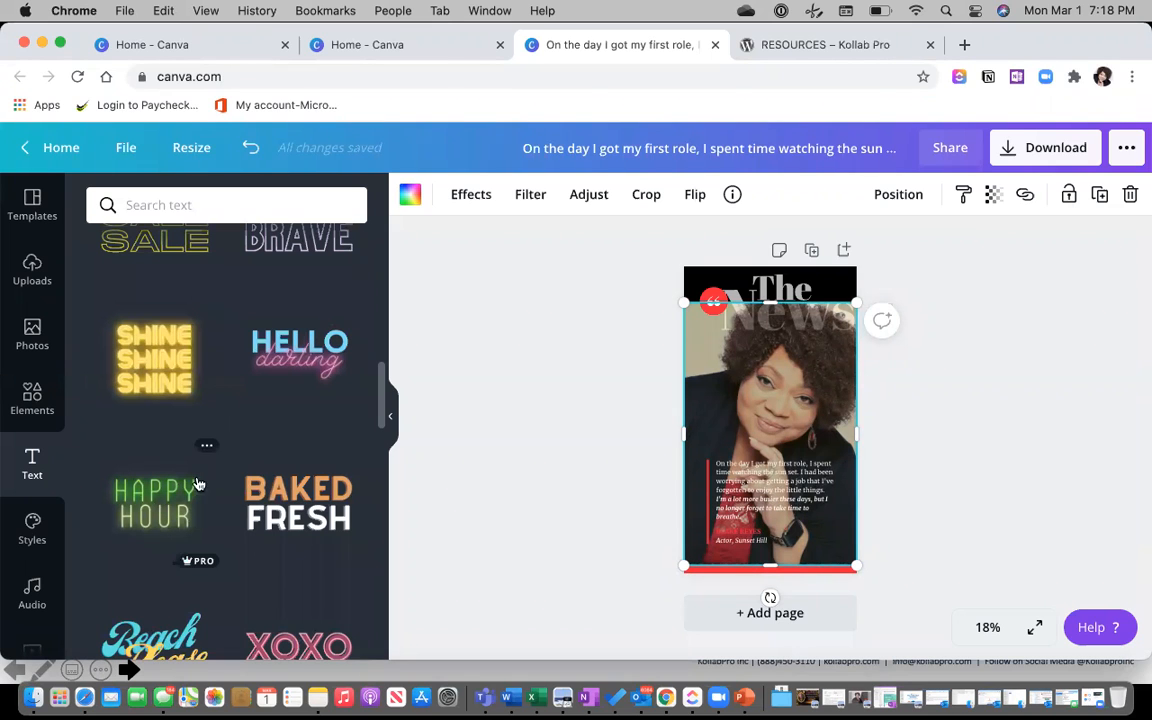
{"action": "scroll", "coordinate": [210, 465], "scroll_direction": "down", "scroll_amount": 10}
{"action": "scroll", "coordinate": [210, 465], "scroll_direction": "down", "scroll_amount": 2}
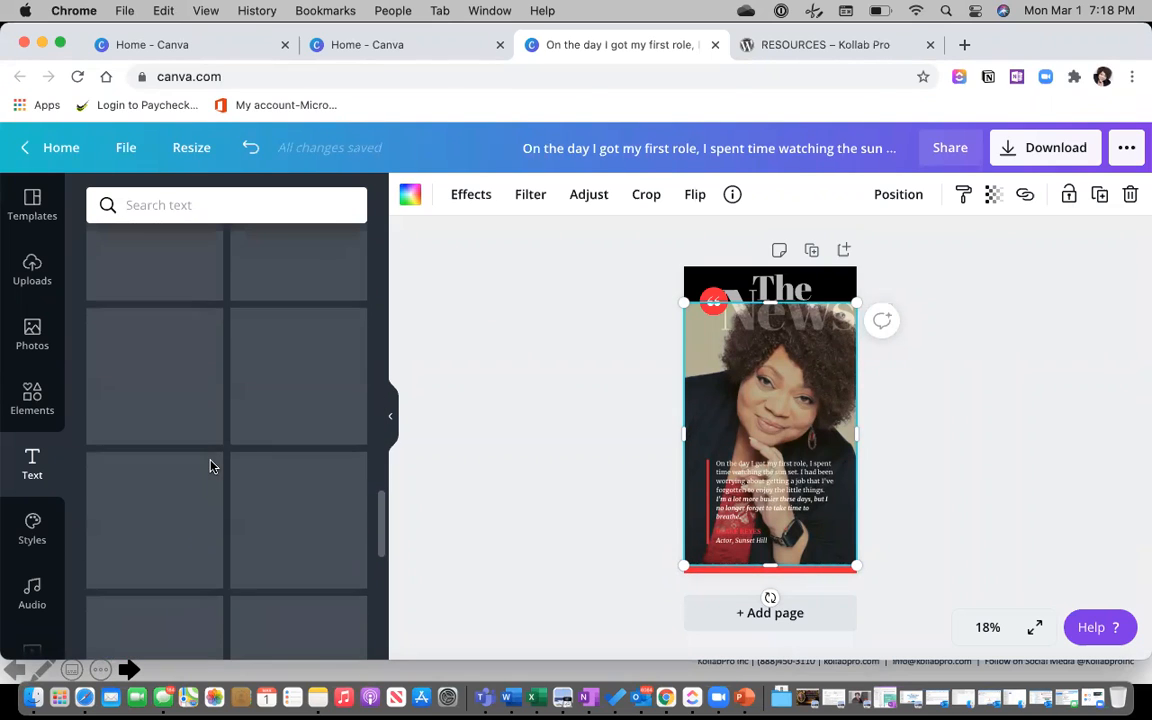
{"action": "scroll", "coordinate": [212, 467], "scroll_direction": "down", "scroll_amount": 1}
{"action": "scroll", "coordinate": [212, 467], "scroll_direction": "down", "scroll_amount": 3}
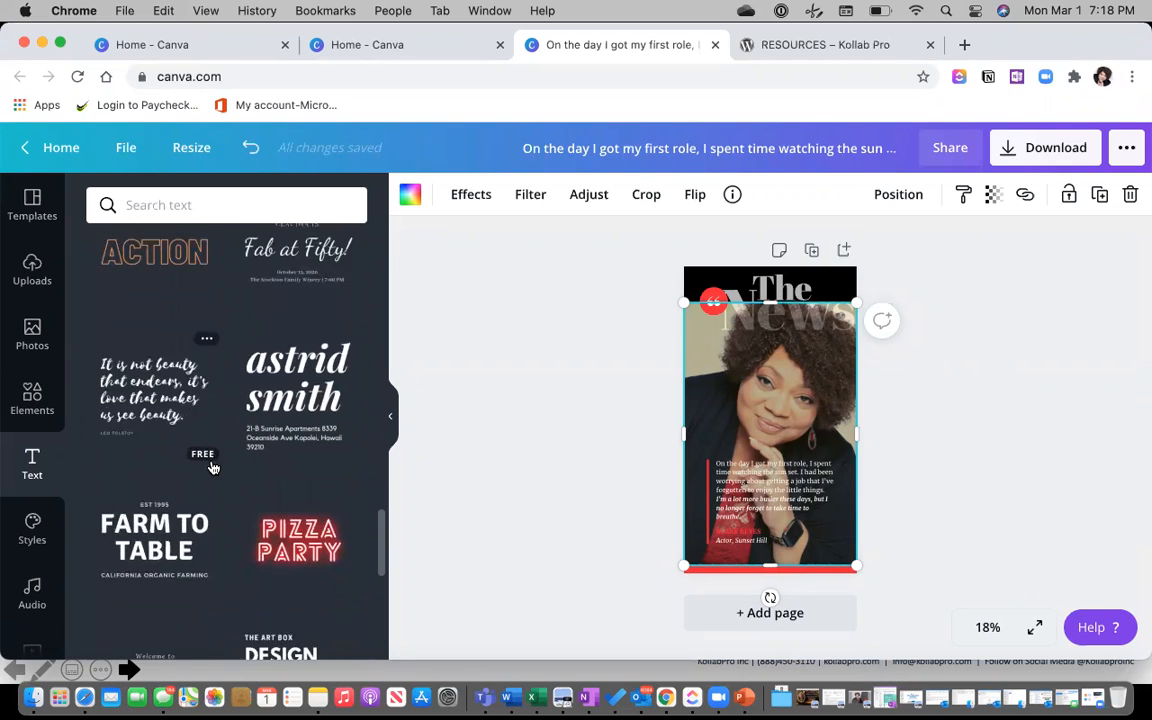
{"action": "scroll", "coordinate": [212, 467], "scroll_direction": "down", "scroll_amount": 4}
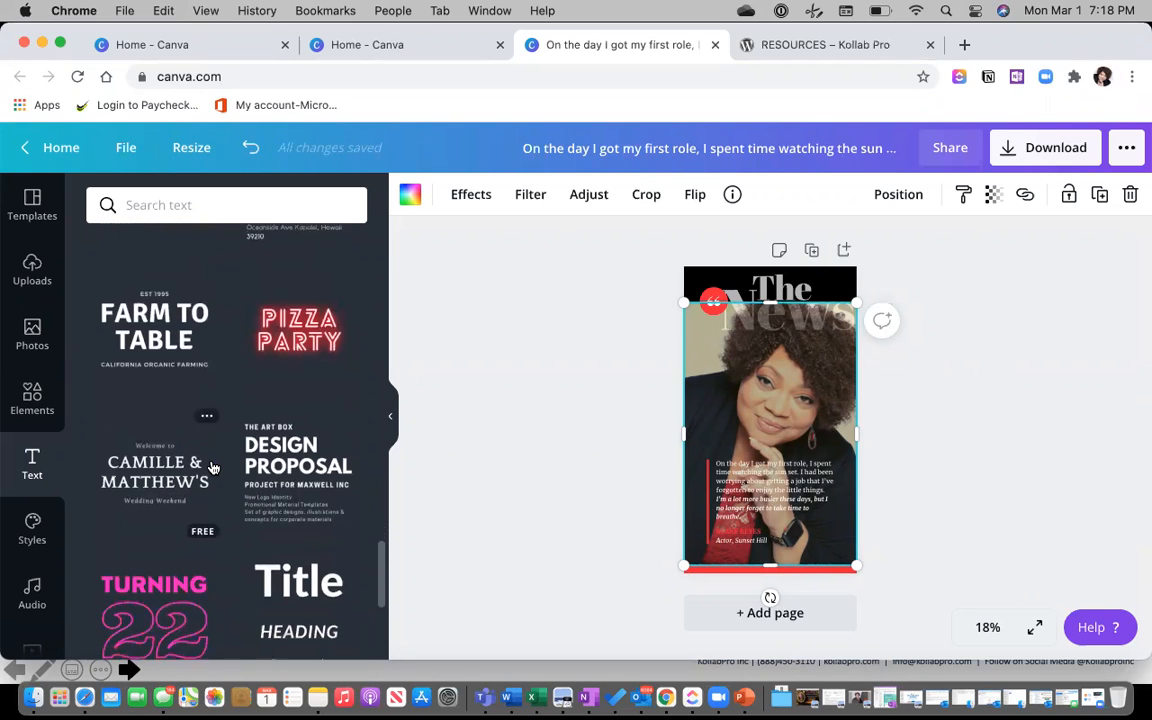
{"action": "scroll", "coordinate": [212, 467], "scroll_direction": "down", "scroll_amount": 2}
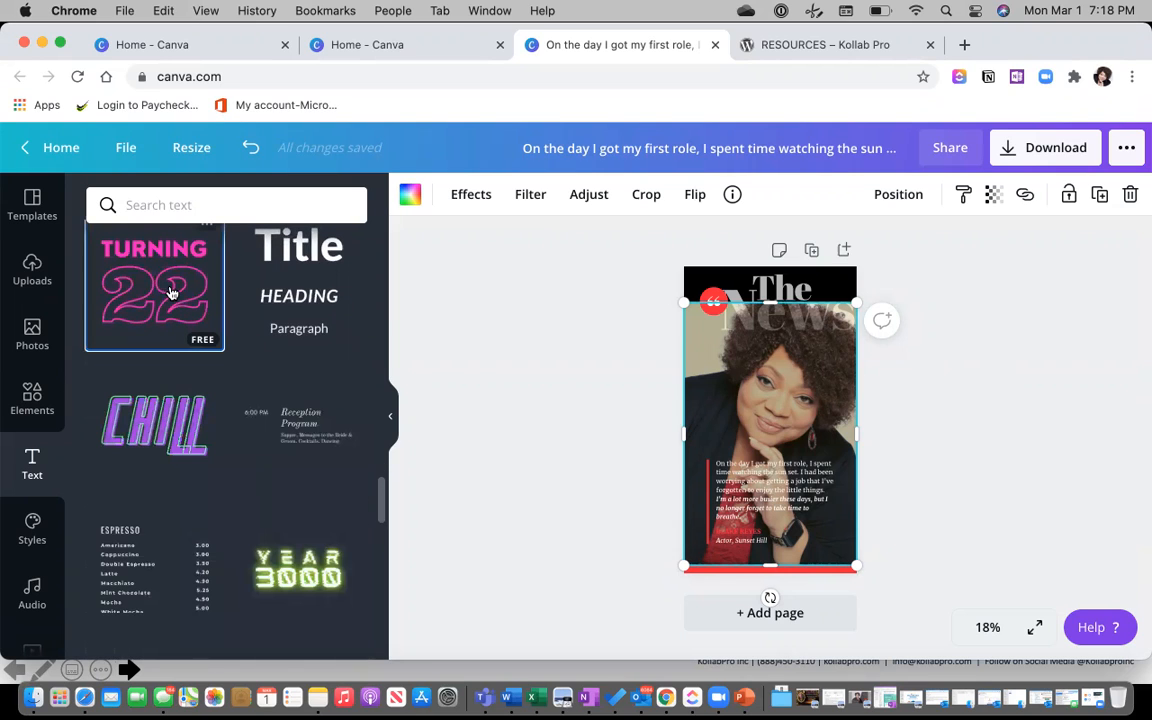
Add the Turning 22 text design, then delete its 22 and TURNING text again.
{"action": "left_click", "coordinate": [153, 282]}
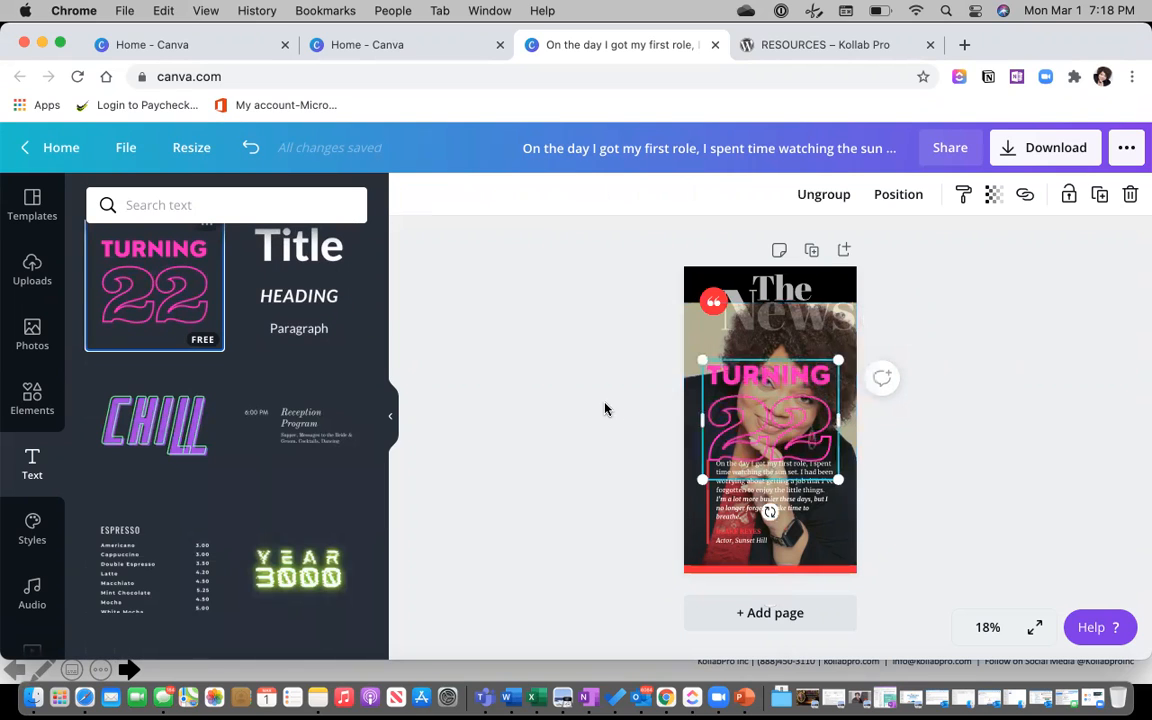
{"action": "left_click", "coordinate": [783, 412]}
{"action": "left_click_drag", "start_coordinate": [785, 421], "coordinate": [787, 410]}
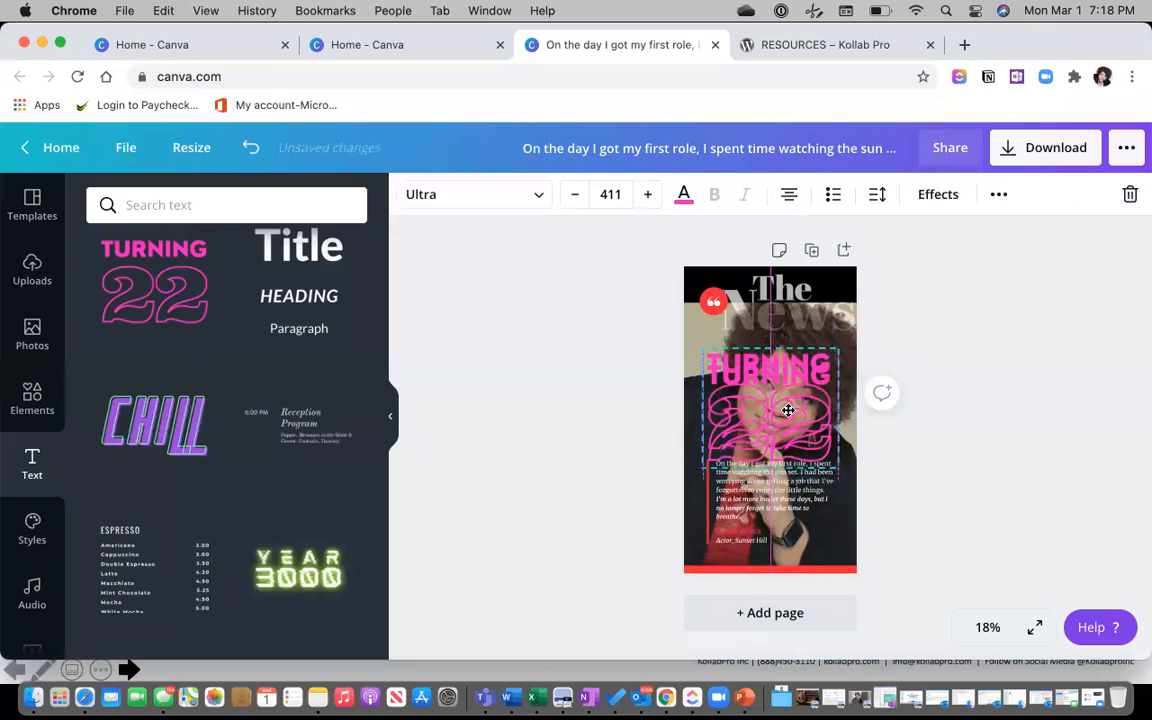
{"action": "left_click", "coordinate": [803, 418]}
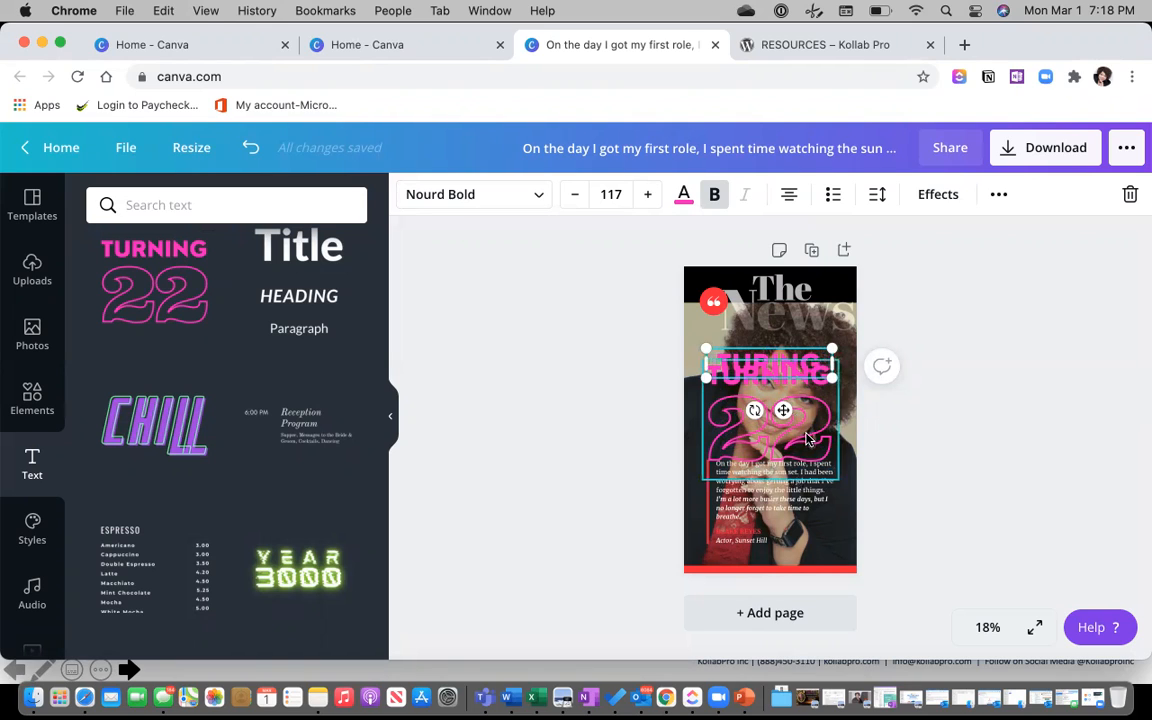
{"action": "key", "text": "Tab"}
{"action": "left_click", "coordinate": [972, 459]}
{"action": "left_click", "coordinate": [779, 421]}
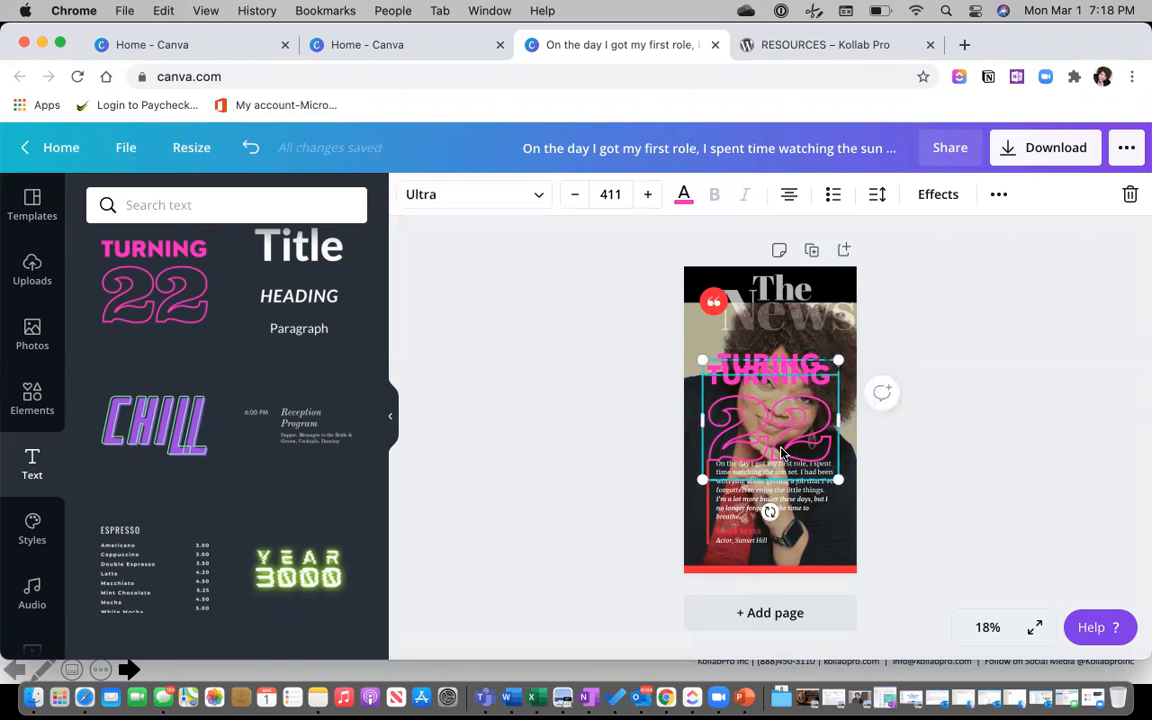
{"action": "key", "text": "Delete"}
{"action": "key", "text": "Delete"}
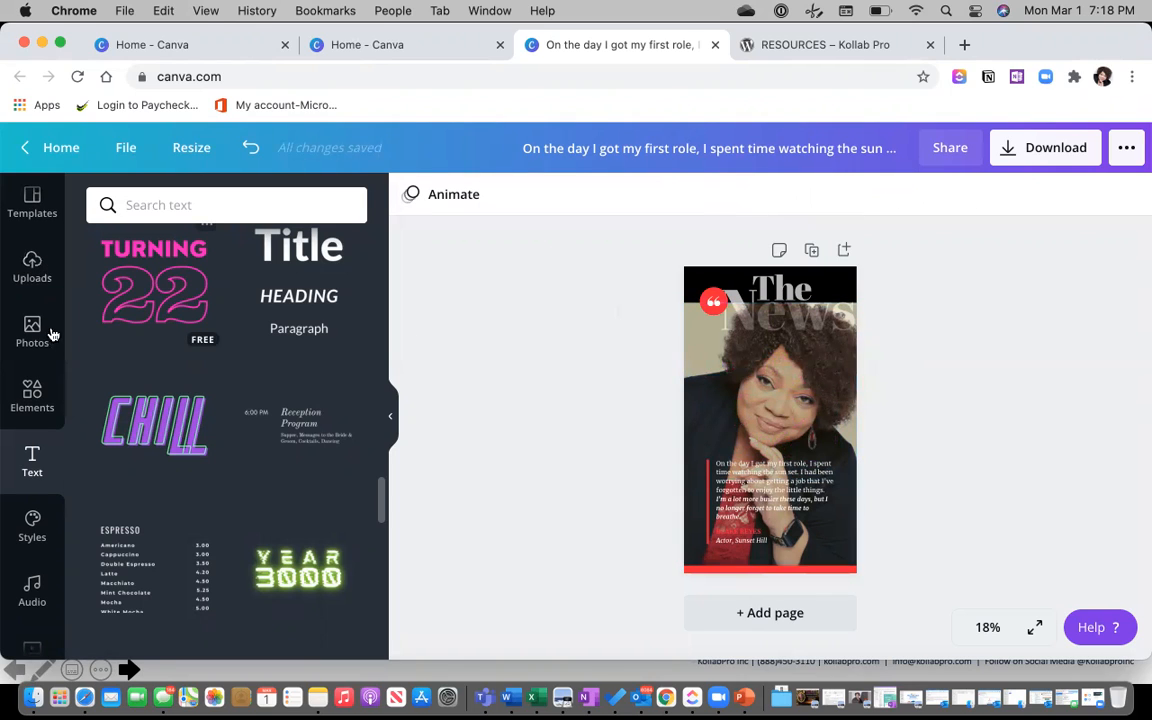
{"action": "scroll", "coordinate": [51, 332], "scroll_direction": "down", "scroll_amount": 1}
{"action": "scroll", "coordinate": [64, 385], "scroll_direction": "up", "scroll_amount": 1}
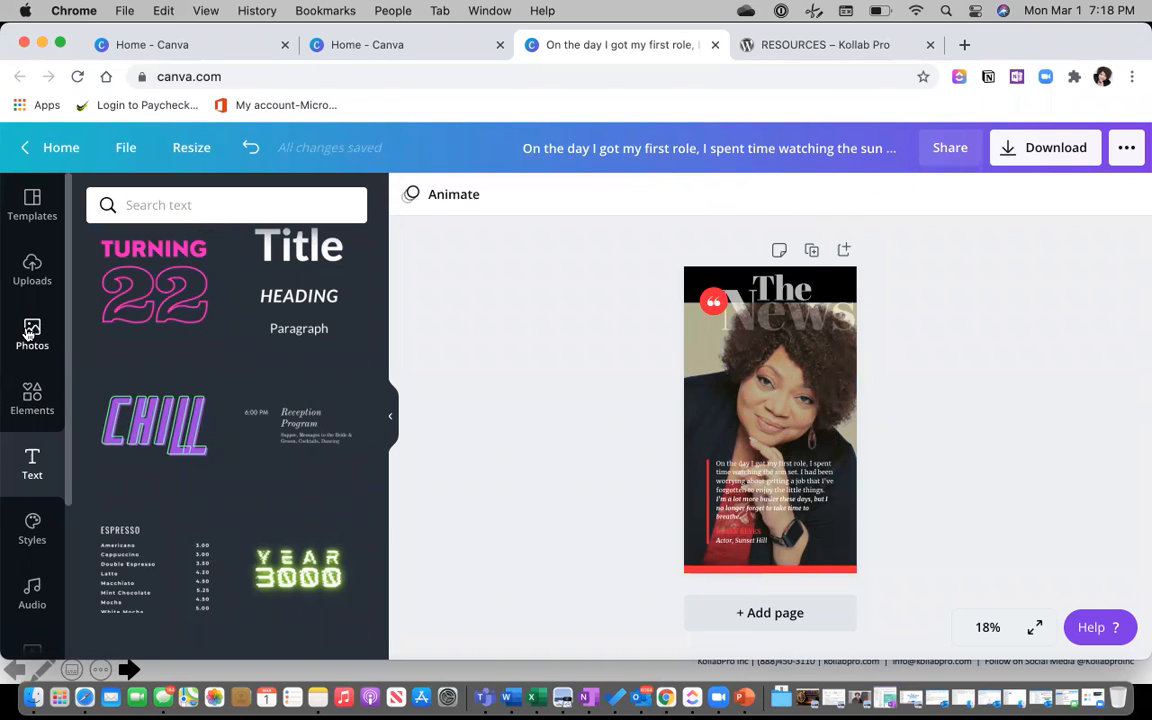
{"action": "scroll", "coordinate": [188, 246], "scroll_direction": "up", "scroll_amount": 15}
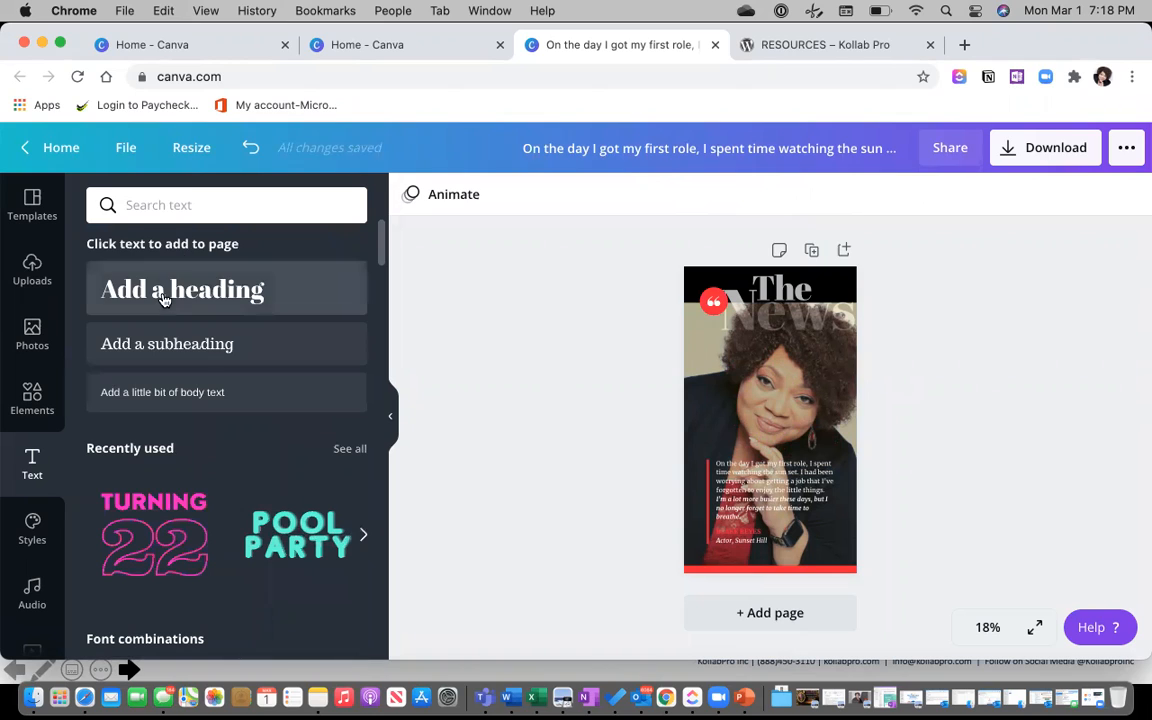
Add a heading with the person's name, enlarged to size 88 and coloured yellow.
{"action": "left_click", "coordinate": [165, 291]}
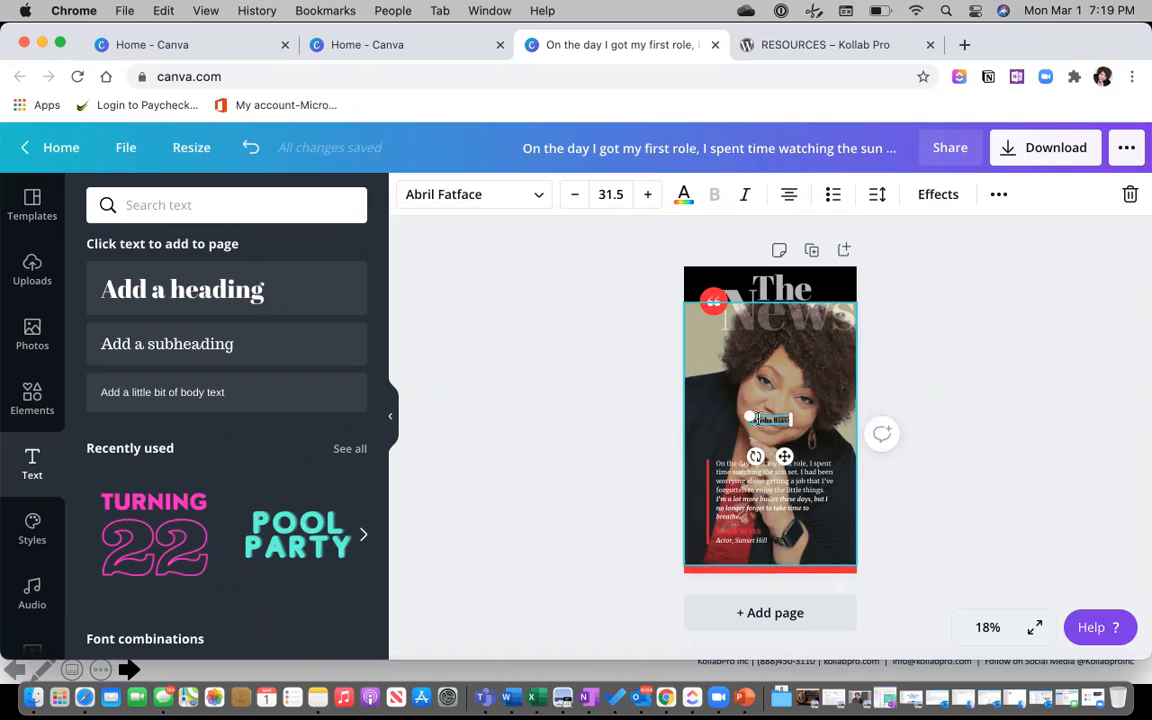
{"action": "left_click_drag", "start_coordinate": [692, 378], "coordinate": [674, 400]}
{"action": "left_click_drag", "start_coordinate": [749, 456], "coordinate": [787, 443]}
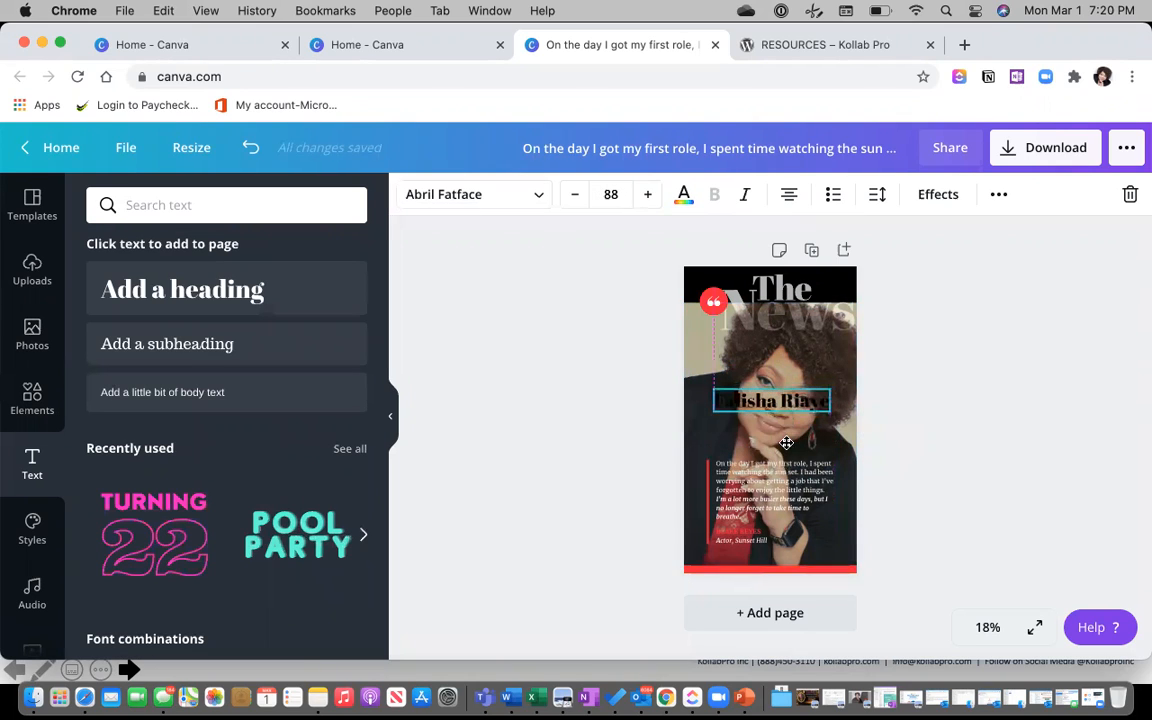
{"action": "left_click", "coordinate": [685, 197]}
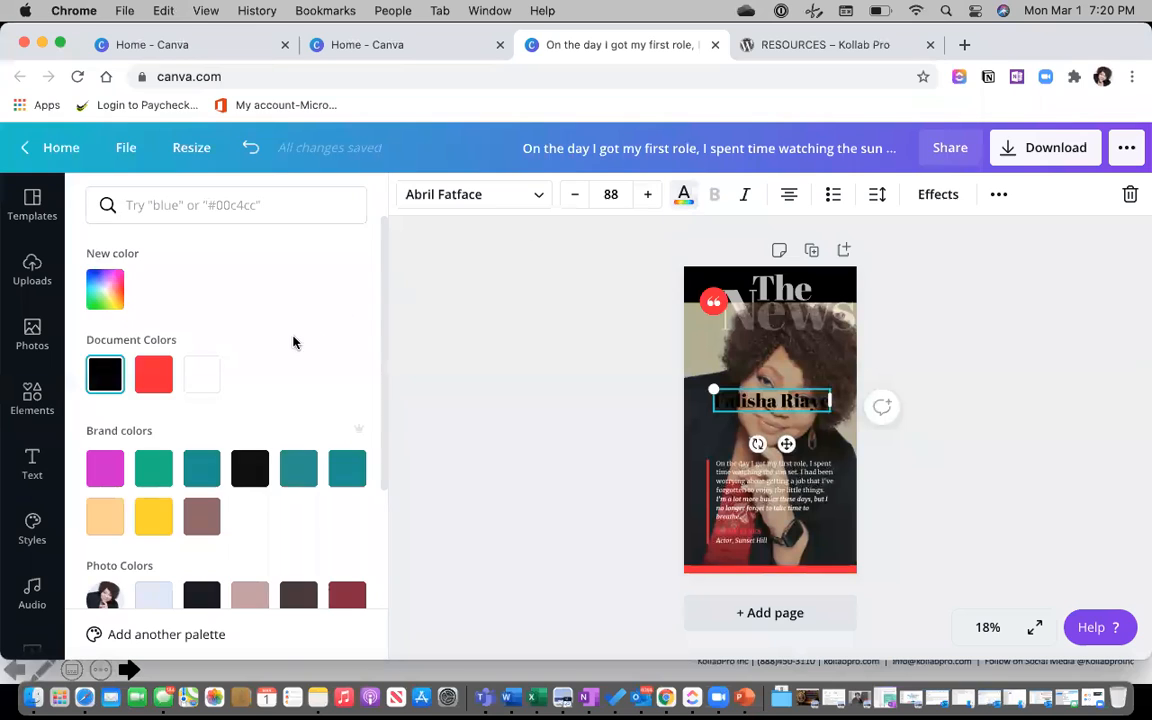
{"action": "left_click", "coordinate": [154, 514]}
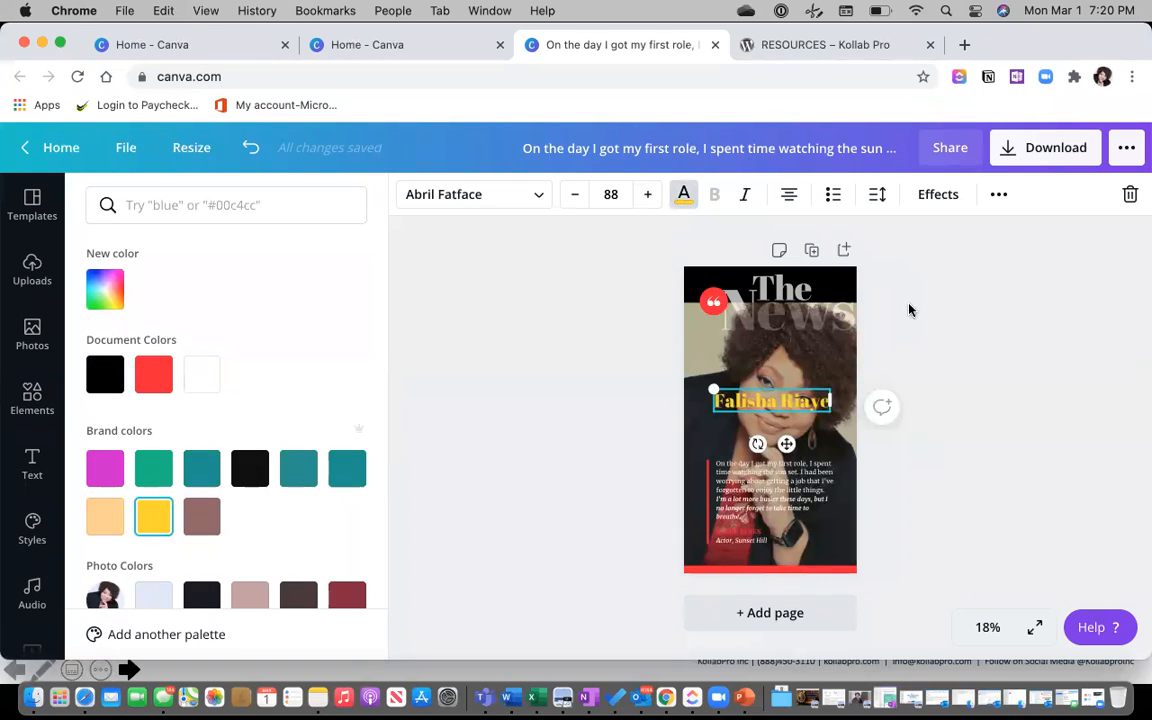
Curve the name heading with strength 46 and place it just above the quote.
{"action": "left_click", "coordinate": [938, 194]}
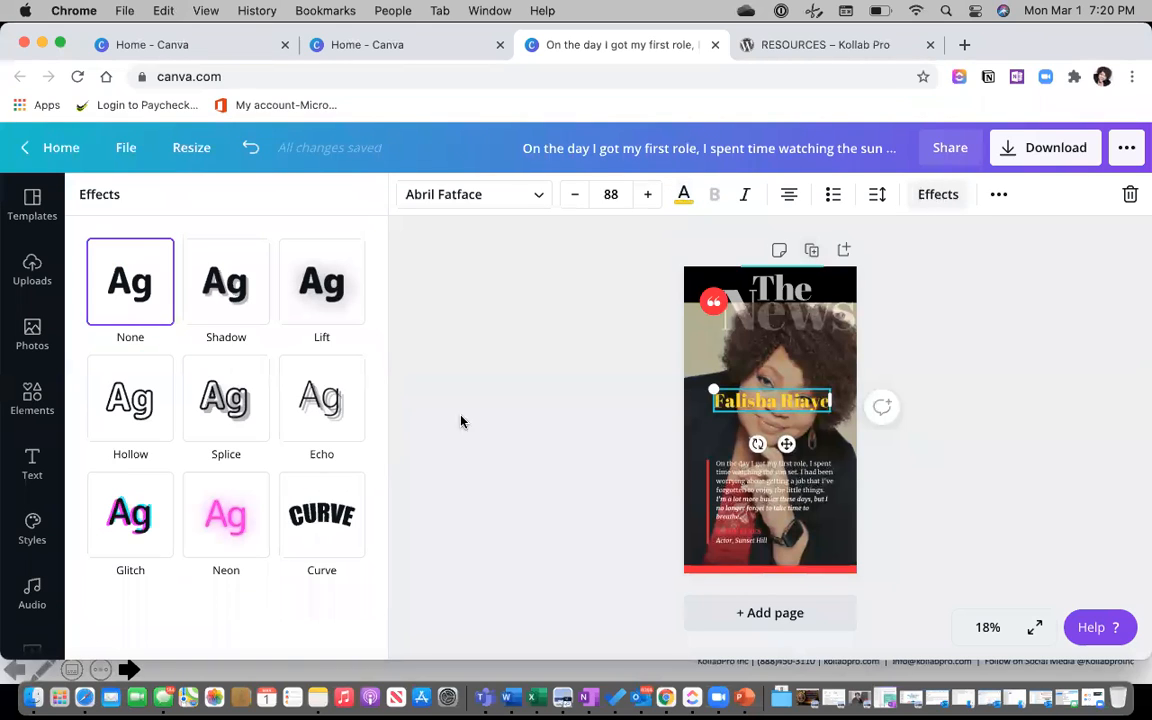
{"action": "left_click", "coordinate": [324, 524]}
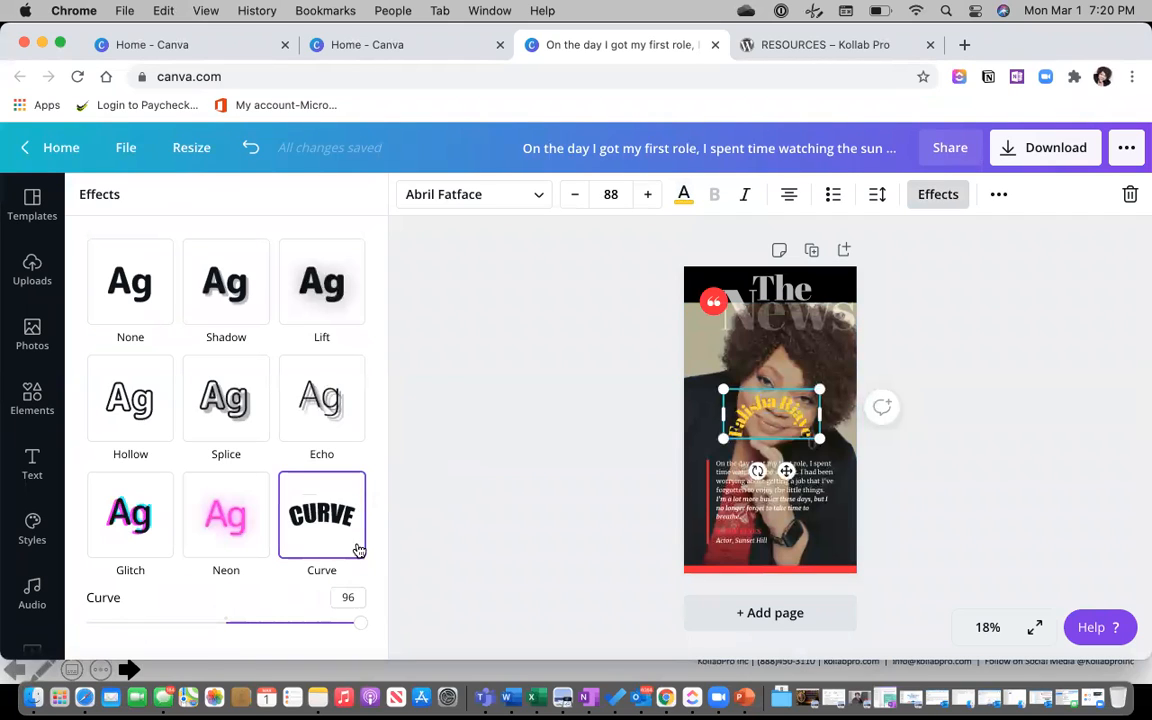
{"action": "left_click_drag", "start_coordinate": [365, 629], "coordinate": [282, 623]}
{"action": "left_click", "coordinate": [933, 465]}
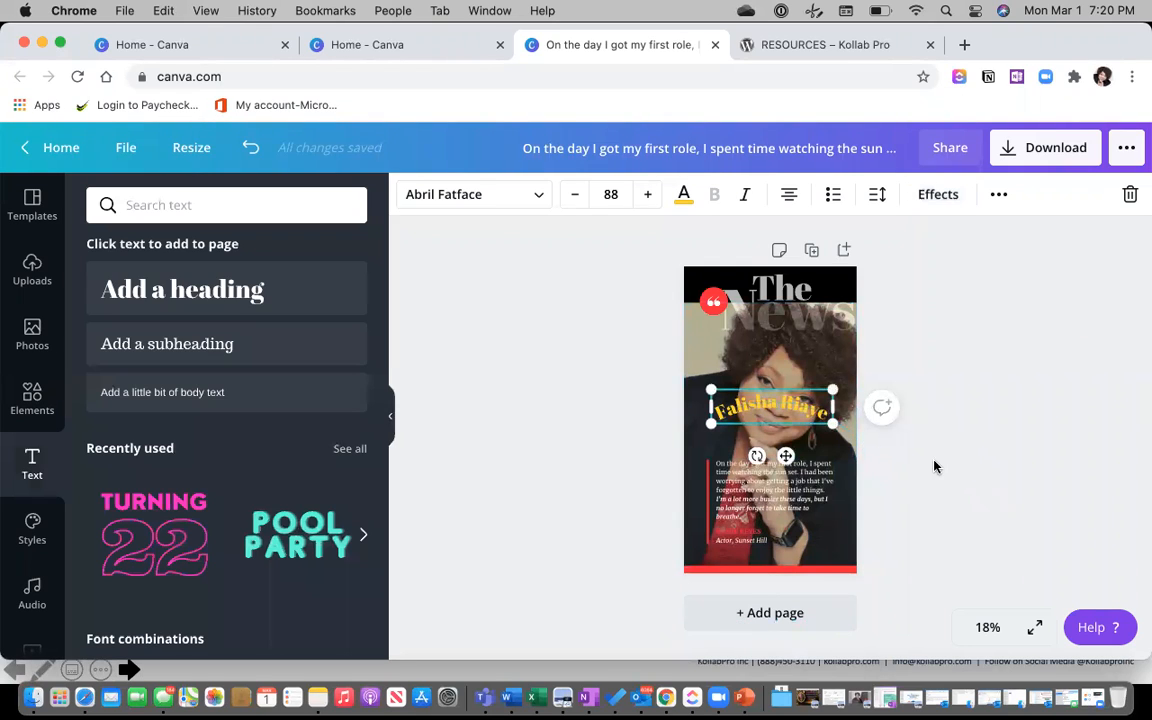
{"action": "left_click", "coordinate": [768, 405]}
{"action": "left_click_drag", "start_coordinate": [768, 405], "coordinate": [774, 440]}
{"action": "left_click", "coordinate": [938, 521]}
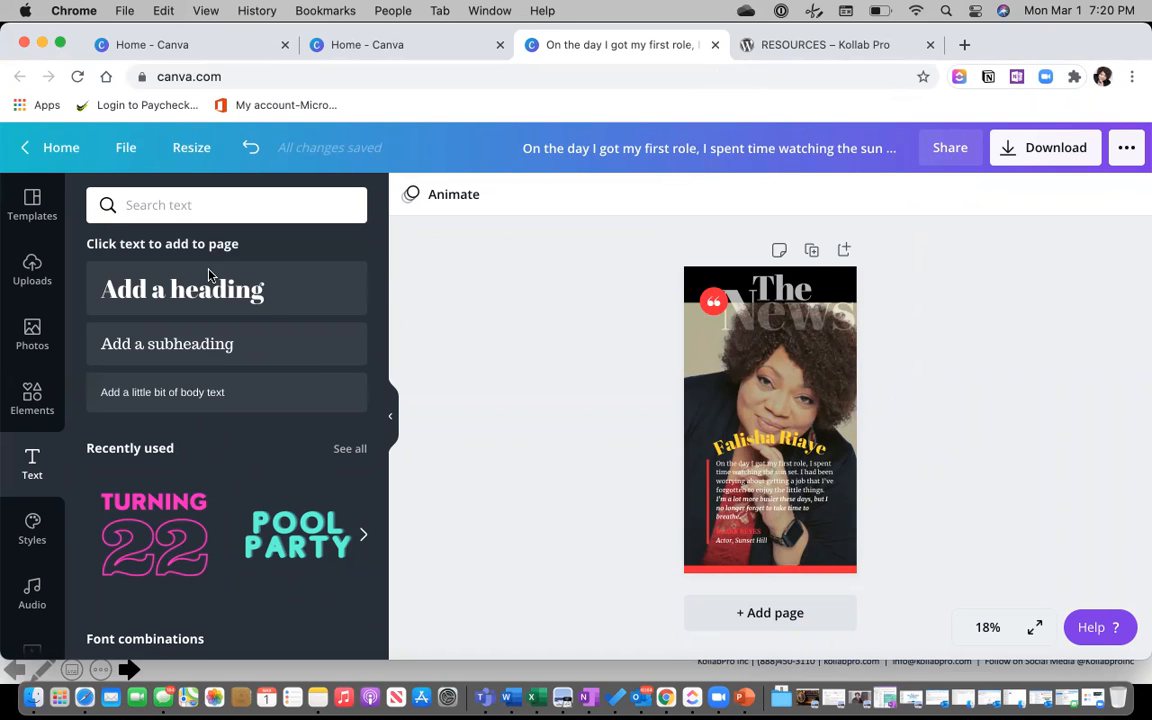
Search the photo library for 'women'.
{"action": "left_click", "coordinate": [33, 338]}
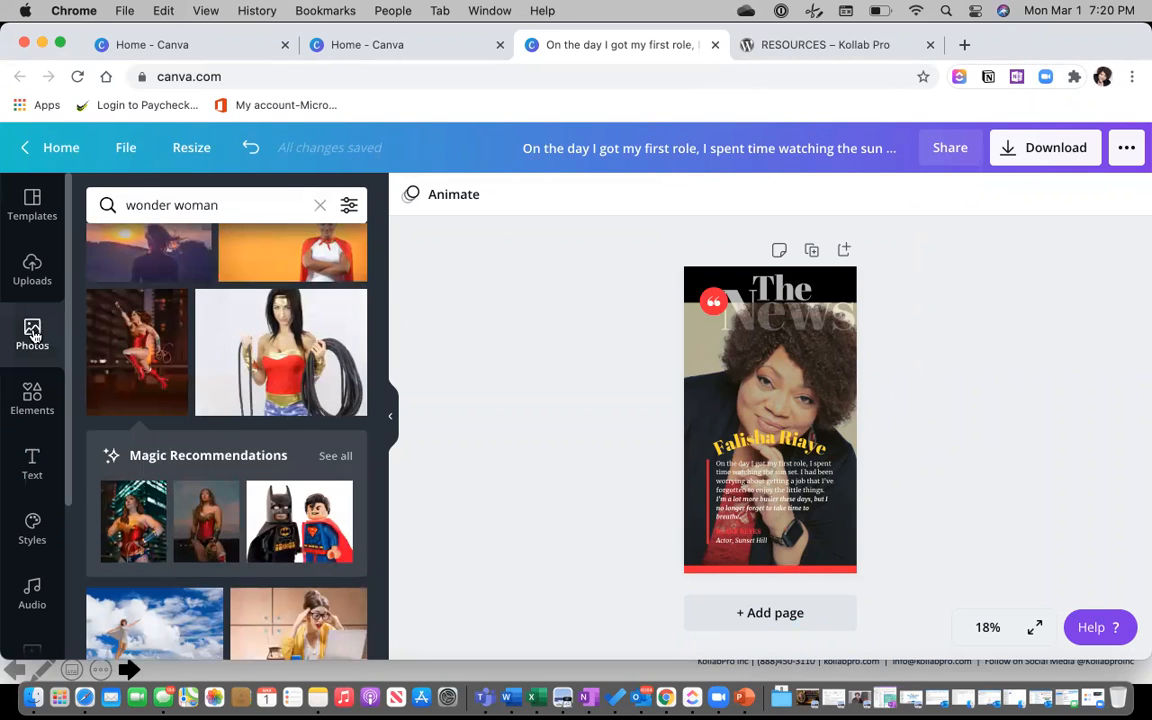
{"action": "left_click", "coordinate": [320, 205]}
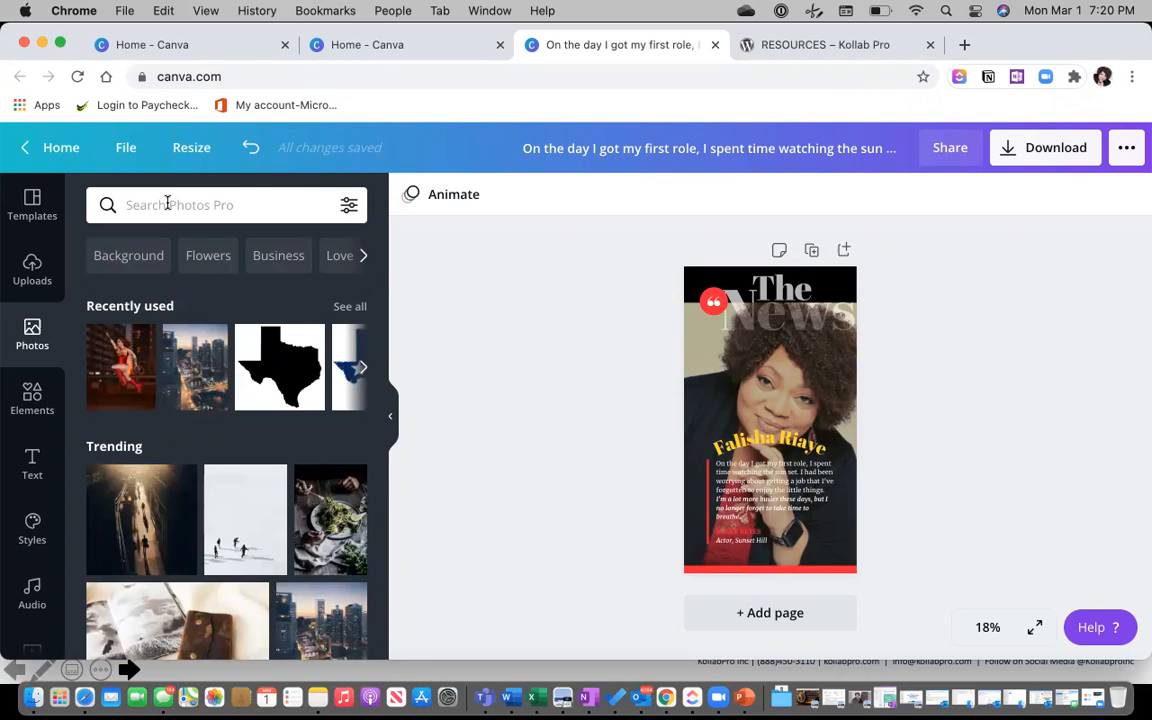
{"action": "type", "text": "w"}
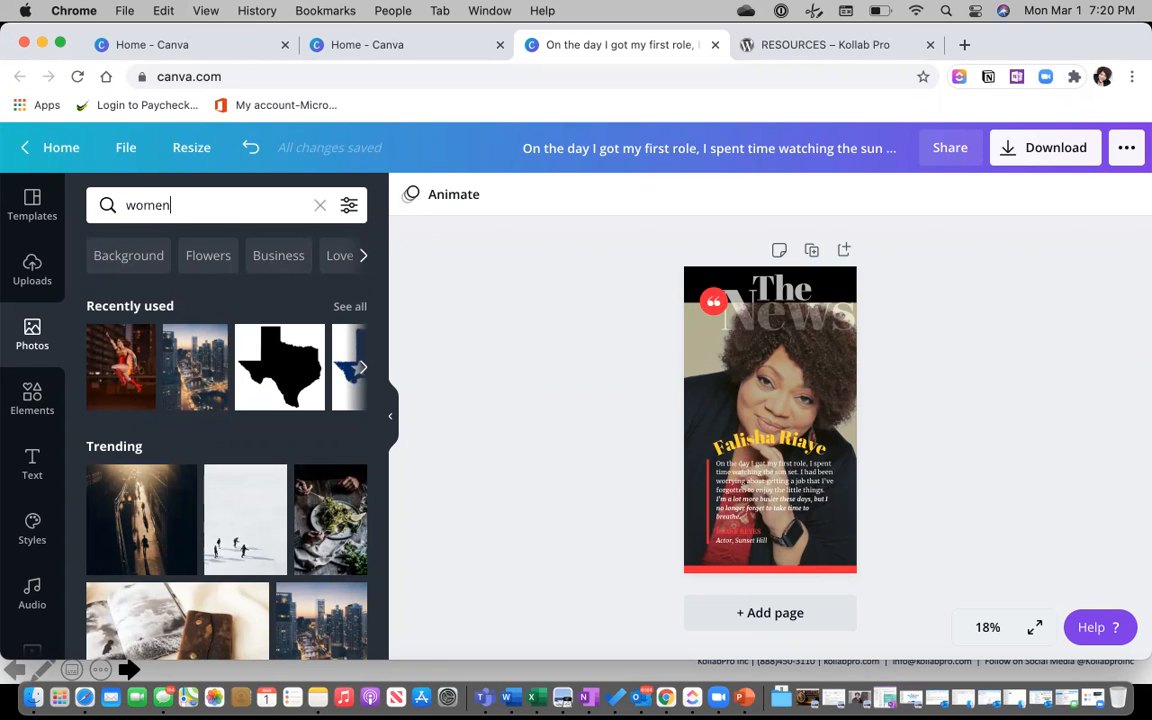
{"action": "type", "text": "omen"}
{"action": "key", "text": "Return"}
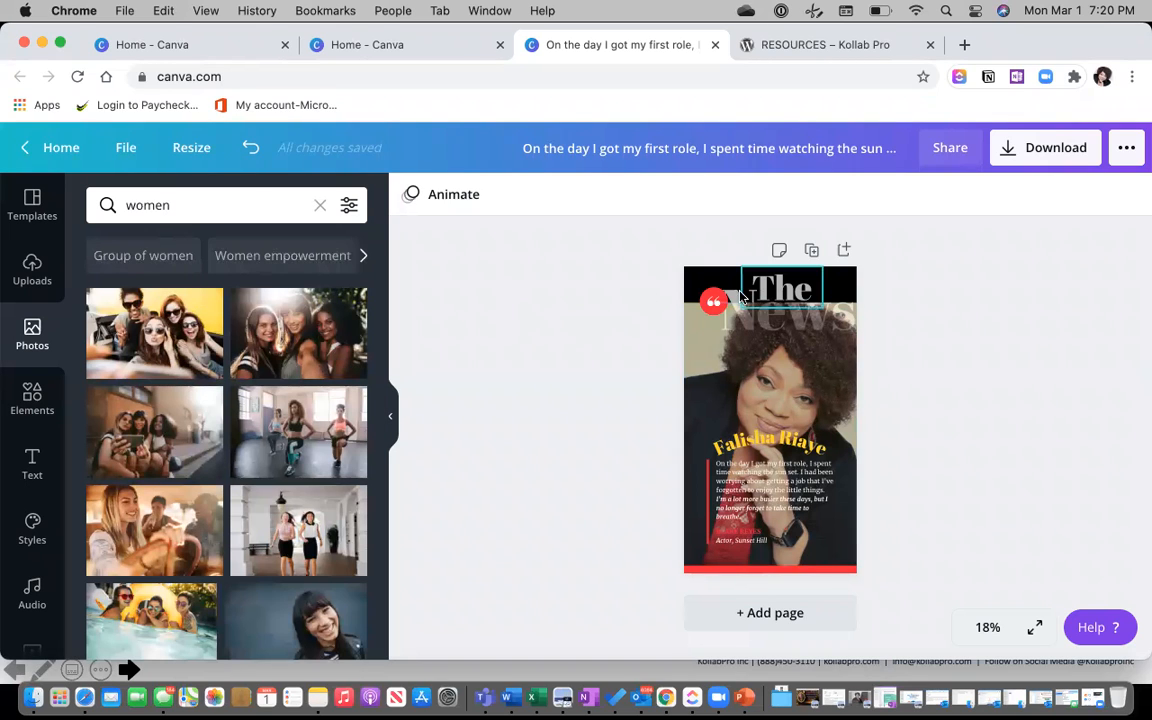
Delete the portrait, name heading, caption, quote mark and red bar, leaving a white page.
{"action": "left_click", "coordinate": [717, 368]}
{"action": "key", "text": "Delete"}
{"action": "key", "text": "Delete"}
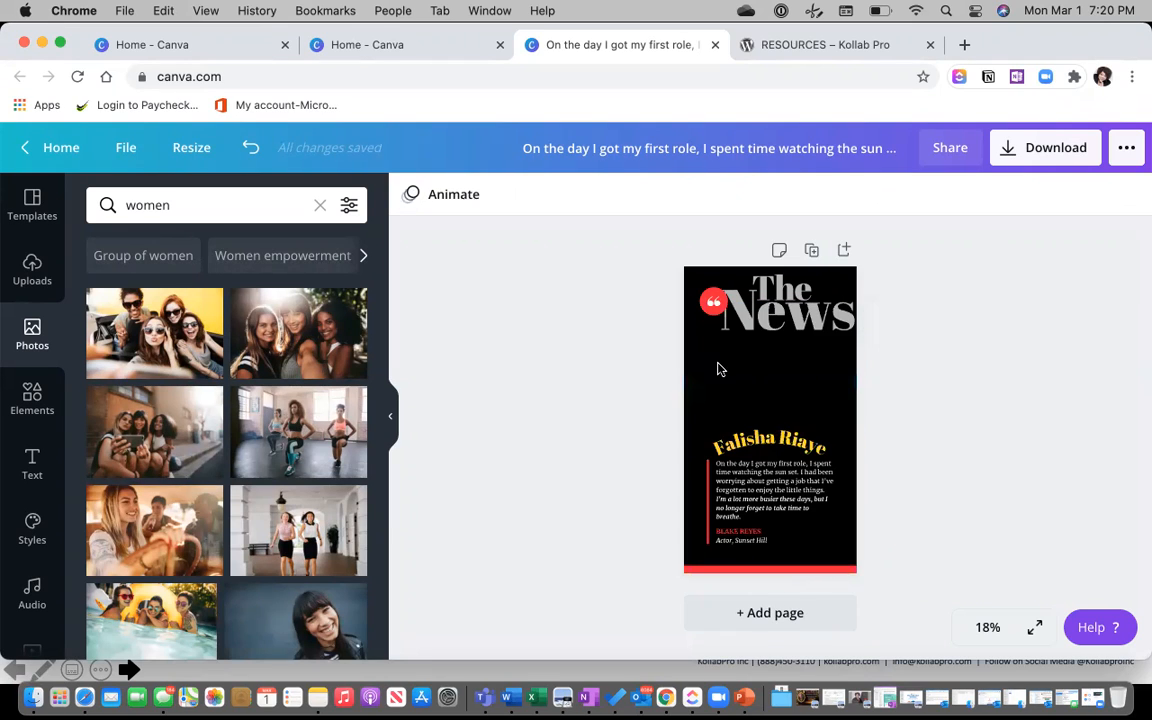
{"action": "left_click", "coordinate": [717, 369]}
{"action": "left_click", "coordinate": [755, 452]}
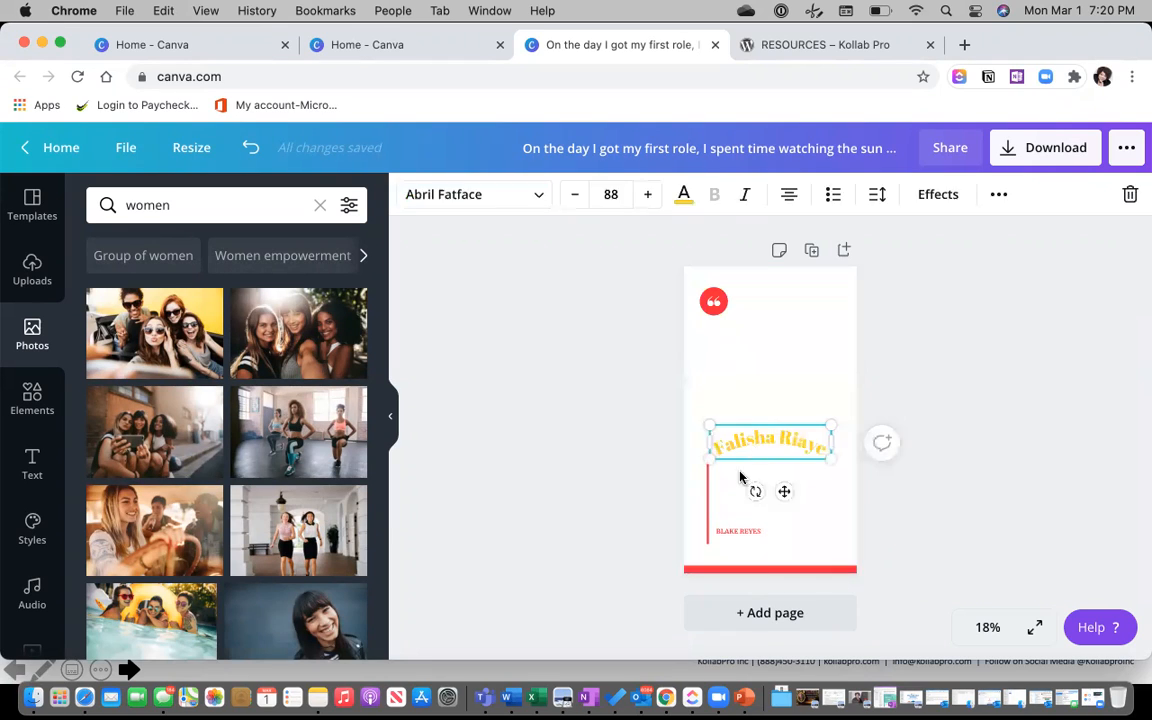
{"action": "key", "text": "Delete"}
{"action": "left_click", "coordinate": [717, 506]}
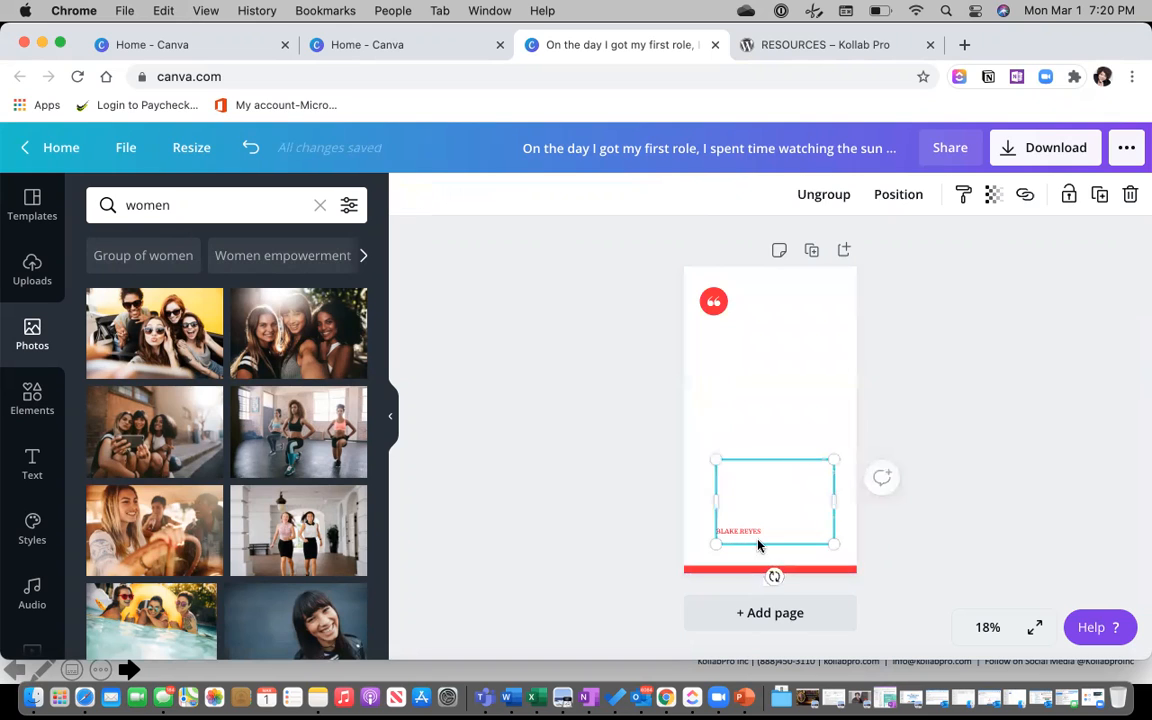
{"action": "left_click", "coordinate": [748, 533]}
{"action": "key", "text": "Delete"}
{"action": "left_click", "coordinate": [712, 305]}
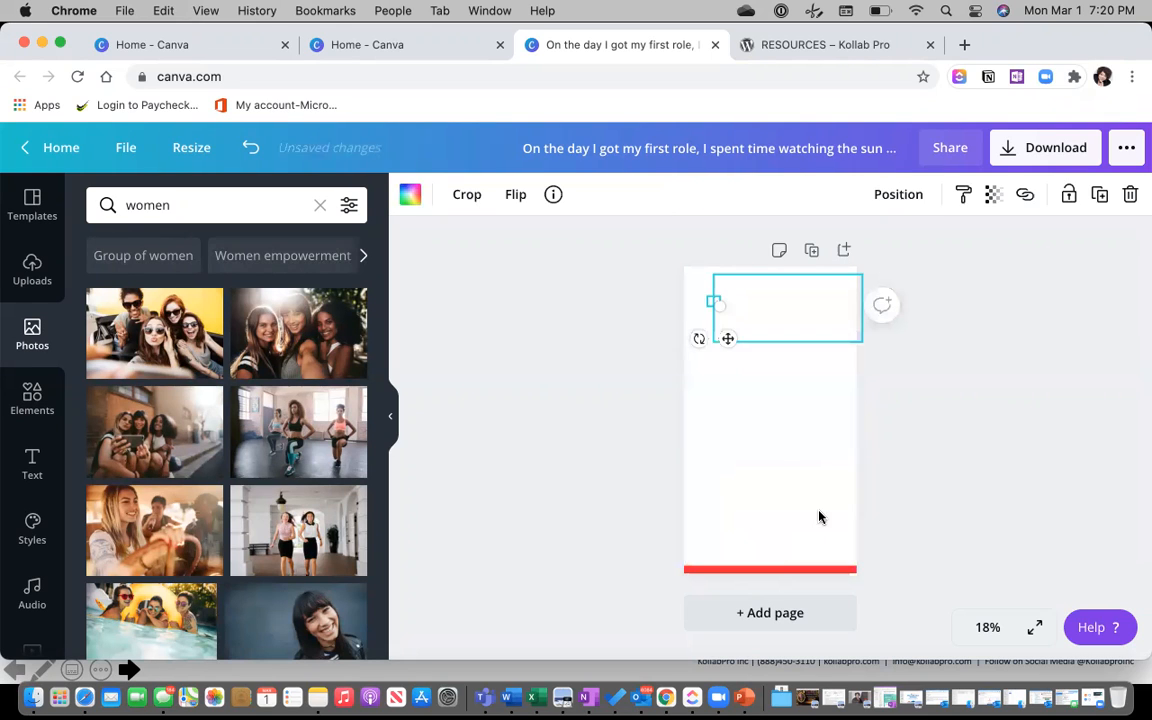
{"action": "key", "text": "Delete"}
{"action": "left_click", "coordinate": [760, 570]}
{"action": "key", "text": "Delete"}
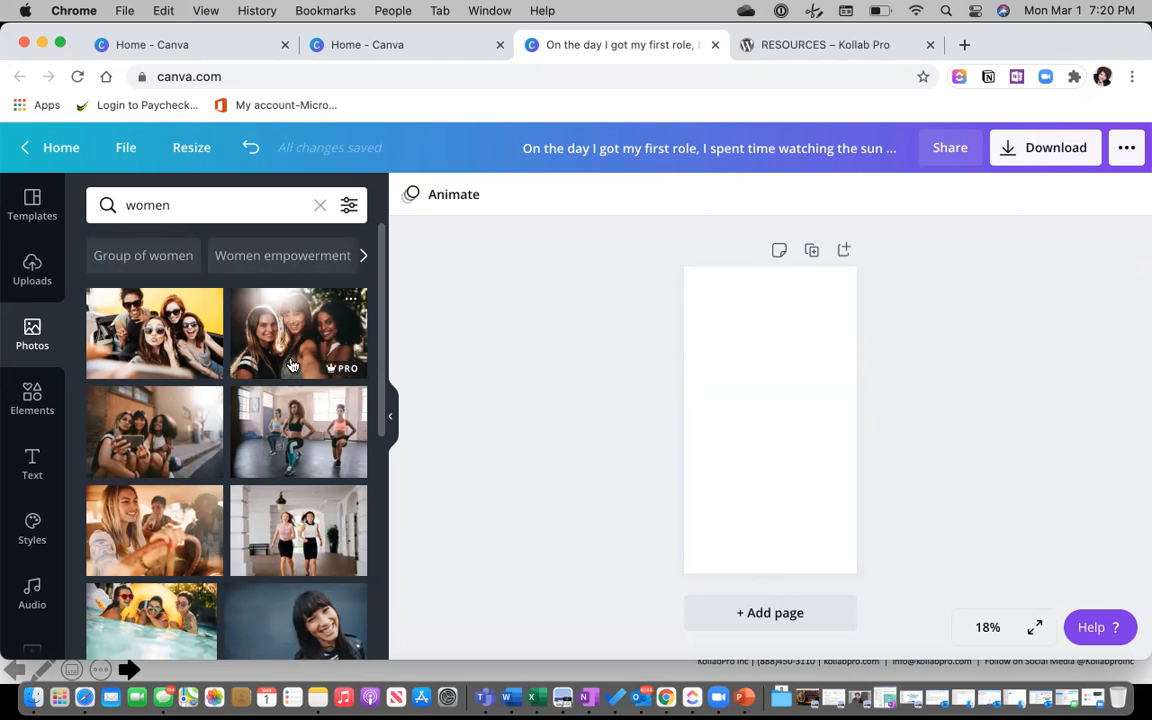
Add the dancing women photo to the page and zoom the canvas to 50%.
{"action": "scroll", "coordinate": [217, 442], "scroll_direction": "down", "scroll_amount": 2}
{"action": "scroll", "coordinate": [217, 442], "scroll_direction": "down", "scroll_amount": 3}
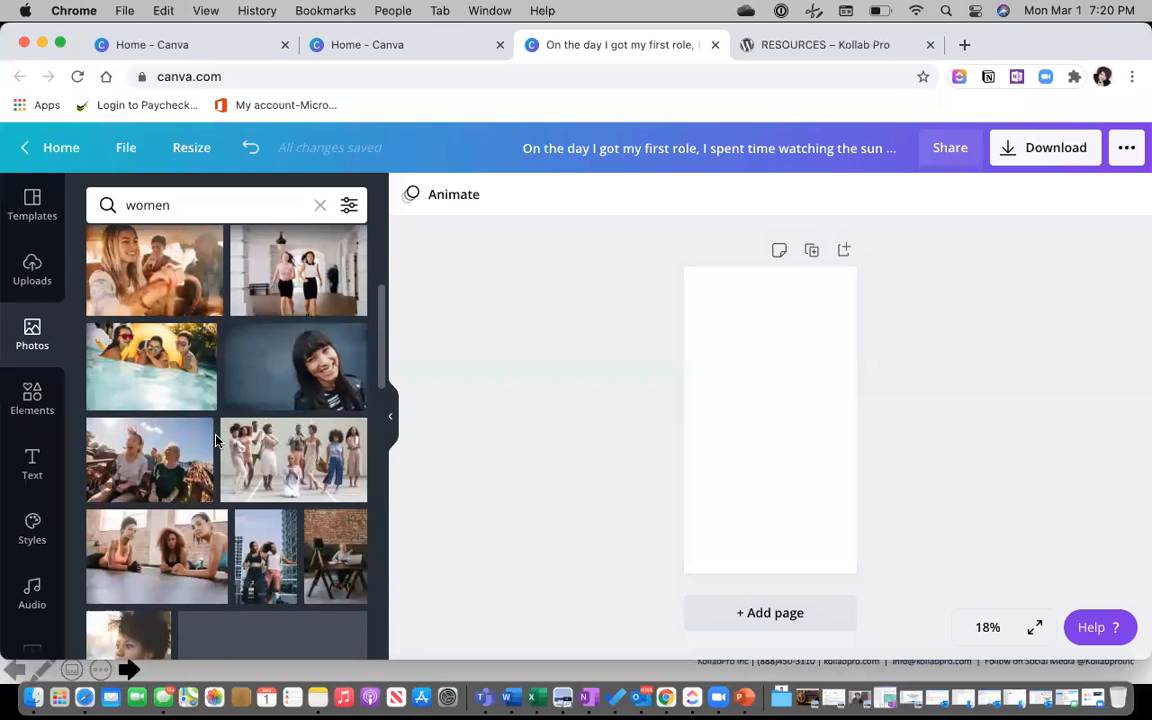
{"action": "scroll", "coordinate": [217, 441], "scroll_direction": "down", "scroll_amount": 1}
{"action": "left_click", "coordinate": [293, 432]}
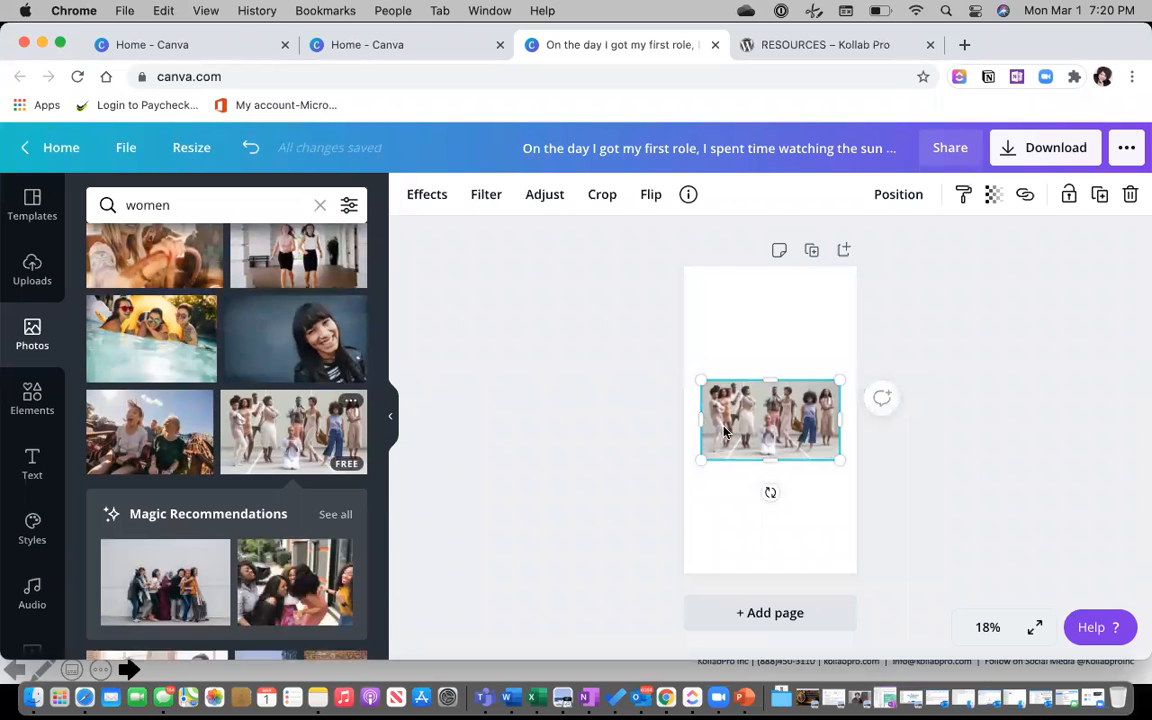
{"action": "left_click", "coordinate": [990, 627]}
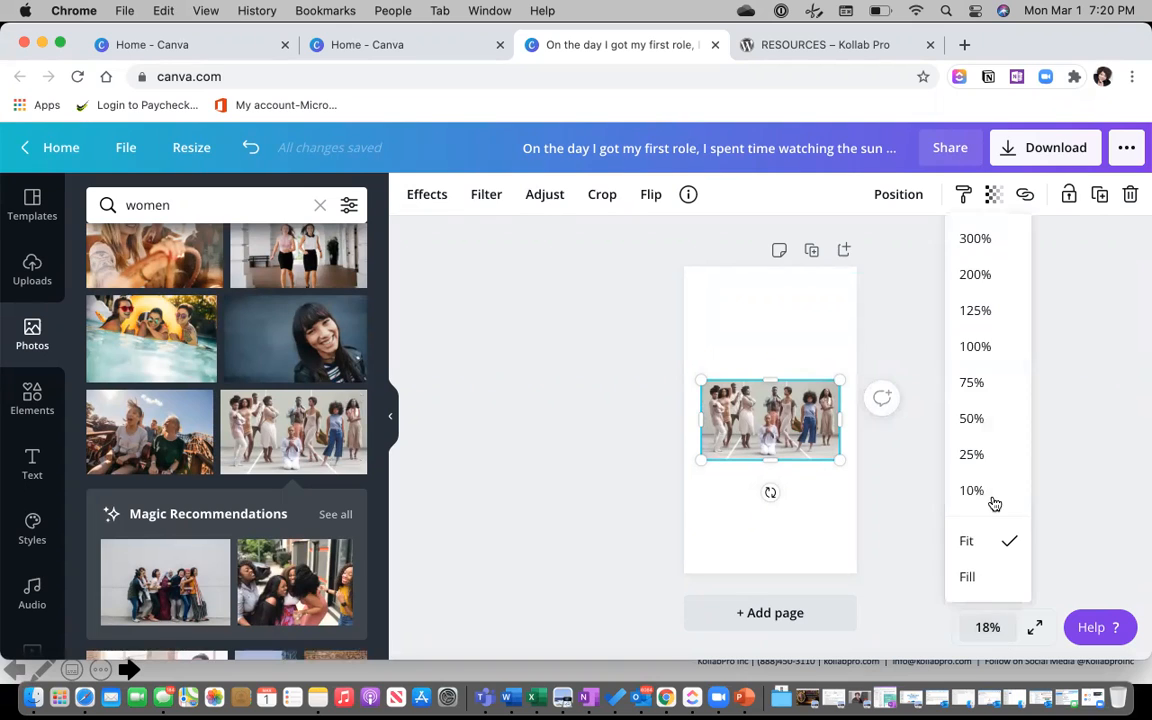
{"action": "left_click", "coordinate": [984, 416]}
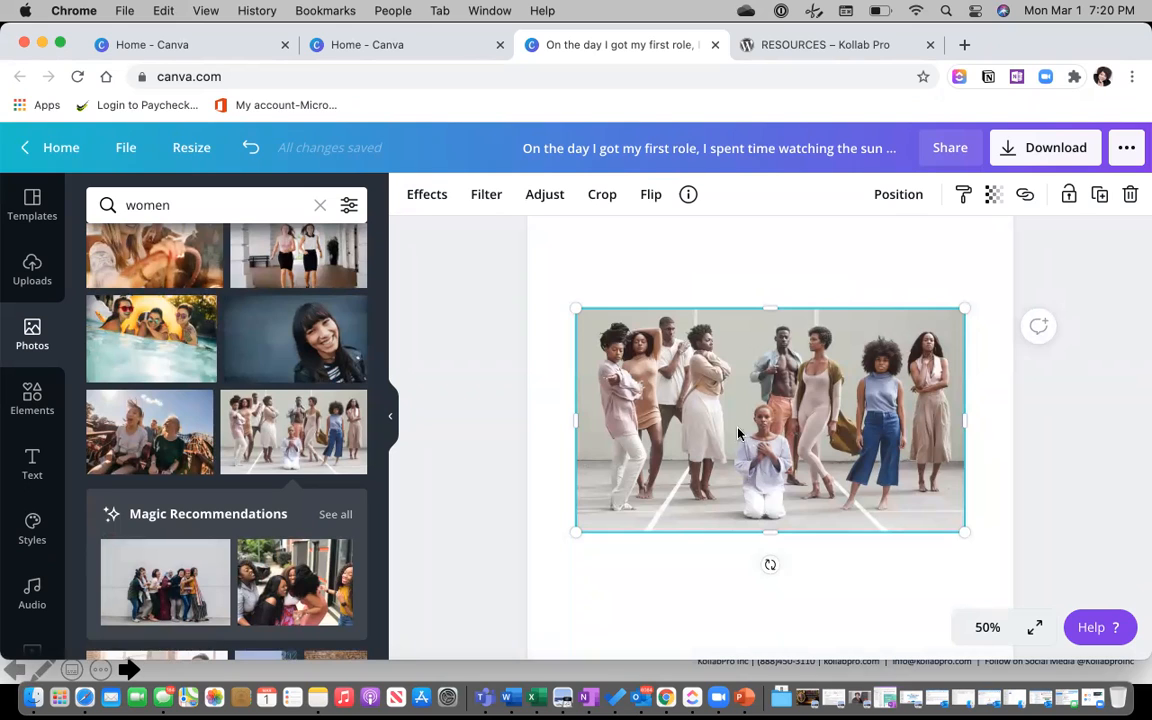
Remove the group photo's background with Background Remover and enlarge the cut-out.
{"action": "left_click", "coordinate": [425, 197]}
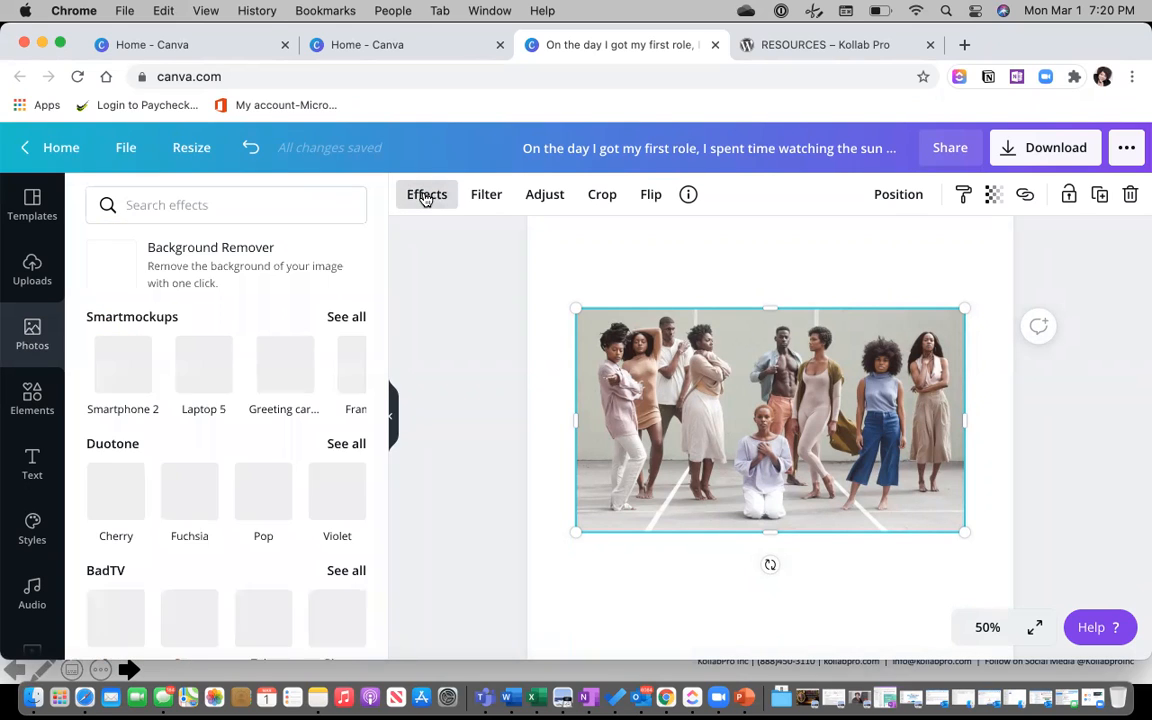
{"action": "left_click", "coordinate": [182, 268]}
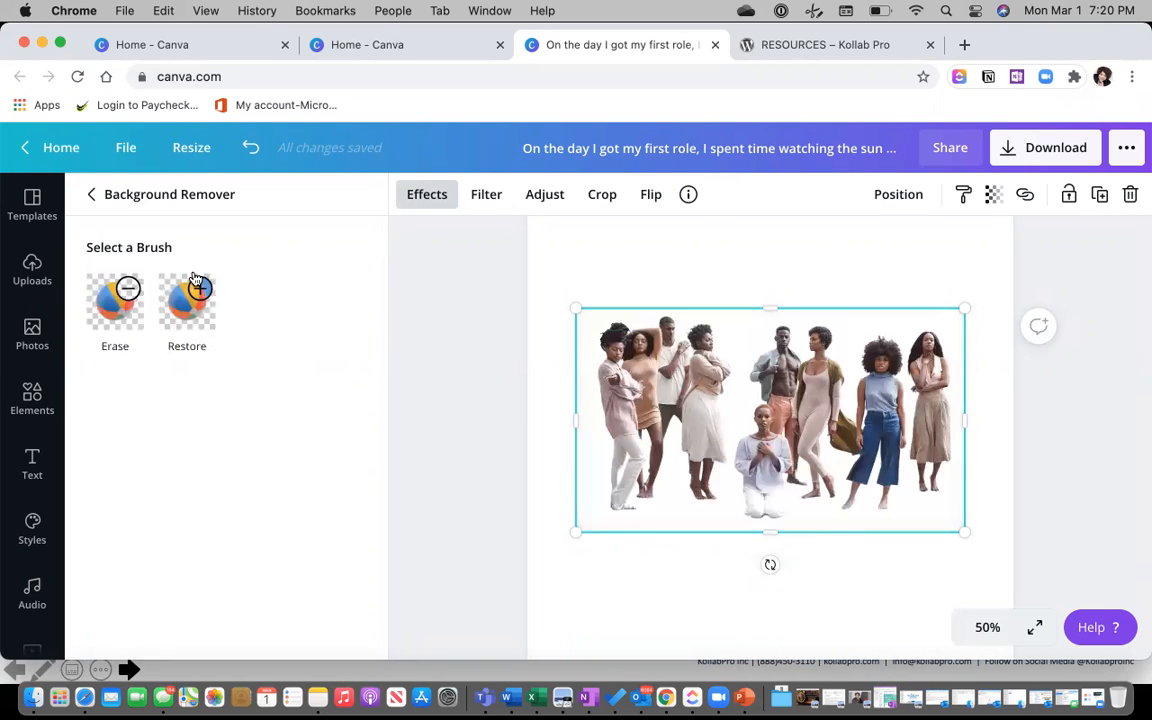
{"action": "left_click_drag", "start_coordinate": [799, 474], "coordinate": [795, 450]}
{"action": "left_click_drag", "start_coordinate": [572, 308], "coordinate": [549, 293]}
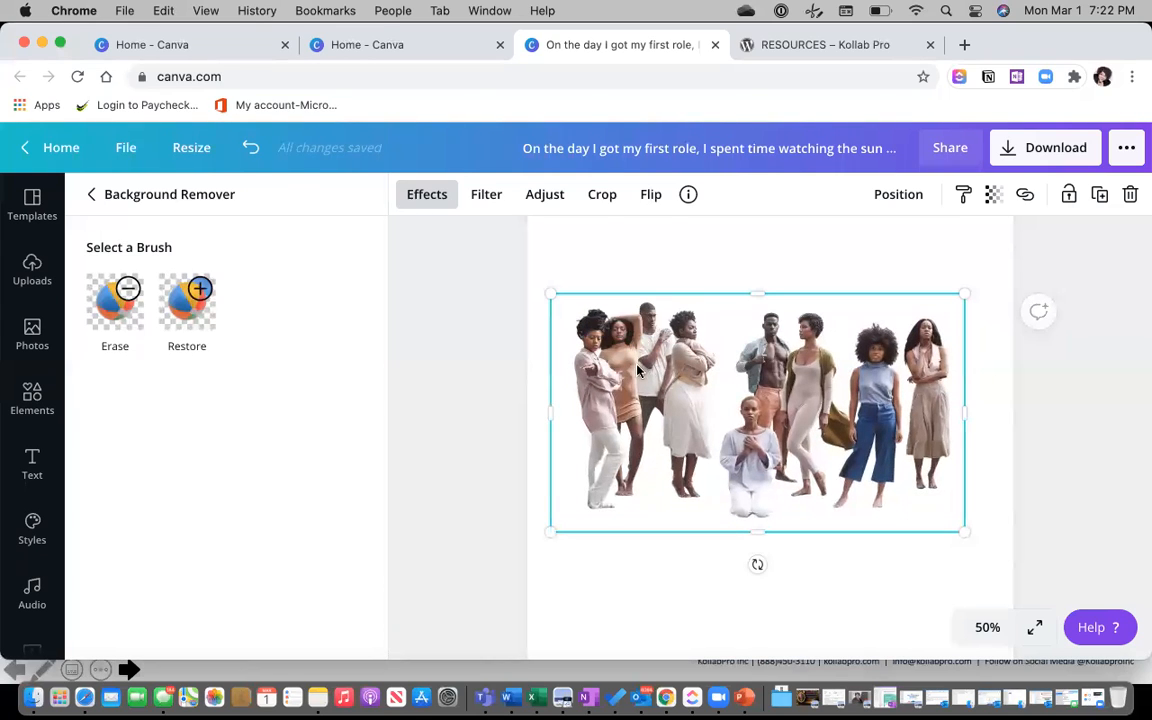
{"action": "left_click", "coordinate": [587, 260]}
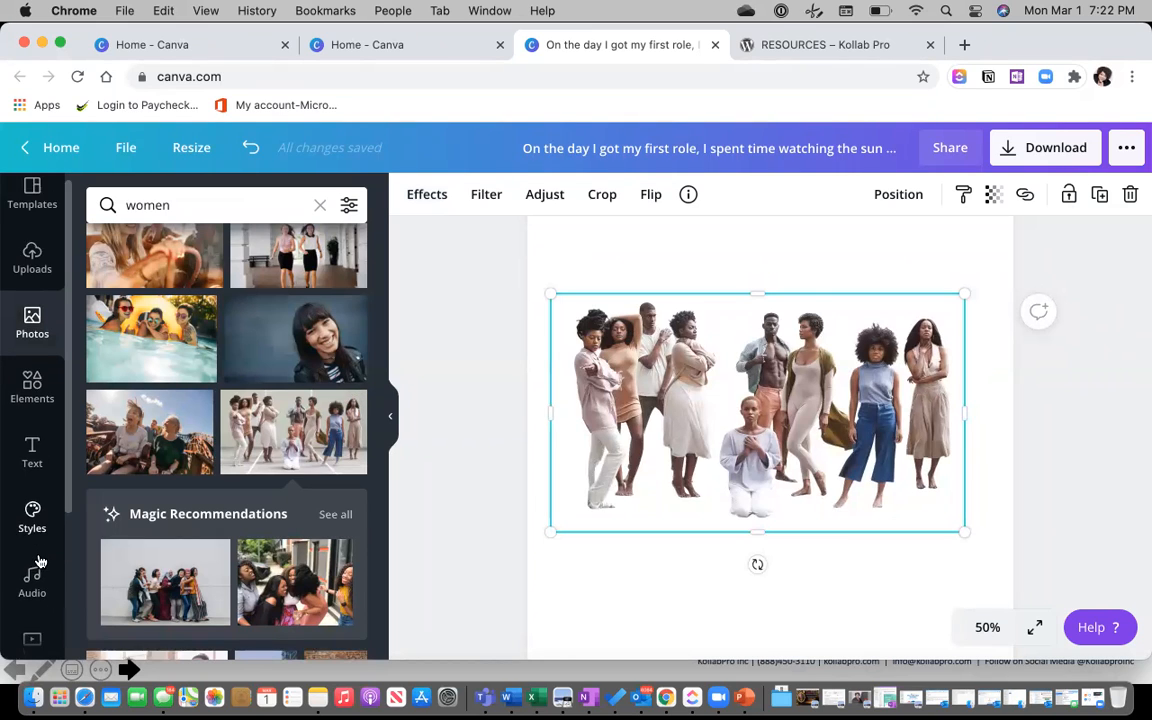
Set the rocky desert landscape as the page background.
{"action": "scroll", "coordinate": [38, 562], "scroll_direction": "down", "scroll_amount": 3}
{"action": "left_click", "coordinate": [32, 495]}
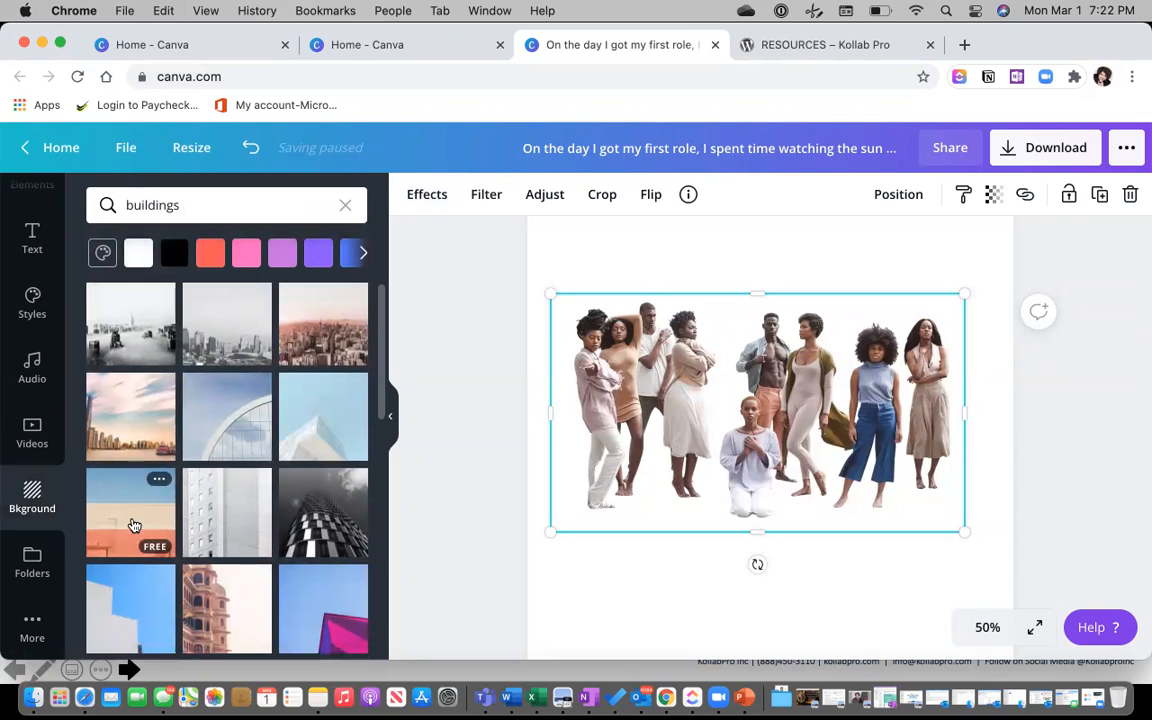
{"action": "scroll", "coordinate": [134, 524], "scroll_direction": "down", "scroll_amount": 10}
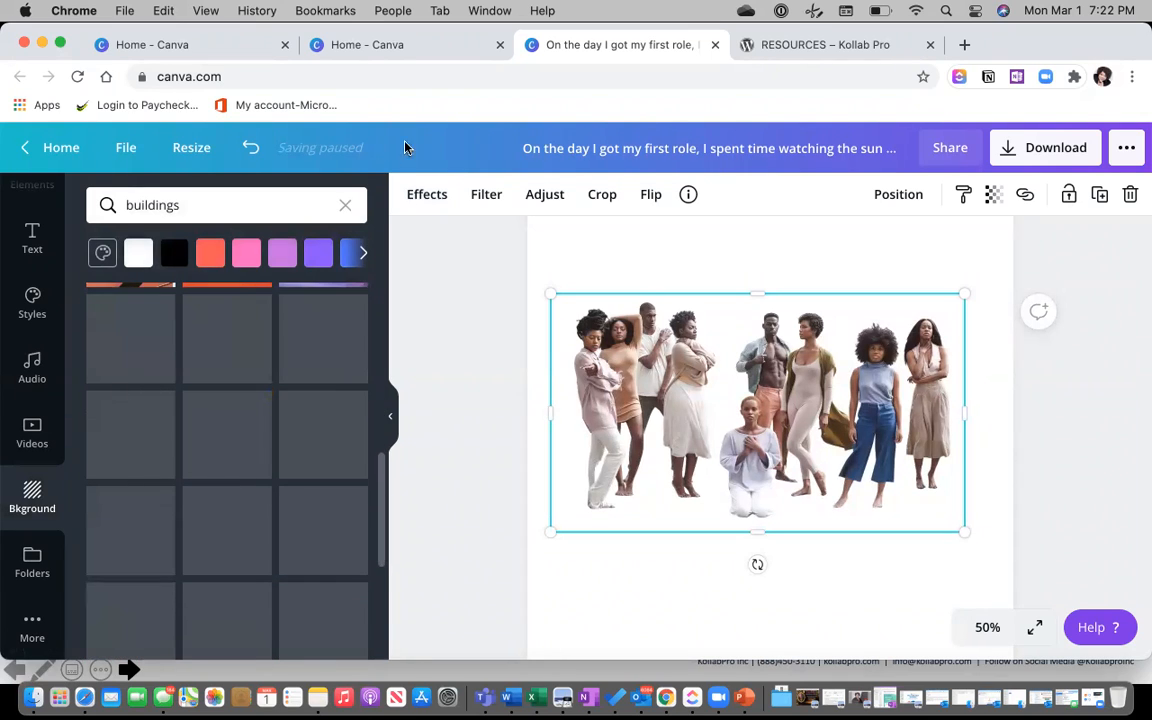
{"action": "left_click", "coordinate": [346, 207]}
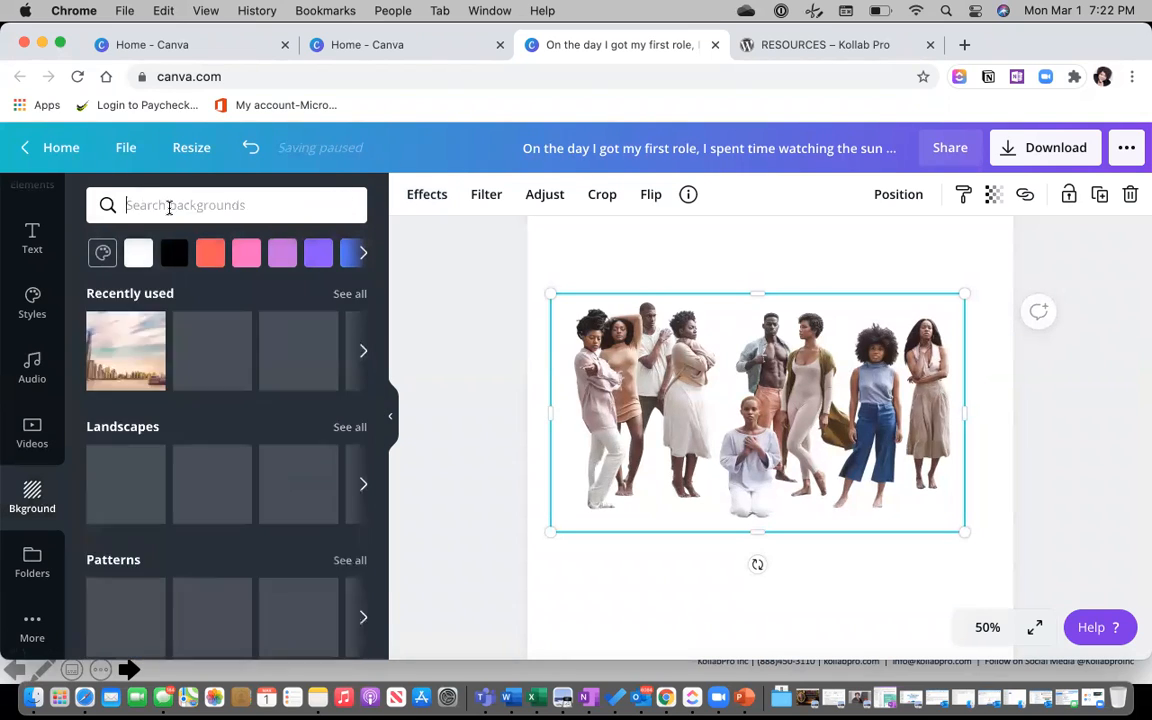
{"action": "scroll", "coordinate": [186, 383], "scroll_direction": "down", "scroll_amount": 3}
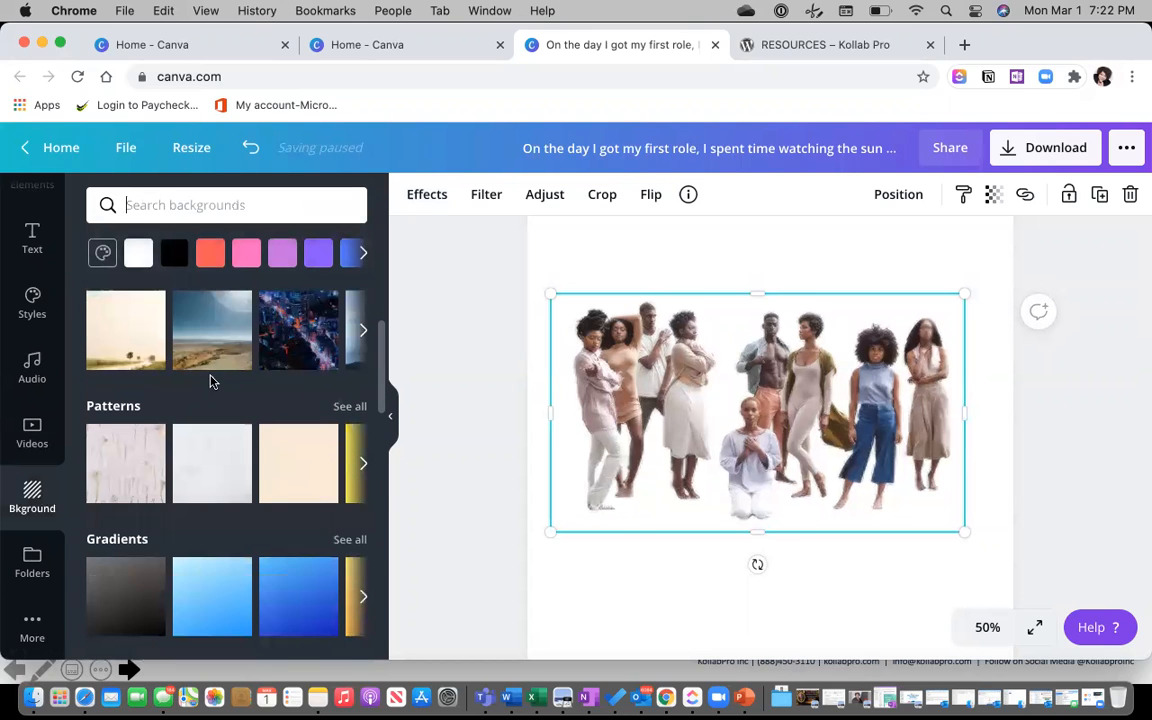
{"action": "left_click", "coordinate": [200, 345]}
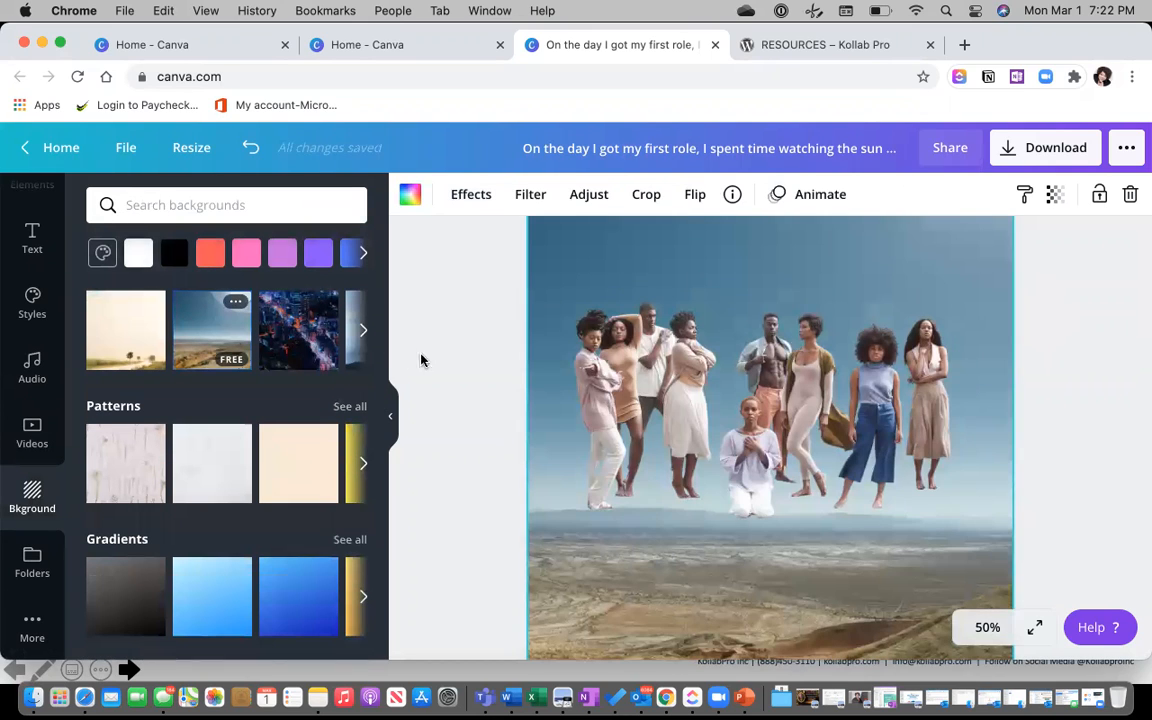
{"action": "scroll", "coordinate": [746, 398], "scroll_direction": "down", "scroll_amount": 3}
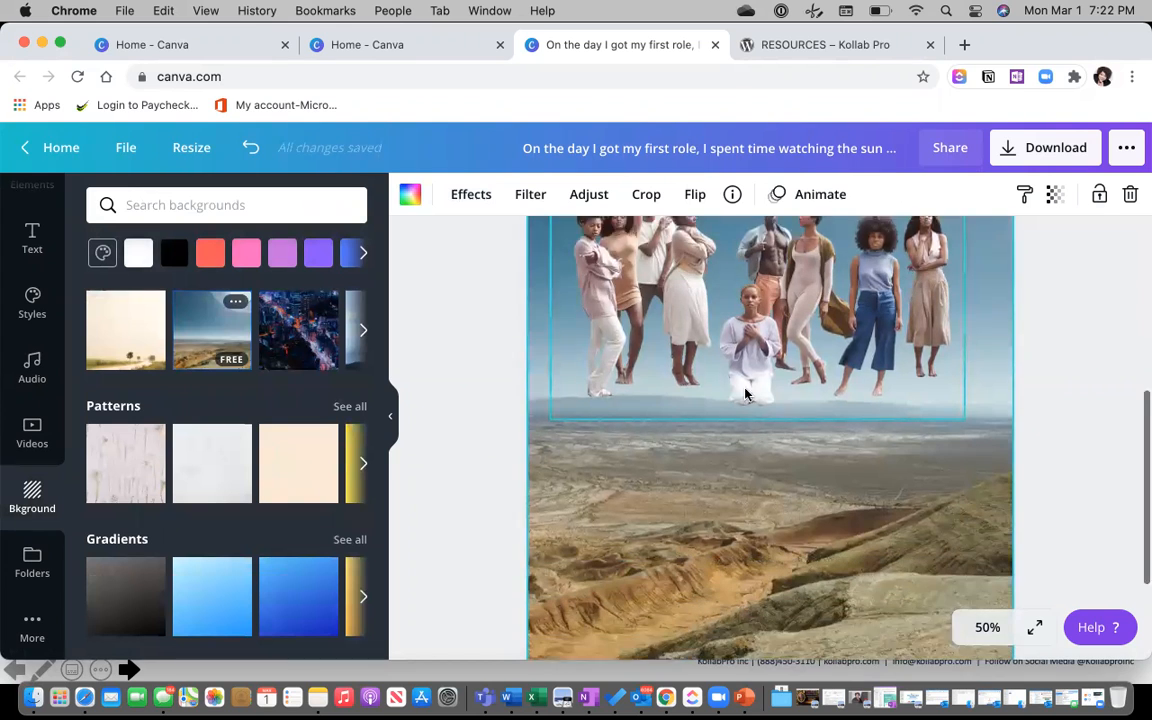
Move the group photo down onto the desert and enlarge it across the page width.
{"action": "left_click", "coordinate": [671, 278]}
{"action": "mouse_move", "coordinate": [766, 468]}
{"action": "left_mouse_down"}
{"action": "mouse_move", "coordinate": [761, 586]}
{"action": "mouse_move", "coordinate": [750, 463]}
{"action": "left_mouse_up"}
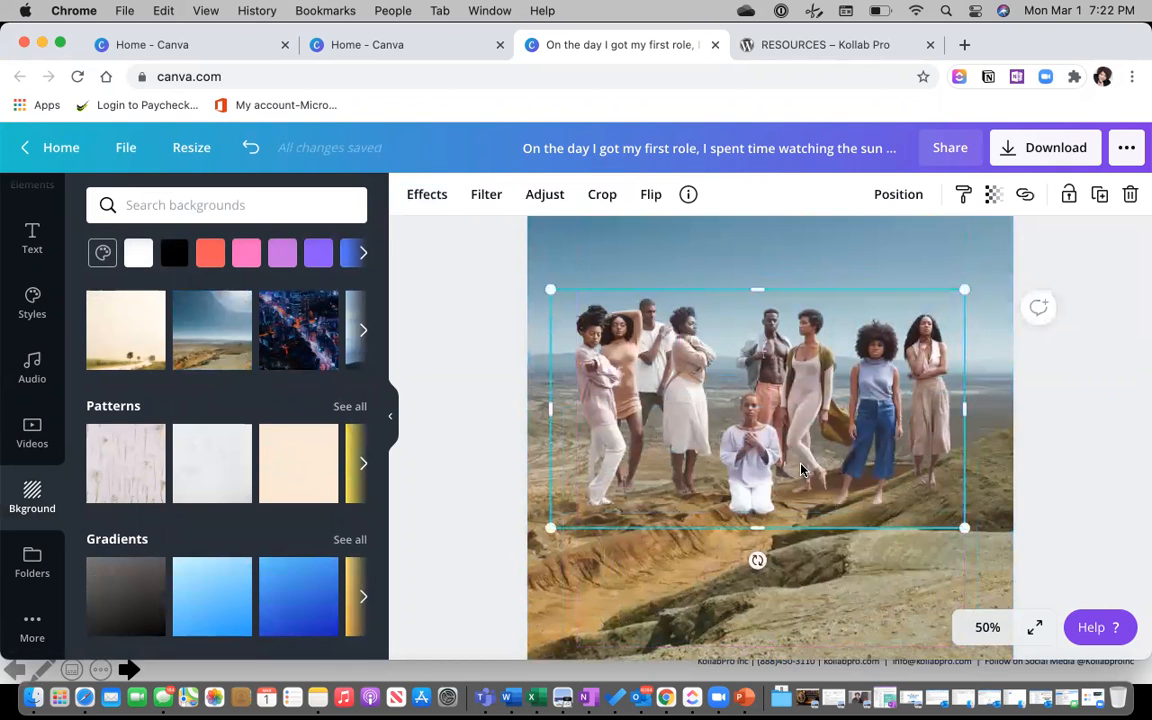
{"action": "left_click_drag", "start_coordinate": [799, 430], "coordinate": [812, 430]}
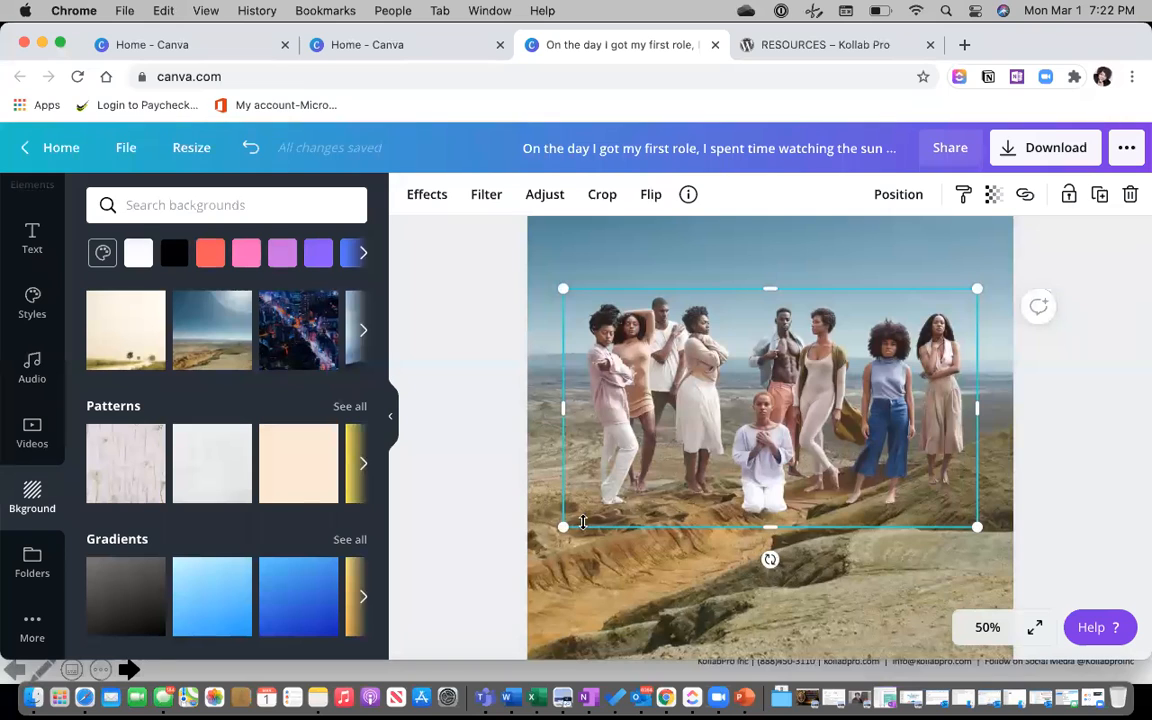
{"action": "left_click_drag", "start_coordinate": [563, 527], "coordinate": [543, 549]}
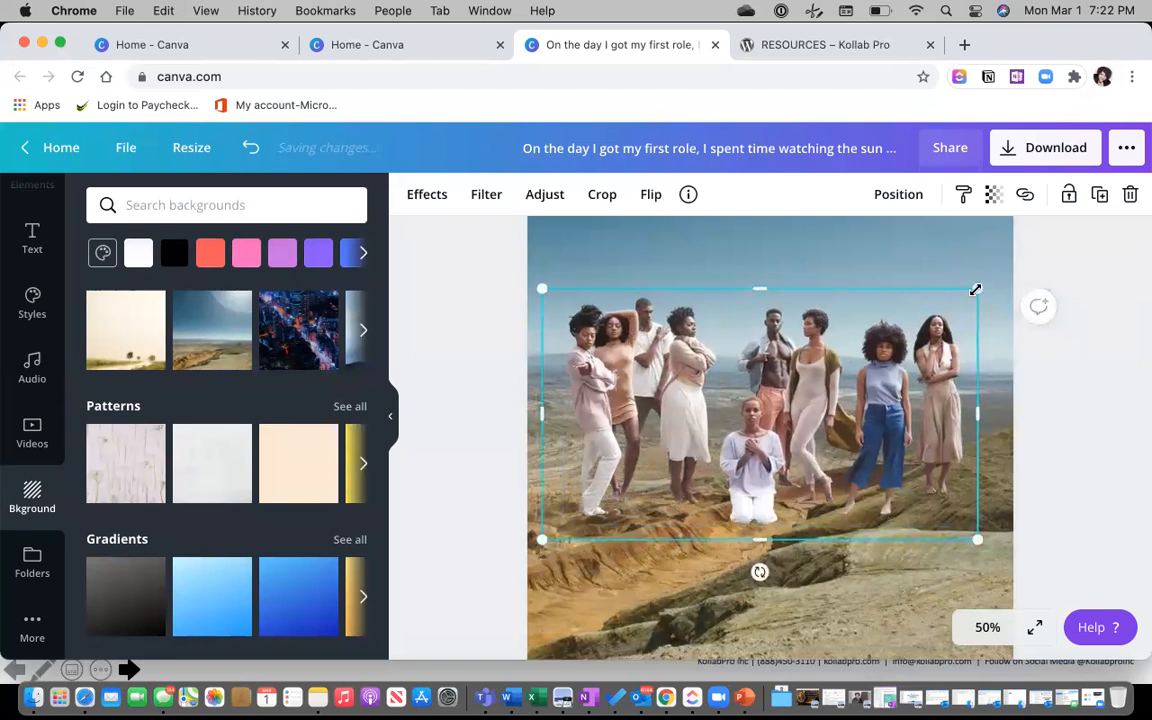
{"action": "left_click_drag", "start_coordinate": [991, 275], "coordinate": [1006, 255]}
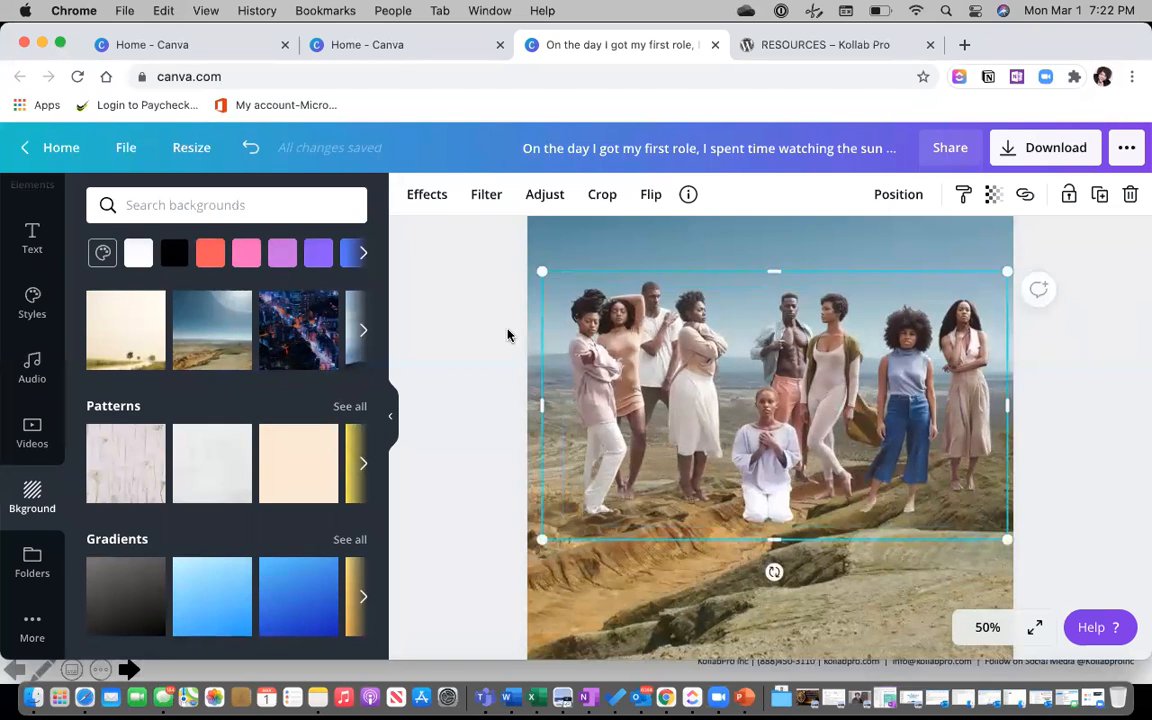
{"action": "left_click", "coordinate": [509, 330]}
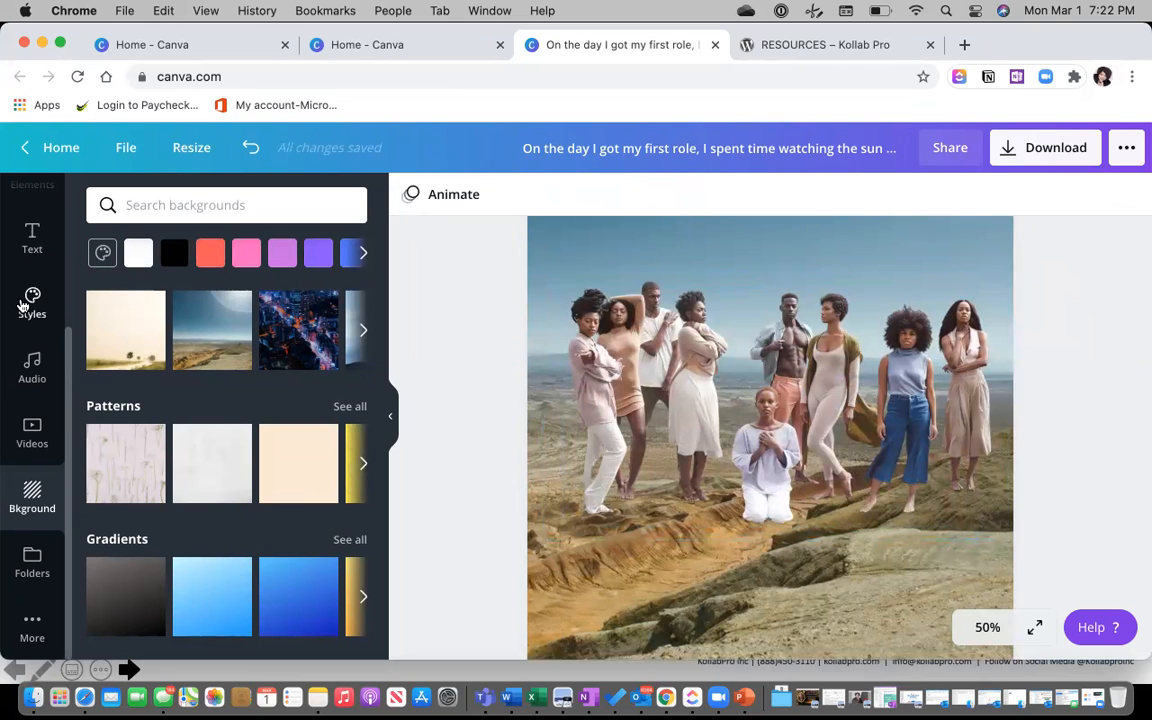
Bring up the Elements library of design elements.
{"action": "scroll", "coordinate": [22, 305], "scroll_direction": "up", "scroll_amount": 5}
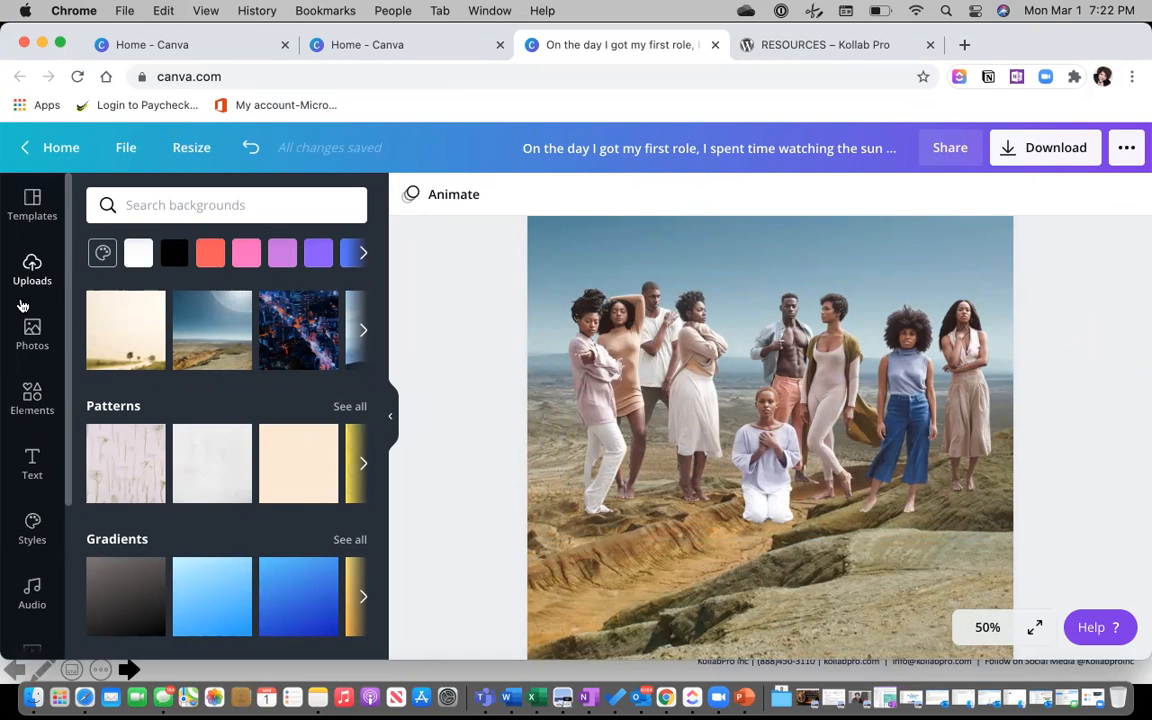
{"action": "left_click", "coordinate": [33, 398]}
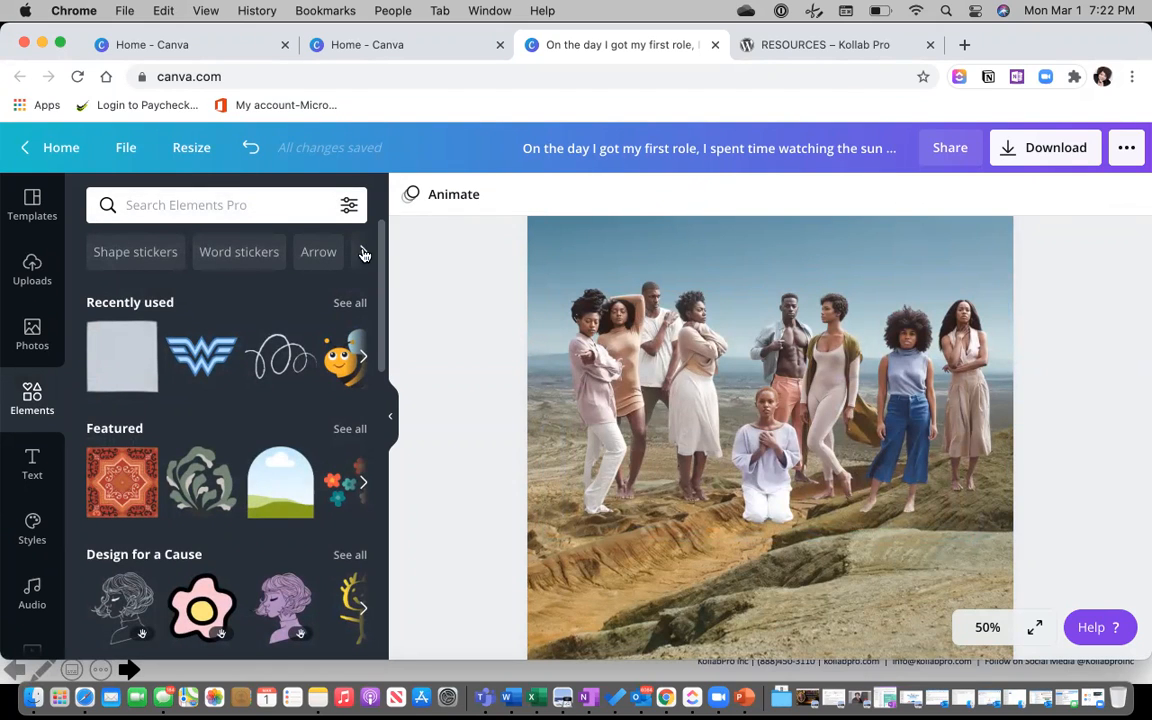
{"action": "scroll", "coordinate": [310, 300], "scroll_direction": "down", "scroll_amount": 5}
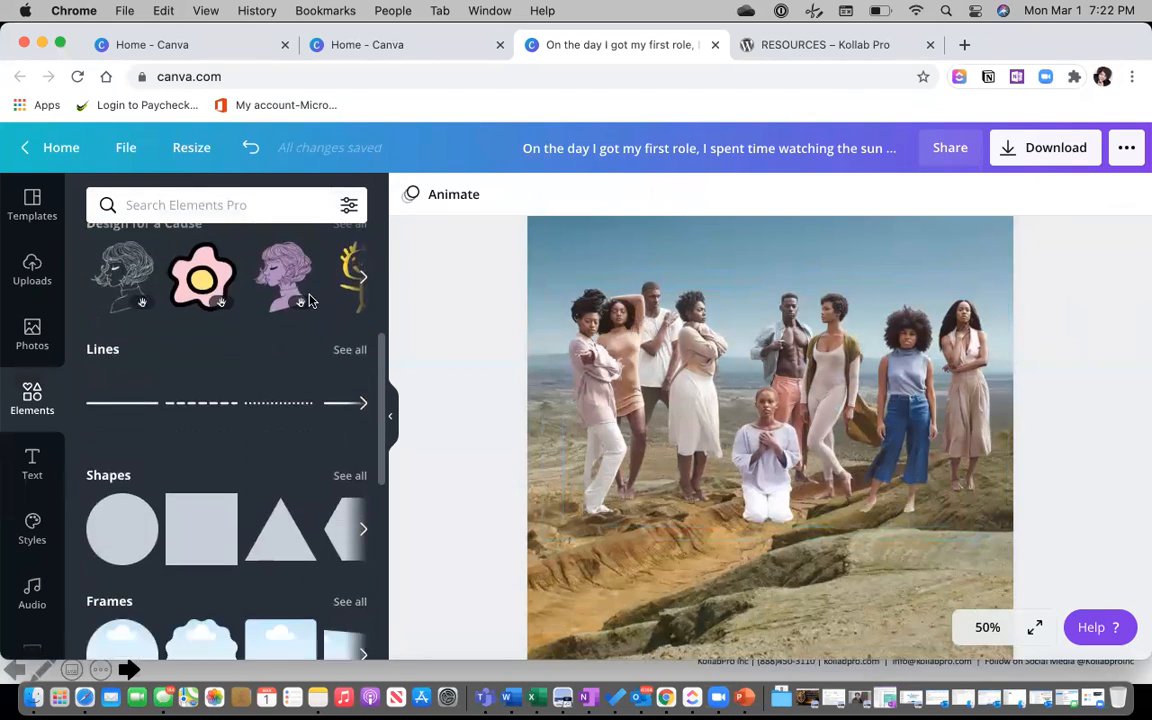
{"action": "scroll", "coordinate": [310, 302], "scroll_direction": "down", "scroll_amount": 1}
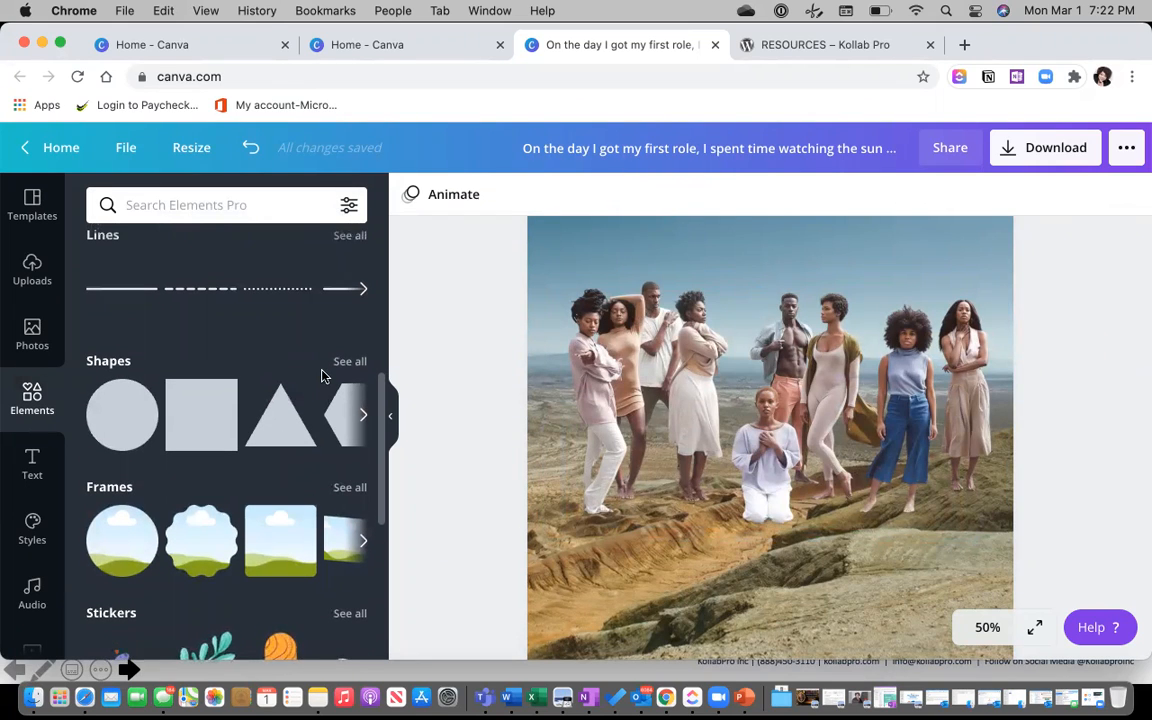
{"action": "scroll", "coordinate": [322, 375], "scroll_direction": "down", "scroll_amount": 2}
{"action": "scroll", "coordinate": [322, 375], "scroll_direction": "down", "scroll_amount": 2}
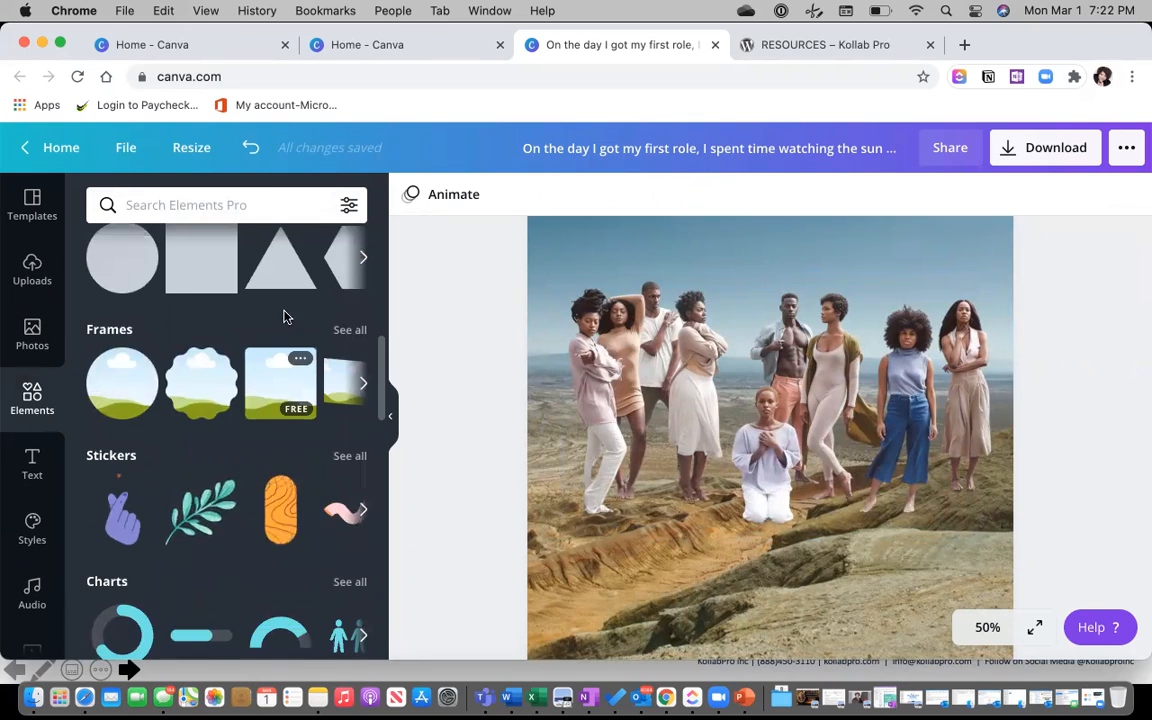
{"action": "scroll", "coordinate": [280, 330], "scroll_direction": "up", "scroll_amount": 4}
{"action": "left_click", "coordinate": [362, 391]}
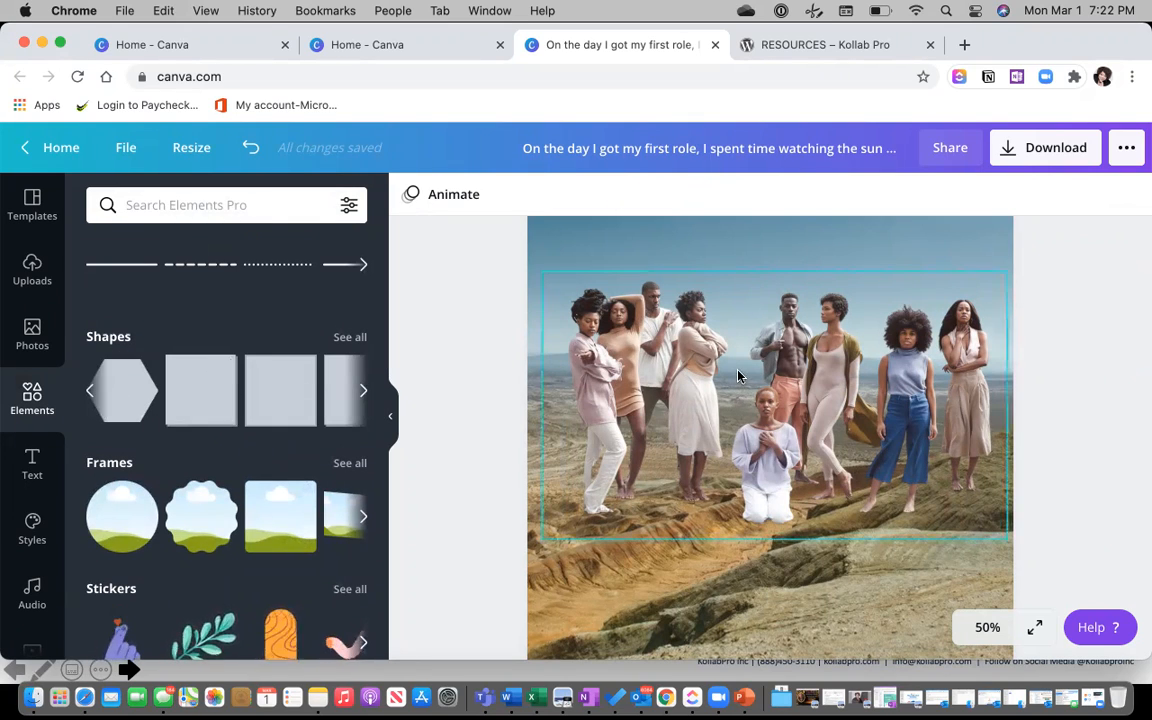
{"action": "left_click", "coordinate": [663, 332]}
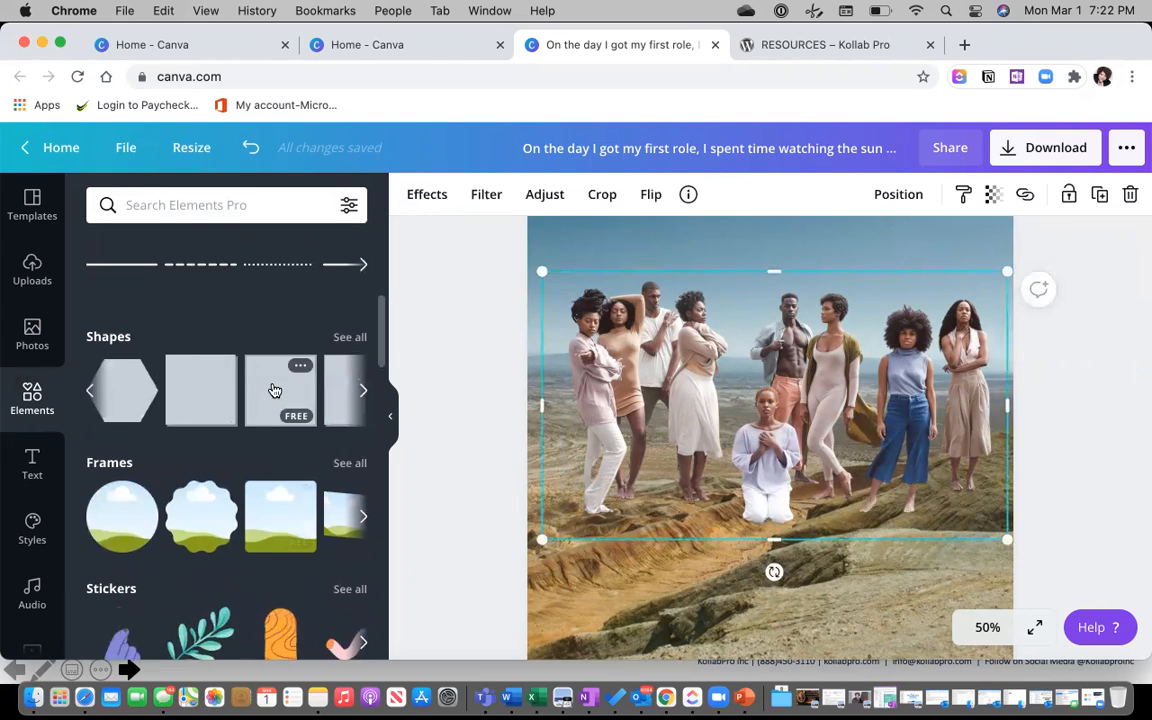
{"action": "left_click_drag", "start_coordinate": [305, 388], "coordinate": [736, 432]}
{"action": "left_click_drag", "start_coordinate": [581, 392], "coordinate": [555, 393]}
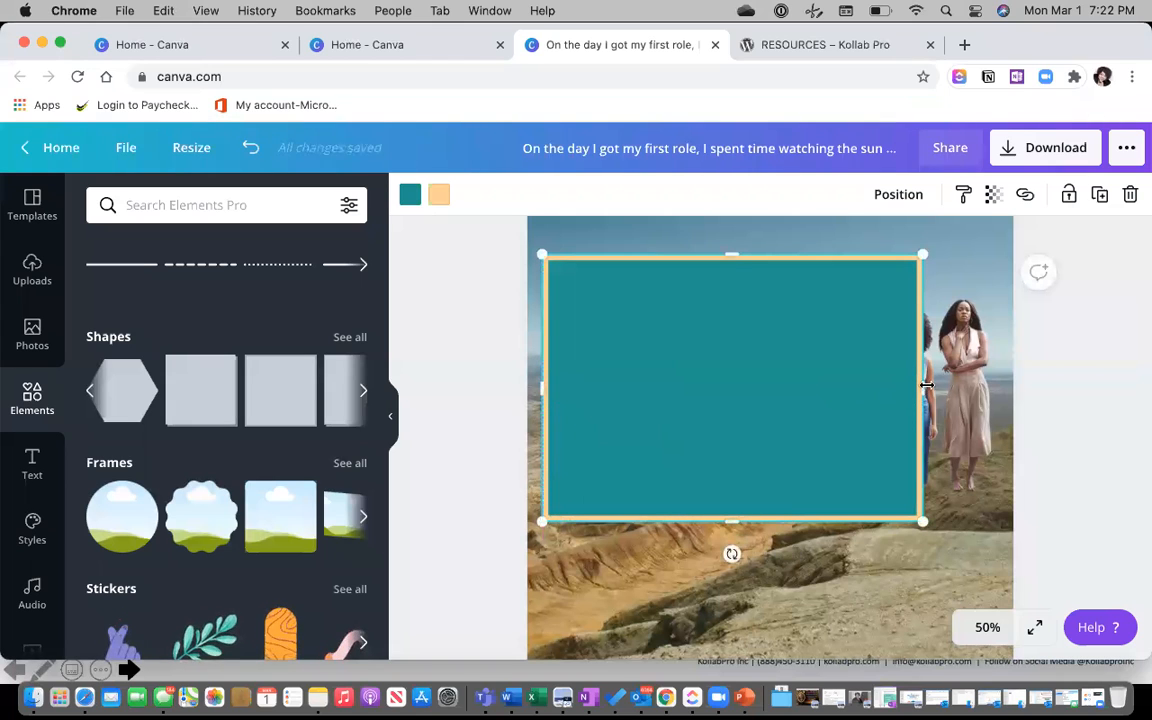
{"action": "left_click_drag", "start_coordinate": [1000, 380], "coordinate": [1008, 378]}
{"action": "mouse_move", "coordinate": [537, 388]}
{"action": "left_mouse_down"}
{"action": "mouse_move", "coordinate": [527, 391]}
{"action": "mouse_move", "coordinate": [537, 390]}
{"action": "left_mouse_up"}
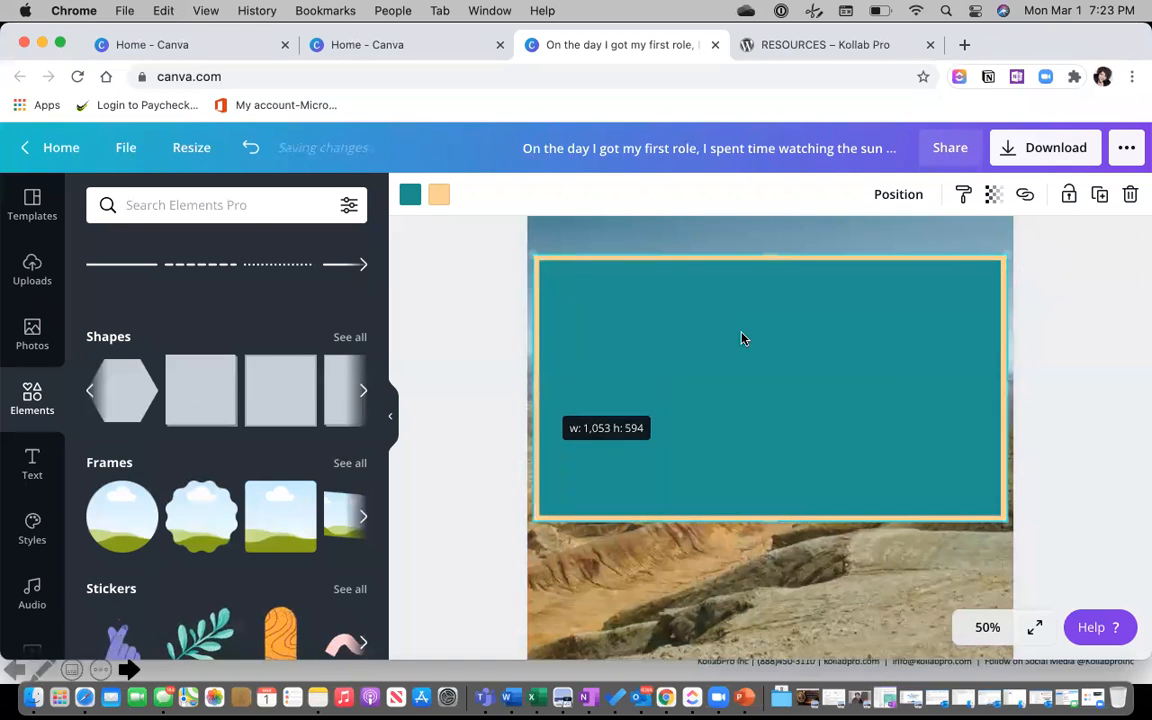
{"action": "left_click", "coordinate": [900, 196]}
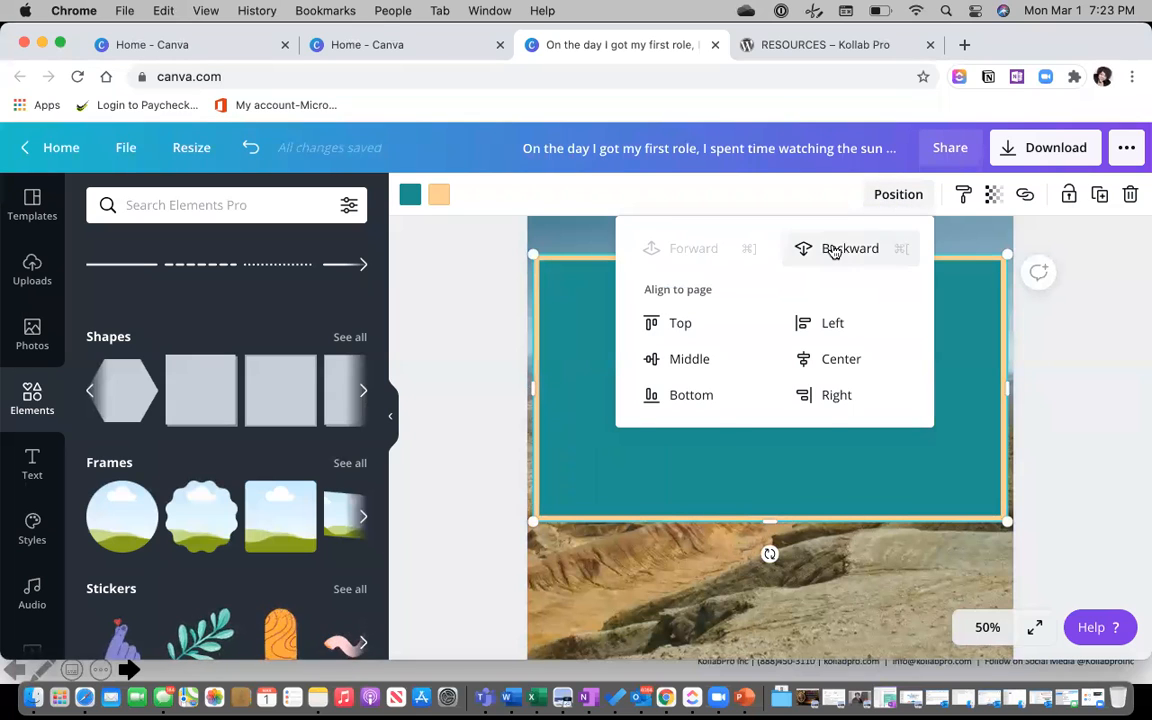
{"action": "left_click", "coordinate": [833, 249]}
{"action": "left_click", "coordinate": [762, 507]}
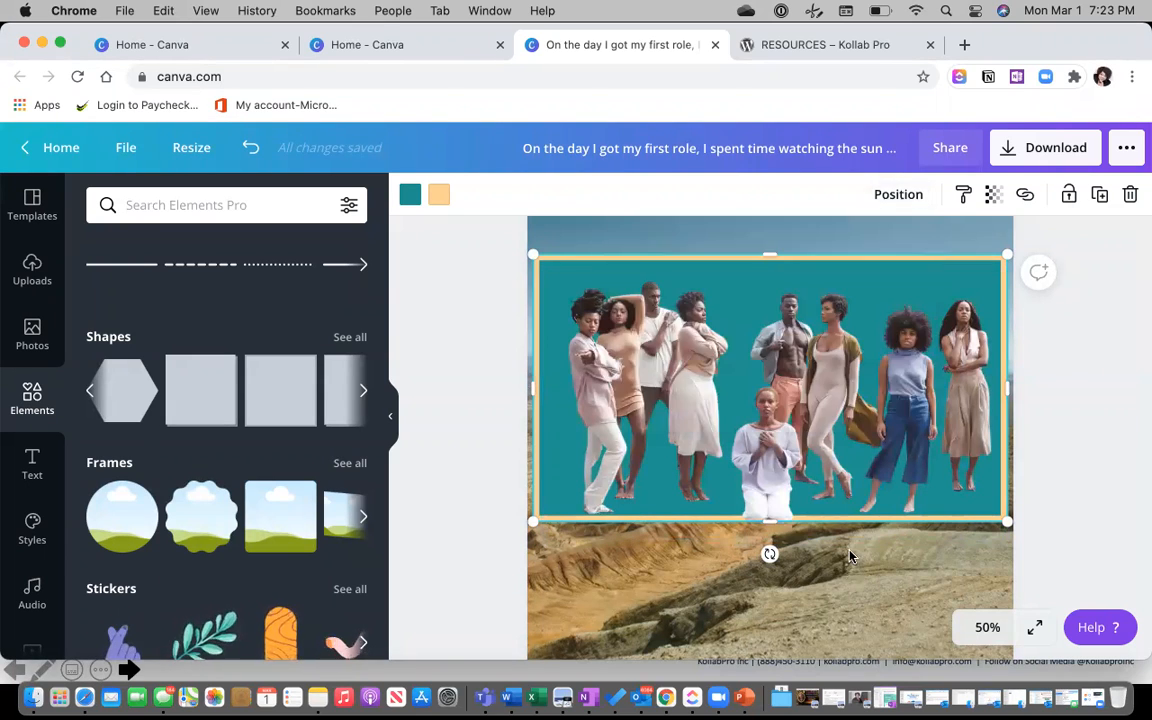
{"action": "left_click_drag", "start_coordinate": [975, 498], "coordinate": [967, 489]}
{"action": "mouse_move", "coordinate": [797, 422]}
{"action": "left_mouse_down"}
{"action": "mouse_move", "coordinate": [810, 411]}
{"action": "mouse_move", "coordinate": [790, 418]}
{"action": "left_mouse_up"}
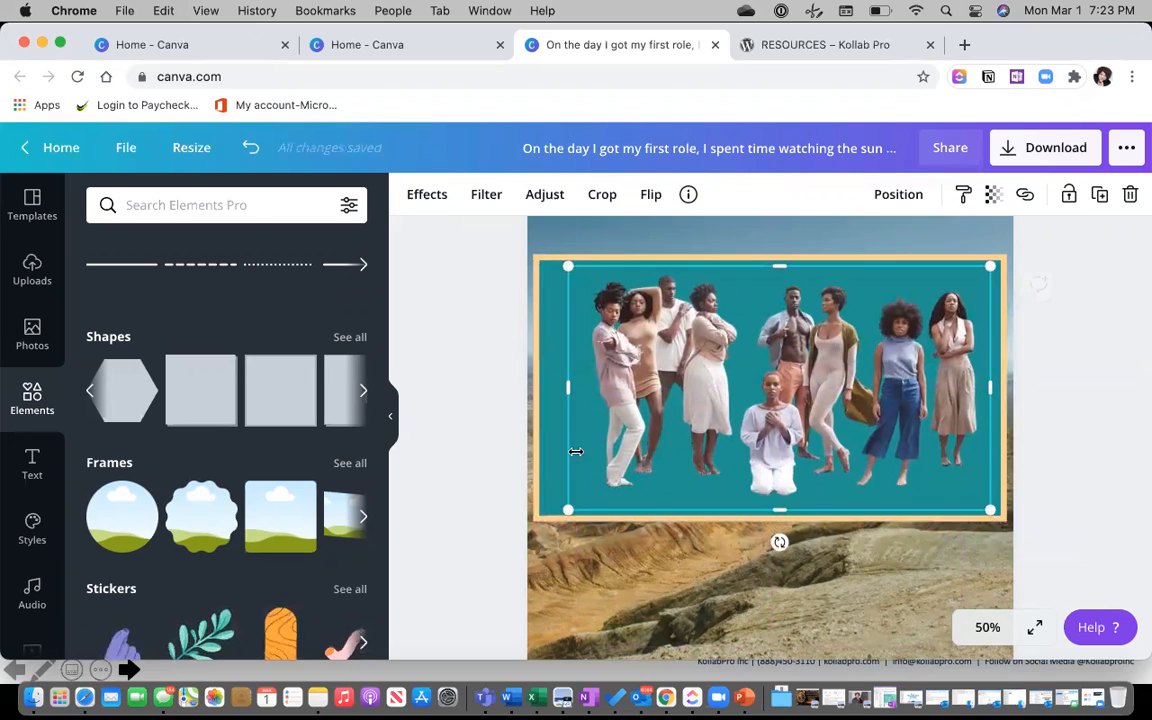
{"action": "left_click_drag", "start_coordinate": [552, 511], "coordinate": [533, 522]}
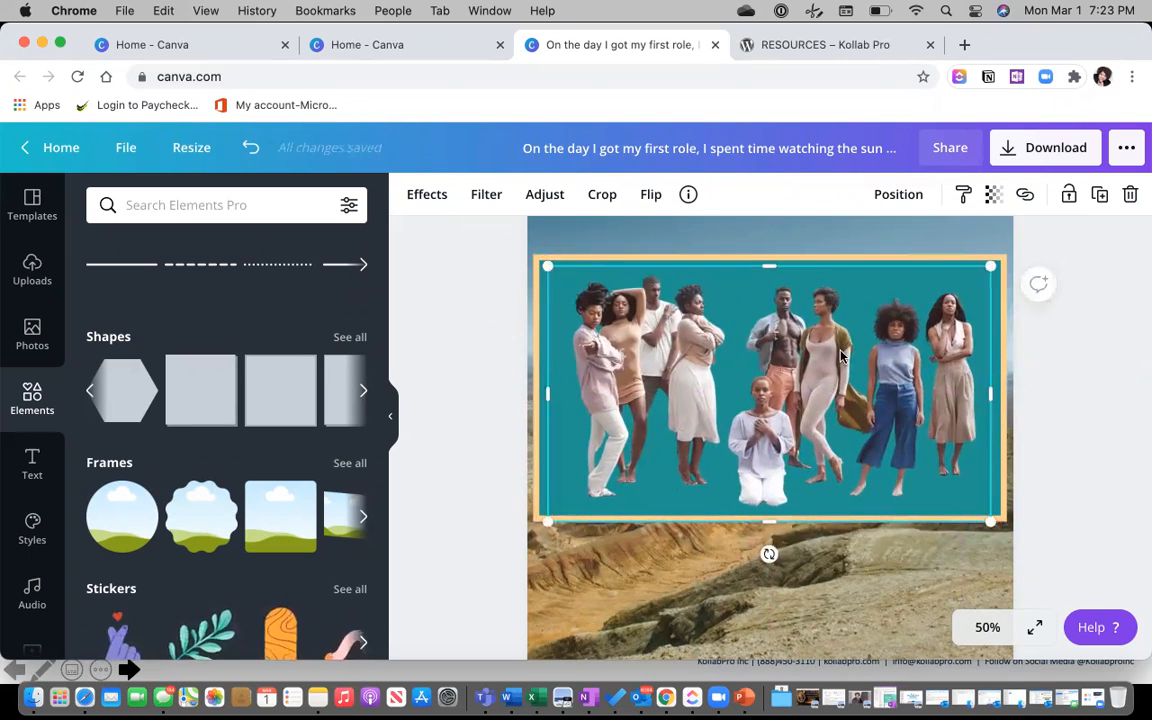
{"action": "left_click", "coordinate": [828, 552]}
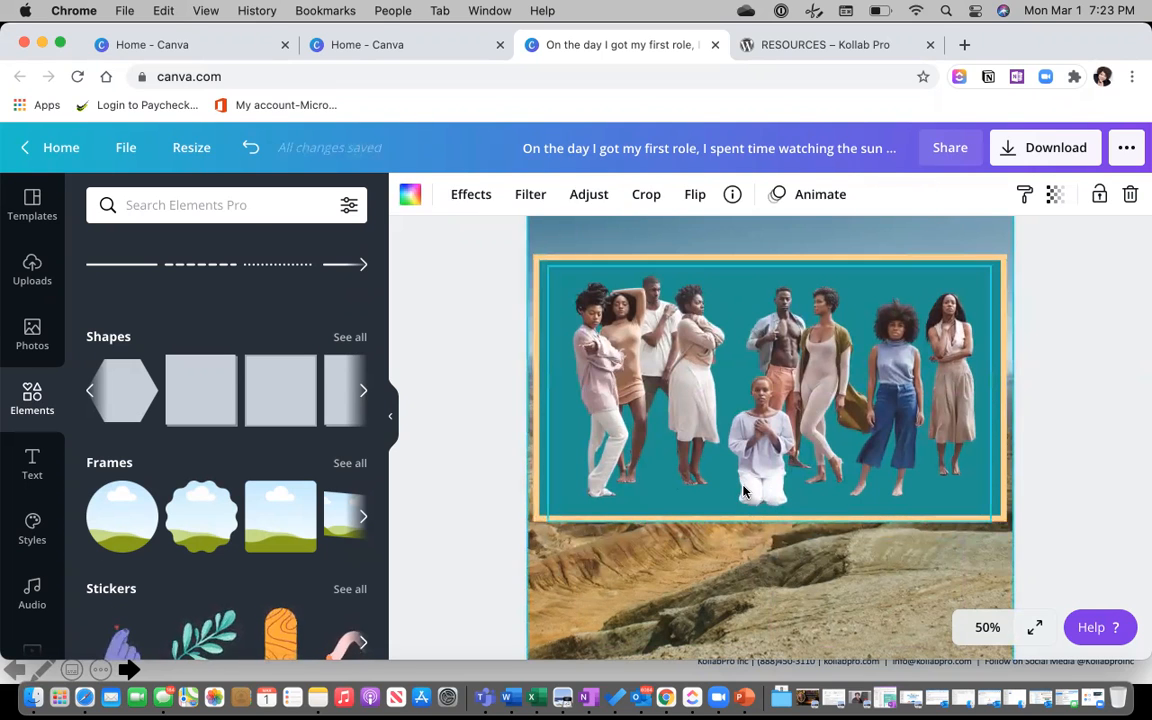
{"action": "scroll", "coordinate": [746, 489], "scroll_direction": "down", "scroll_amount": 3}
{"action": "scroll", "coordinate": [743, 491], "scroll_direction": "up", "scroll_amount": 1}
{"action": "scroll", "coordinate": [743, 491], "scroll_direction": "up", "scroll_amount": 2}
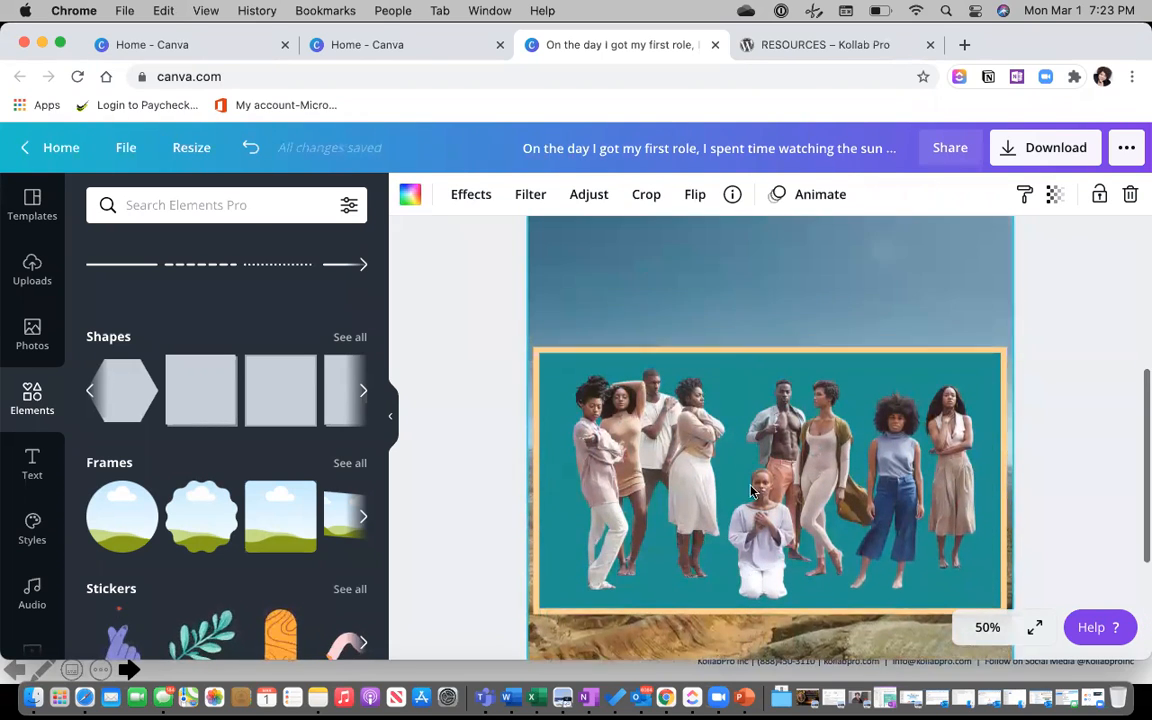
{"action": "left_click", "coordinate": [716, 369]}
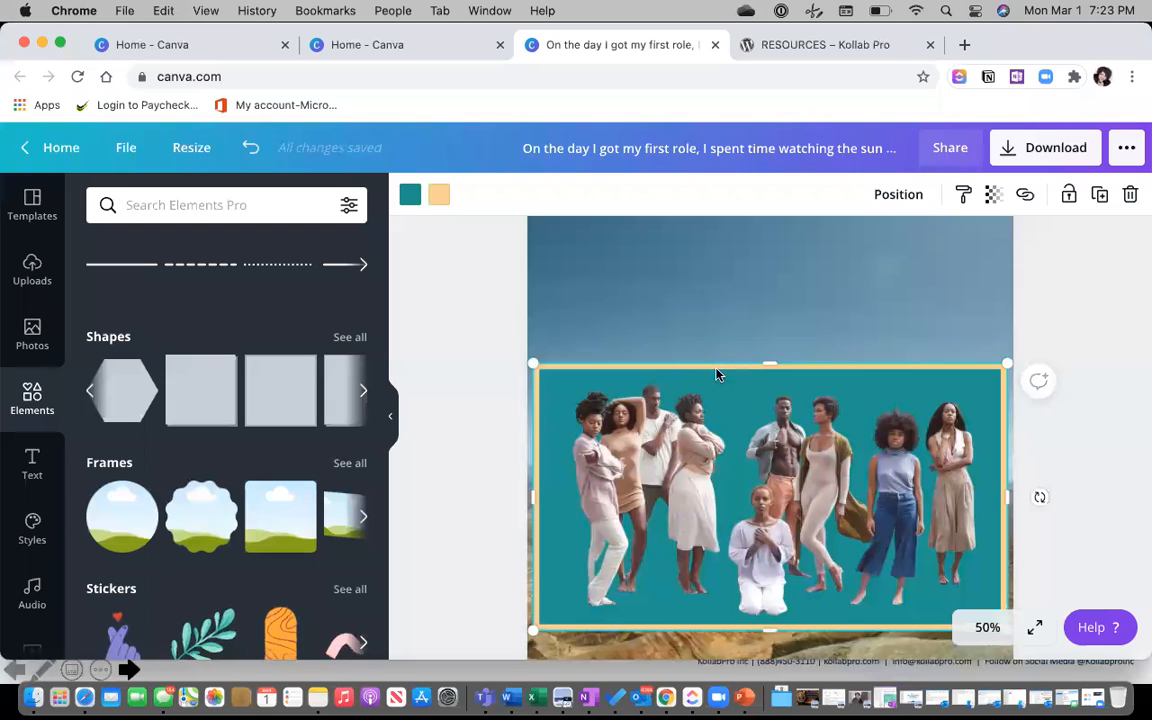
{"action": "key", "text": "Delete"}
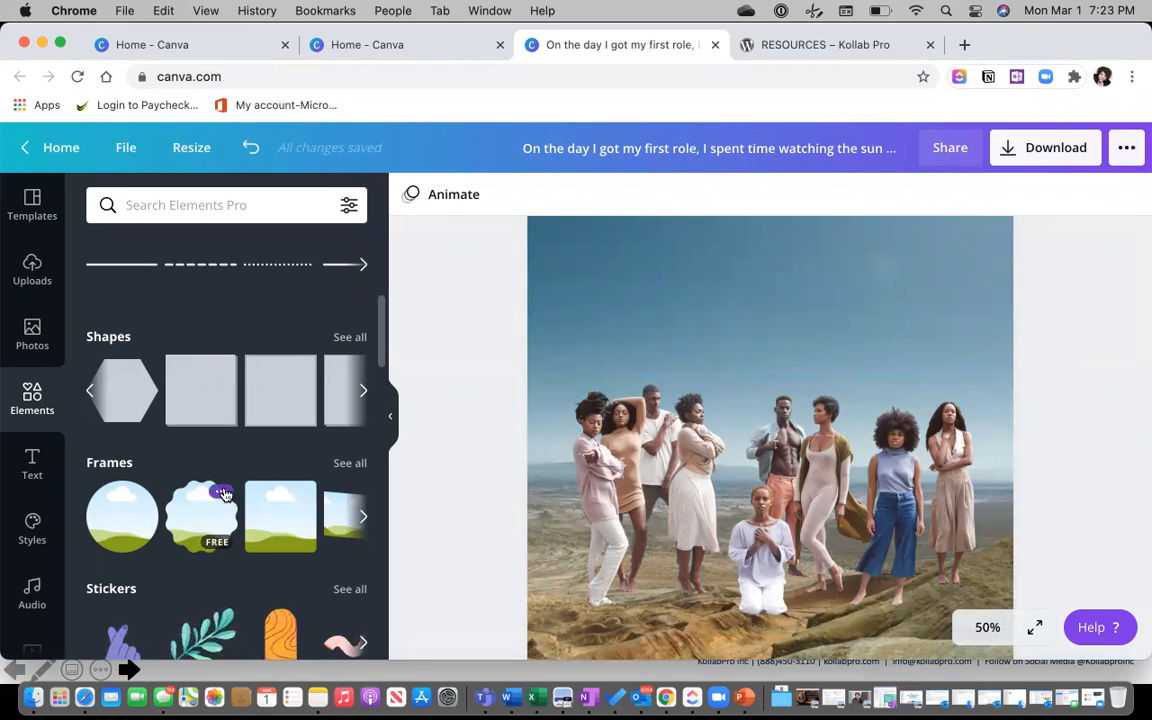
Try a tall torn-paper frame from the Frames list, then remove it.
{"action": "scroll", "coordinate": [224, 494], "scroll_direction": "down", "scroll_amount": 3}
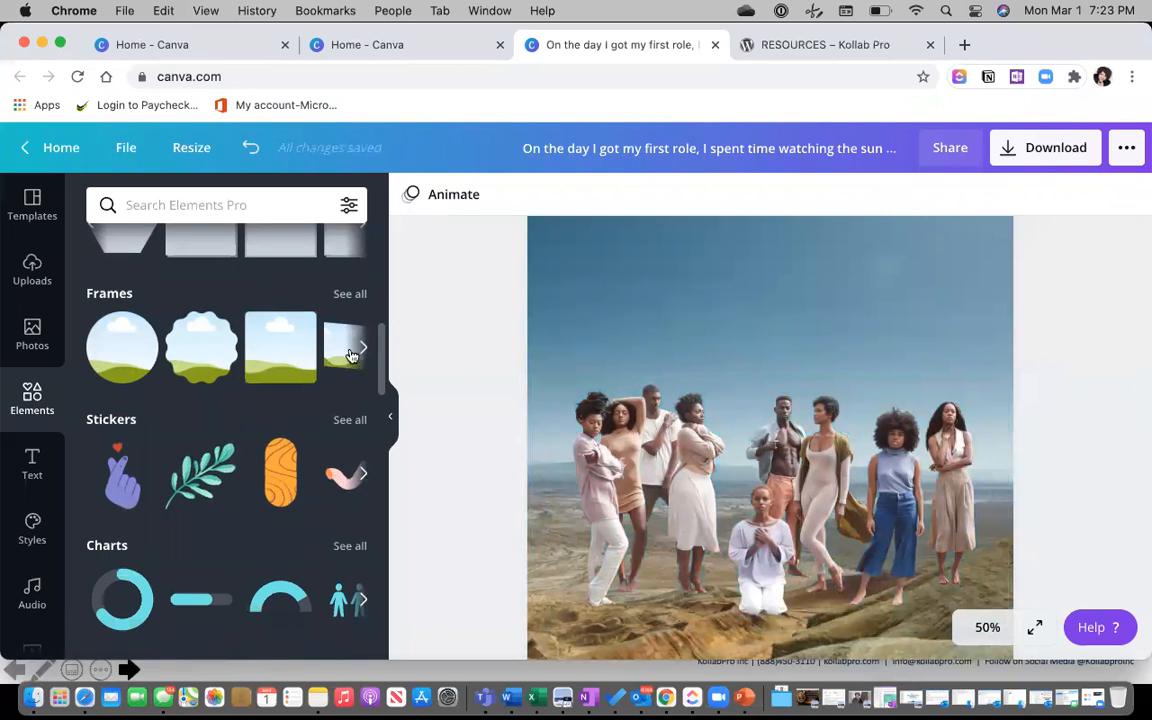
{"action": "left_click", "coordinate": [360, 349]}
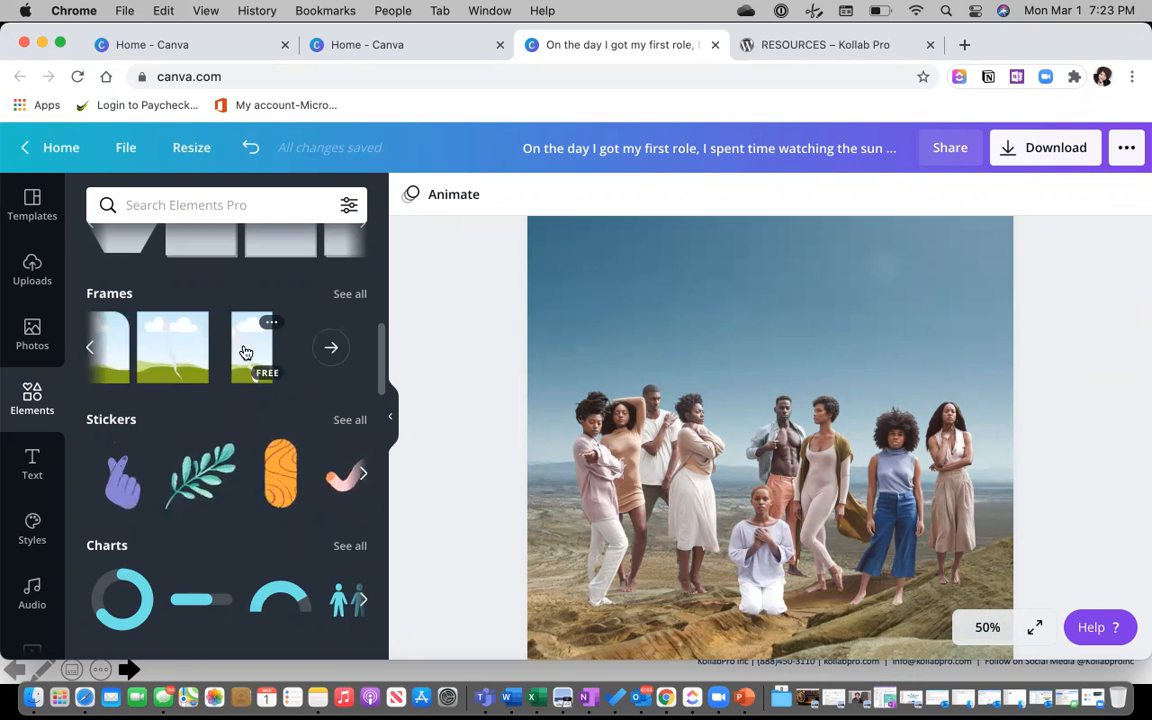
{"action": "left_click", "coordinate": [246, 352]}
{"action": "scroll", "coordinate": [780, 382], "scroll_direction": "up", "scroll_amount": 3}
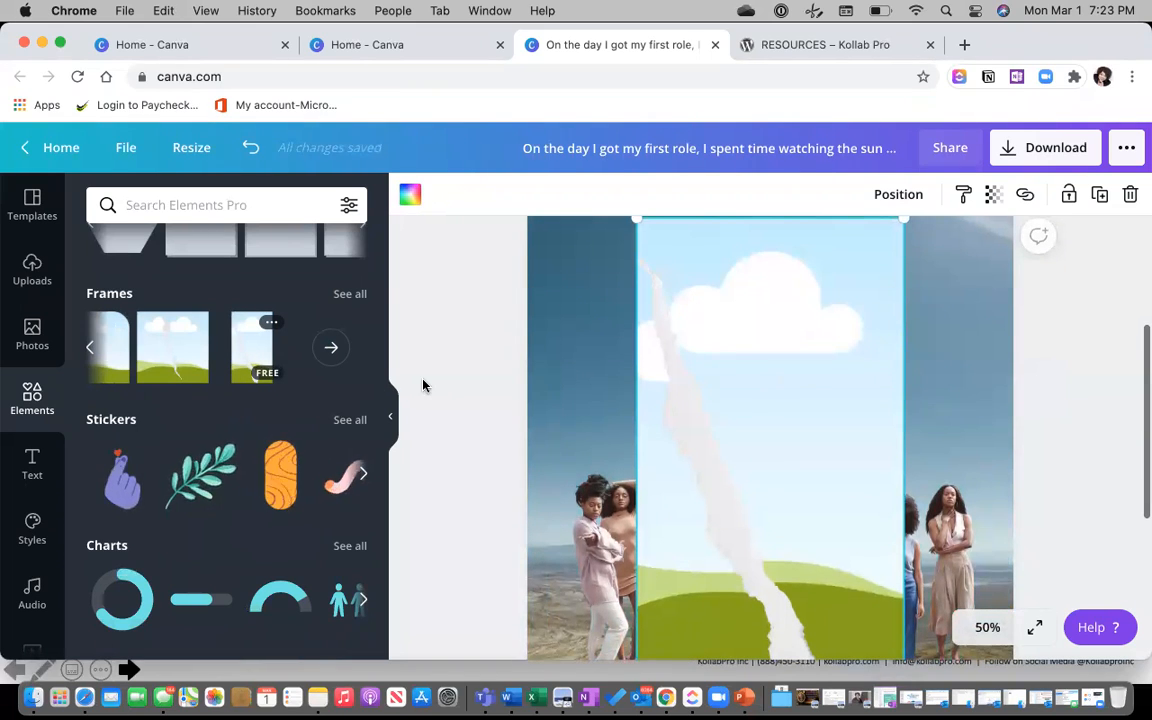
{"action": "key", "text": "BackSpace"}
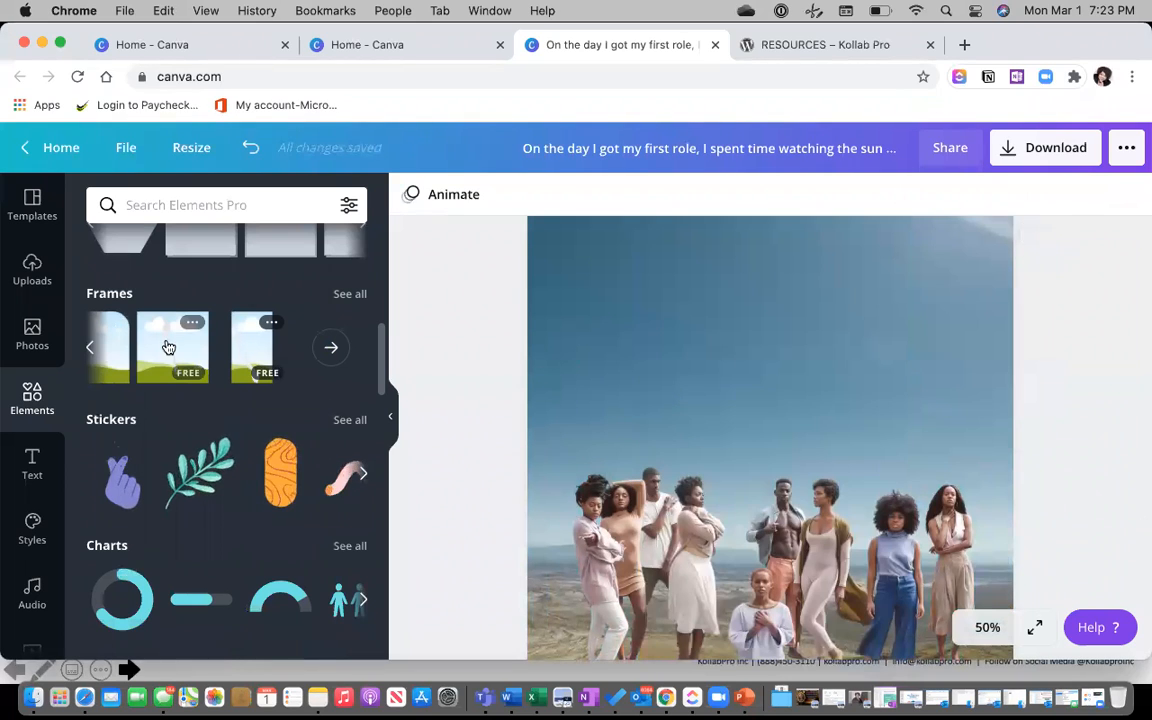
Add the square torn-paper cloud-and-hill frame and enlarge it to about 868 × 868.
{"action": "left_click", "coordinate": [202, 356]}
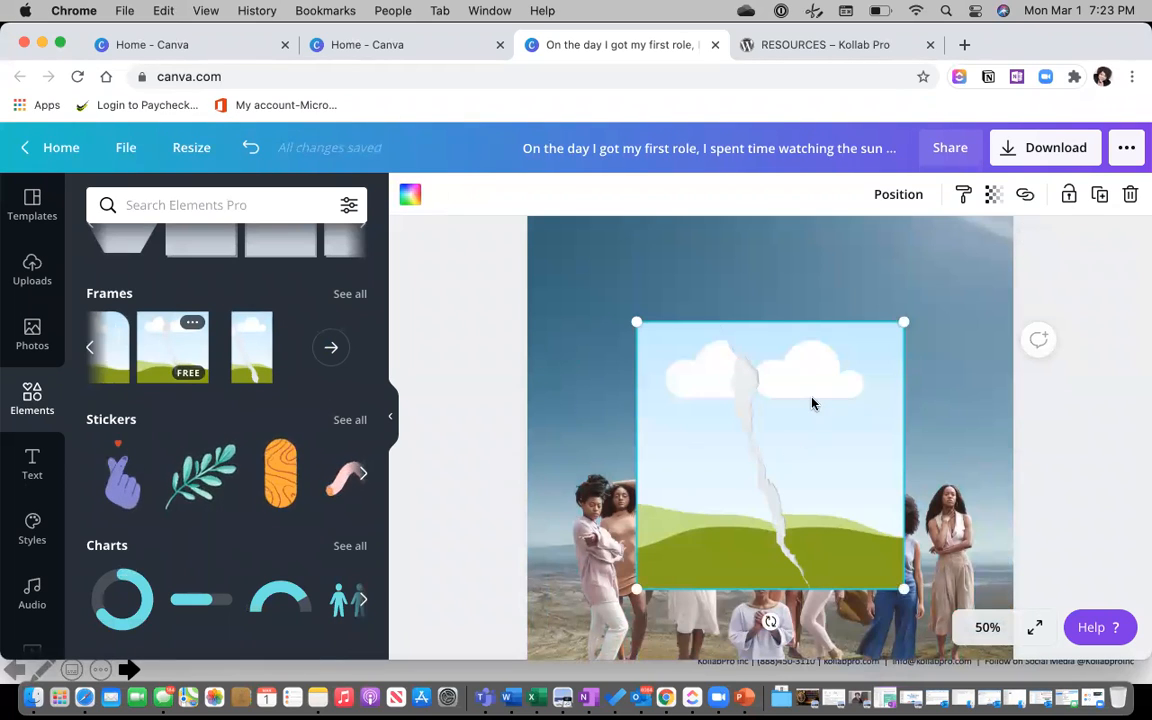
{"action": "left_click_drag", "start_coordinate": [962, 268], "coordinate": [958, 268]}
{"action": "left_click_drag", "start_coordinate": [536, 626], "coordinate": [536, 621]}
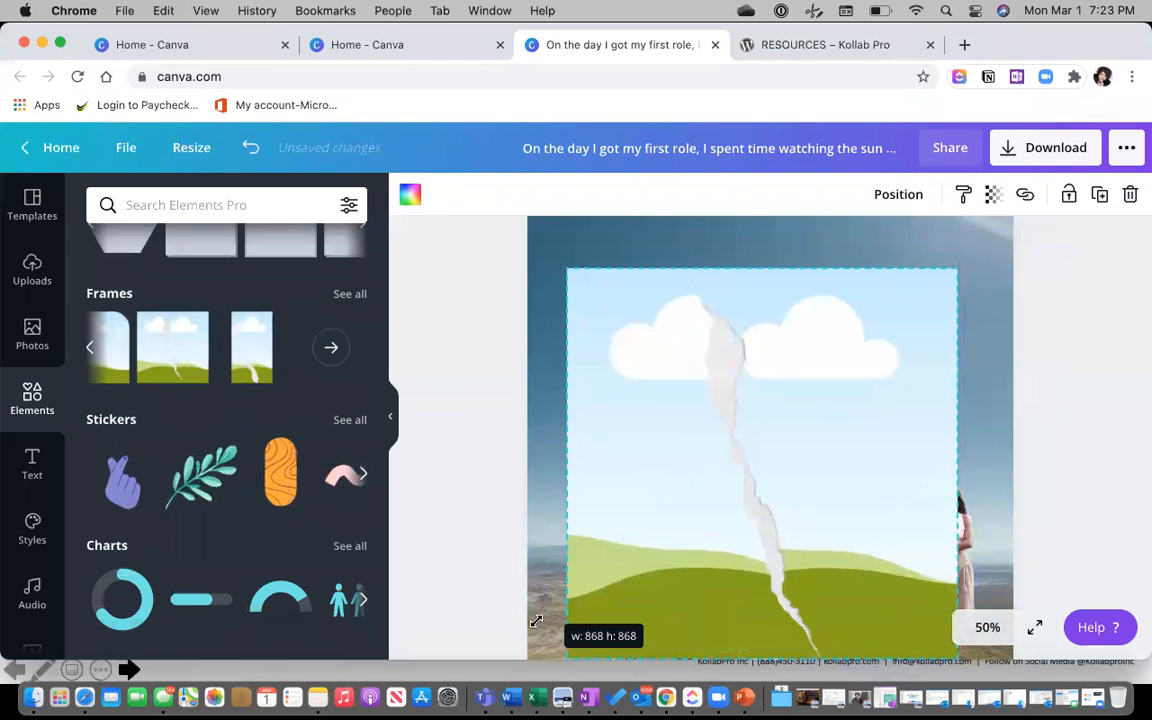
{"action": "left_click_drag", "start_coordinate": [587, 540], "coordinate": [599, 535]}
{"action": "scroll", "coordinate": [599, 535], "scroll_direction": "down", "scroll_amount": 2}
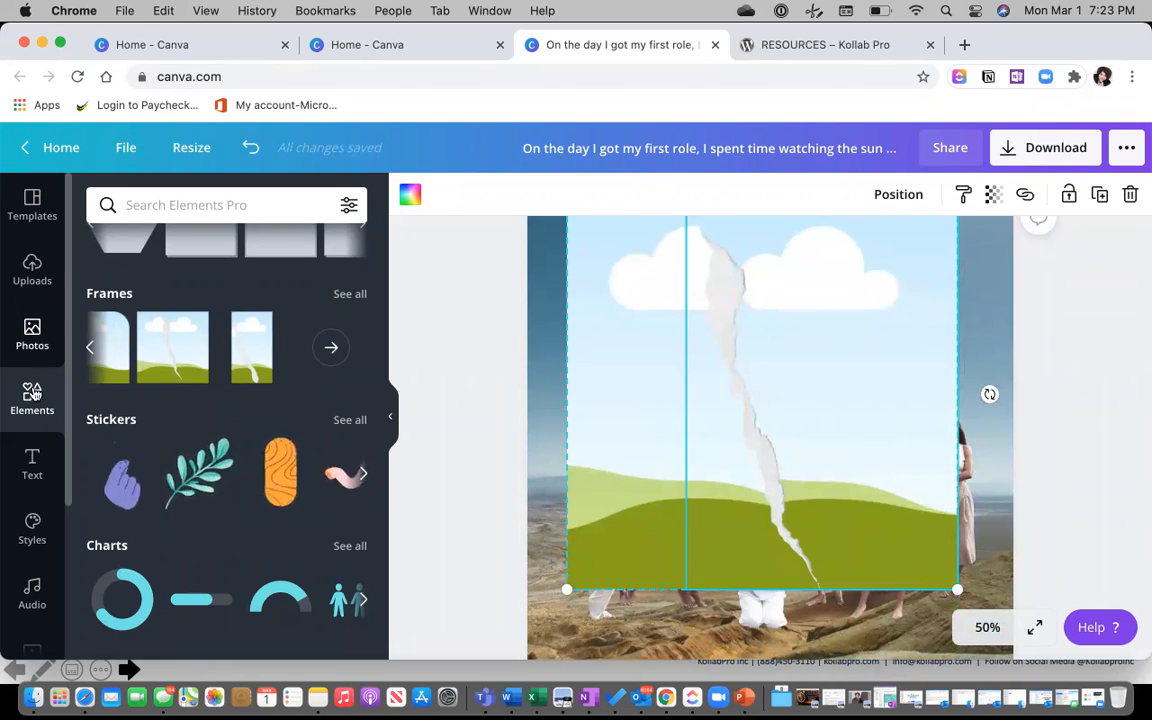
{"action": "left_click", "coordinate": [32, 286]}
Drop the squatting woman-in-black portrait into the frame's left half.
{"action": "left_click", "coordinate": [238, 420]}
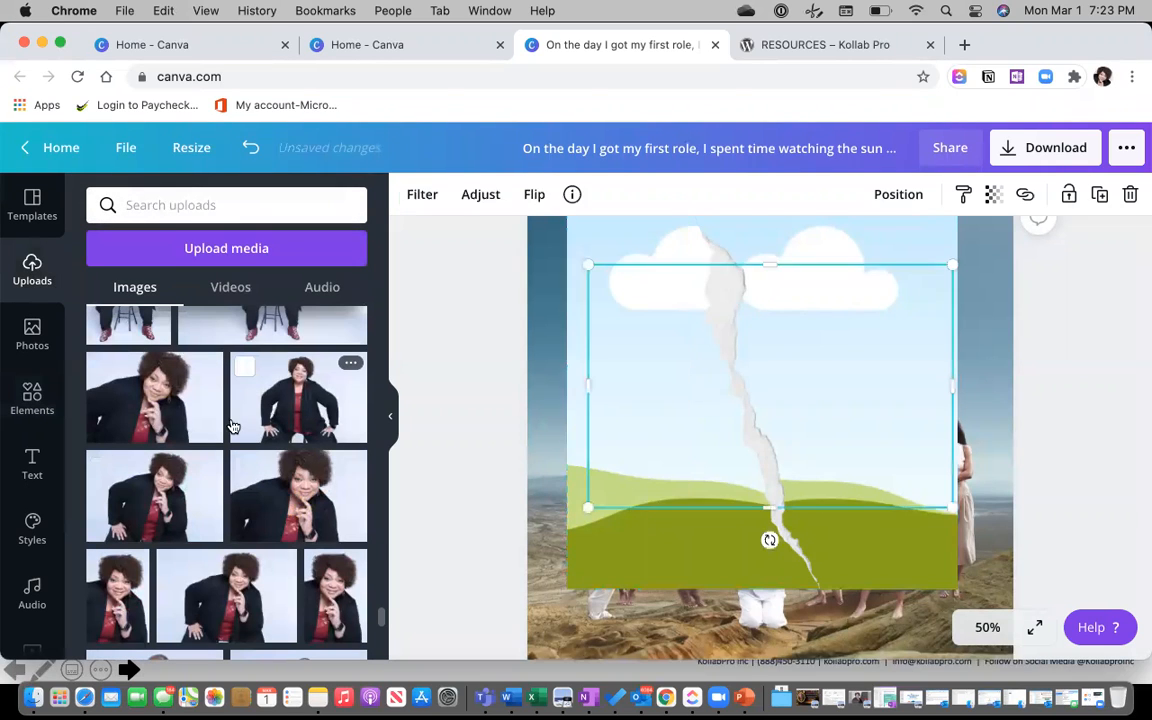
{"action": "left_click_drag", "start_coordinate": [693, 358], "coordinate": [555, 372]}
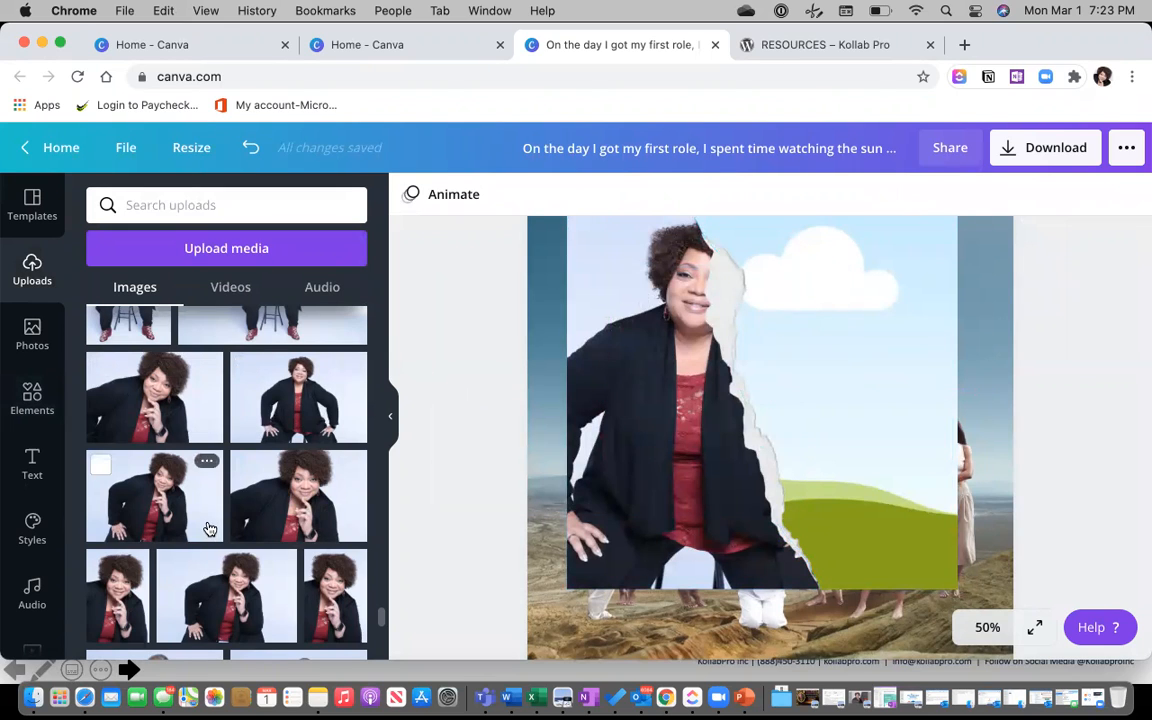
{"action": "scroll", "coordinate": [210, 528], "scroll_direction": "down", "scroll_amount": 4}
{"action": "scroll", "coordinate": [210, 528], "scroll_direction": "down", "scroll_amount": 10}
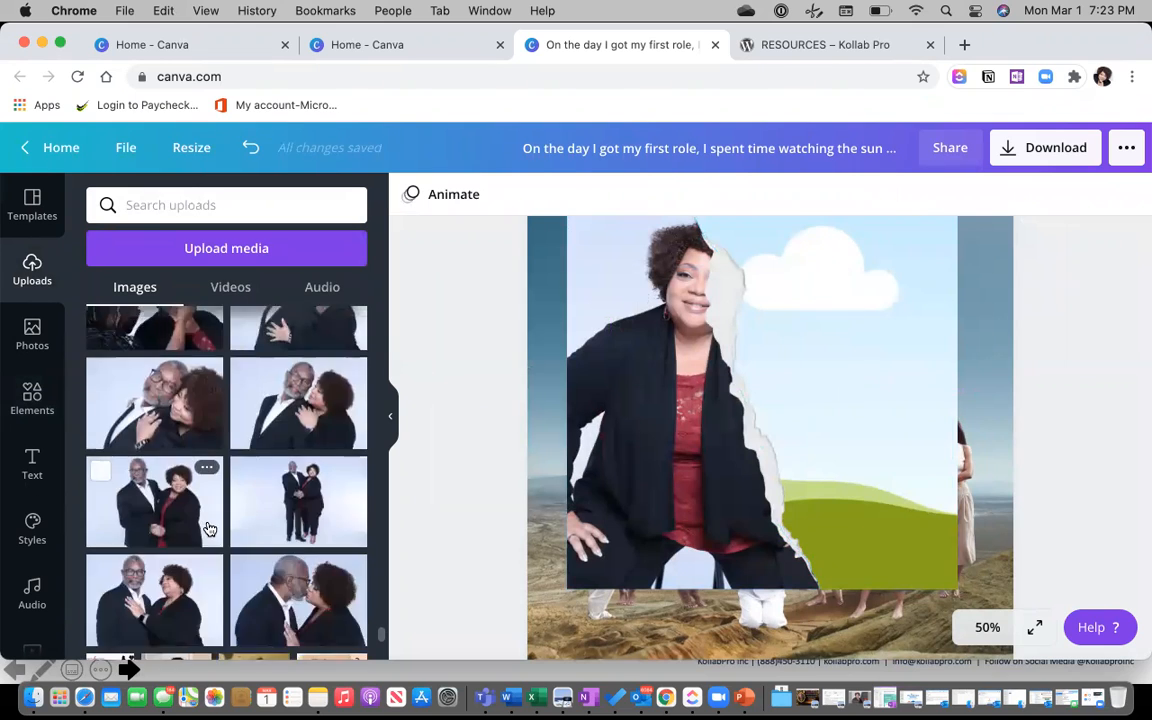
{"action": "scroll", "coordinate": [209, 528], "scroll_direction": "down", "scroll_amount": 2}
{"action": "scroll", "coordinate": [209, 528], "scroll_direction": "up", "scroll_amount": 4}
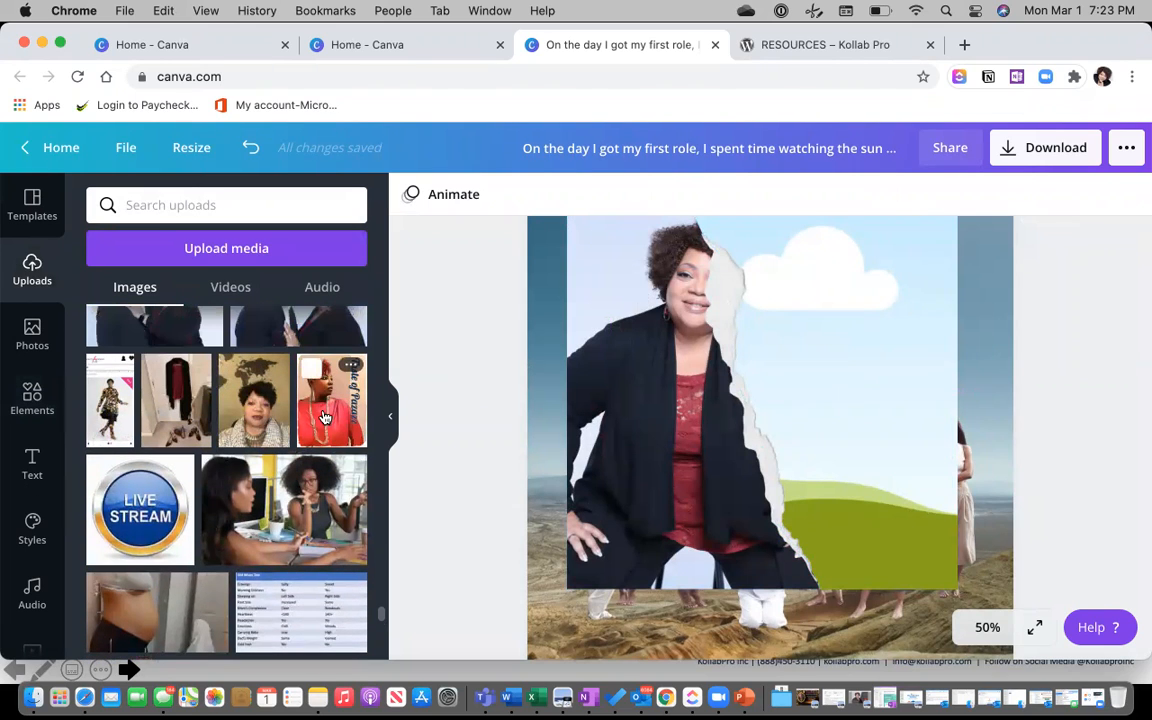
Fill the frame's right half with the red Taste of Pazazz portrait.
{"action": "left_click", "coordinate": [357, 433]}
{"action": "left_click_drag", "start_coordinate": [738, 380], "coordinate": [866, 376]}
{"action": "left_click_drag", "start_coordinate": [599, 508], "coordinate": [537, 525]}
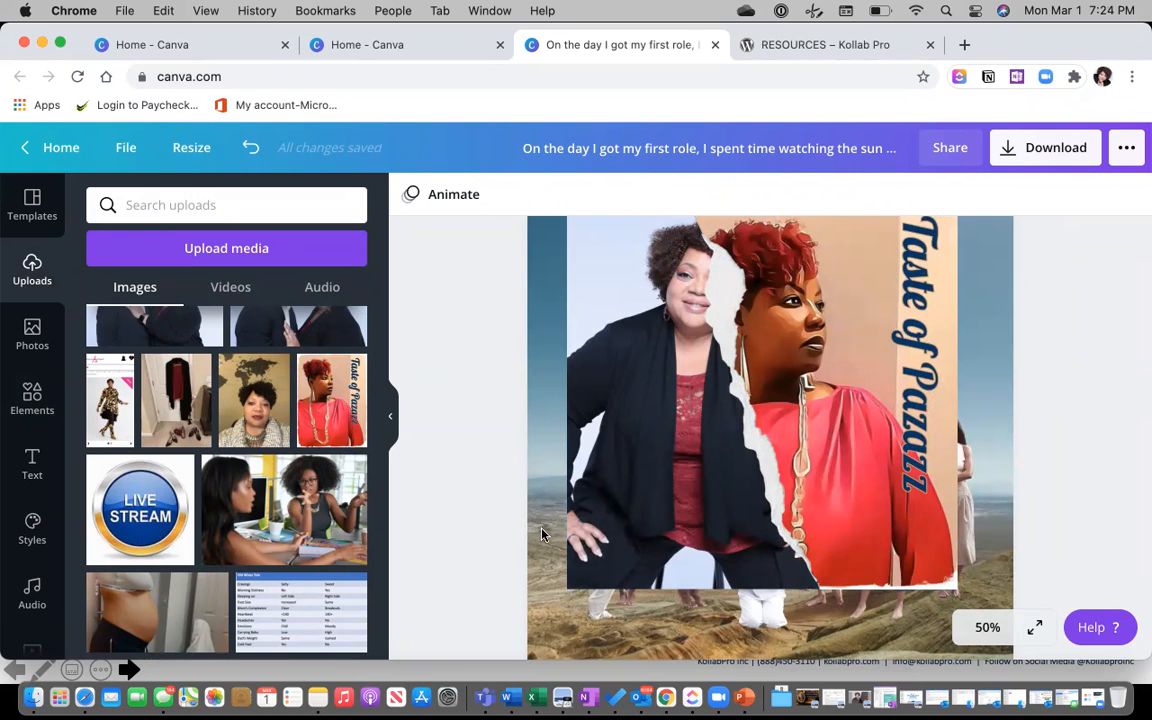
{"action": "scroll", "coordinate": [541, 535], "scroll_direction": "up", "scroll_amount": 2}
{"action": "scroll", "coordinate": [541, 535], "scroll_direction": "down", "scroll_amount": 1}
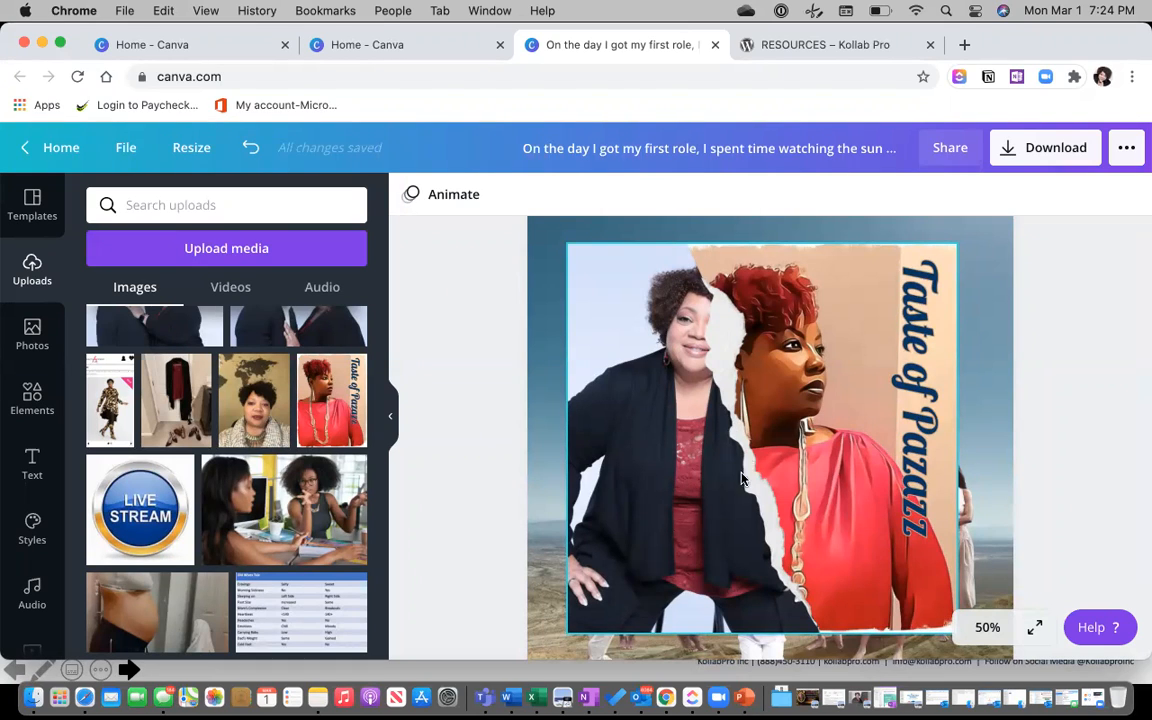
Add the orange double photo frame from all Frames and enlarge it over the portraits.
{"action": "left_click", "coordinate": [31, 405]}
{"action": "left_click", "coordinate": [331, 347]}
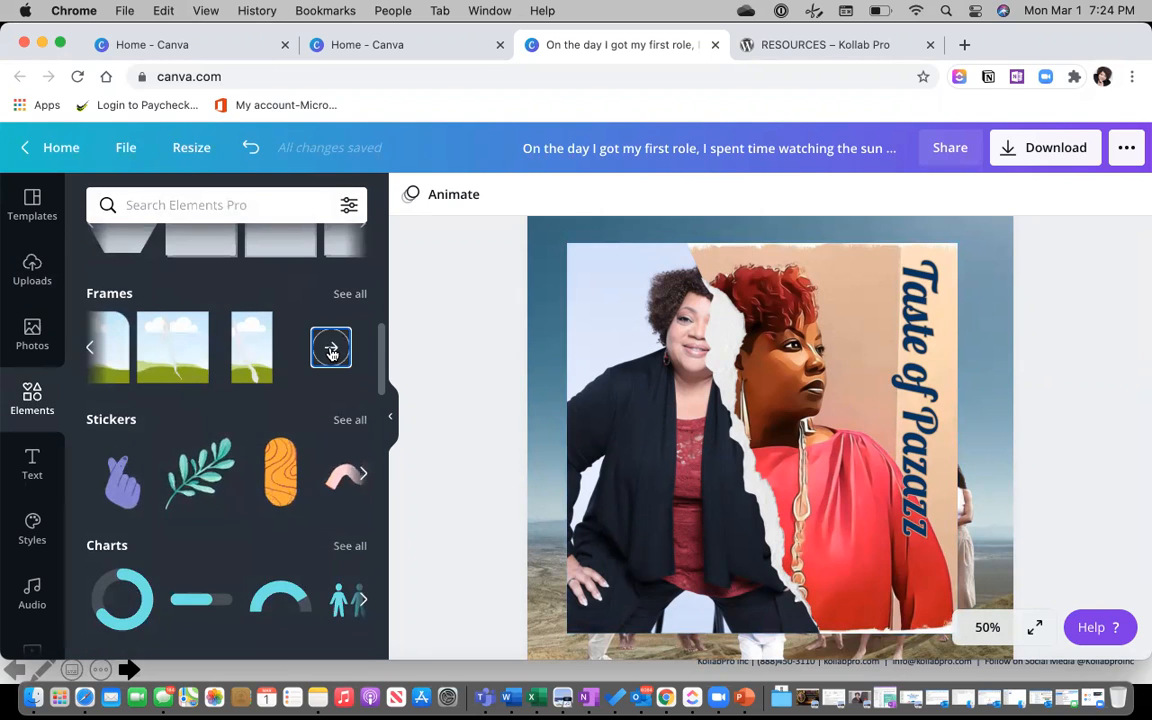
{"action": "left_click", "coordinate": [349, 294]}
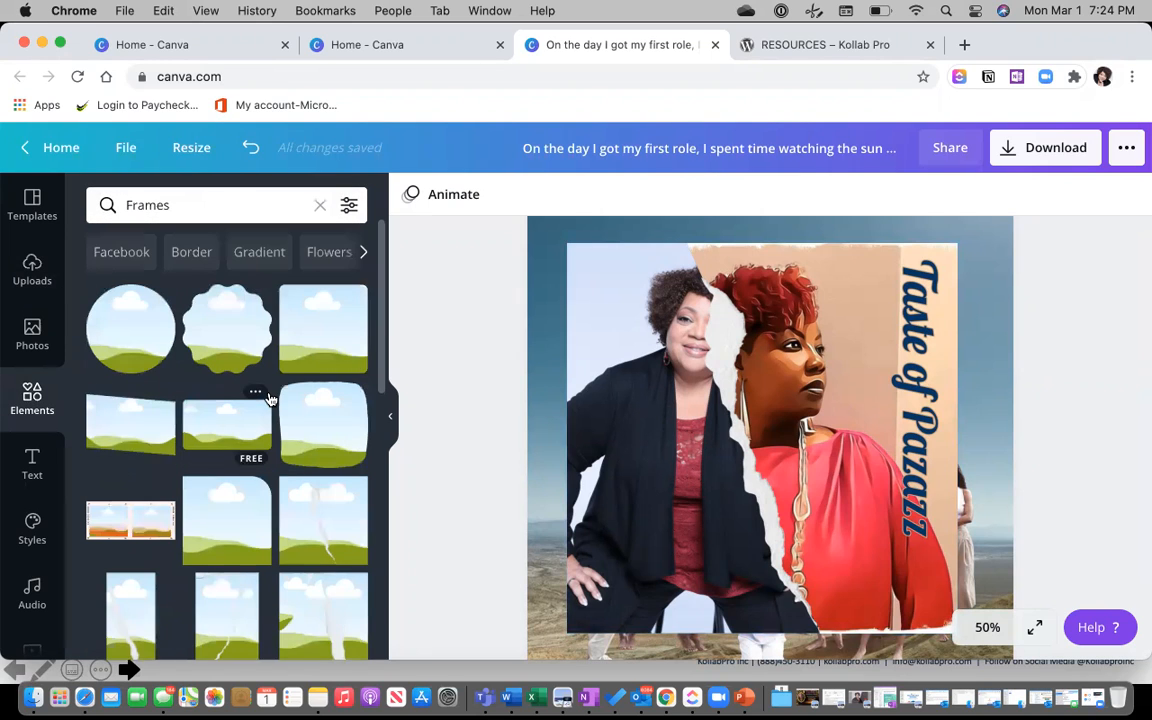
{"action": "scroll", "coordinate": [268, 398], "scroll_direction": "down", "scroll_amount": 2}
{"action": "scroll", "coordinate": [268, 398], "scroll_direction": "down", "scroll_amount": 1}
{"action": "scroll", "coordinate": [268, 398], "scroll_direction": "up", "scroll_amount": 1}
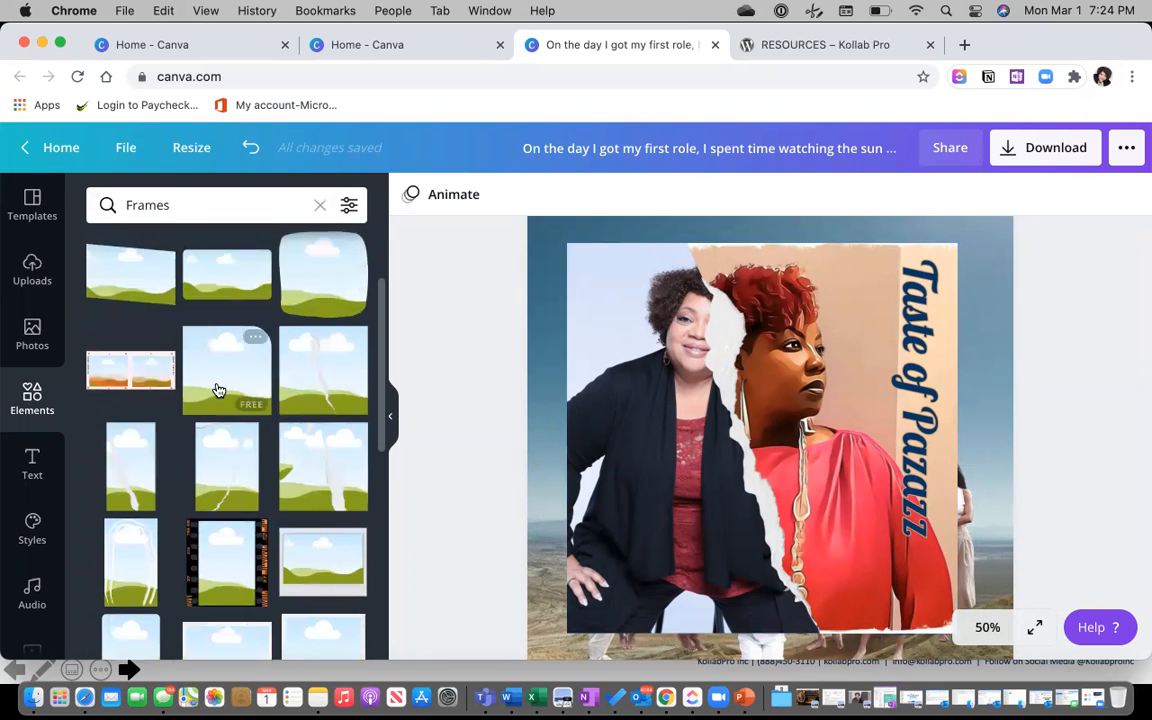
{"action": "left_click", "coordinate": [133, 371]}
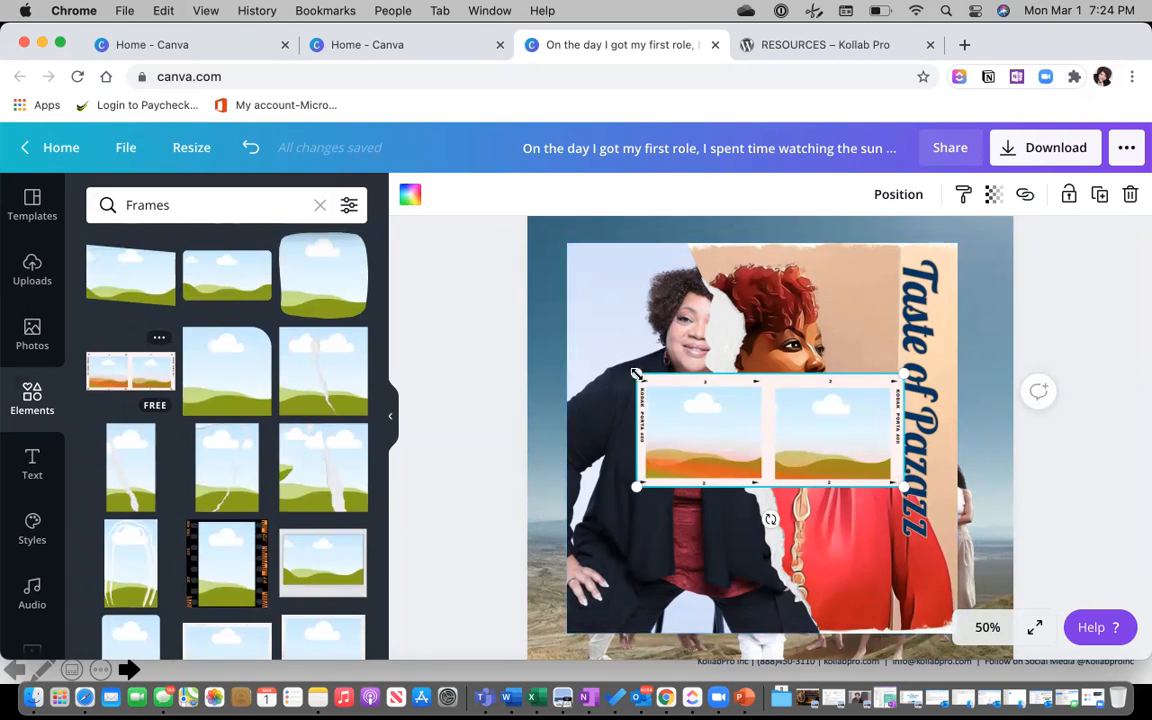
{"action": "left_click_drag", "start_coordinate": [584, 337], "coordinate": [567, 330]}
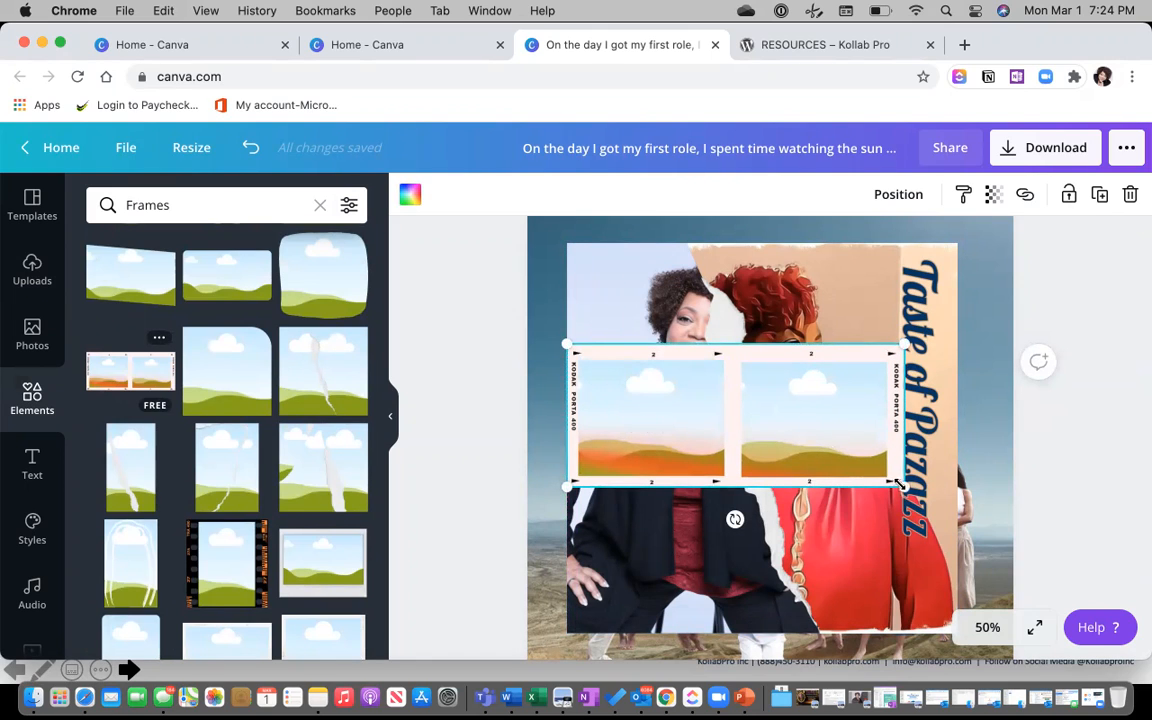
{"action": "left_click_drag", "start_coordinate": [912, 488], "coordinate": [963, 513]}
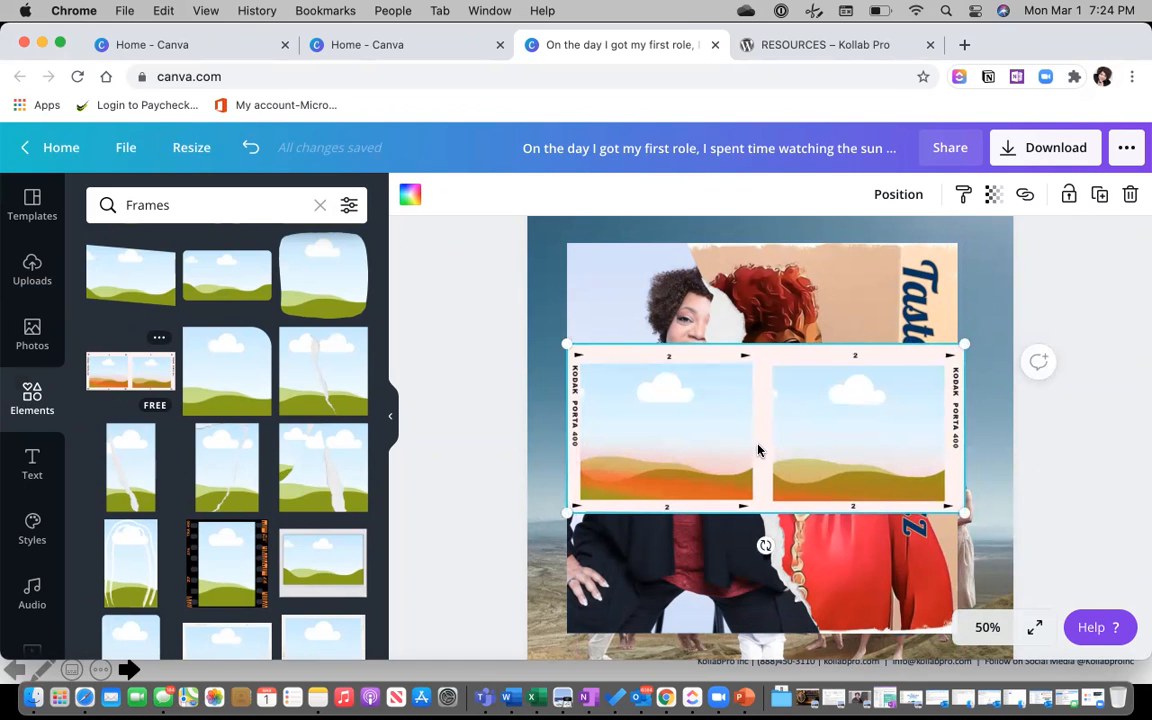
Replace the double frame with an empty three-panel photo frame.
{"action": "key", "text": "Delete"}
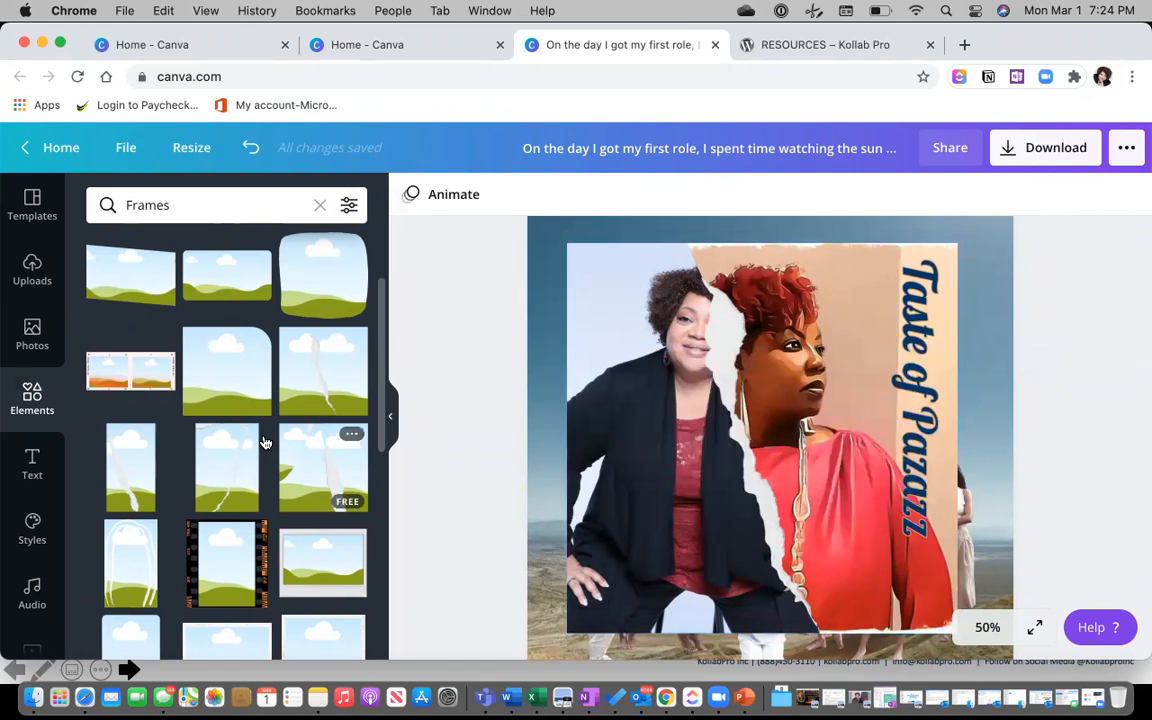
{"action": "scroll", "coordinate": [265, 443], "scroll_direction": "down", "scroll_amount": 6}
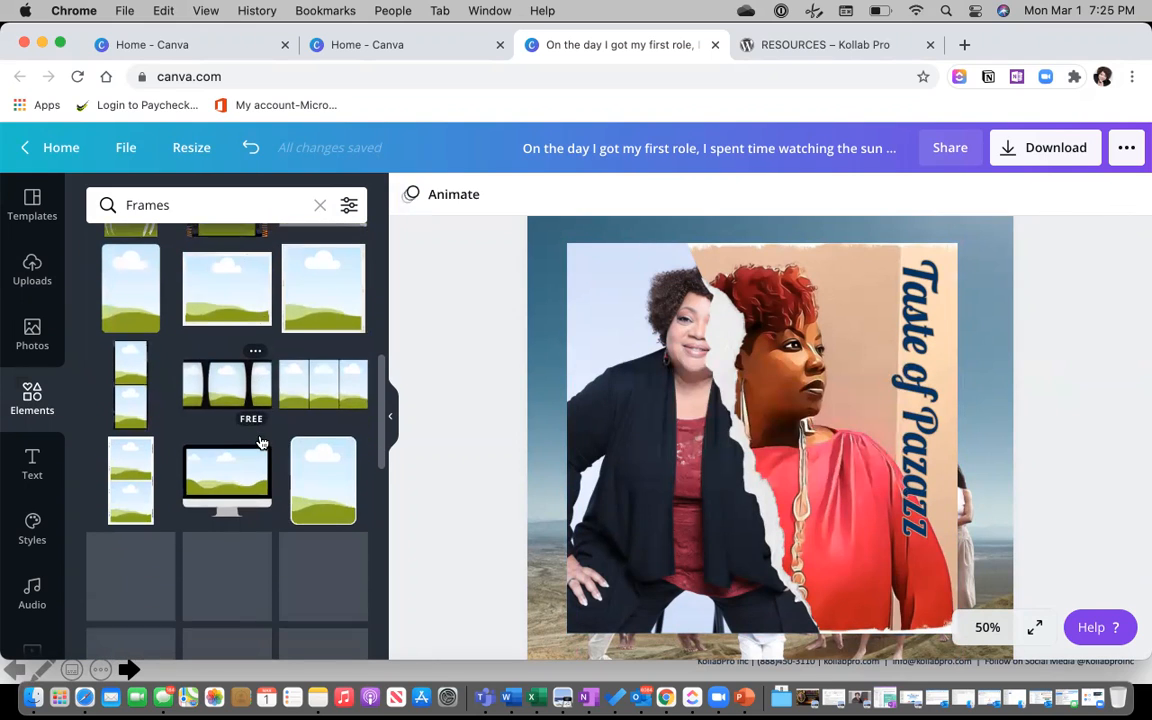
{"action": "left_click", "coordinate": [343, 374]}
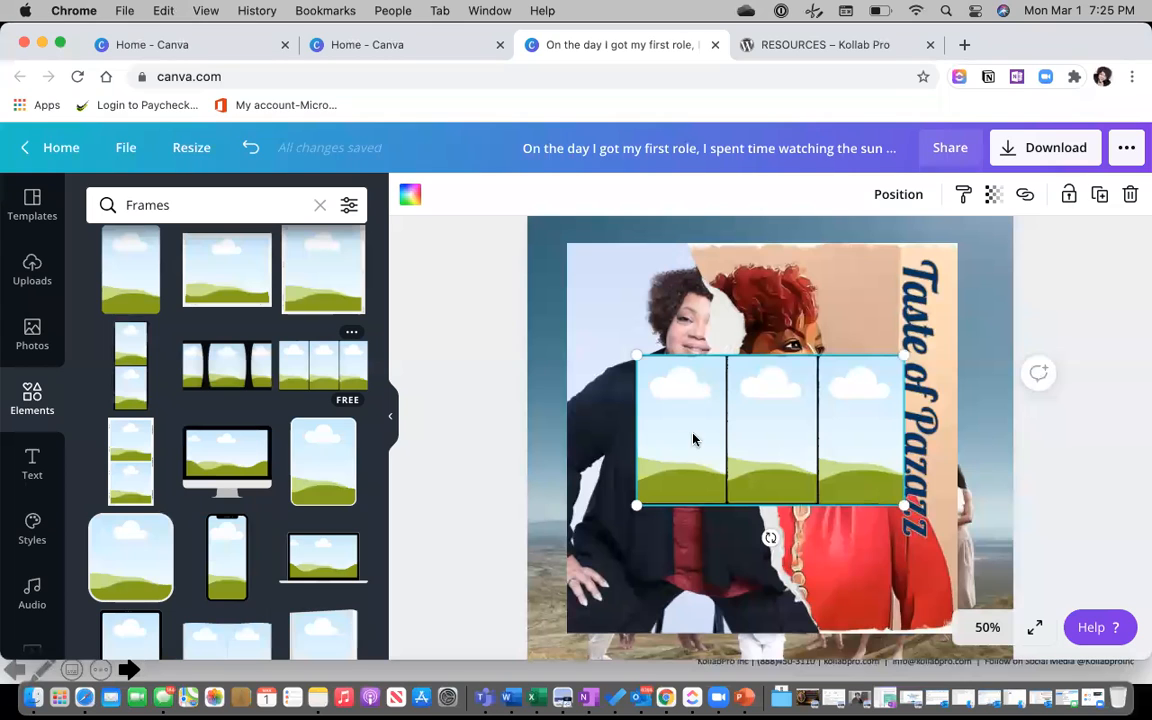
Fill the frame's left, middle and right panels with the office, couple and four-person group uploads.
{"action": "left_click", "coordinate": [32, 270]}
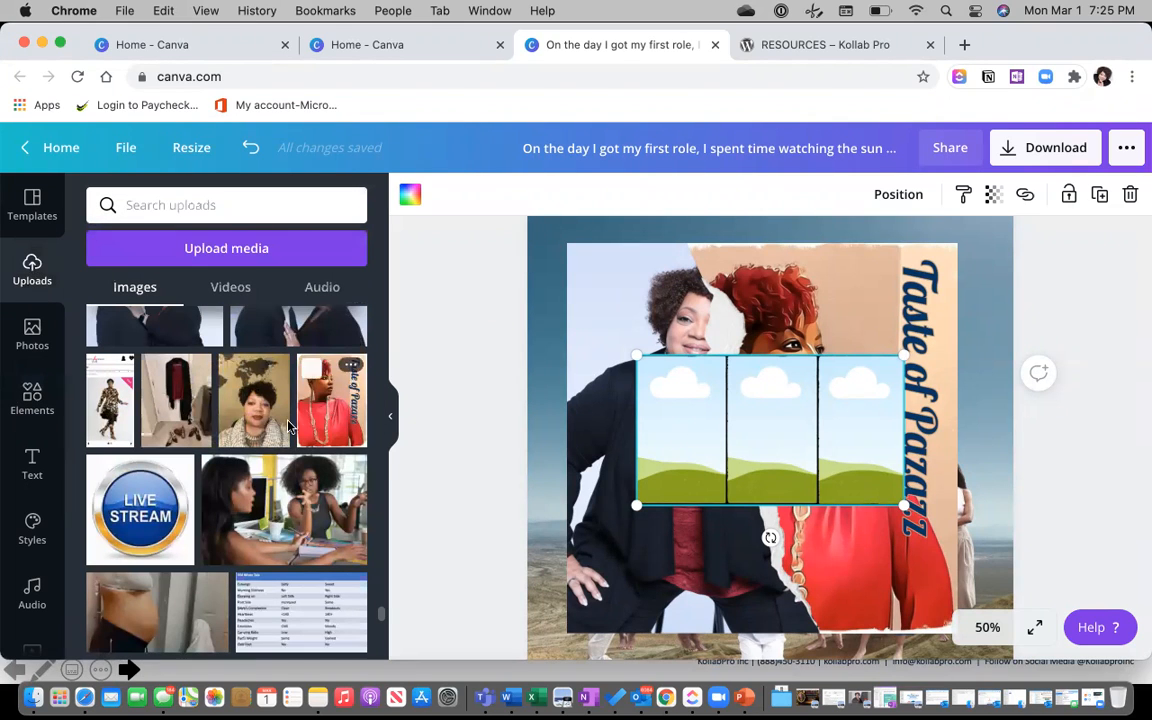
{"action": "left_click", "coordinate": [268, 497]}
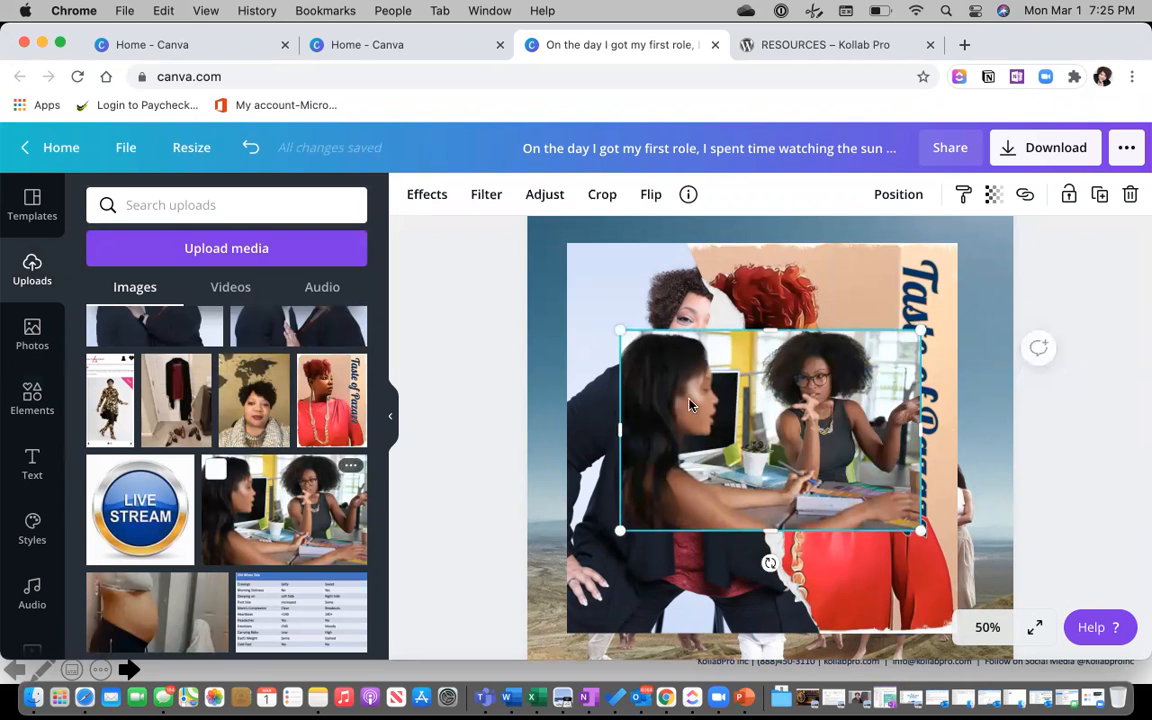
{"action": "left_click_drag", "start_coordinate": [706, 405], "coordinate": [651, 457]}
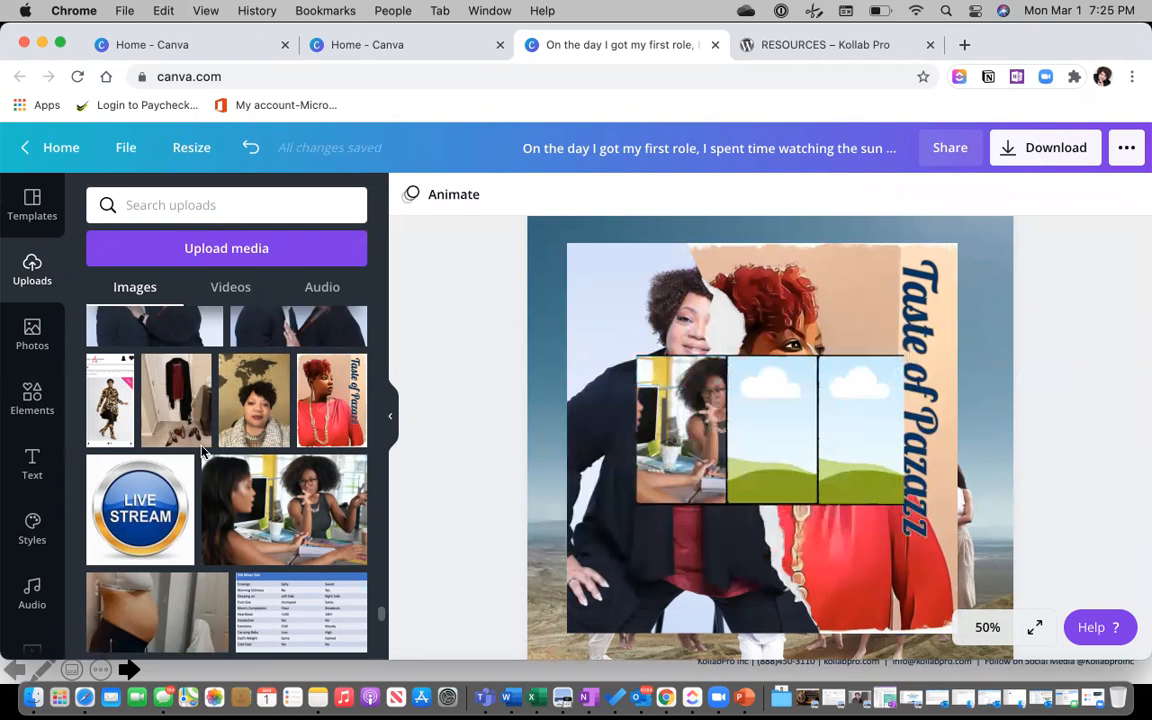
{"action": "scroll", "coordinate": [180, 480], "scroll_direction": "up", "scroll_amount": 1}
{"action": "scroll", "coordinate": [180, 480], "scroll_direction": "up", "scroll_amount": 3}
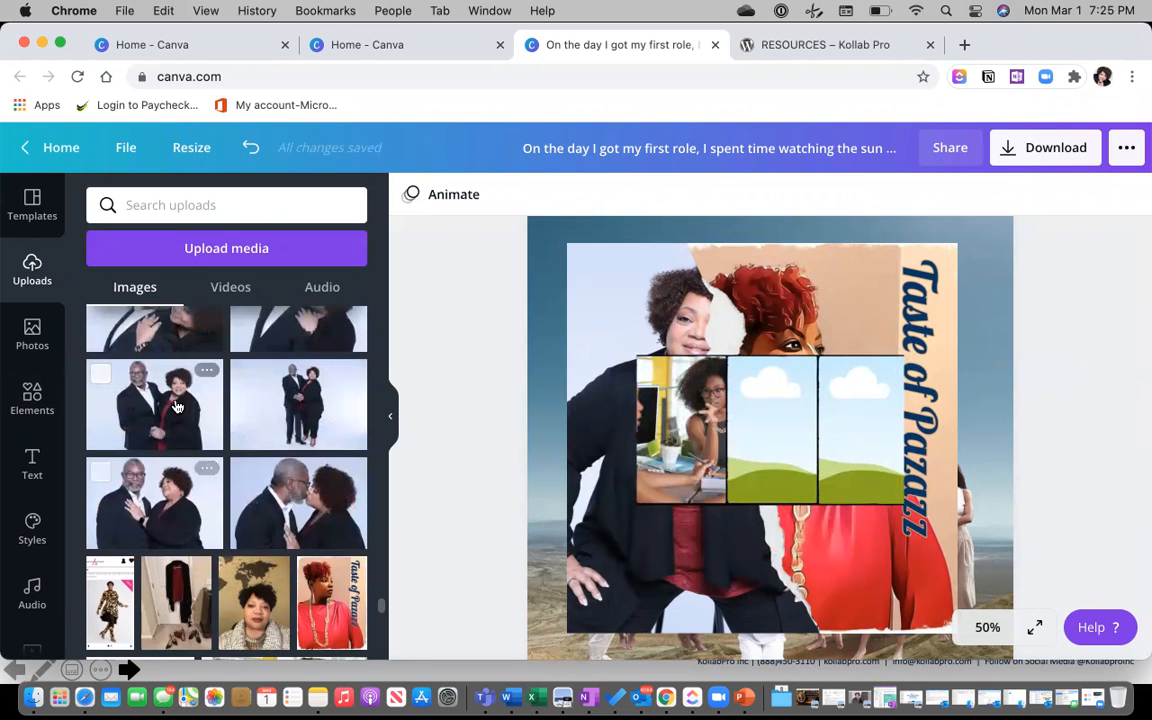
{"action": "left_click", "coordinate": [155, 405]}
{"action": "left_click_drag", "start_coordinate": [695, 437], "coordinate": [770, 450]}
{"action": "scroll", "coordinate": [300, 396], "scroll_direction": "down", "scroll_amount": 6}
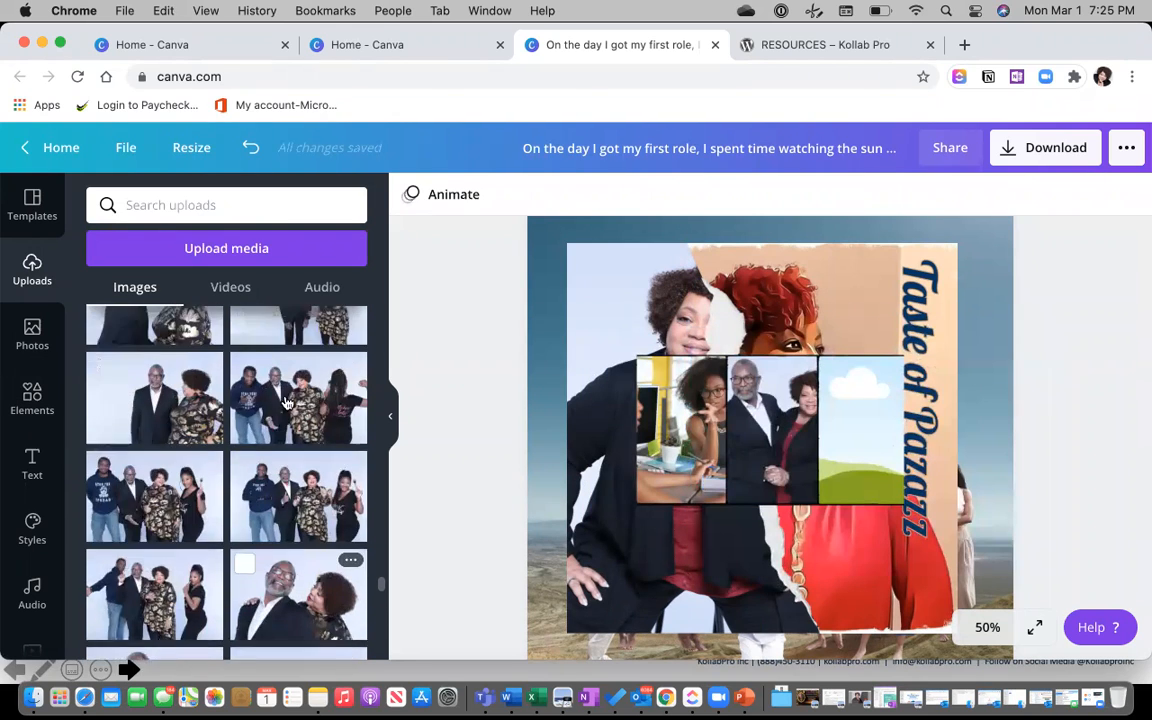
{"action": "left_click", "coordinate": [555, 433]}
{"action": "left_click", "coordinate": [298, 433]}
{"action": "left_click_drag", "start_coordinate": [667, 431], "coordinate": [771, 444]}
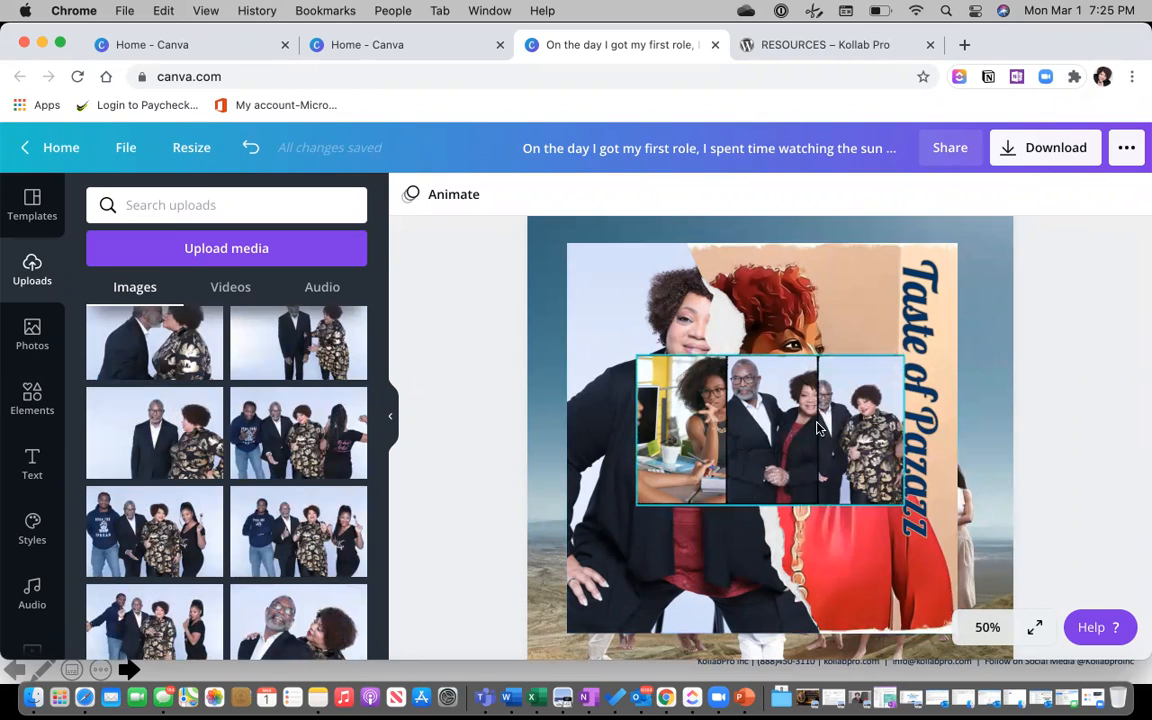
Remove the right, middle and left panel photos, then delete the three-panel frame.
{"action": "left_click", "coordinate": [817, 428]}
{"action": "left_click", "coordinate": [817, 428]}
{"action": "key", "text": "Delete"}
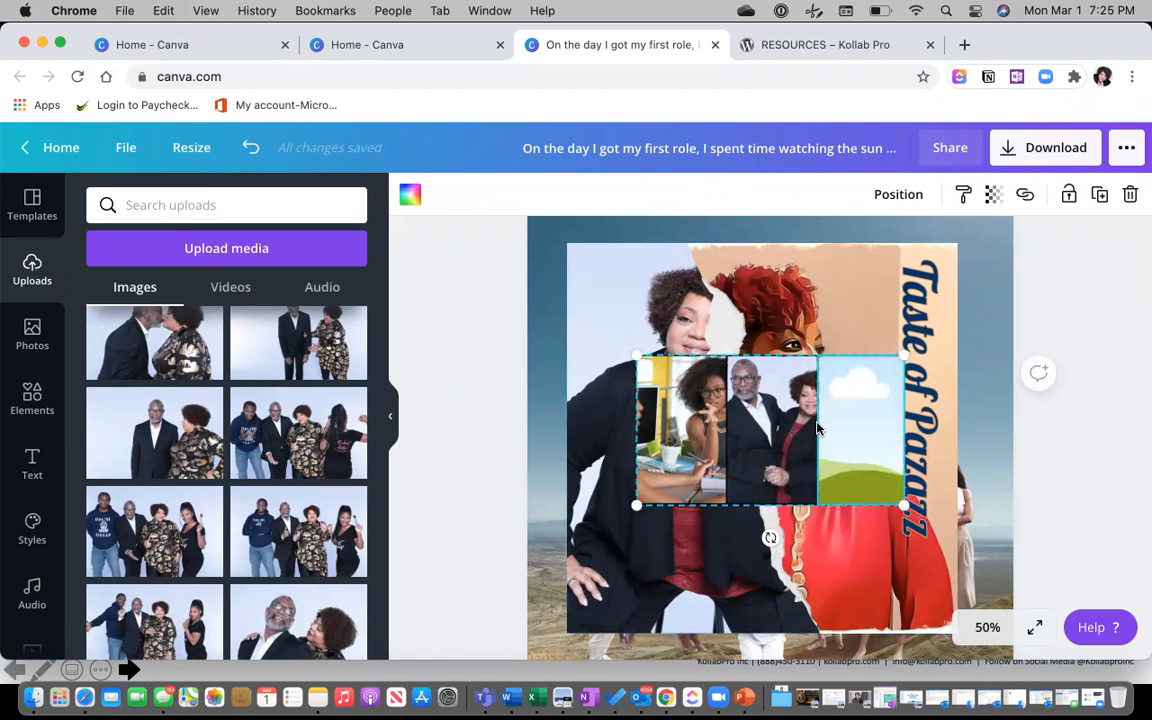
{"action": "left_click", "coordinate": [770, 433]}
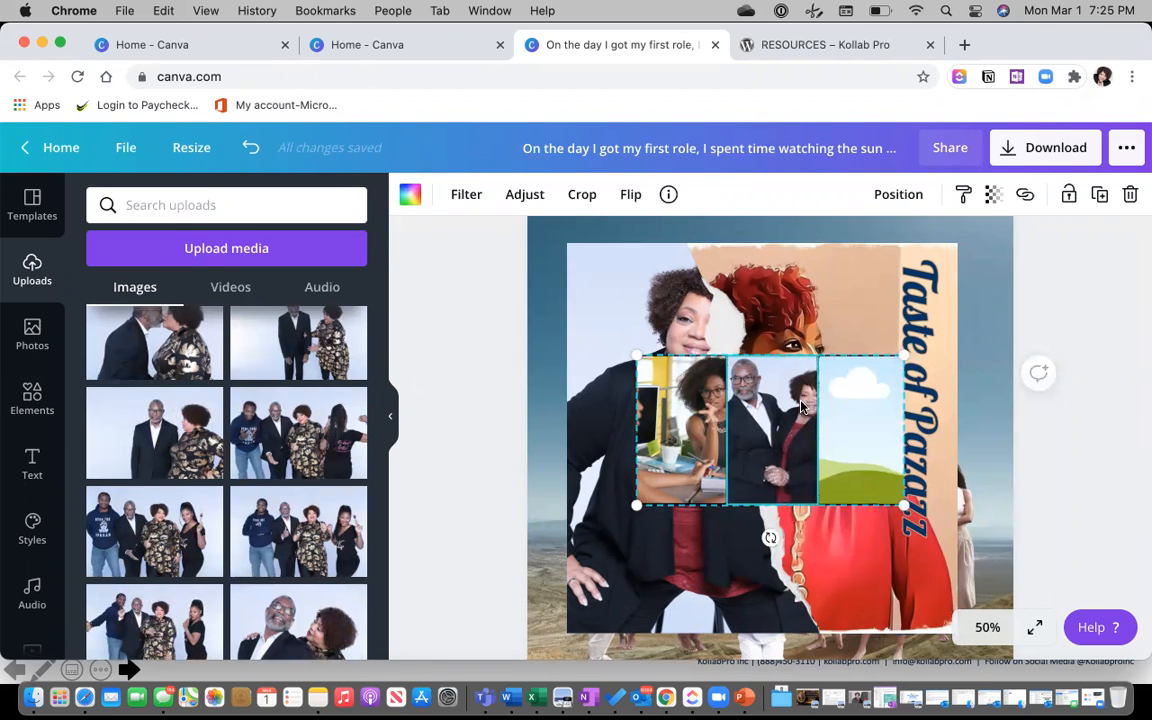
{"action": "key", "text": "Delete"}
{"action": "left_click", "coordinate": [702, 416]}
{"action": "key", "text": "Delete"}
{"action": "left_click", "coordinate": [740, 421]}
{"action": "key", "text": "Delete"}
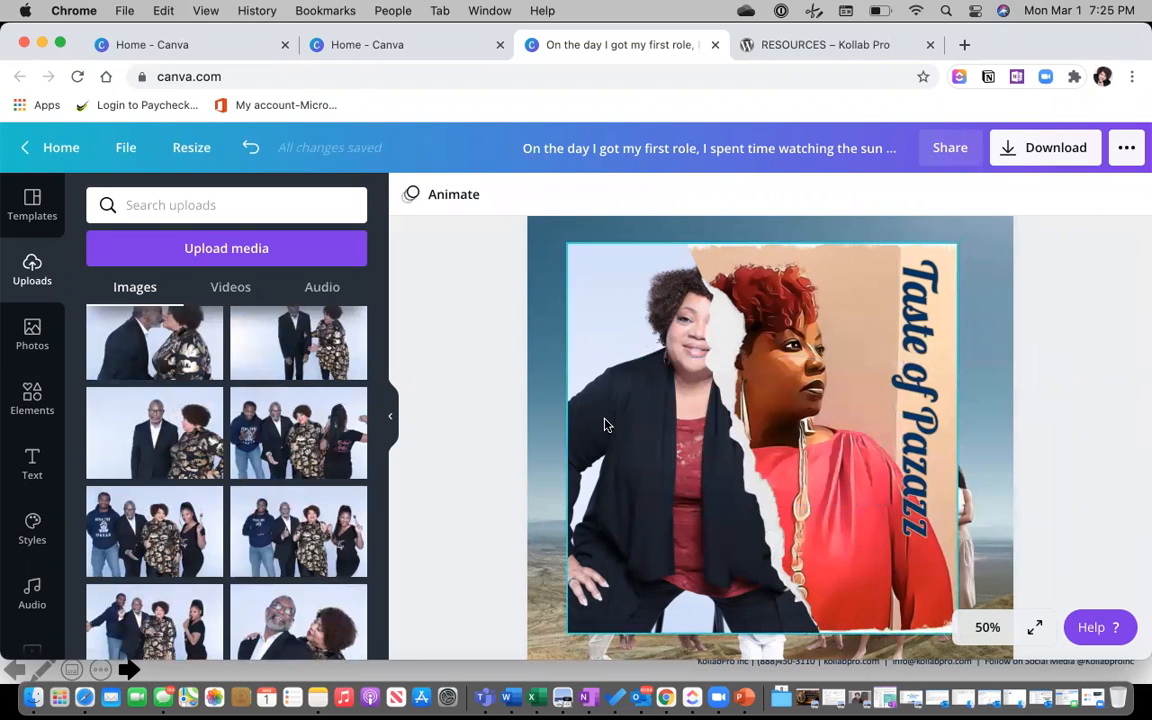
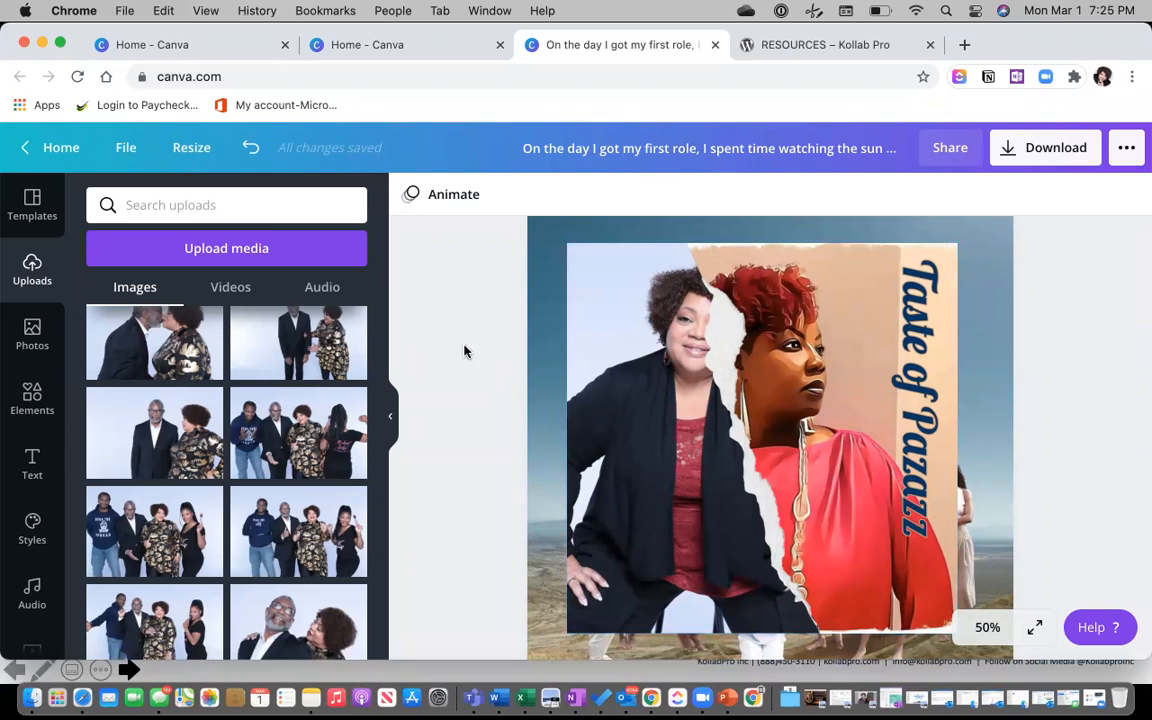
Delete the left photo and then the whole Taste of Pazazz collage frame.
{"action": "left_click", "coordinate": [629, 342]}
{"action": "key", "text": "Delete"}
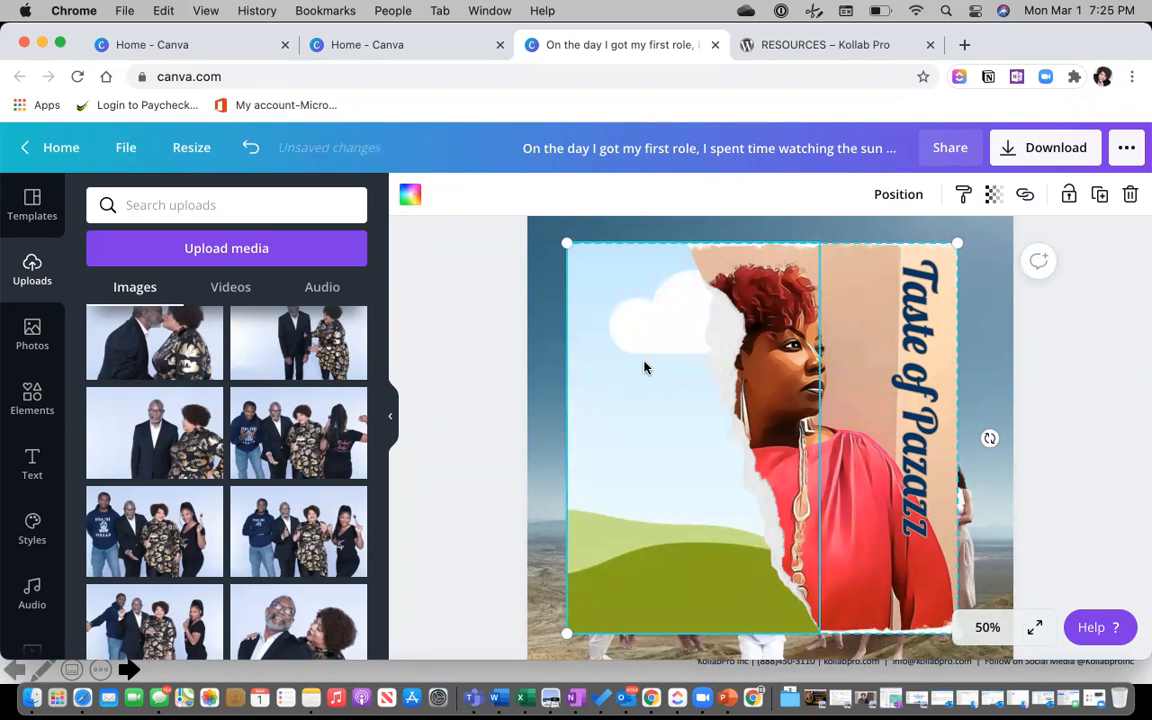
{"action": "key", "text": "Delete"}
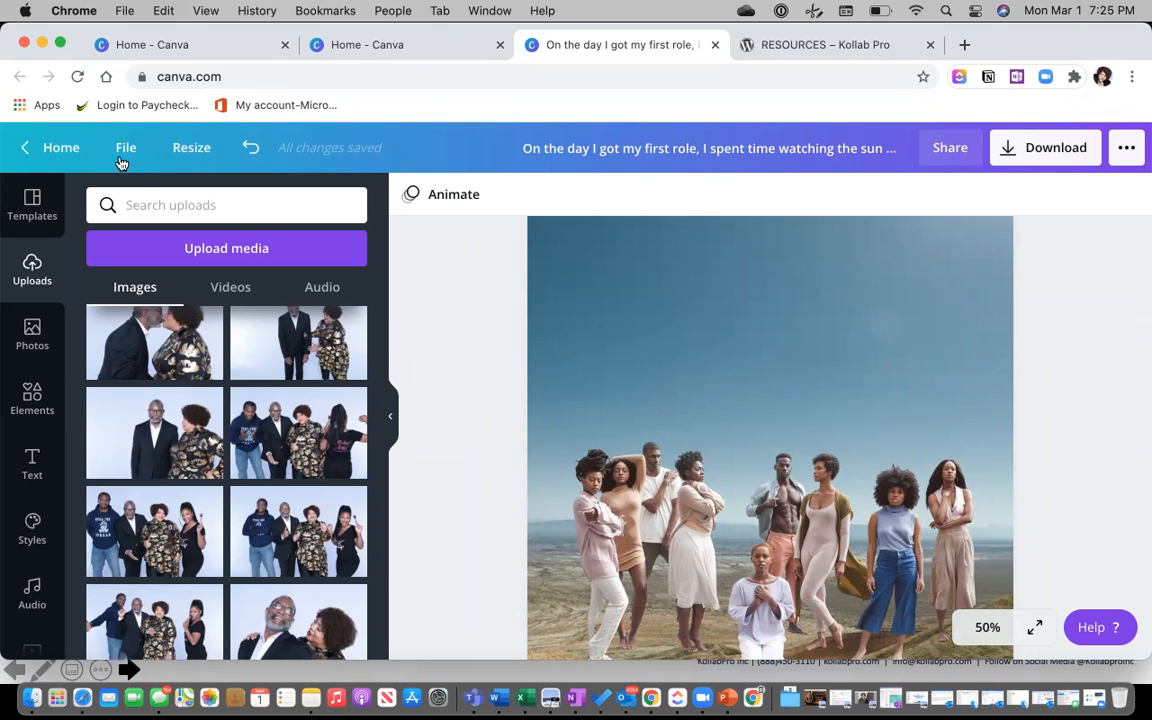
Open the 'Copy of Copy of Celebrating Black History Month' quote design from All your designs.
{"action": "left_click", "coordinate": [49, 147]}
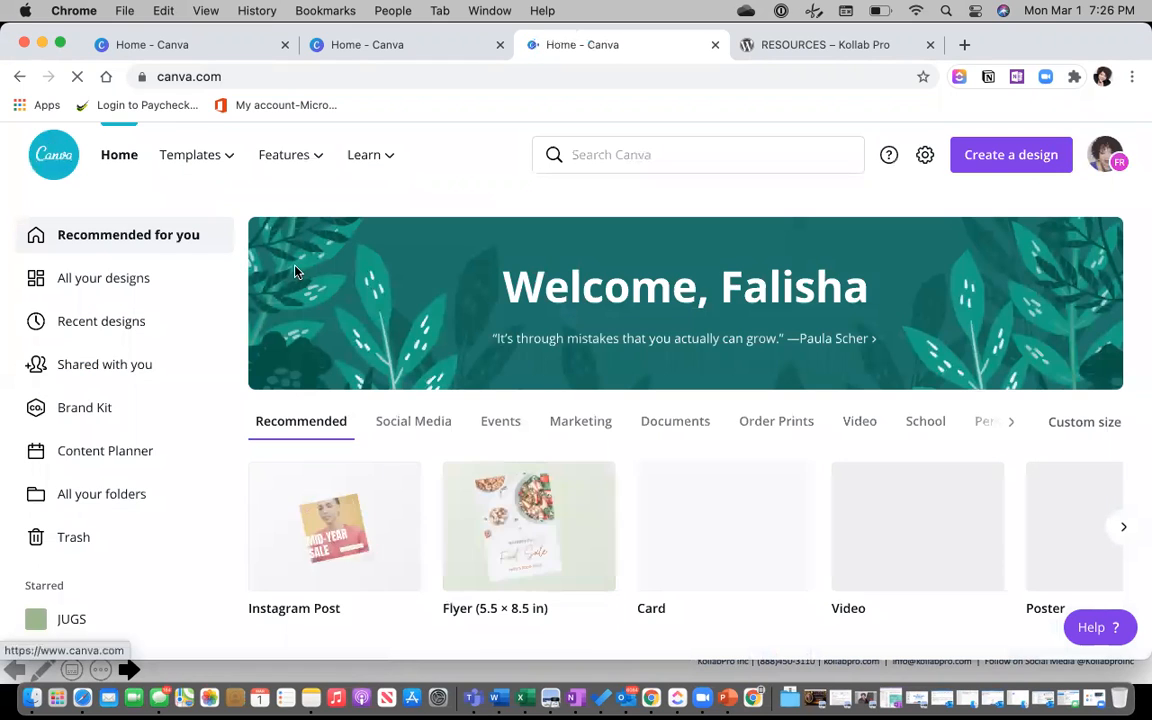
{"action": "left_click", "coordinate": [92, 277]}
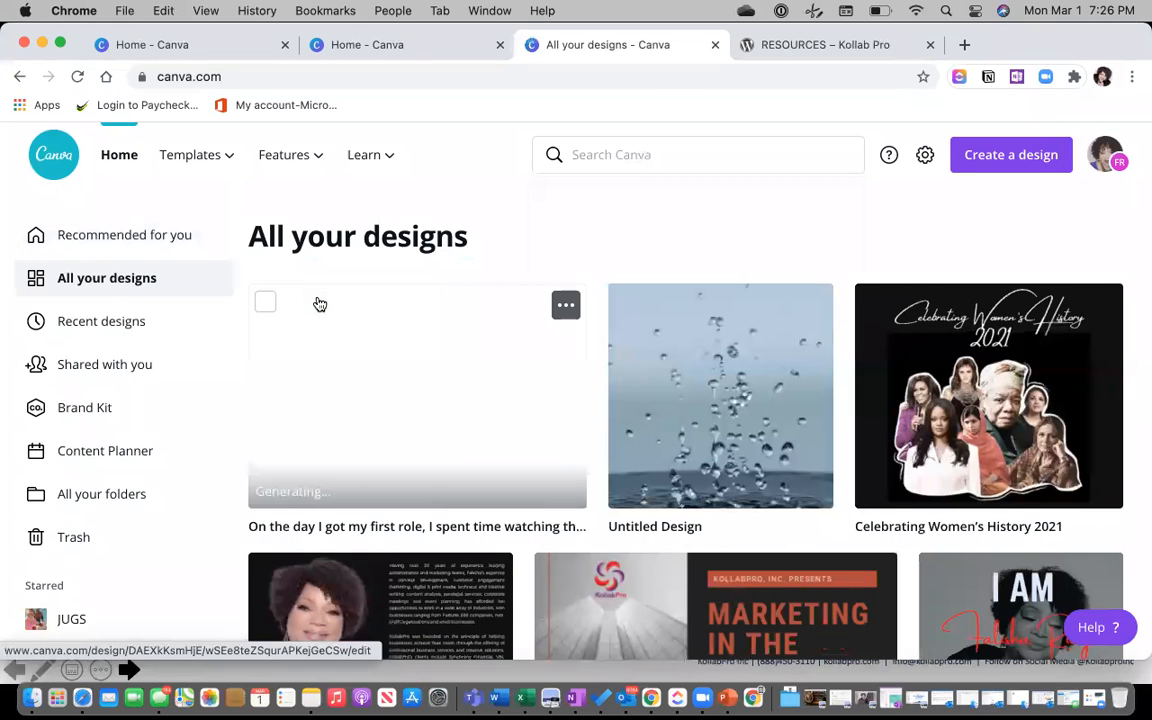
{"action": "scroll", "coordinate": [455, 328], "scroll_direction": "down", "scroll_amount": 15}
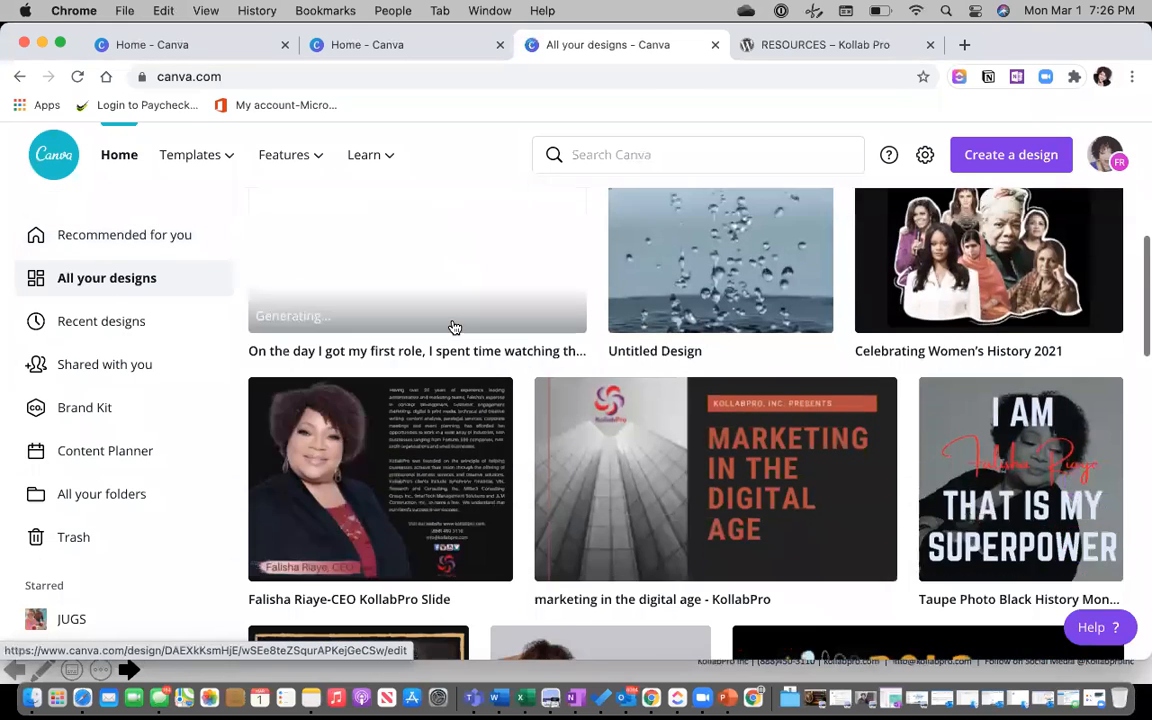
{"action": "scroll", "coordinate": [455, 328], "scroll_direction": "down", "scroll_amount": 10}
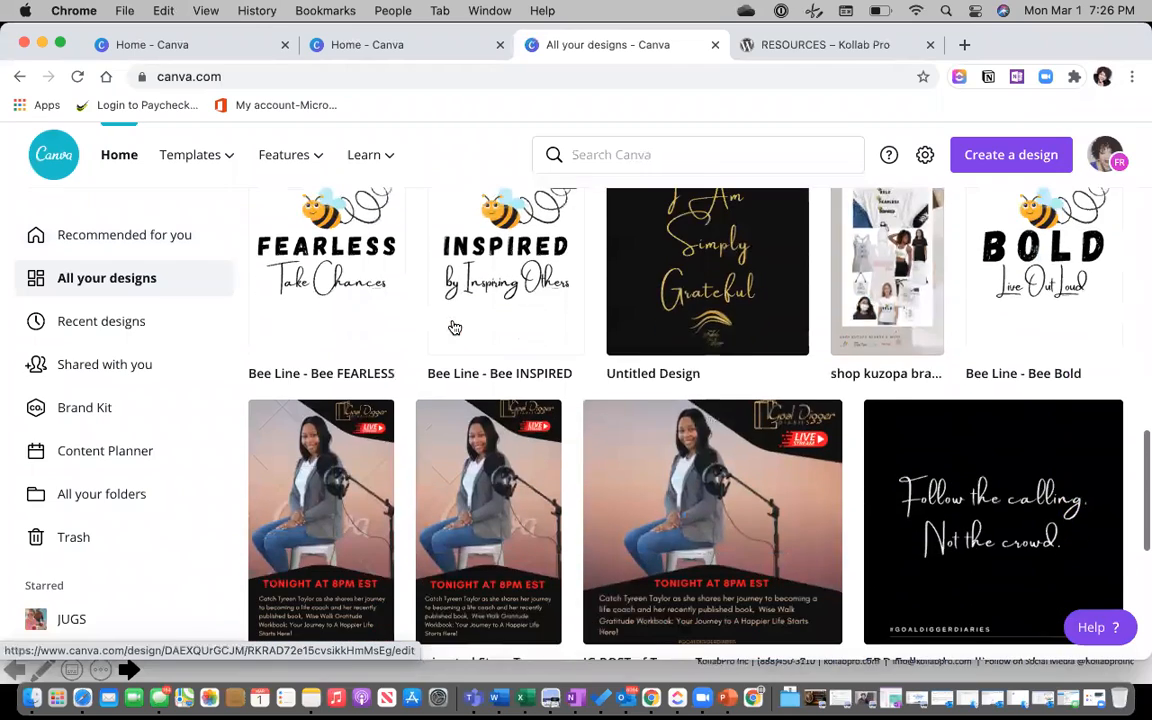
{"action": "scroll", "coordinate": [453, 328], "scroll_direction": "down", "scroll_amount": 8}
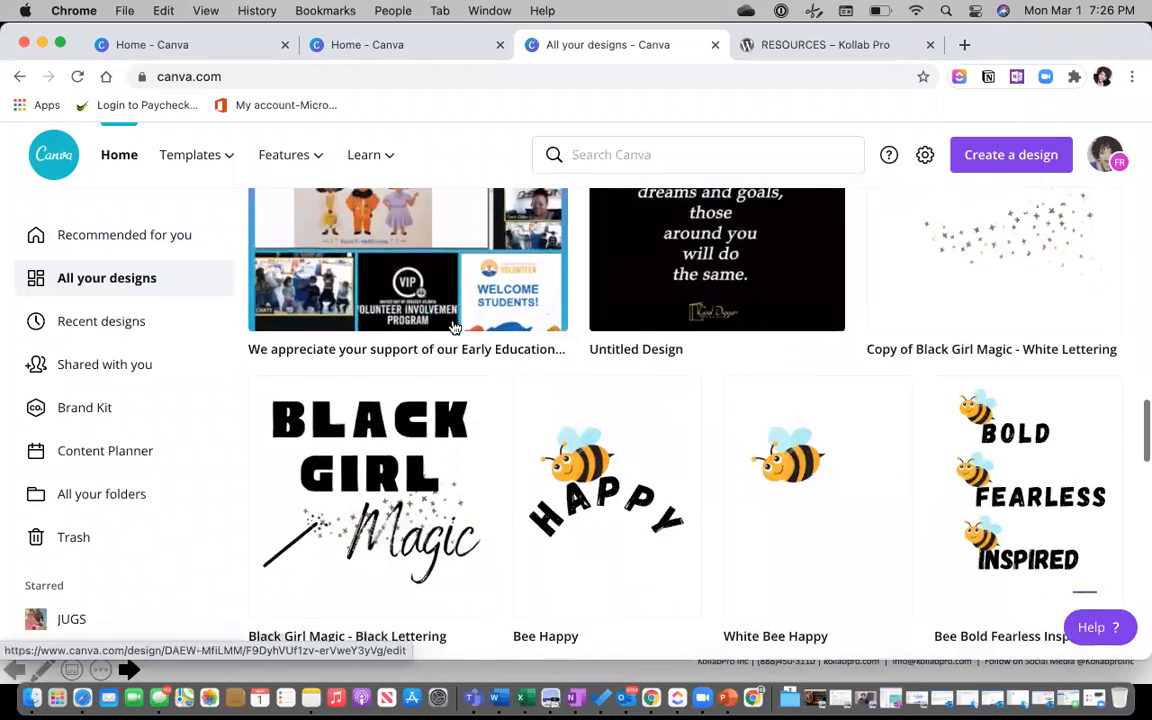
{"action": "scroll", "coordinate": [453, 326], "scroll_direction": "down", "scroll_amount": 12}
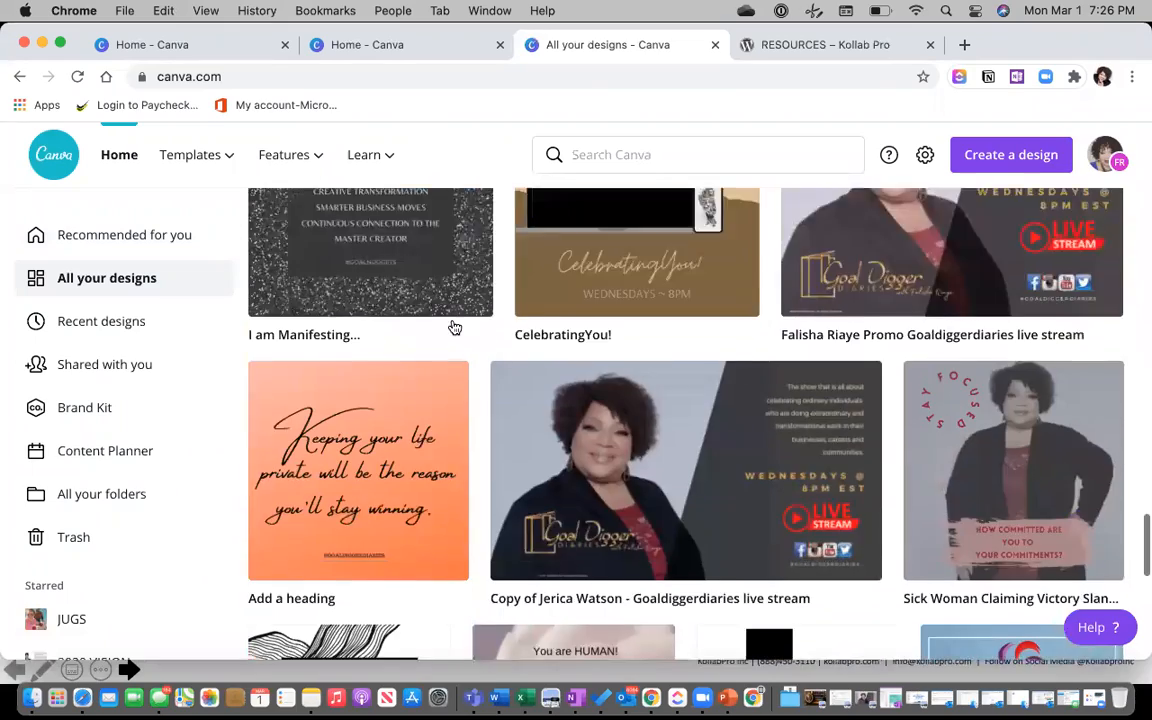
{"action": "scroll", "coordinate": [453, 326], "scroll_direction": "down", "scroll_amount": 10}
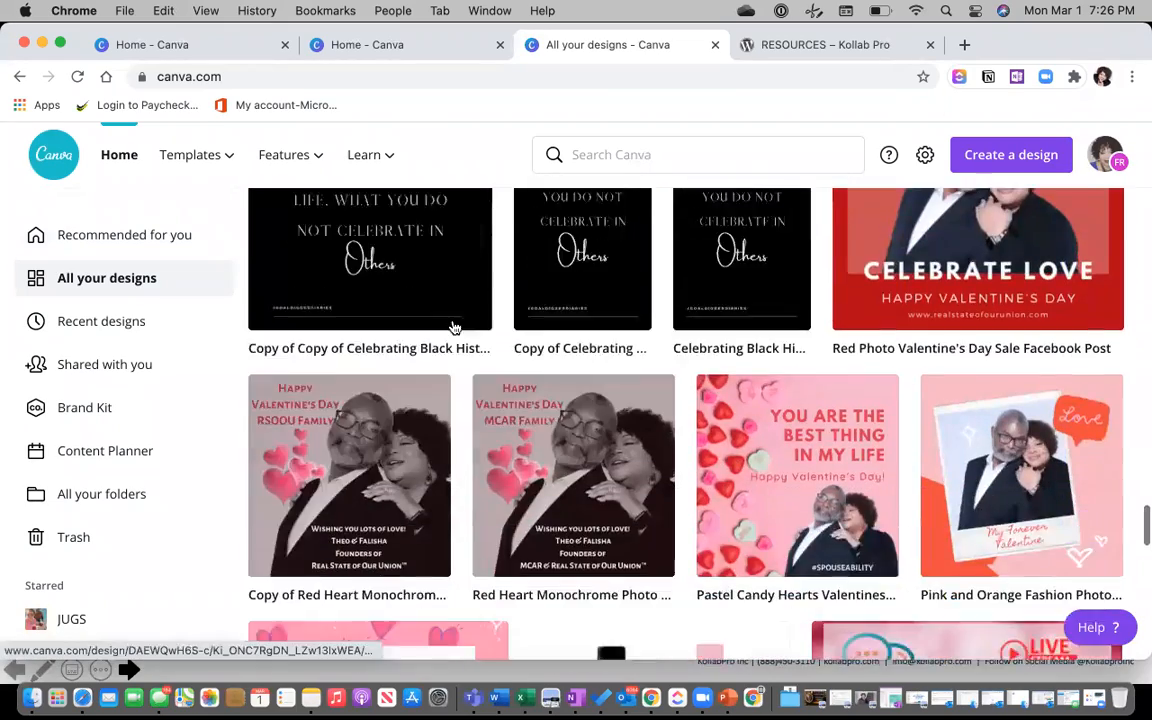
{"action": "scroll", "coordinate": [453, 328], "scroll_direction": "down", "scroll_amount": 3}
{"action": "scroll", "coordinate": [452, 326], "scroll_direction": "up", "scroll_amount": 5}
{"action": "left_click", "coordinate": [341, 285]}
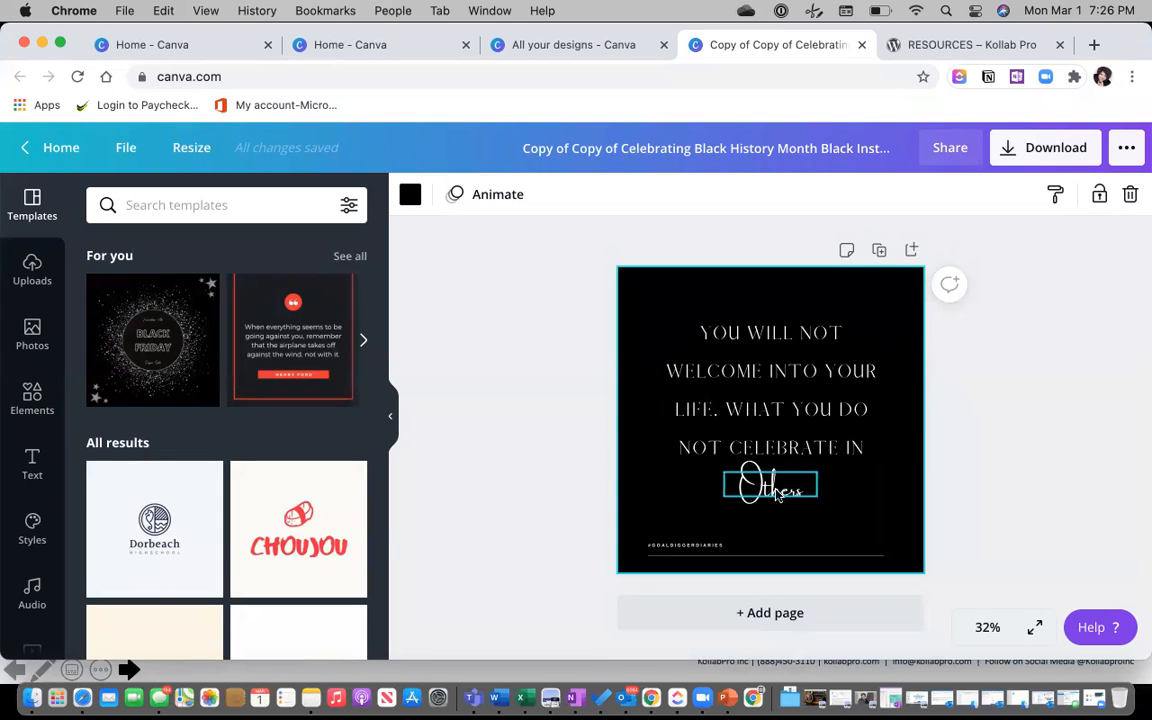
Set 'Others' in Amsterdam Two and move it right and slightly down beneath the quote.
{"action": "left_click", "coordinate": [775, 487]}
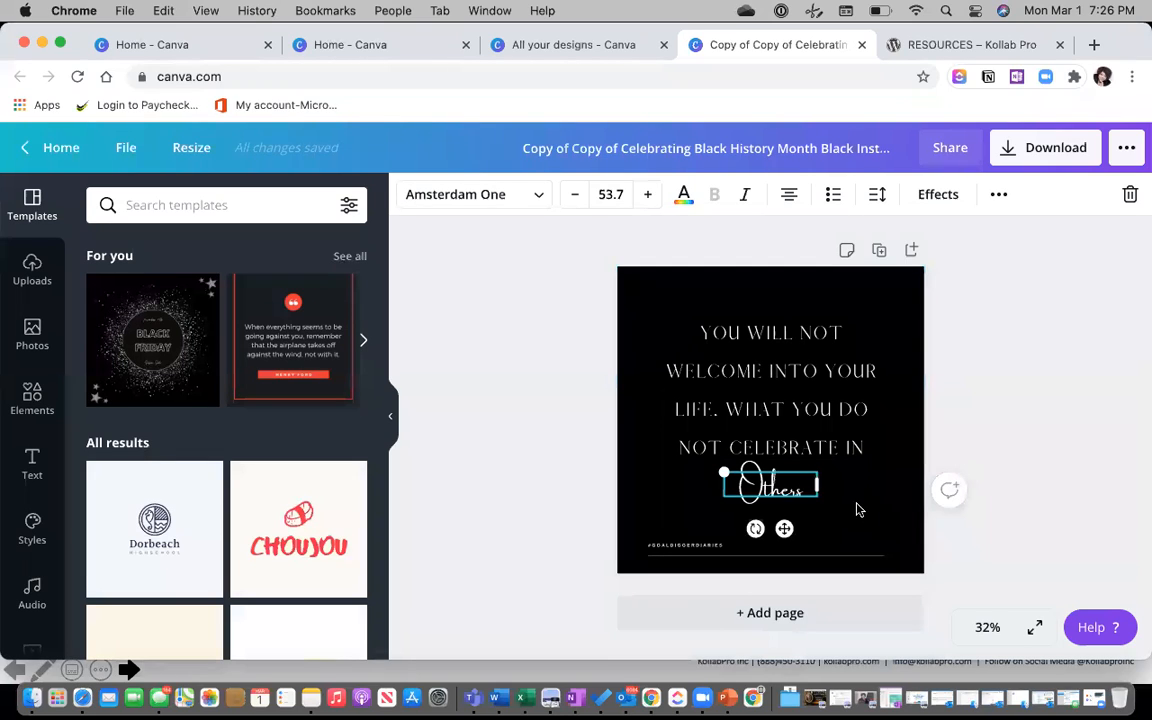
{"action": "left_click", "coordinate": [537, 200]}
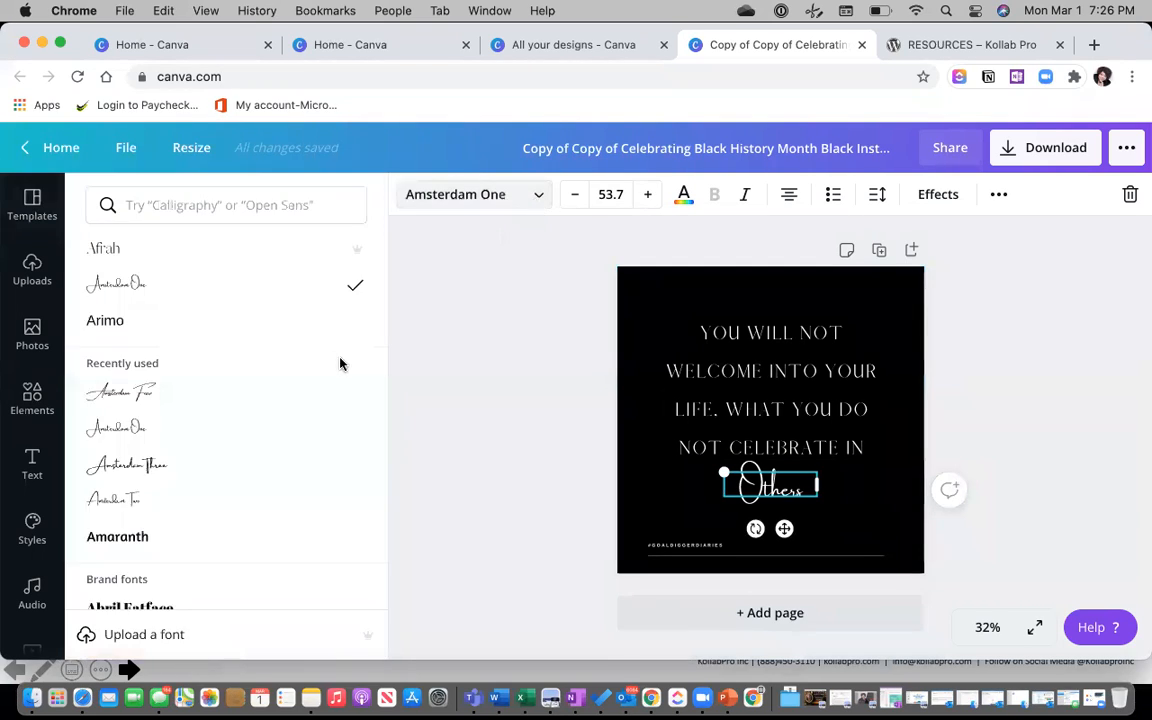
{"action": "left_click", "coordinate": [147, 393]}
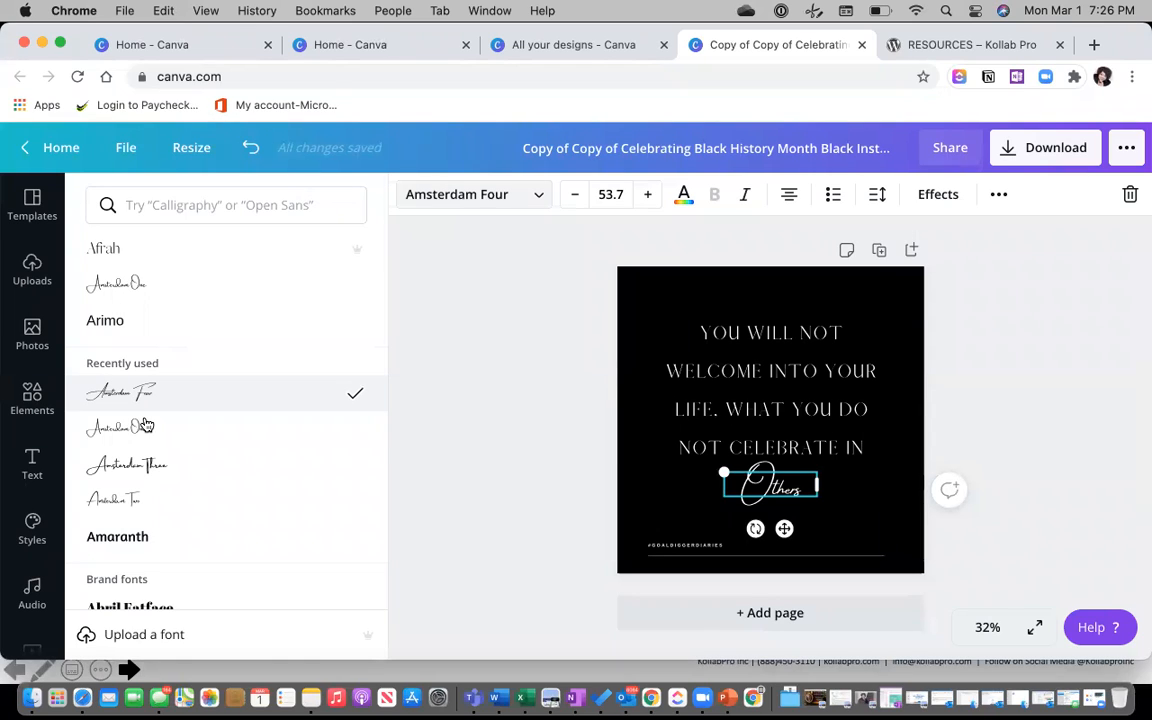
{"action": "left_click", "coordinate": [143, 428]}
{"action": "left_click", "coordinate": [123, 474]}
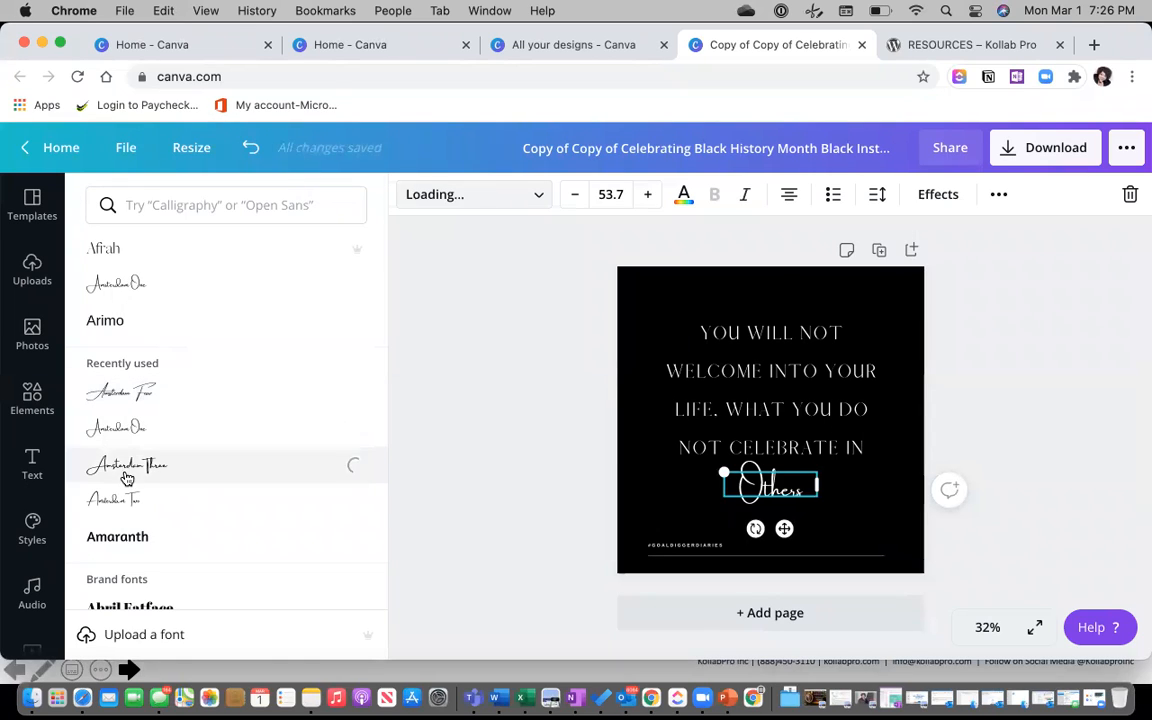
{"action": "left_click", "coordinate": [127, 503]}
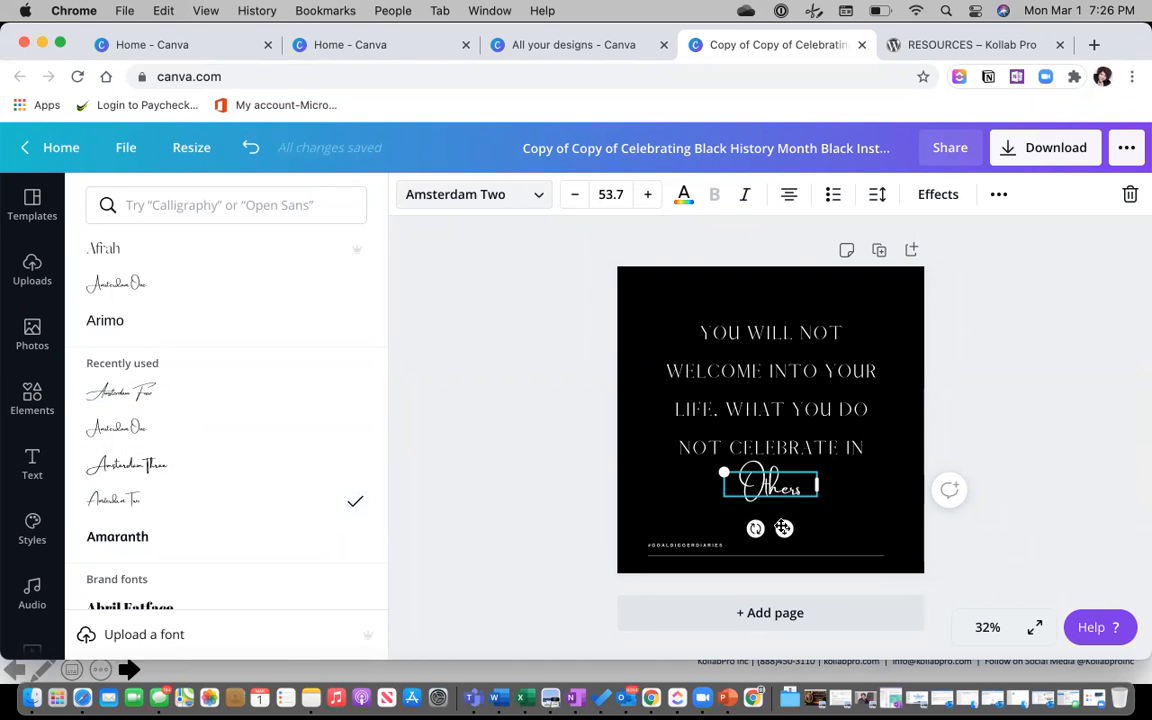
{"action": "left_click_drag", "start_coordinate": [817, 524], "coordinate": [874, 517]}
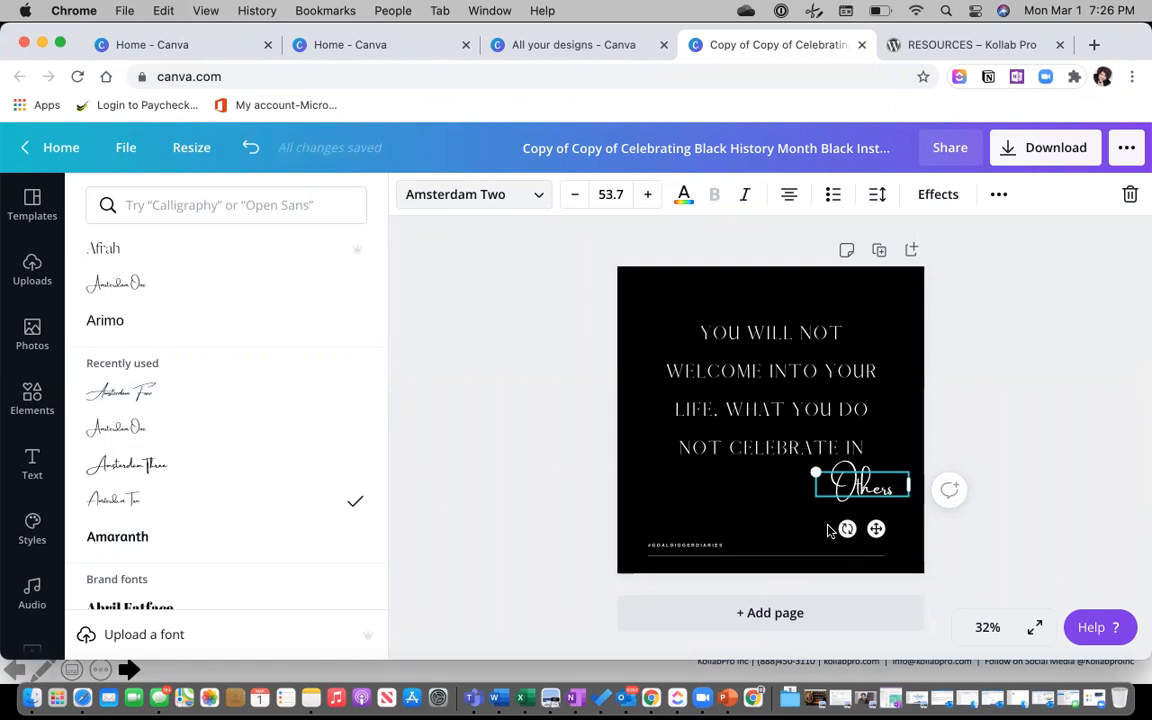
{"action": "left_click_drag", "start_coordinate": [876, 530], "coordinate": [876, 536]}
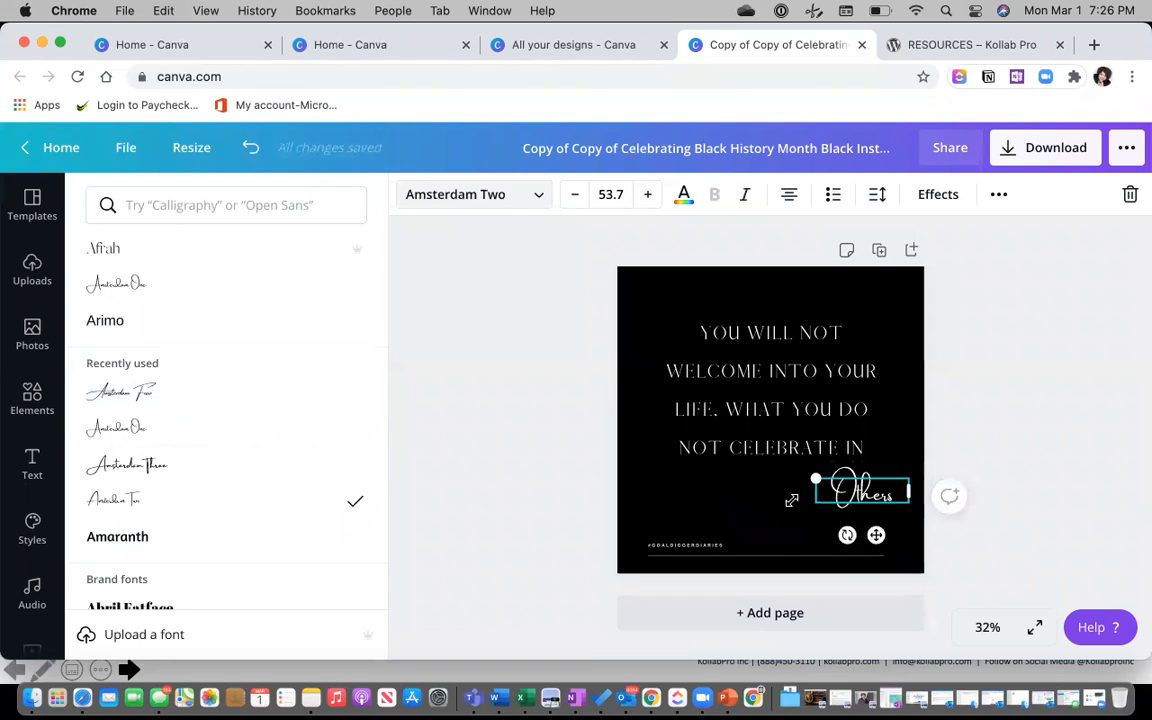
Deselect to review the page, then reselect 'Others' to change its font again.
{"action": "key", "text": "Escape"}
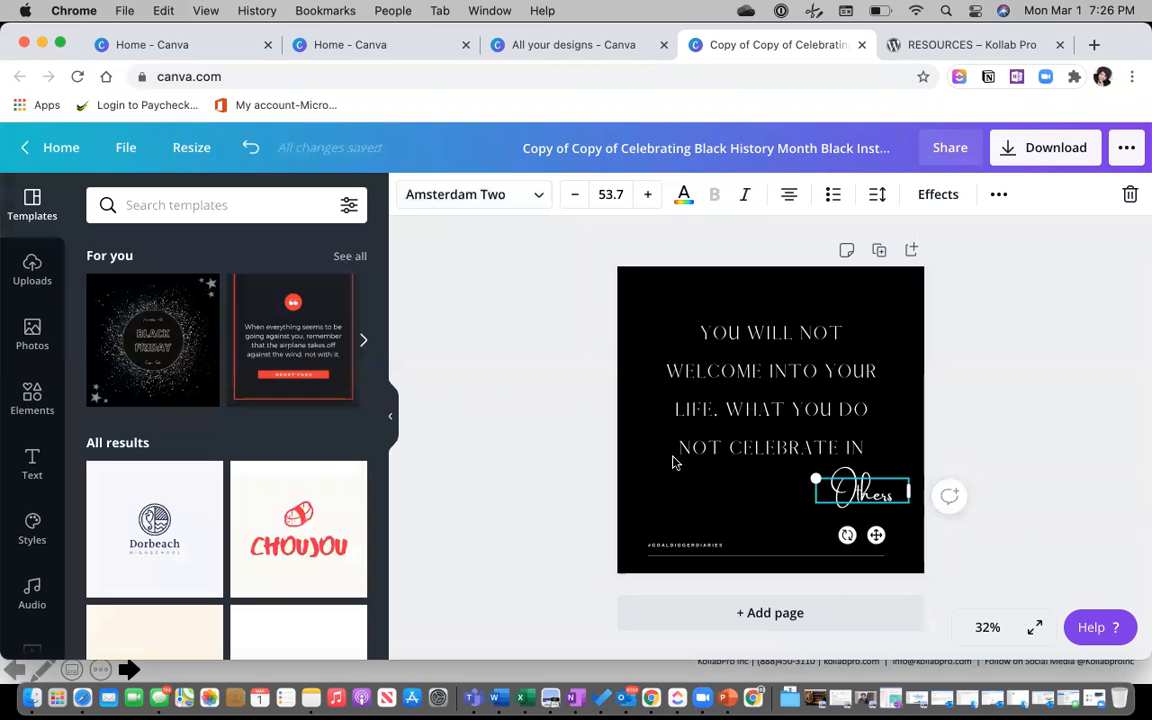
{"action": "left_click", "coordinate": [639, 422]}
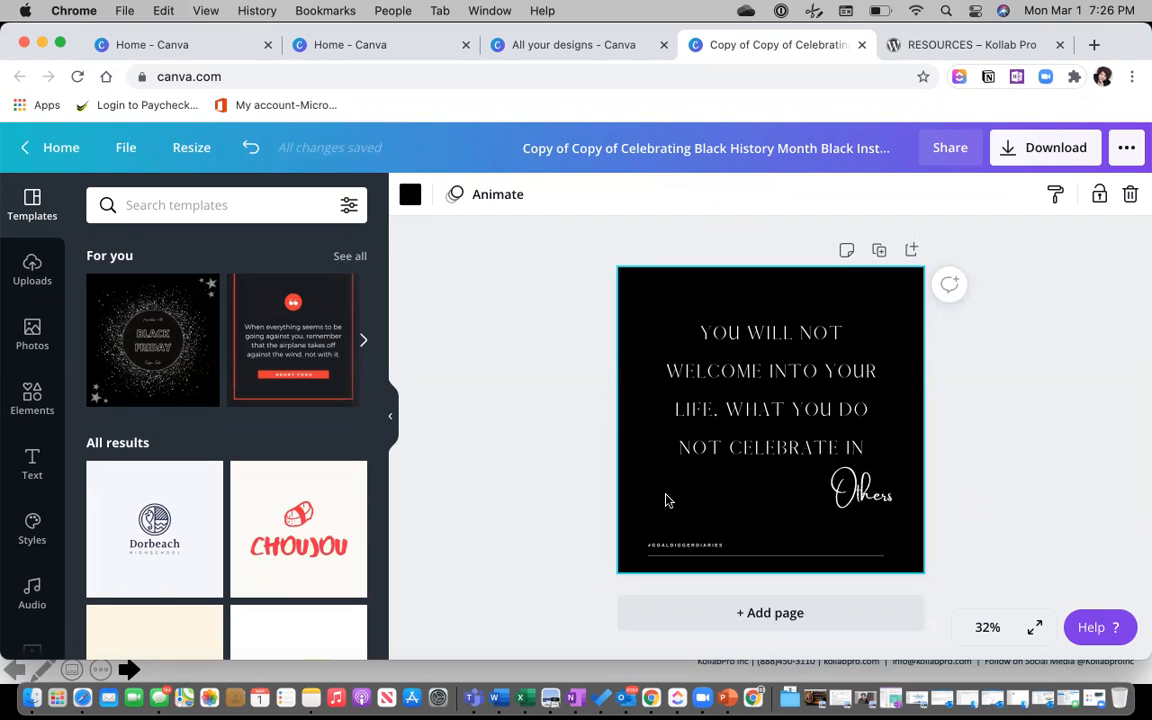
{"action": "left_click", "coordinate": [860, 490]}
{"action": "left_click", "coordinate": [540, 196]}
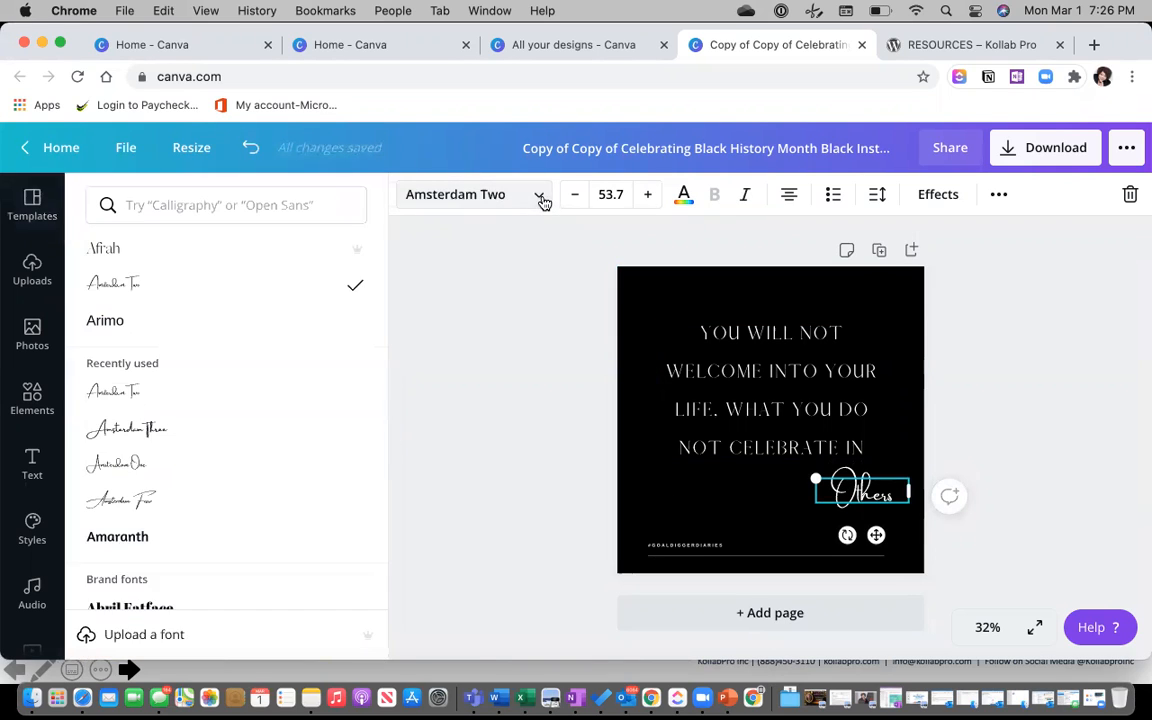
Search 'calligraphy' fonts, try several scripts, and apply Euphoria Script to 'Others'.
{"action": "left_click", "coordinate": [190, 207]}
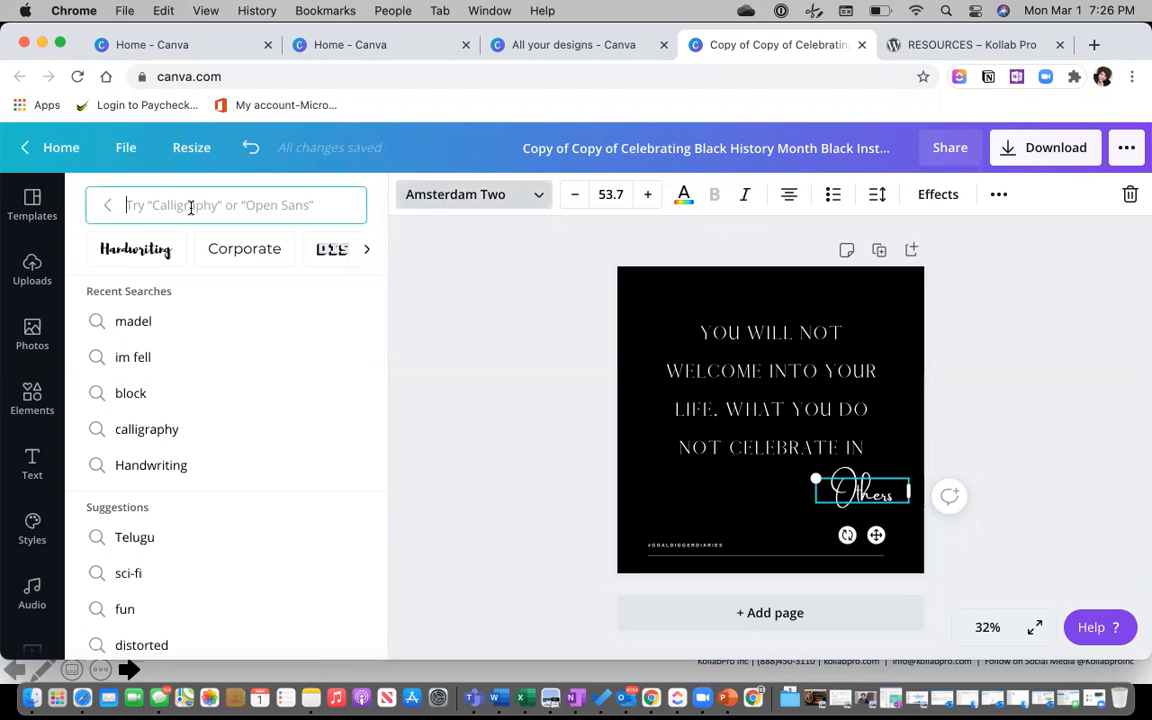
{"action": "type", "text": "calligr"}
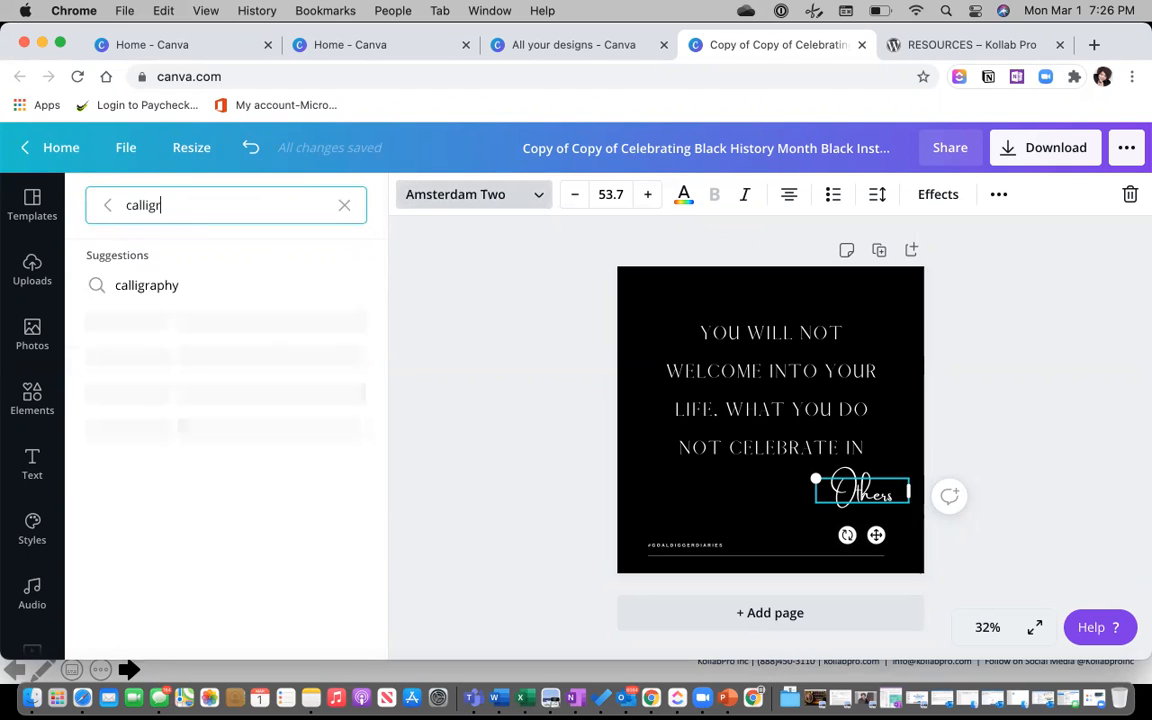
{"action": "type", "text": "aphy"}
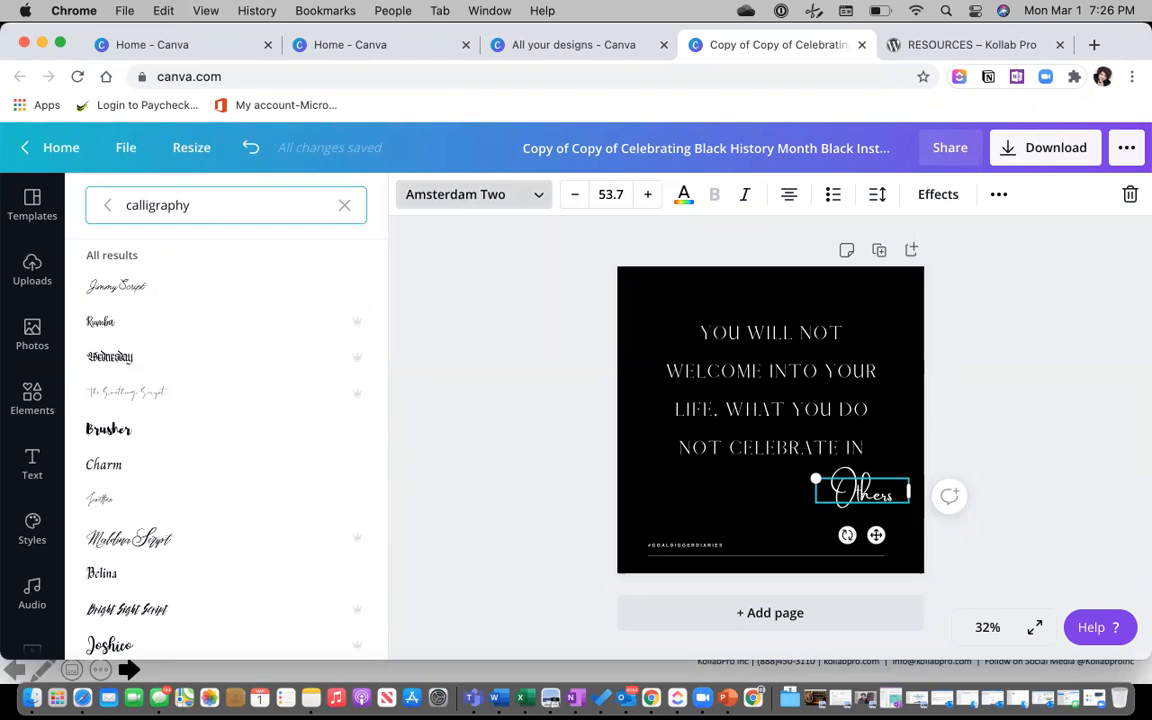
{"action": "scroll", "coordinate": [160, 370], "scroll_direction": "down", "scroll_amount": 5}
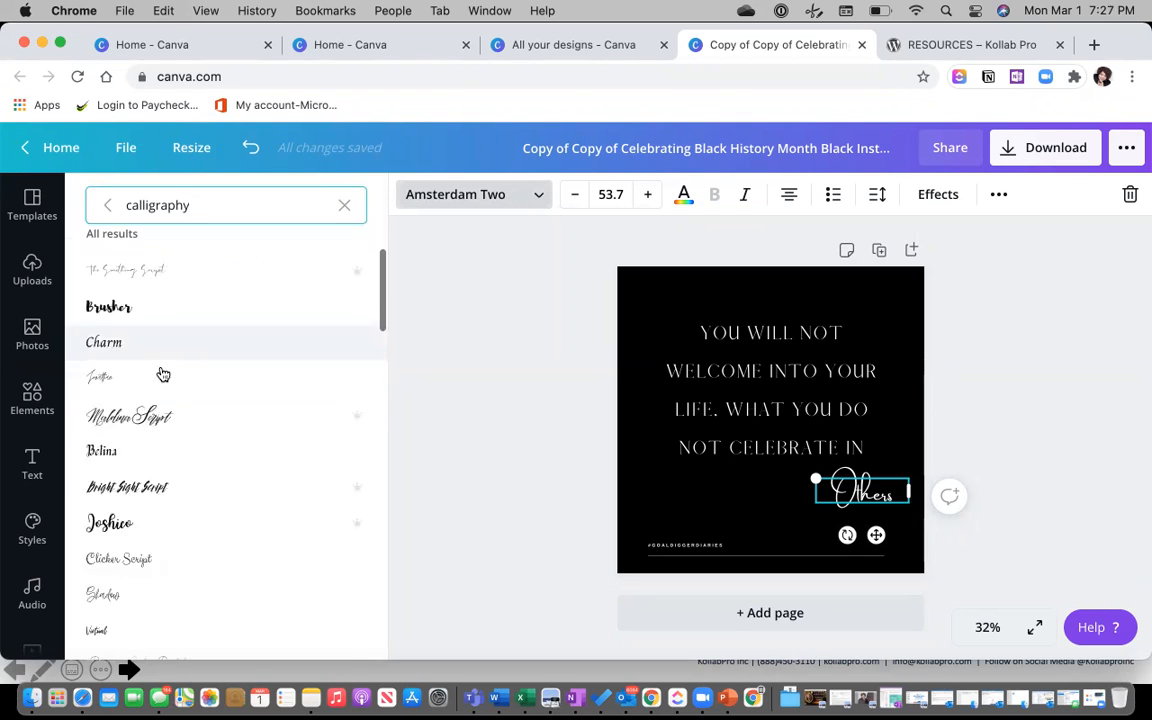
{"action": "left_click", "coordinate": [157, 350]}
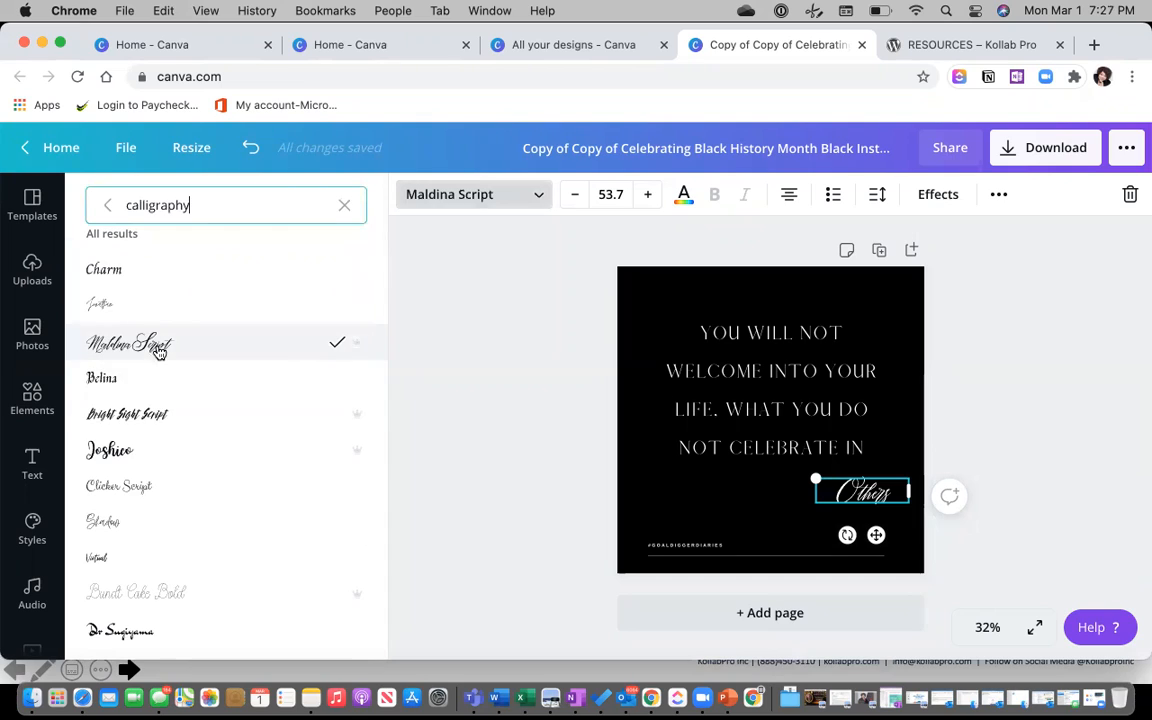
{"action": "left_click", "coordinate": [110, 452]}
{"action": "left_click", "coordinate": [145, 490]}
{"action": "left_click", "coordinate": [121, 528]}
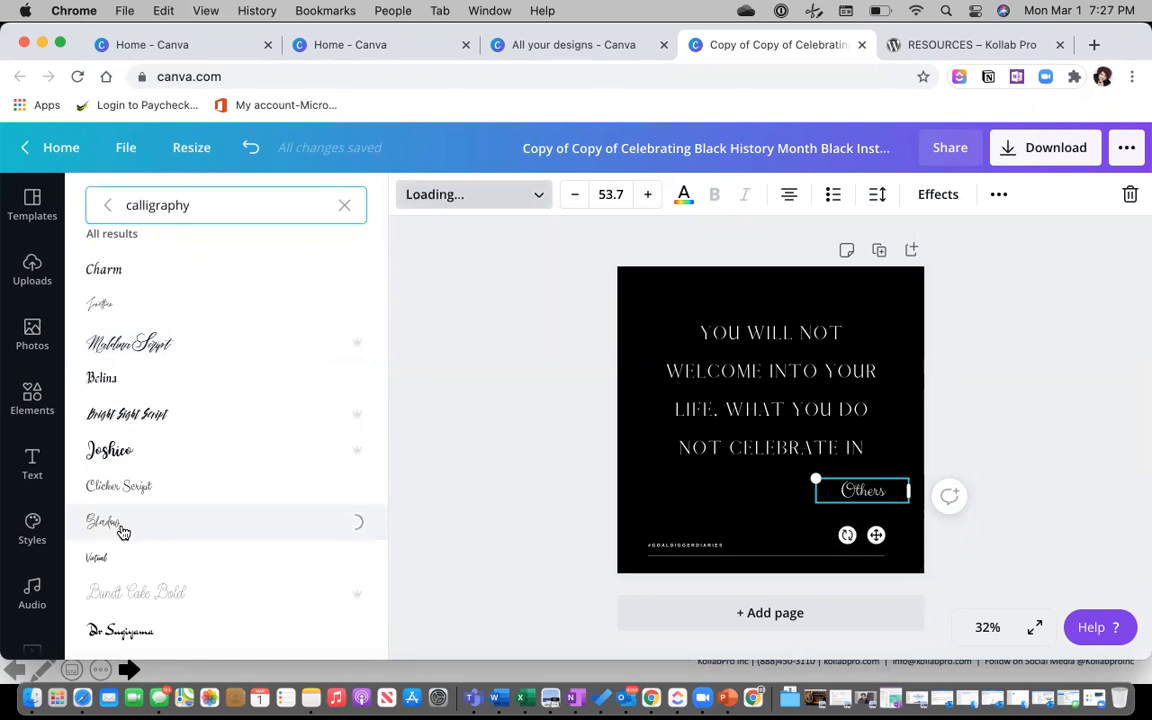
{"action": "left_click", "coordinate": [110, 558]}
{"action": "scroll", "coordinate": [110, 560], "scroll_direction": "down", "scroll_amount": 8}
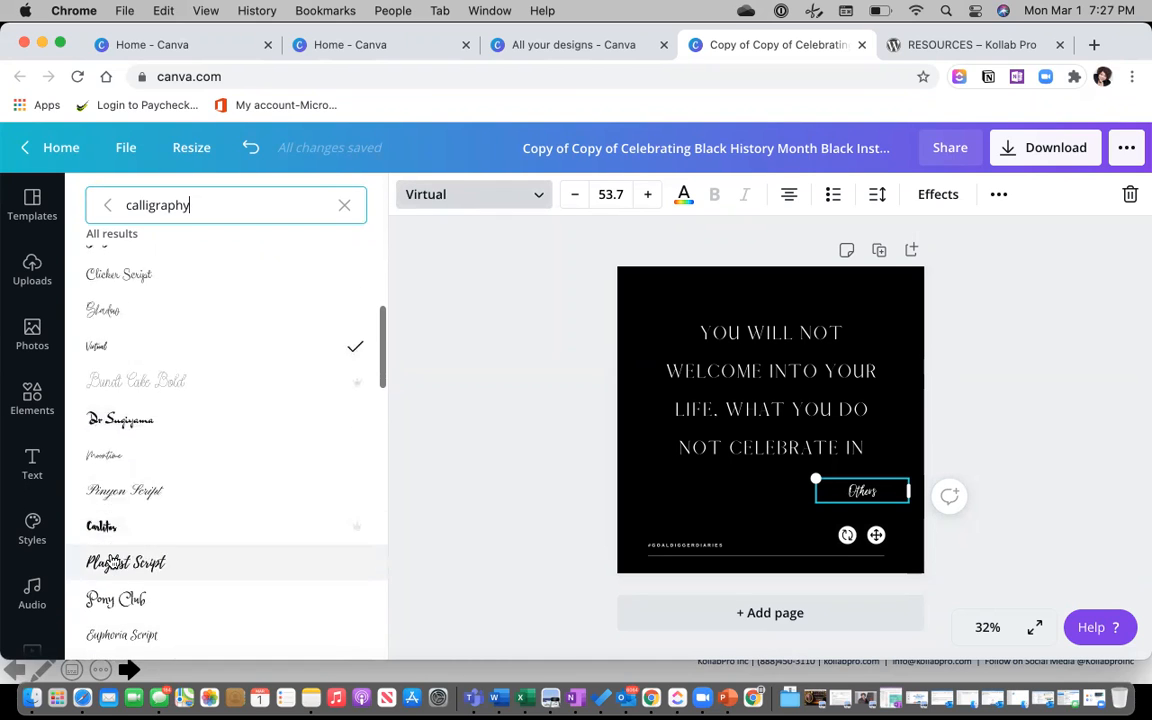
{"action": "left_click", "coordinate": [125, 408]}
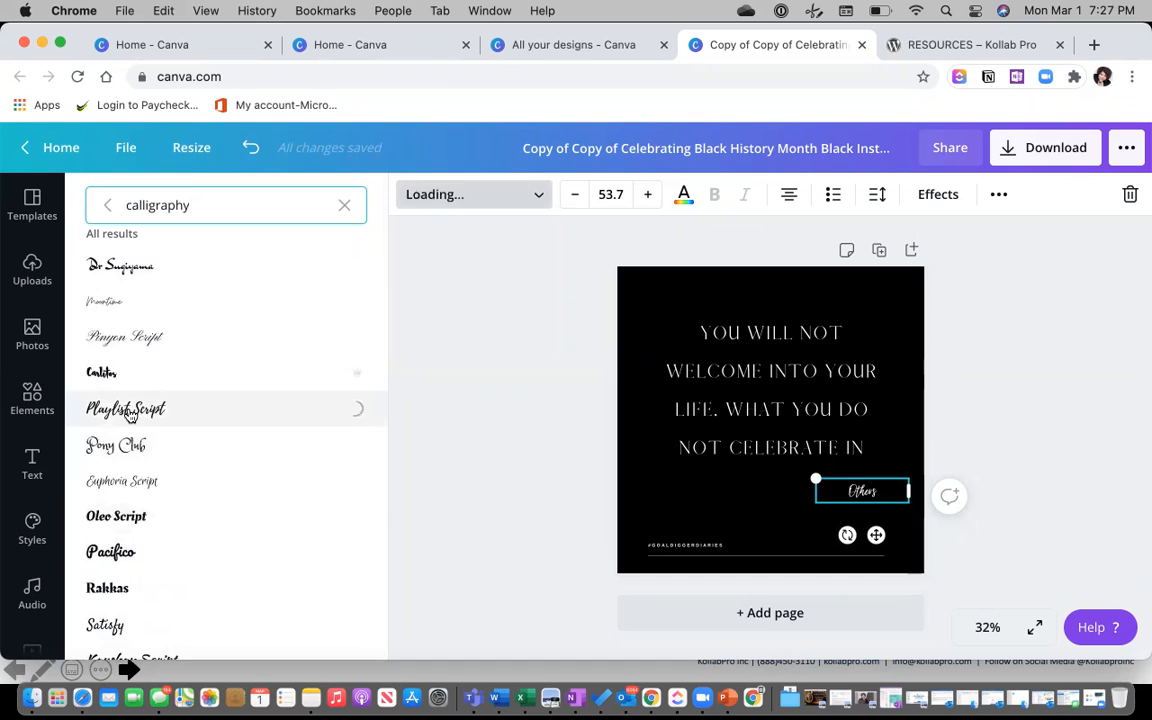
{"action": "left_click", "coordinate": [114, 444]}
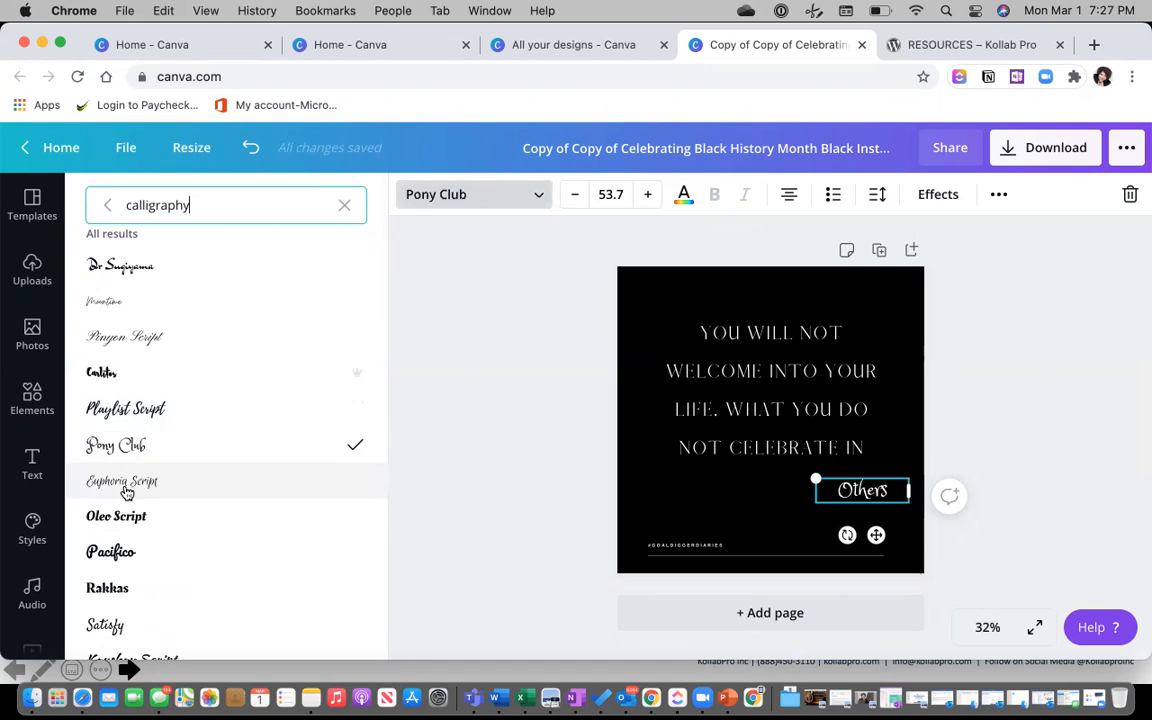
{"action": "left_click", "coordinate": [123, 483]}
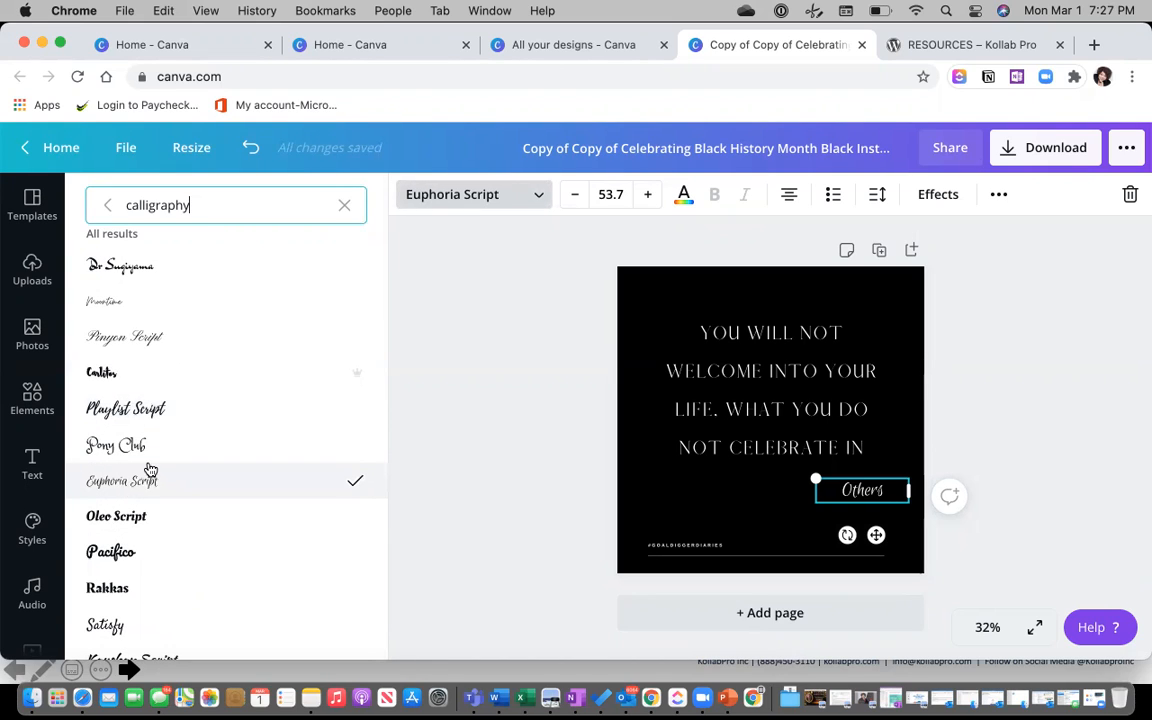
Browse the 'sans' font results, then clear the font search.
{"action": "scroll", "coordinate": [148, 470], "scroll_direction": "up", "scroll_amount": 5}
{"action": "scroll", "coordinate": [148, 470], "scroll_direction": "up", "scroll_amount": 3}
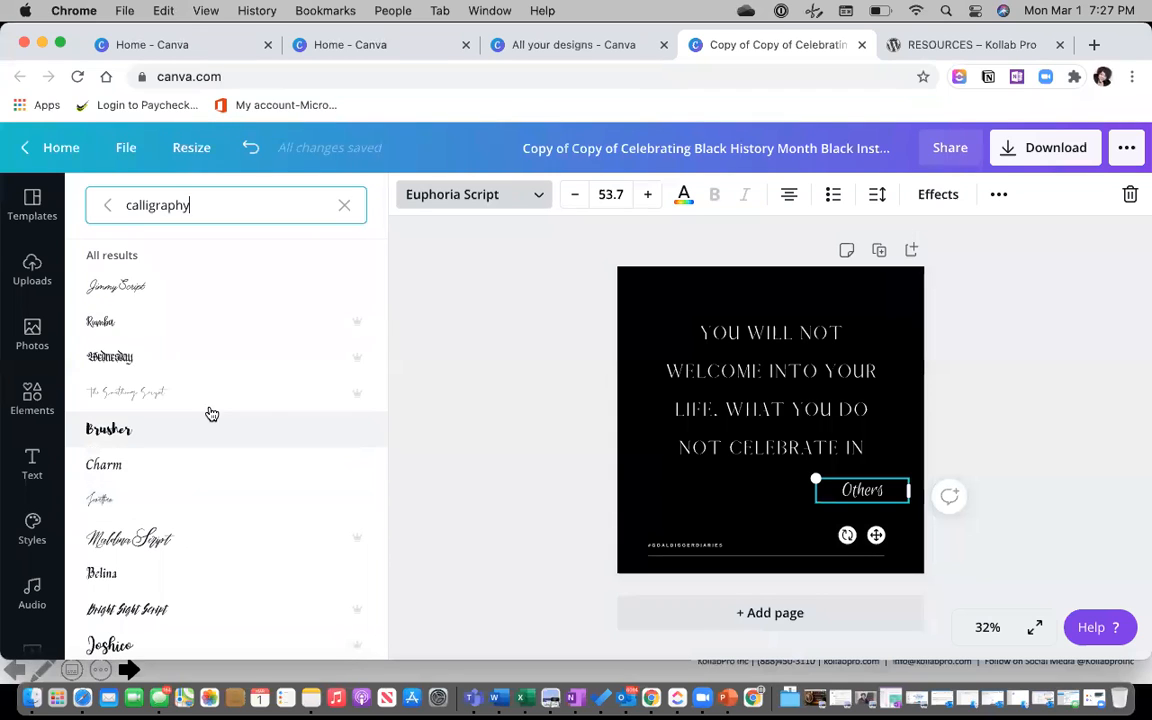
{"action": "double_click", "coordinate": [180, 204]}
{"action": "type", "text": "sans"}
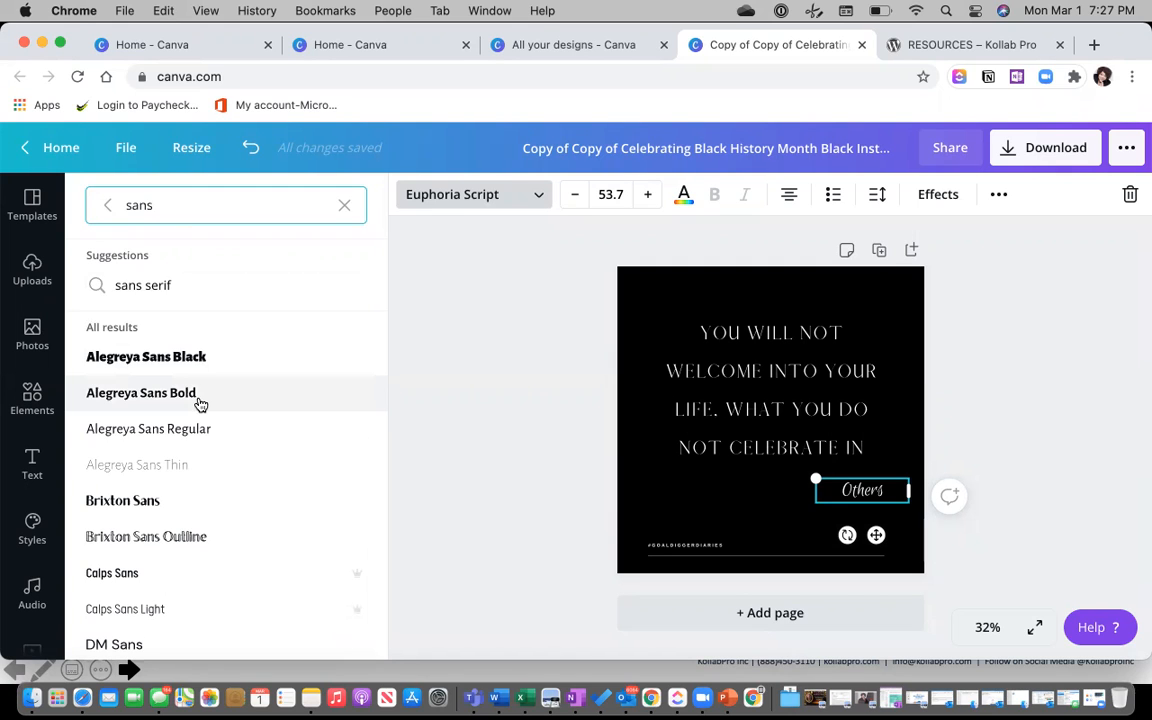
{"action": "scroll", "coordinate": [200, 404], "scroll_direction": "down", "scroll_amount": 5}
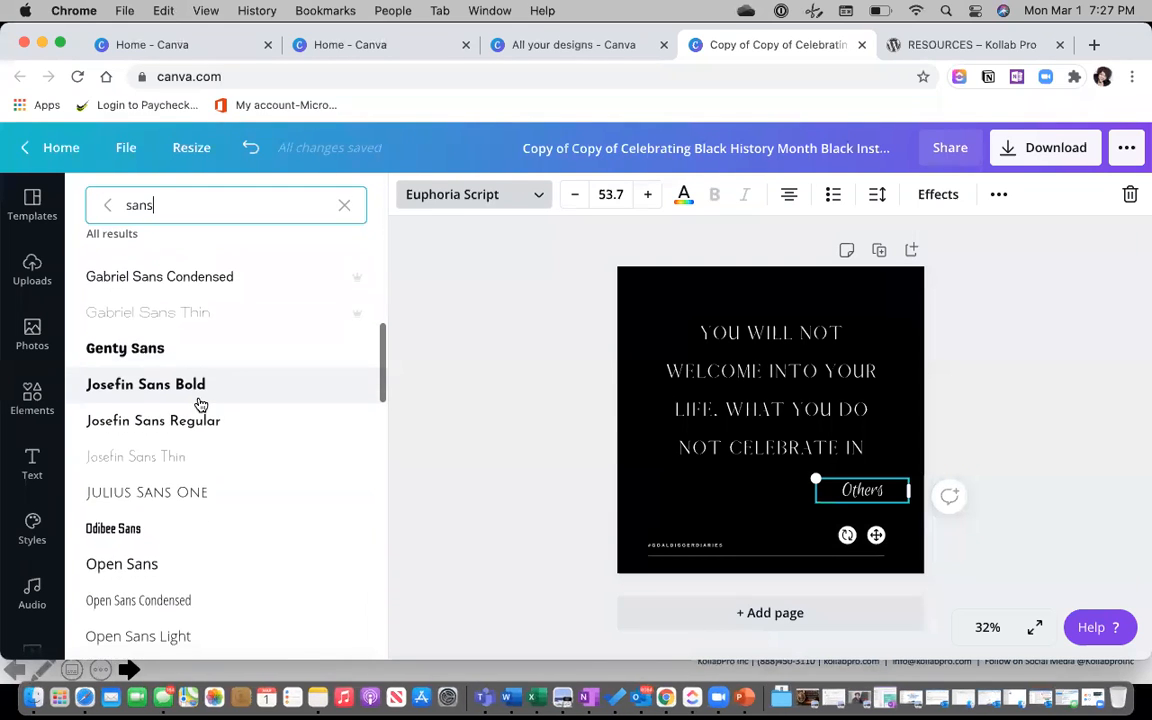
{"action": "scroll", "coordinate": [200, 404], "scroll_direction": "down", "scroll_amount": 4}
{"action": "scroll", "coordinate": [199, 398], "scroll_direction": "down", "scroll_amount": 1}
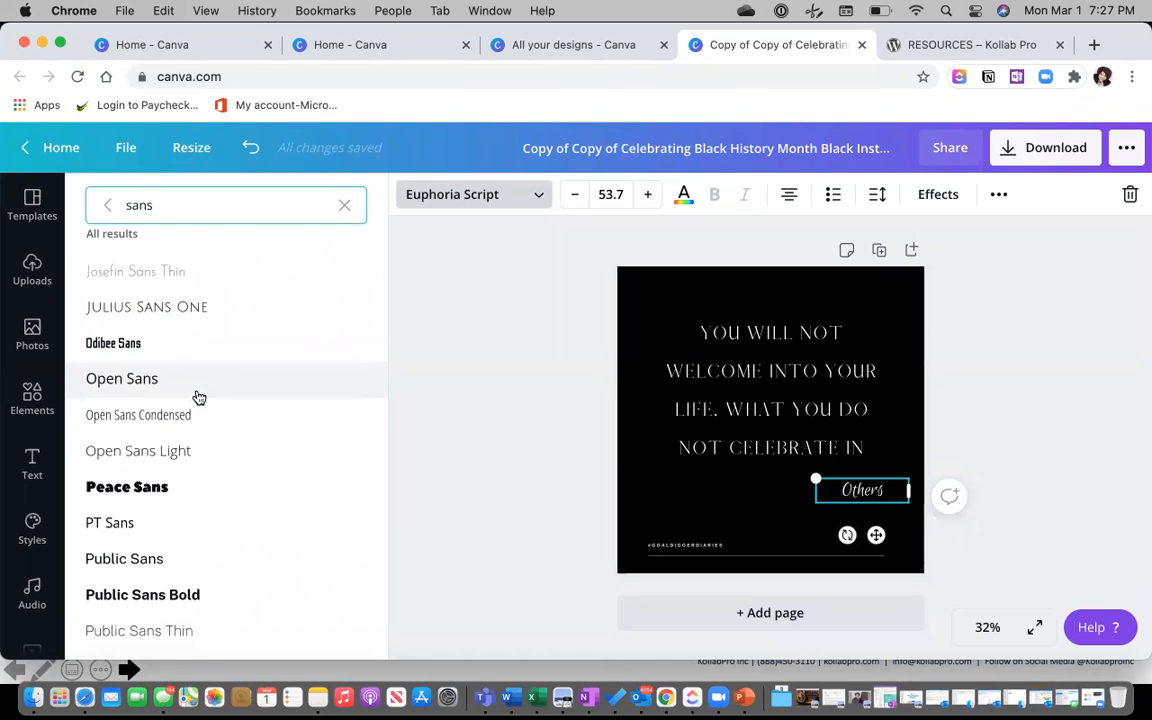
{"action": "scroll", "coordinate": [199, 398], "scroll_direction": "down", "scroll_amount": 10}
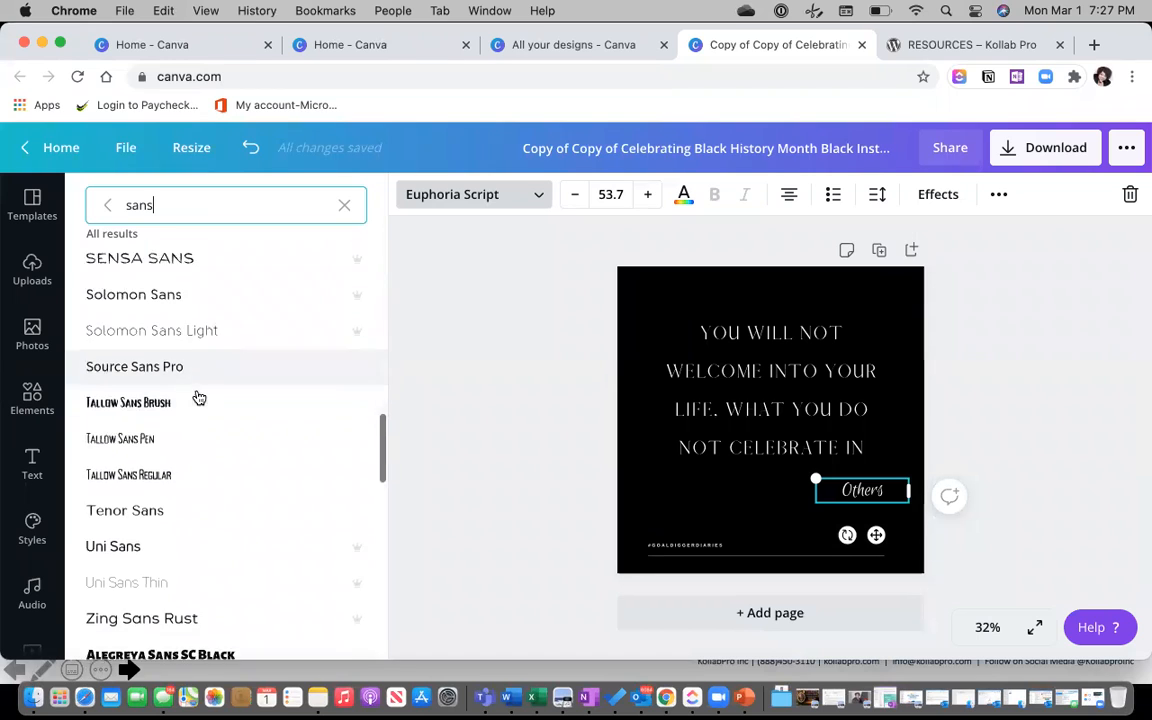
{"action": "scroll", "coordinate": [221, 378], "scroll_direction": "up", "scroll_amount": 15}
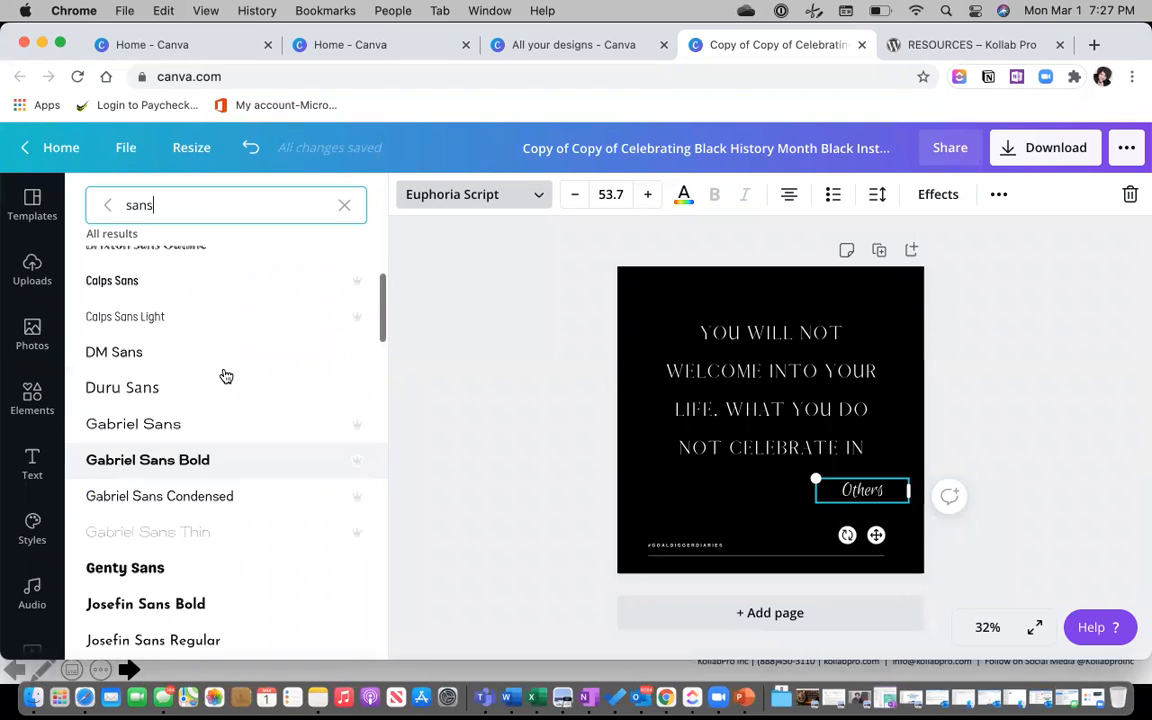
{"action": "left_click", "coordinate": [344, 205]}
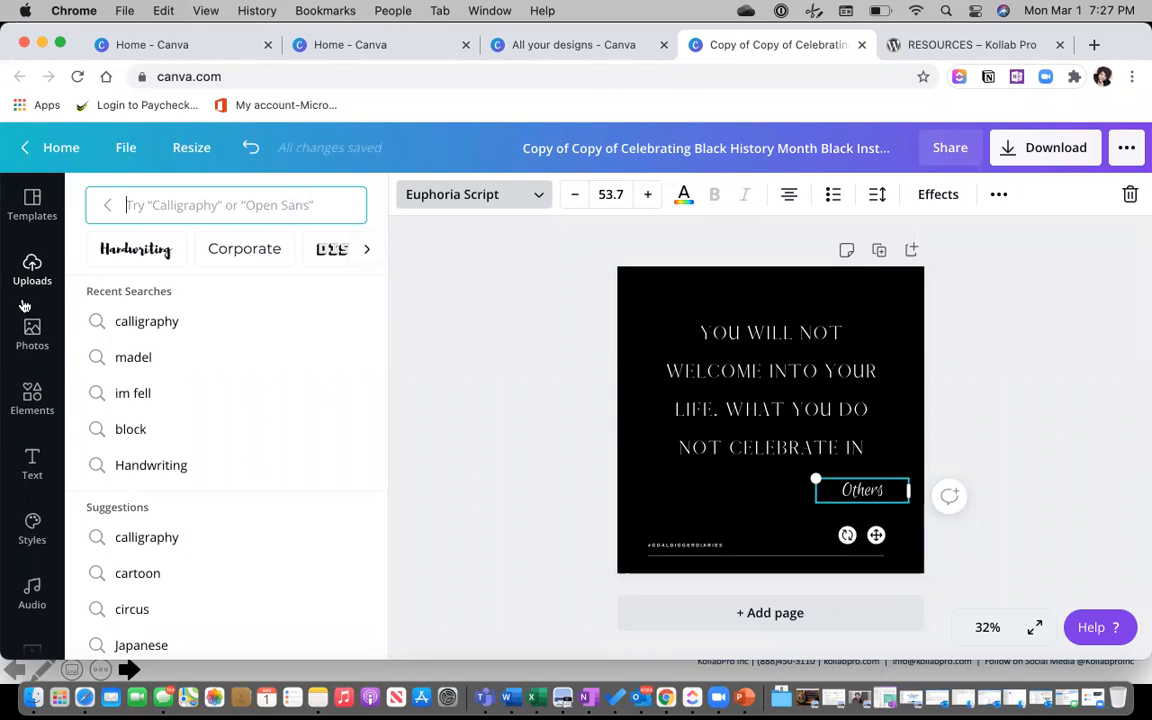
{"action": "scroll", "coordinate": [25, 305], "scroll_direction": "down", "scroll_amount": 5}
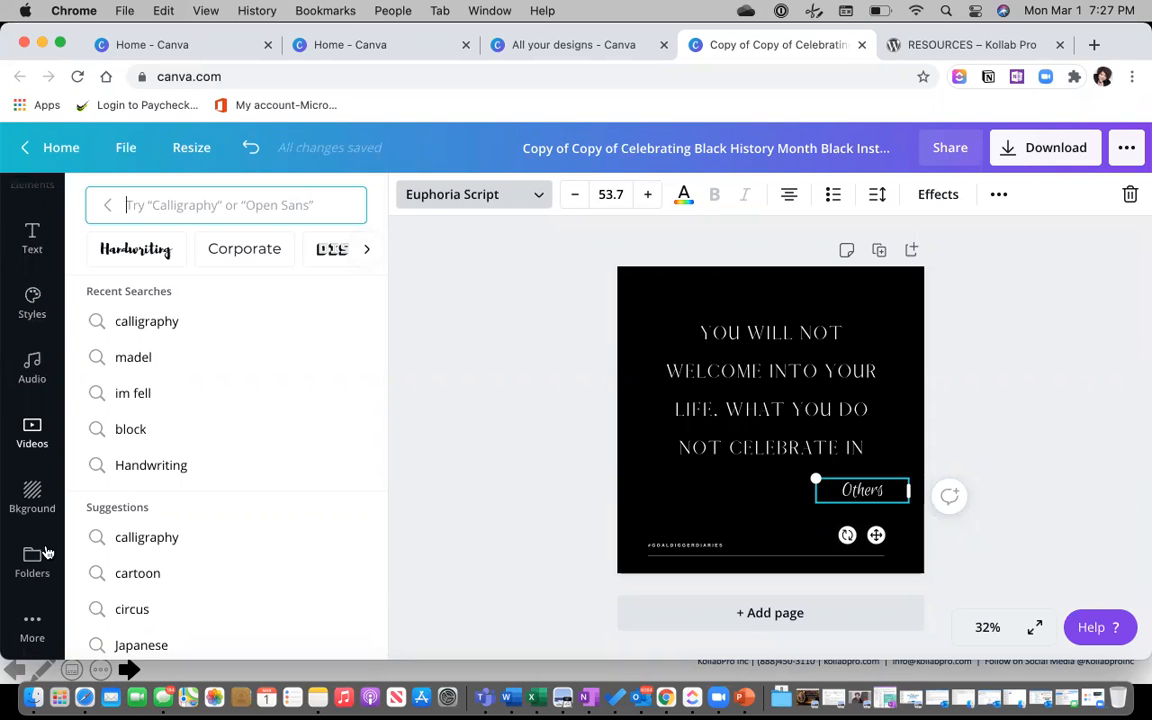
Browse the More apps panel and Text options, then go back to the Canva home page.
{"action": "left_click", "coordinate": [33, 624]}
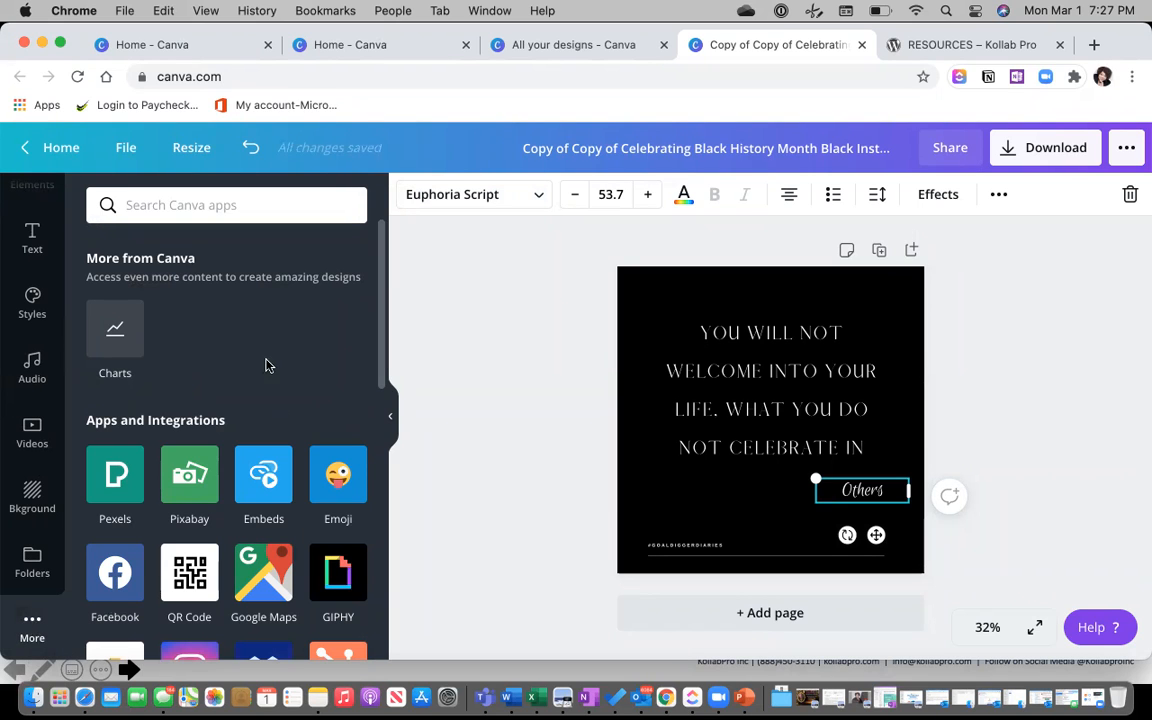
{"action": "scroll", "coordinate": [256, 370], "scroll_direction": "down", "scroll_amount": 3}
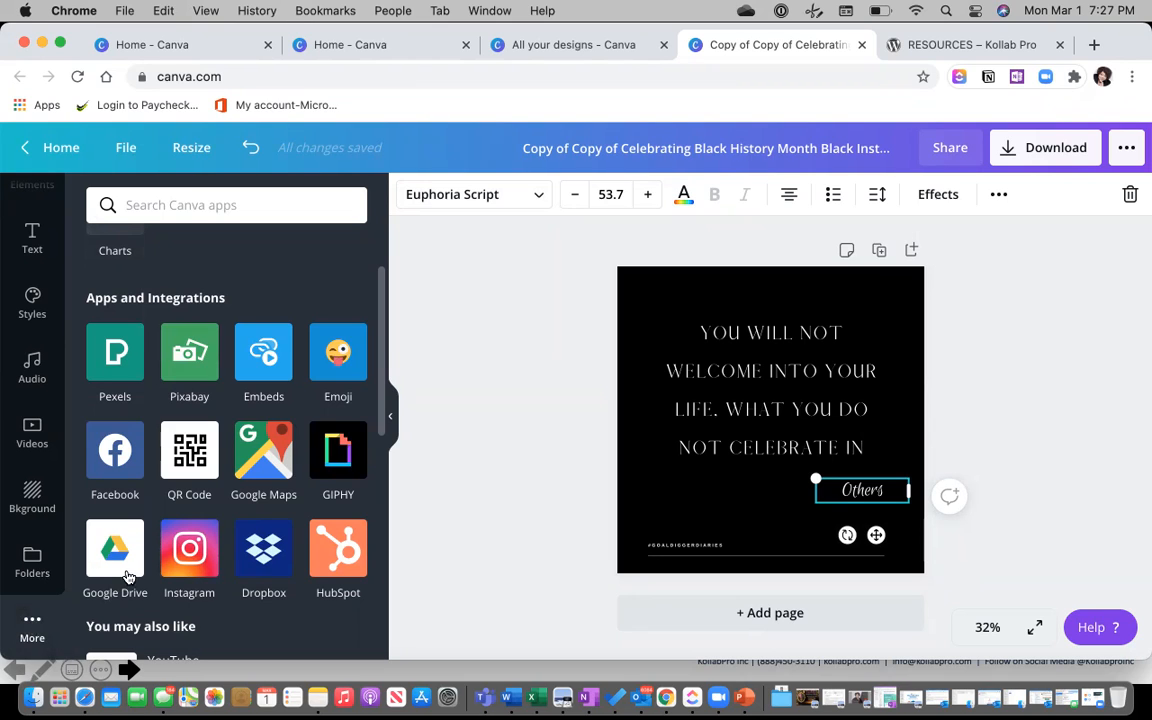
{"action": "scroll", "coordinate": [270, 505], "scroll_direction": "down", "scroll_amount": 3}
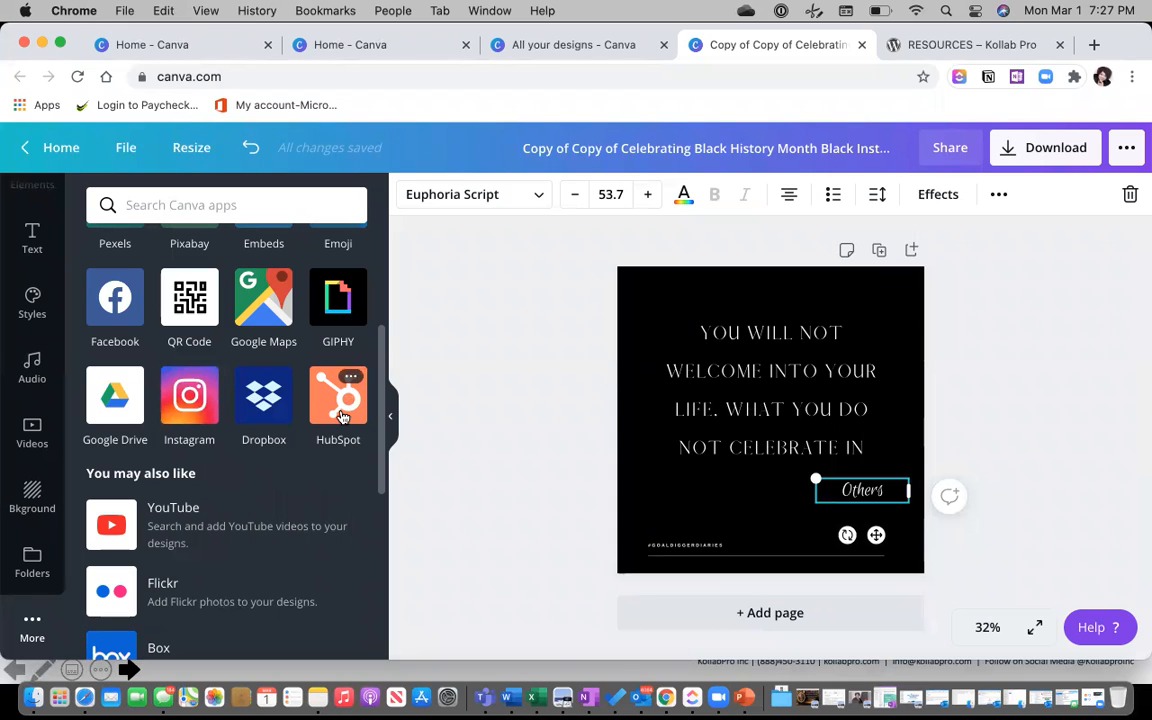
{"action": "scroll", "coordinate": [286, 477], "scroll_direction": "down", "scroll_amount": 1}
{"action": "scroll", "coordinate": [286, 477], "scroll_direction": "down", "scroll_amount": 5}
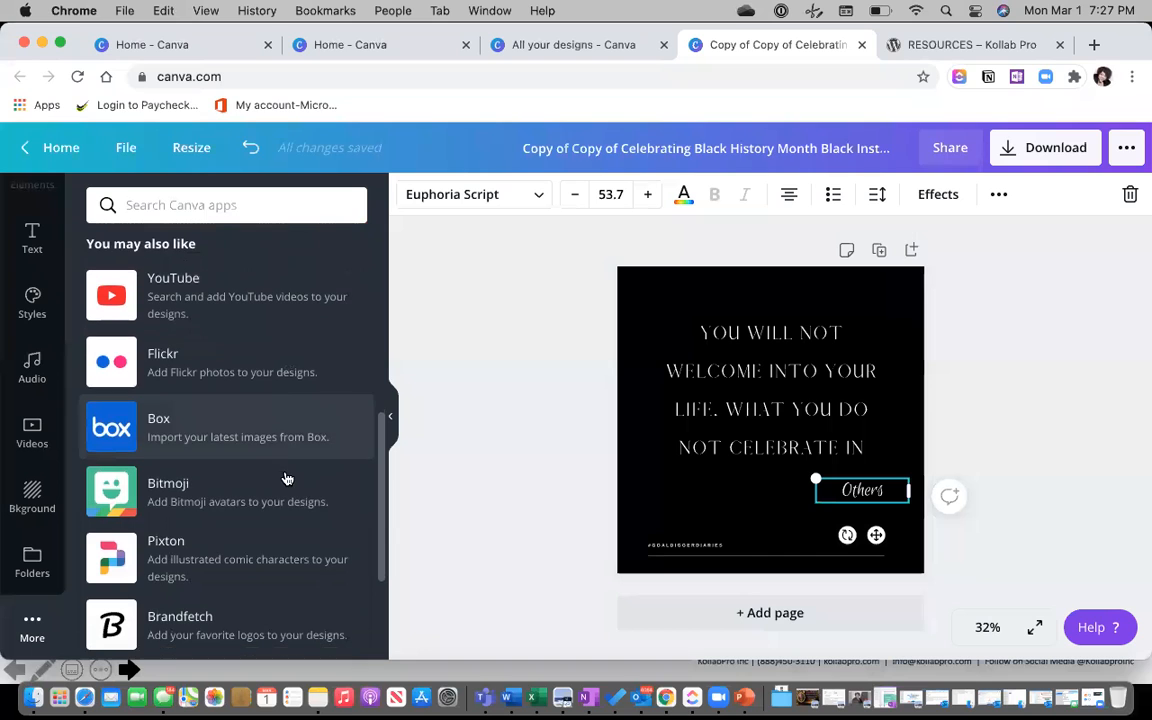
{"action": "scroll", "coordinate": [224, 404], "scroll_direction": "up", "scroll_amount": 10}
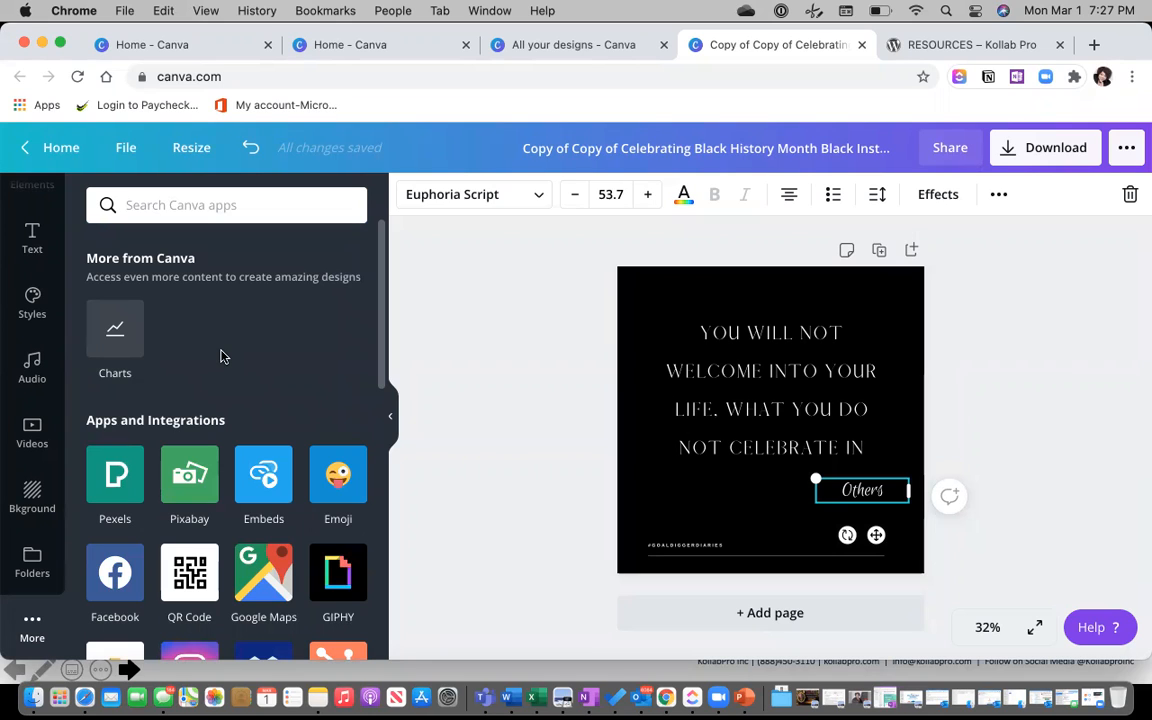
{"action": "left_click", "coordinate": [33, 245]}
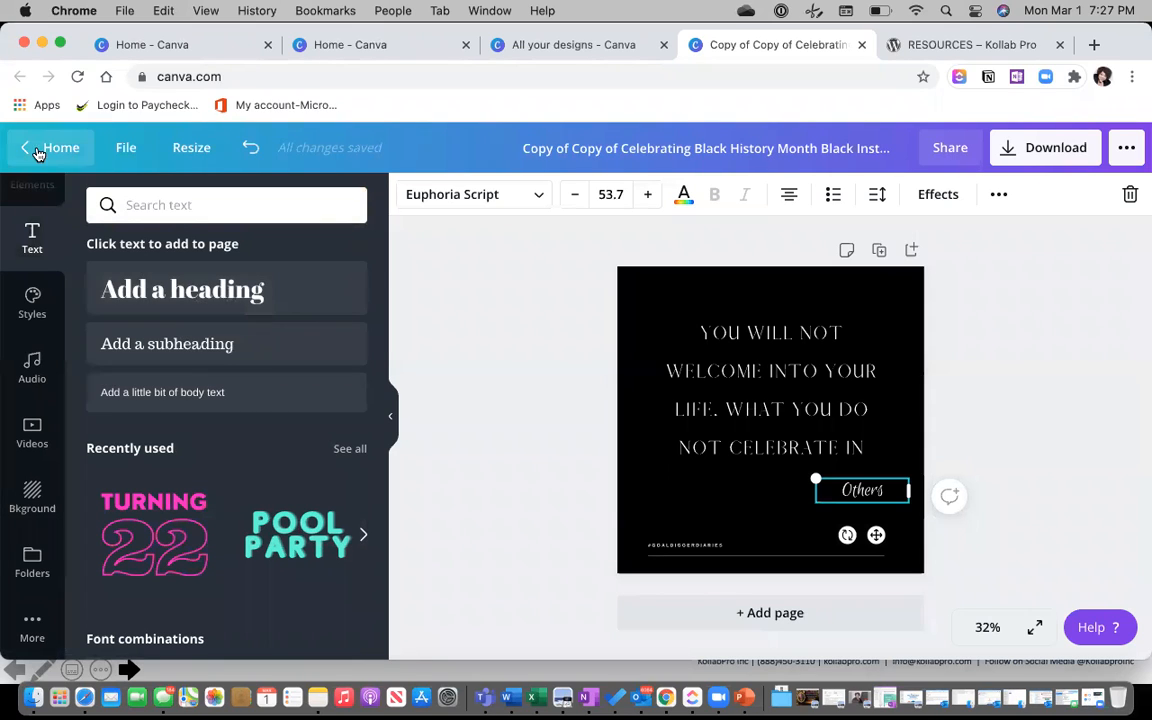
{"action": "left_click", "coordinate": [38, 148]}
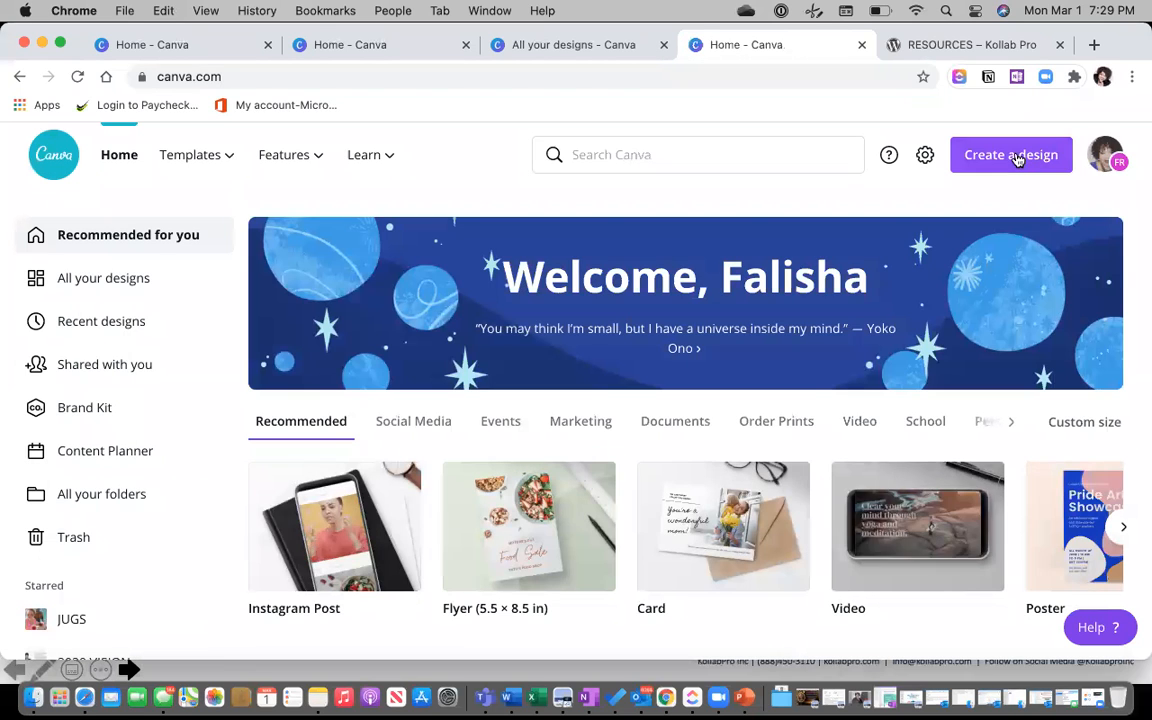
Add a March 1 post in the Content Planner using the Celebrating Women's History 2021 design.
{"action": "left_click", "coordinate": [1012, 156]}
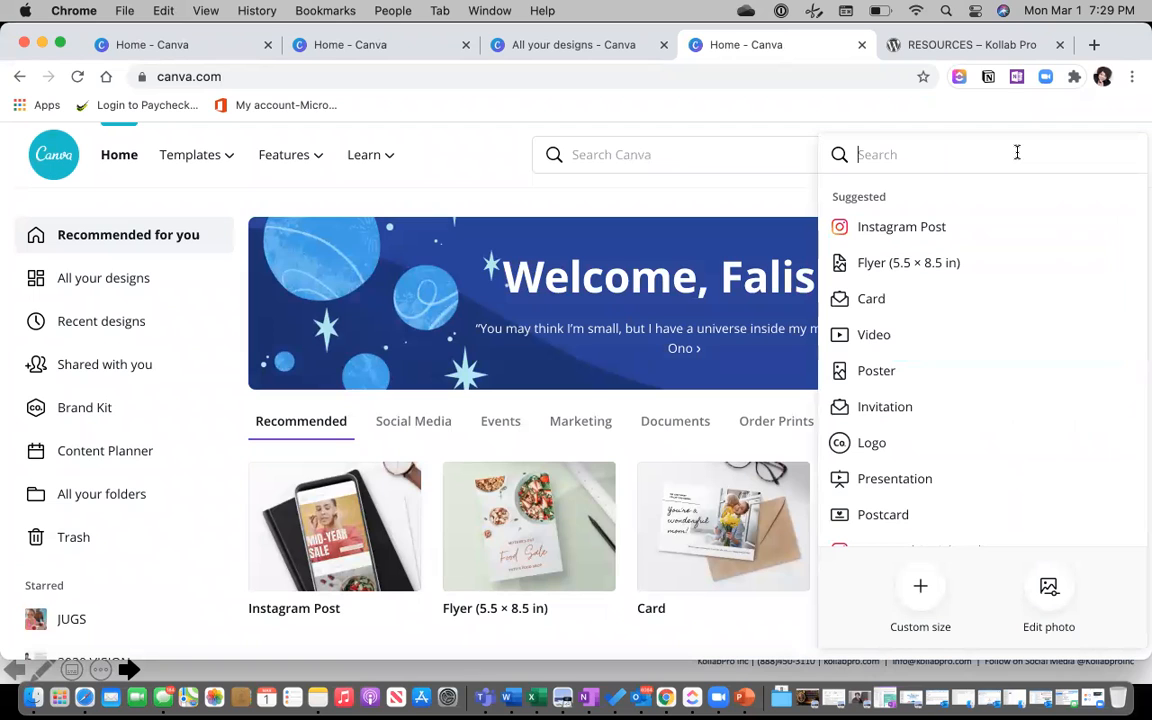
{"action": "left_click", "coordinate": [477, 160]}
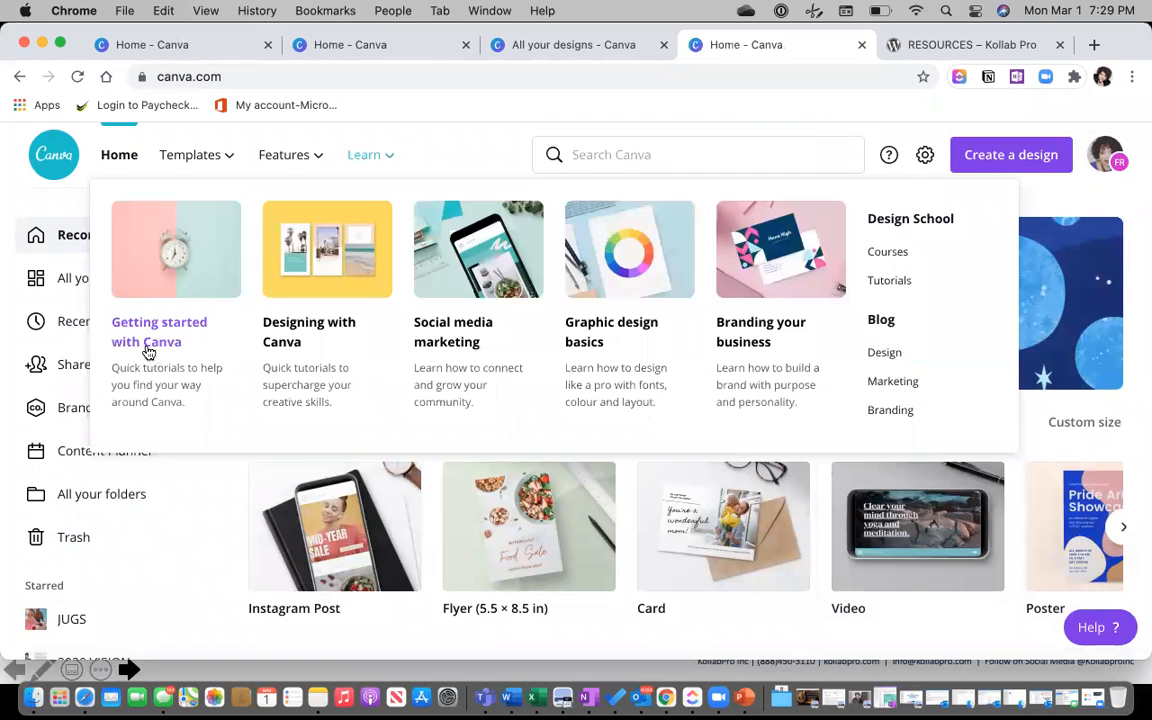
{"action": "left_click", "coordinate": [96, 457]}
{"action": "left_click", "coordinate": [352, 349]}
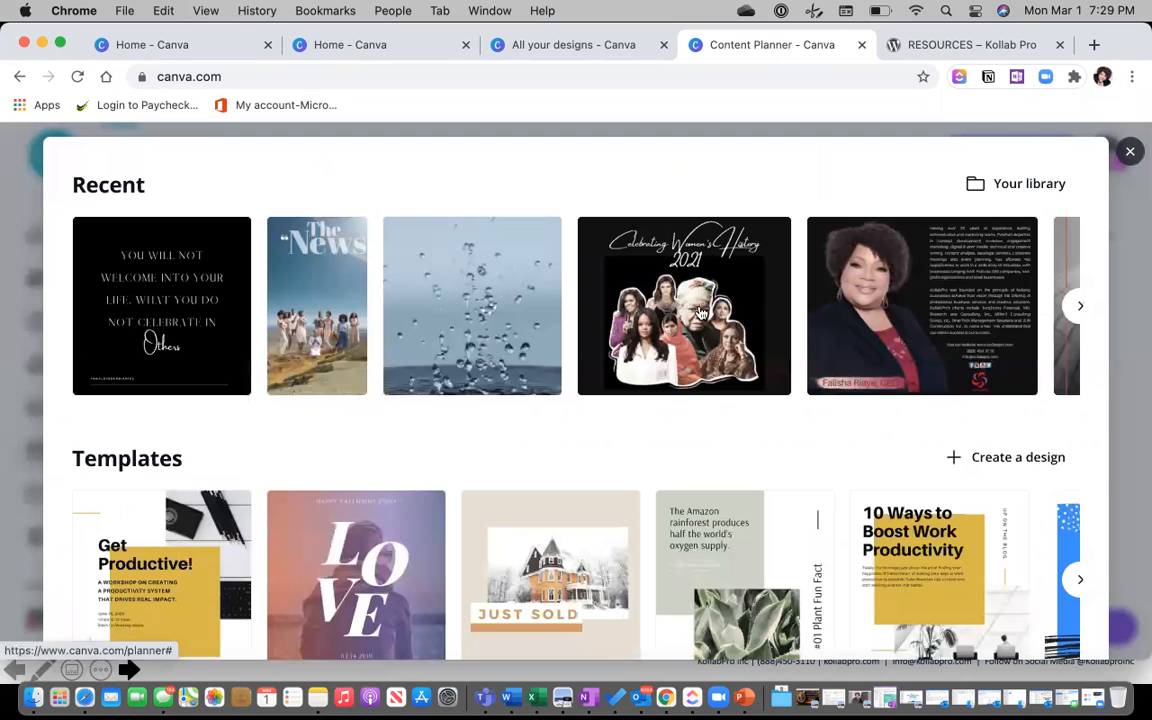
{"action": "left_click", "coordinate": [703, 311]}
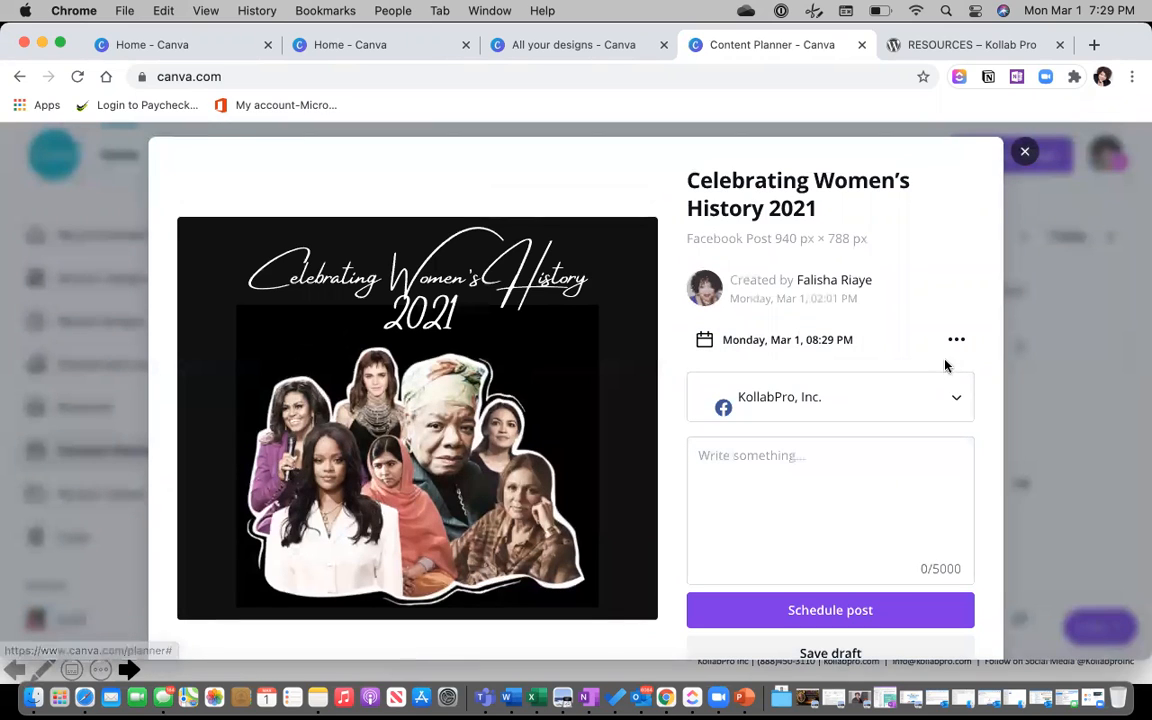
Target the Goal Digger Diaries Facebook Page with caption 'Happy Women's History Month'.
{"action": "left_click", "coordinate": [956, 403]}
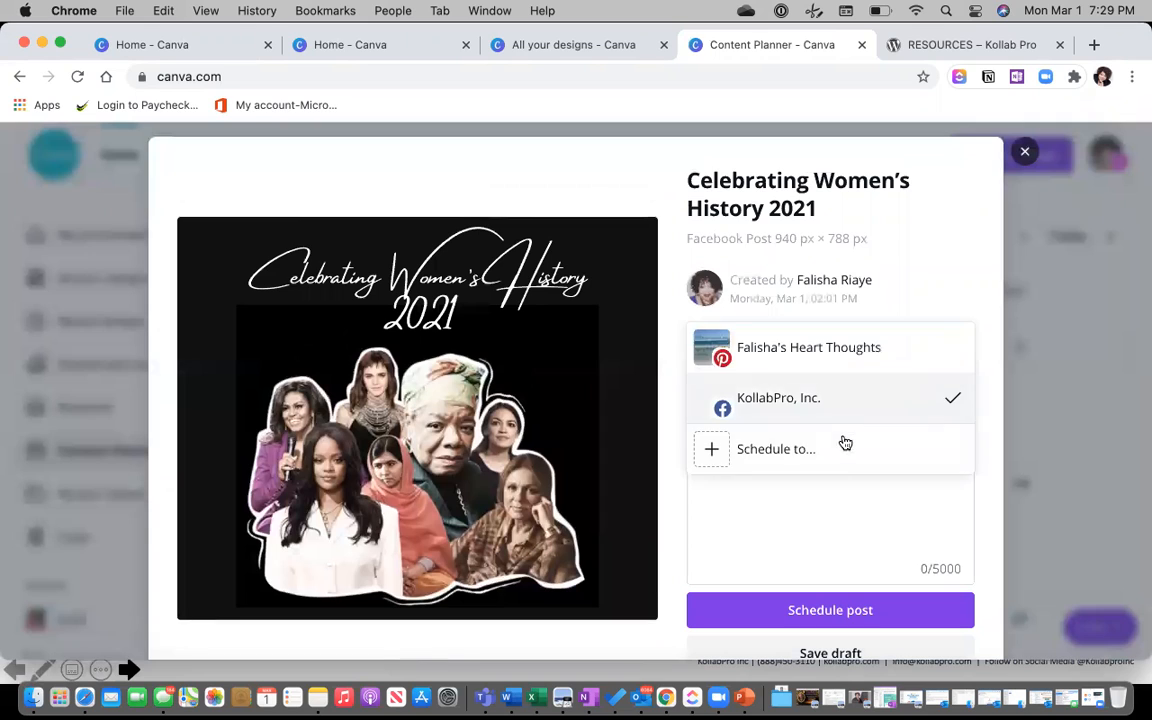
{"action": "left_click", "coordinate": [847, 452]}
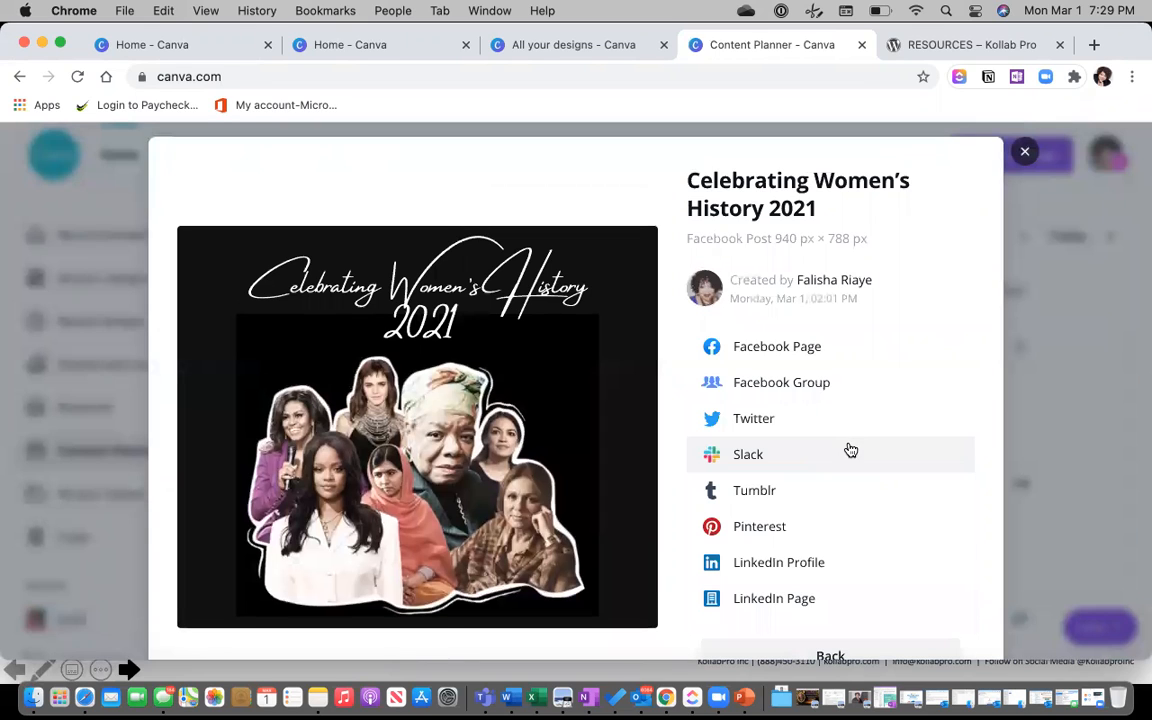
{"action": "left_click", "coordinate": [795, 348]}
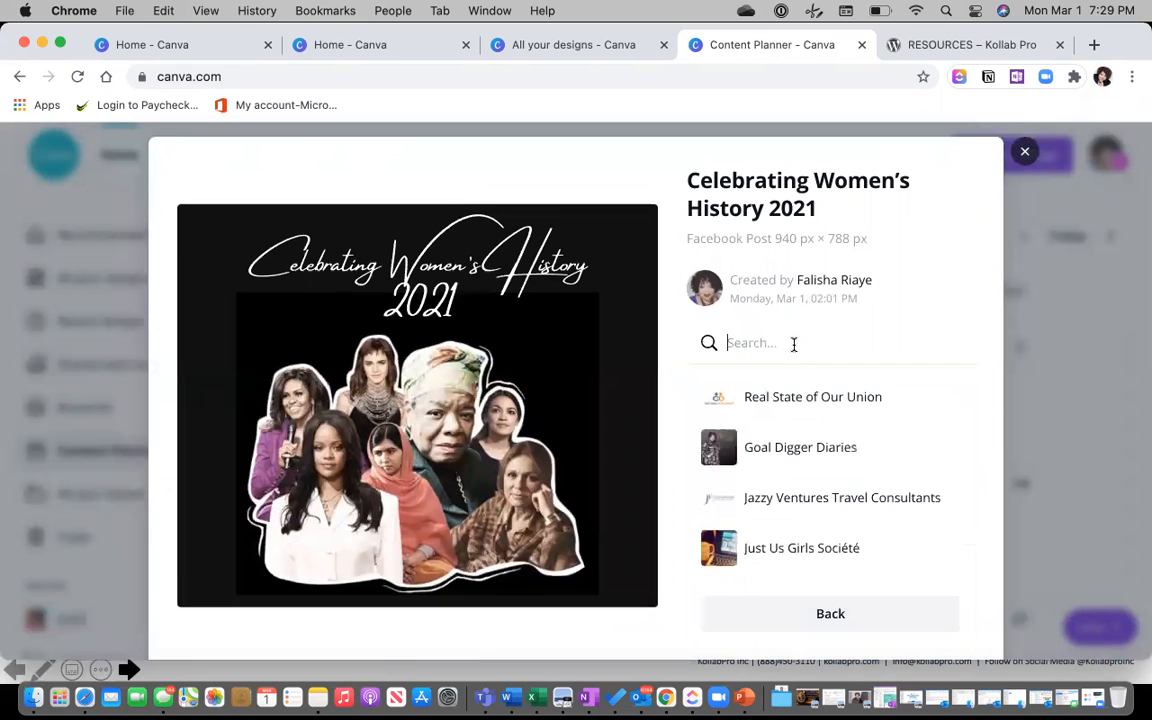
{"action": "left_click", "coordinate": [790, 453]}
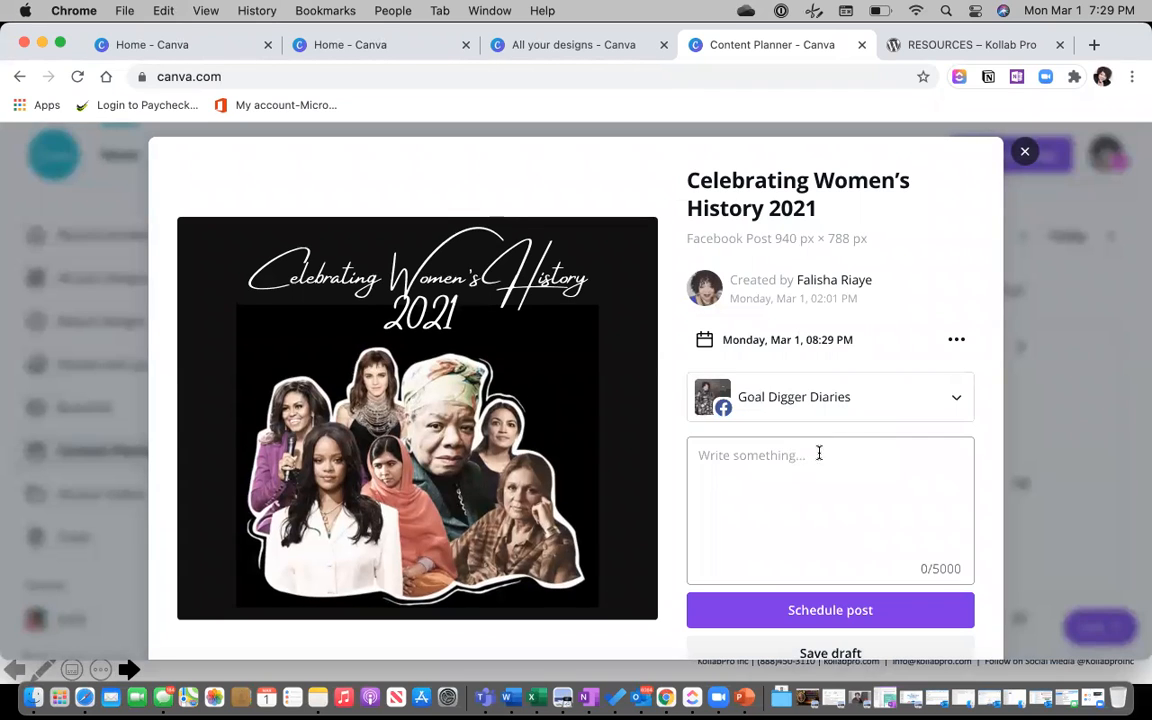
{"action": "type", "text": "Happy"}
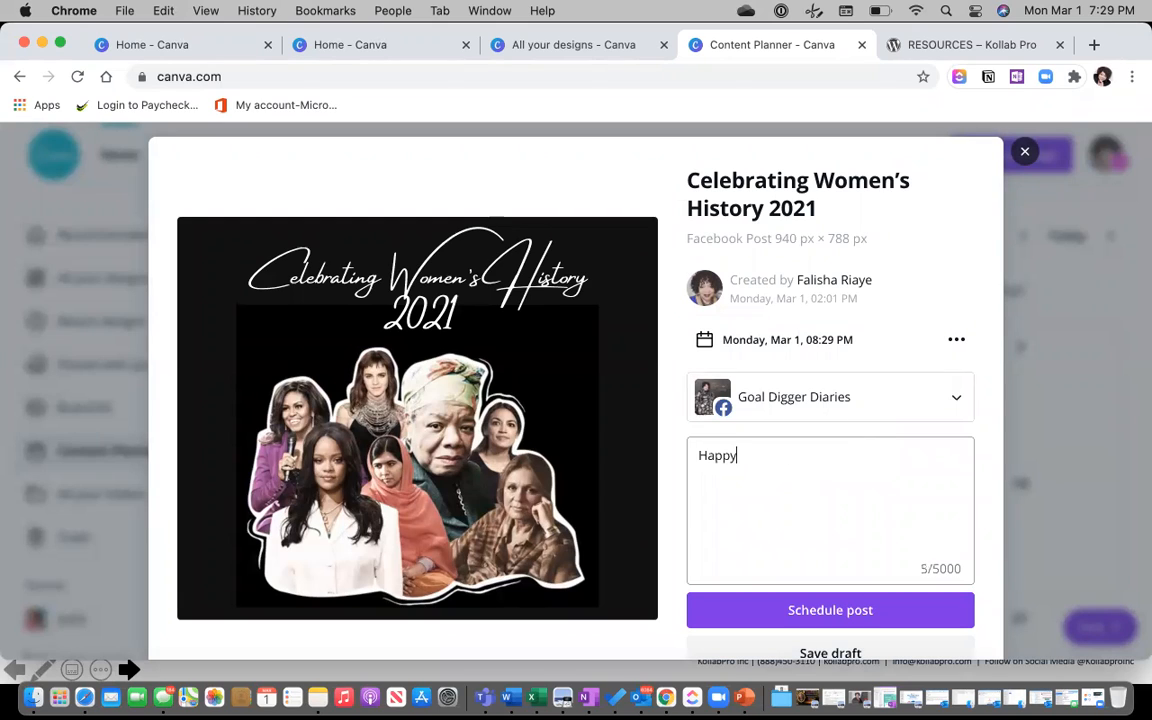
{"action": "type", "text": " Women's History Month."}
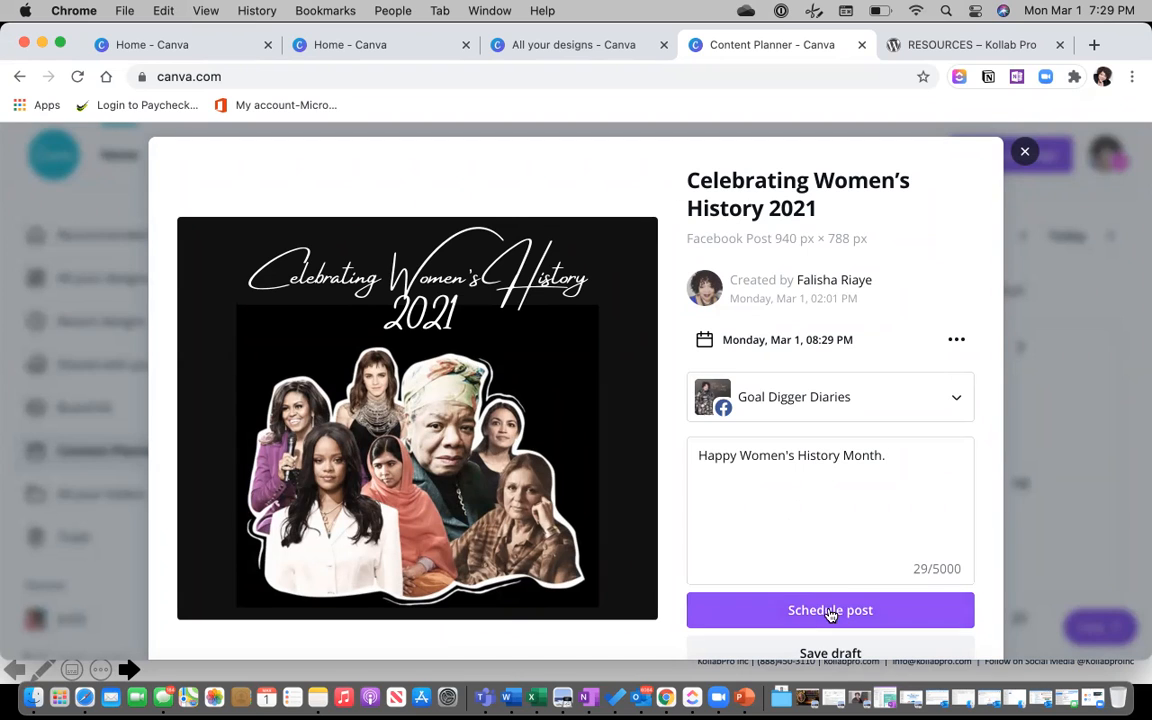
{"action": "scroll", "coordinate": [824, 580], "scroll_direction": "down", "scroll_amount": 1}
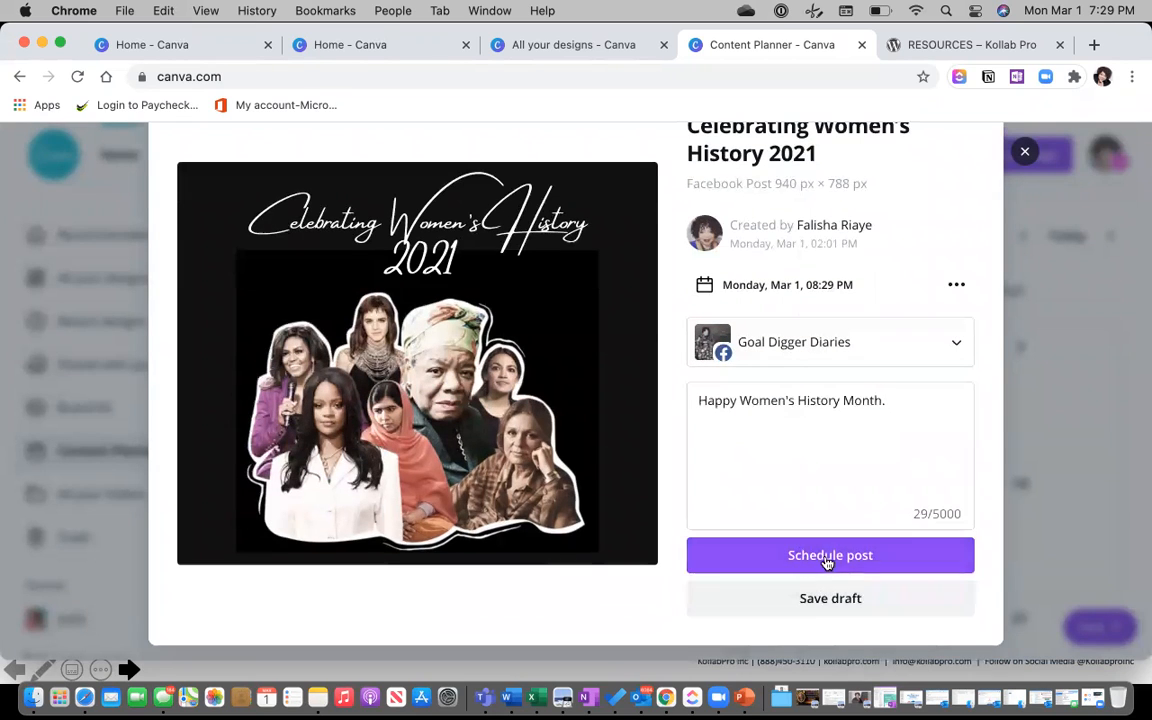
Change the posting time to 07:31 PM on Mar 1 and schedule the post.
{"action": "left_click", "coordinate": [956, 287]}
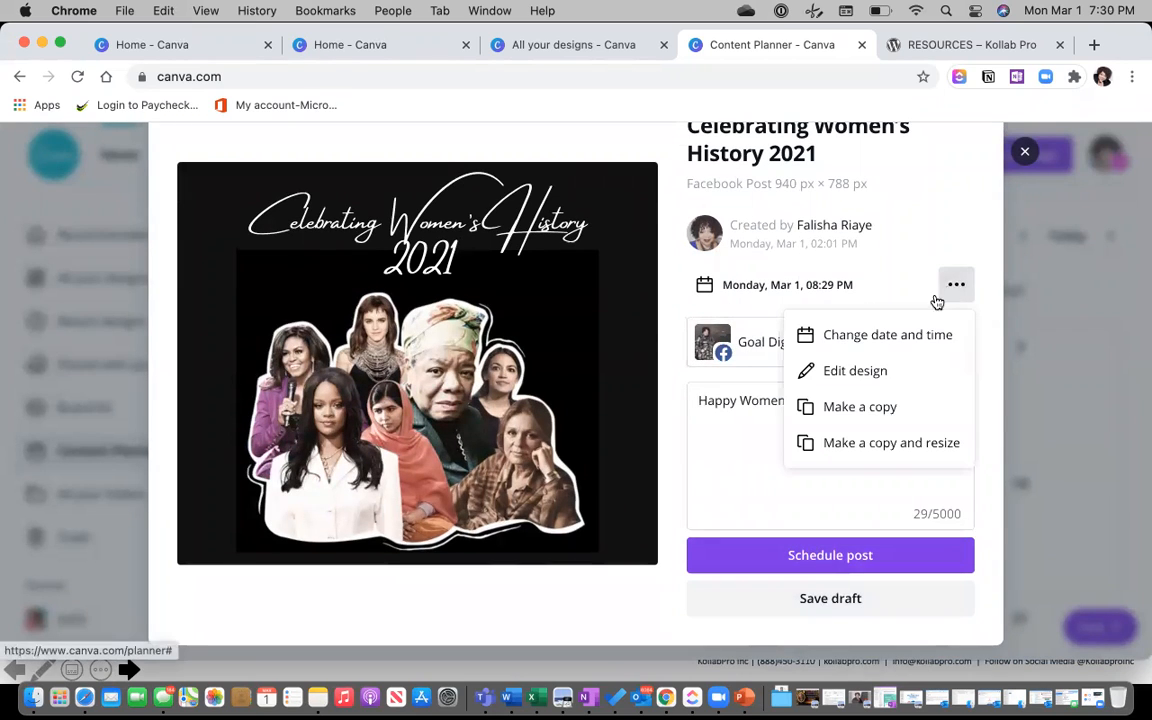
{"action": "left_click", "coordinate": [870, 337]}
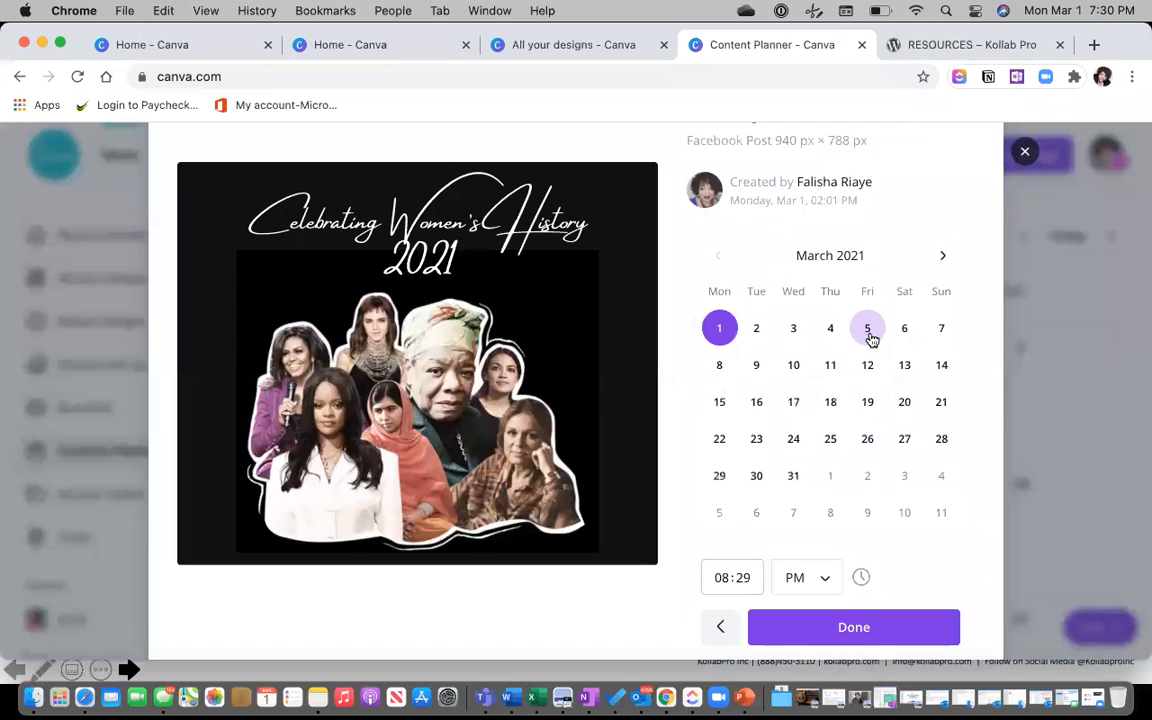
{"action": "left_click", "coordinate": [740, 585]}
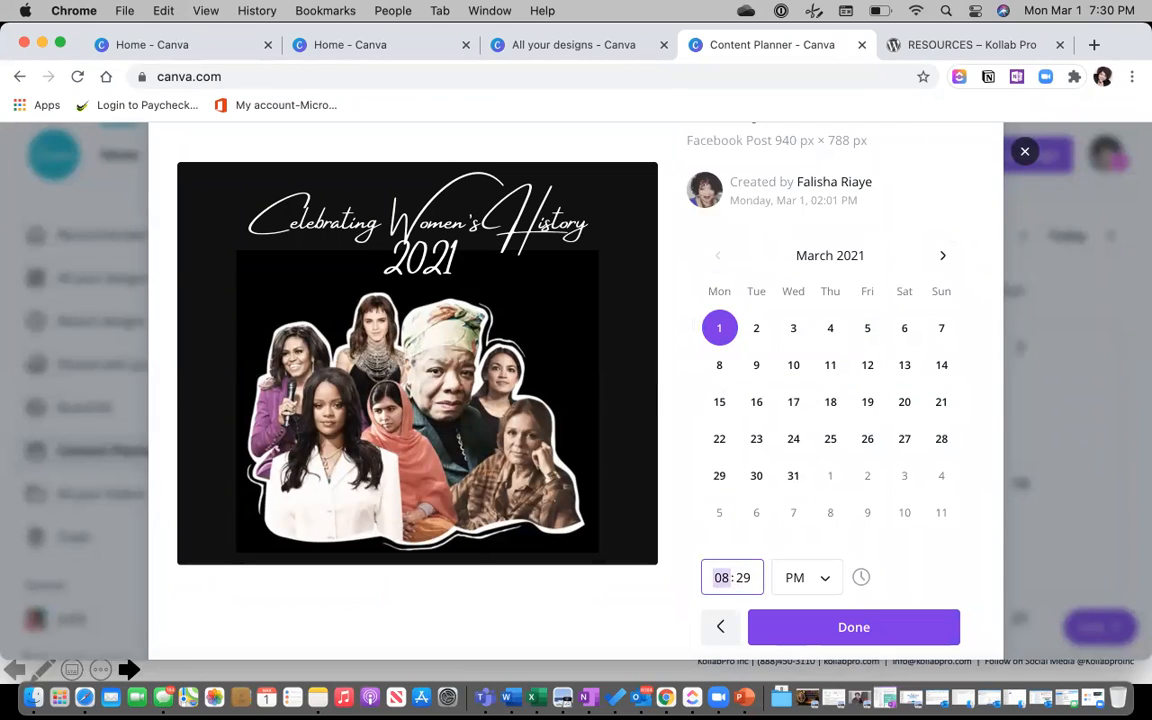
{"action": "key", "text": "Down"}
{"action": "left_click", "coordinate": [746, 581]}
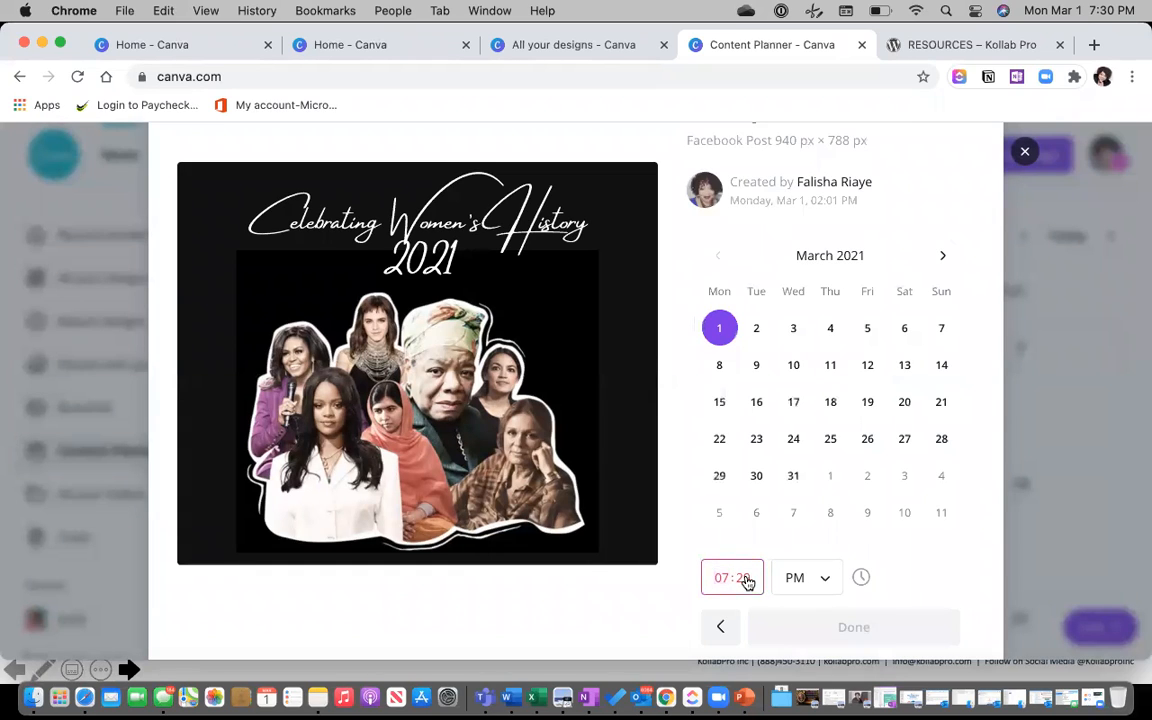
{"action": "type", "text": "30"}
{"action": "type", "text": "1"}
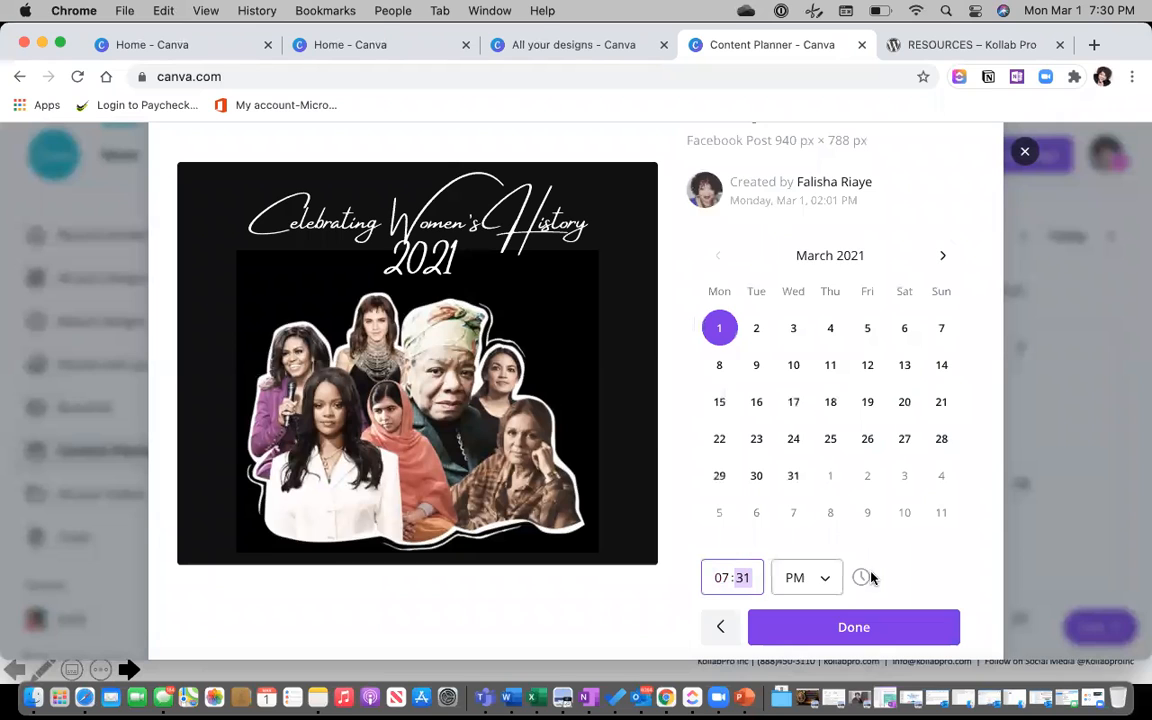
{"action": "scroll", "coordinate": [900, 558], "scroll_direction": "down", "scroll_amount": 1}
{"action": "left_click", "coordinate": [851, 589]}
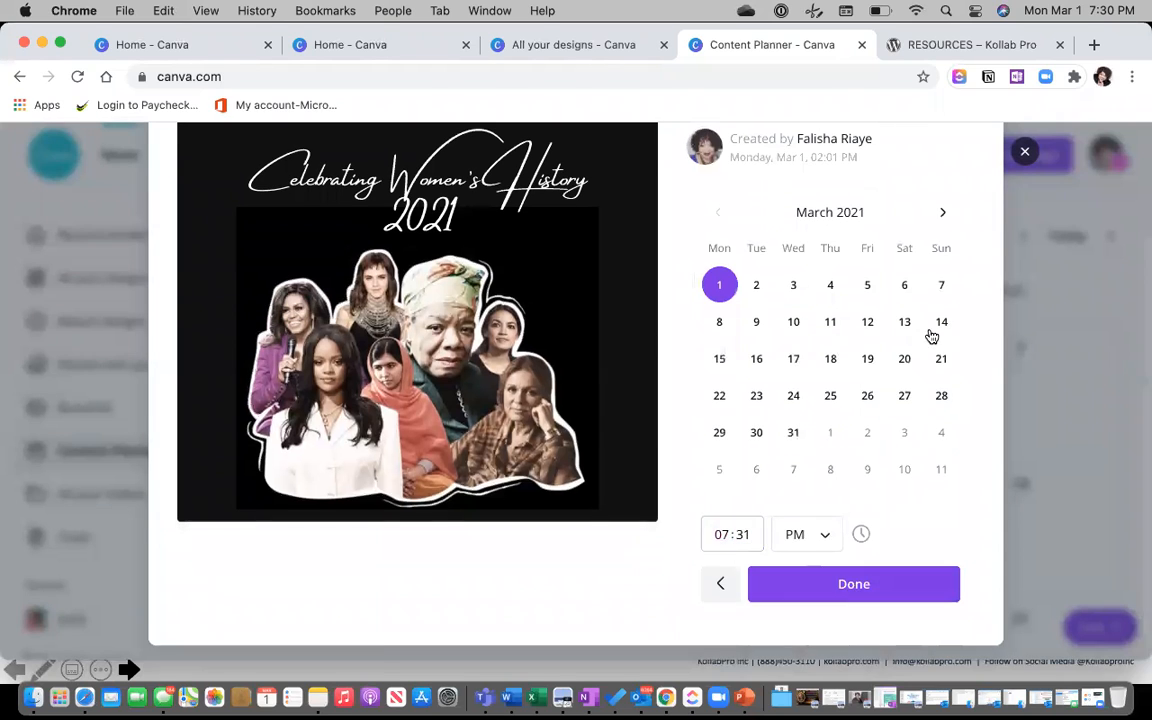
{"action": "left_click", "coordinate": [853, 556]}
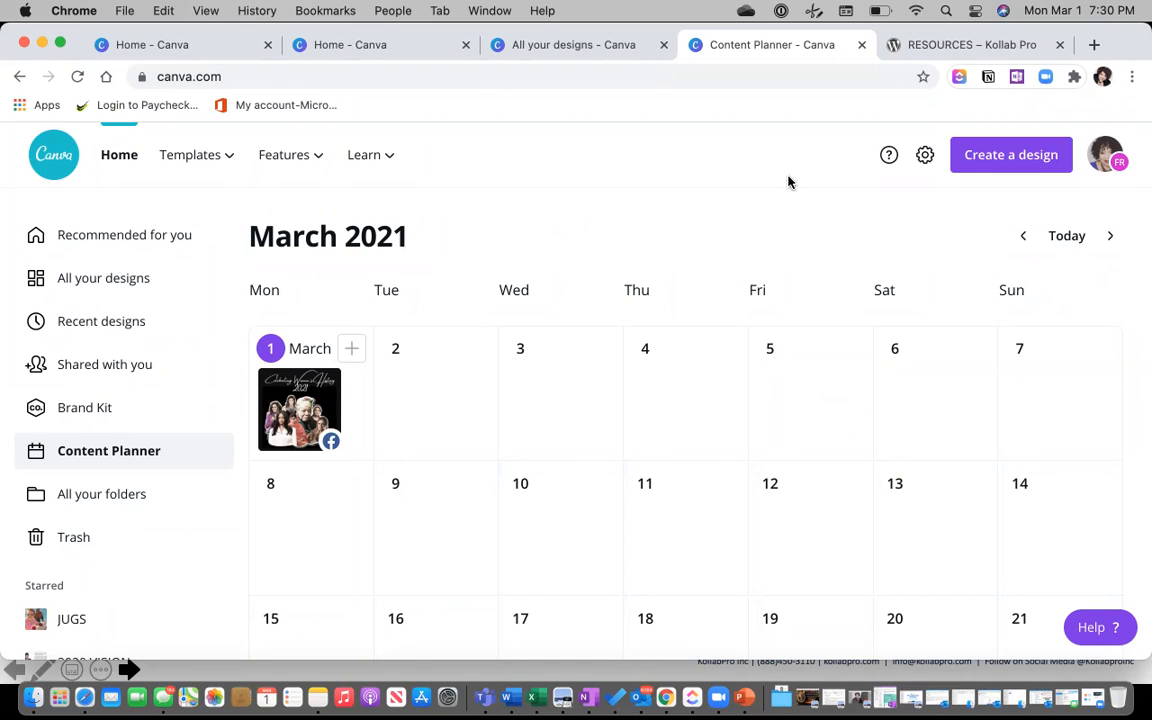
Go to Recommended for you and scroll through the Canva Home page.
{"action": "left_click", "coordinate": [90, 238]}
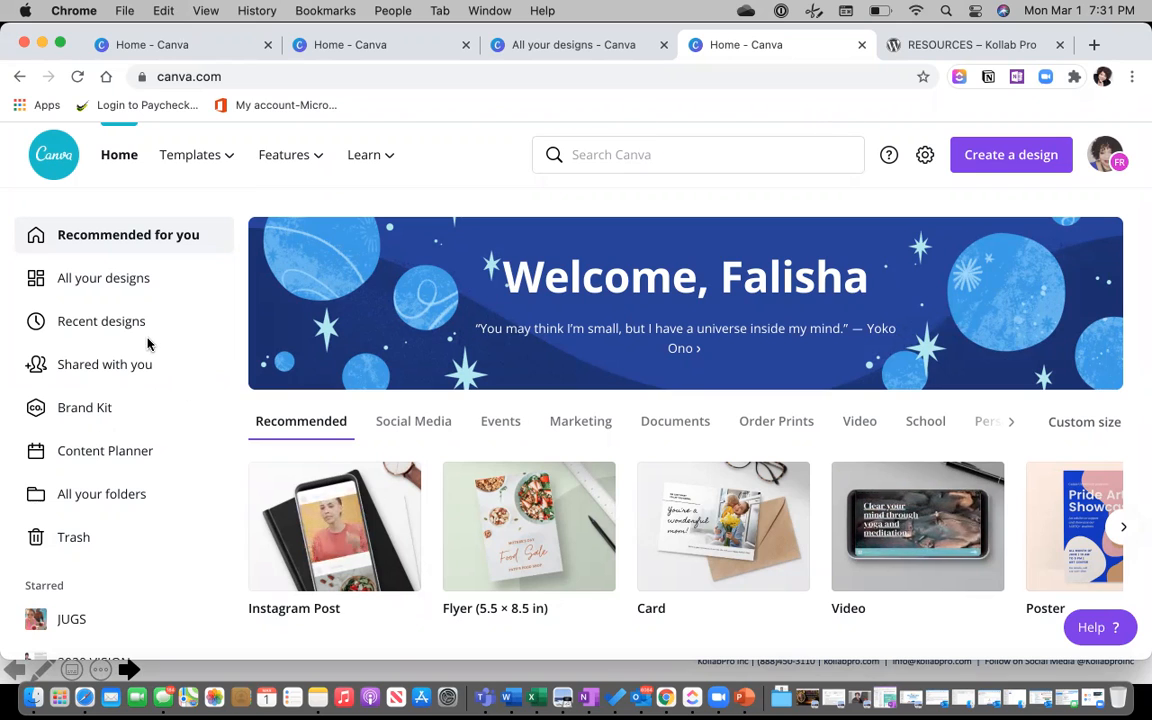
{"action": "scroll", "coordinate": [147, 344], "scroll_direction": "down", "scroll_amount": 5}
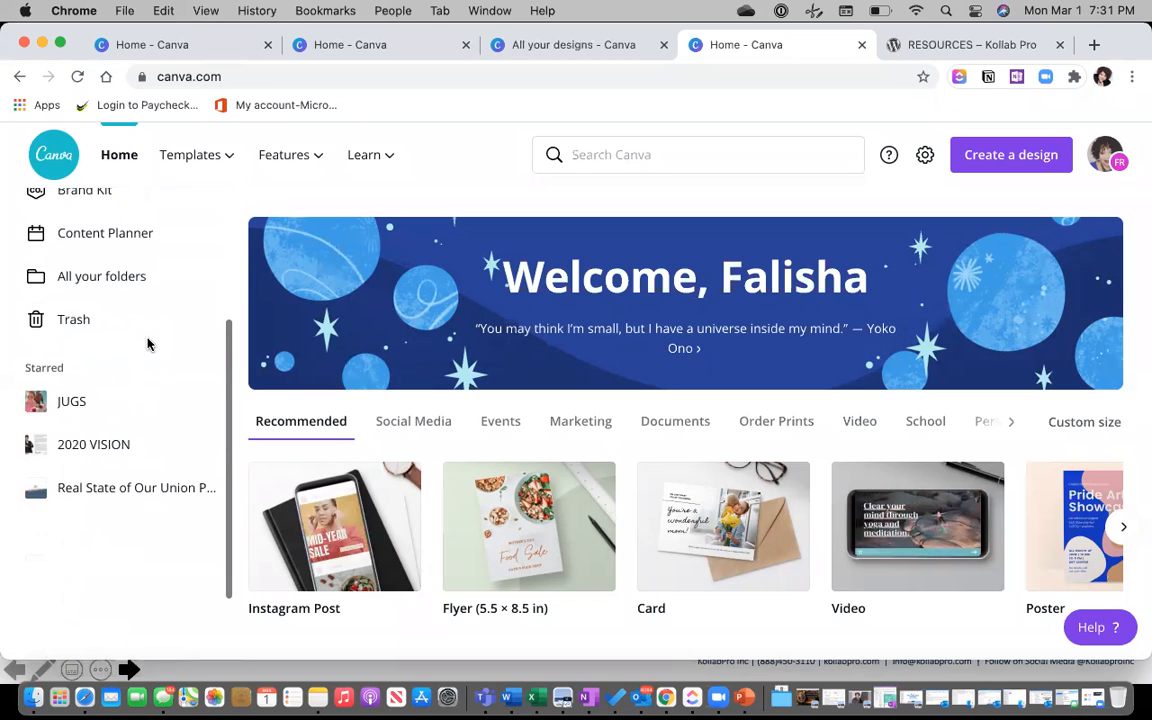
{"action": "scroll", "coordinate": [147, 344], "scroll_direction": "up", "scroll_amount": 5}
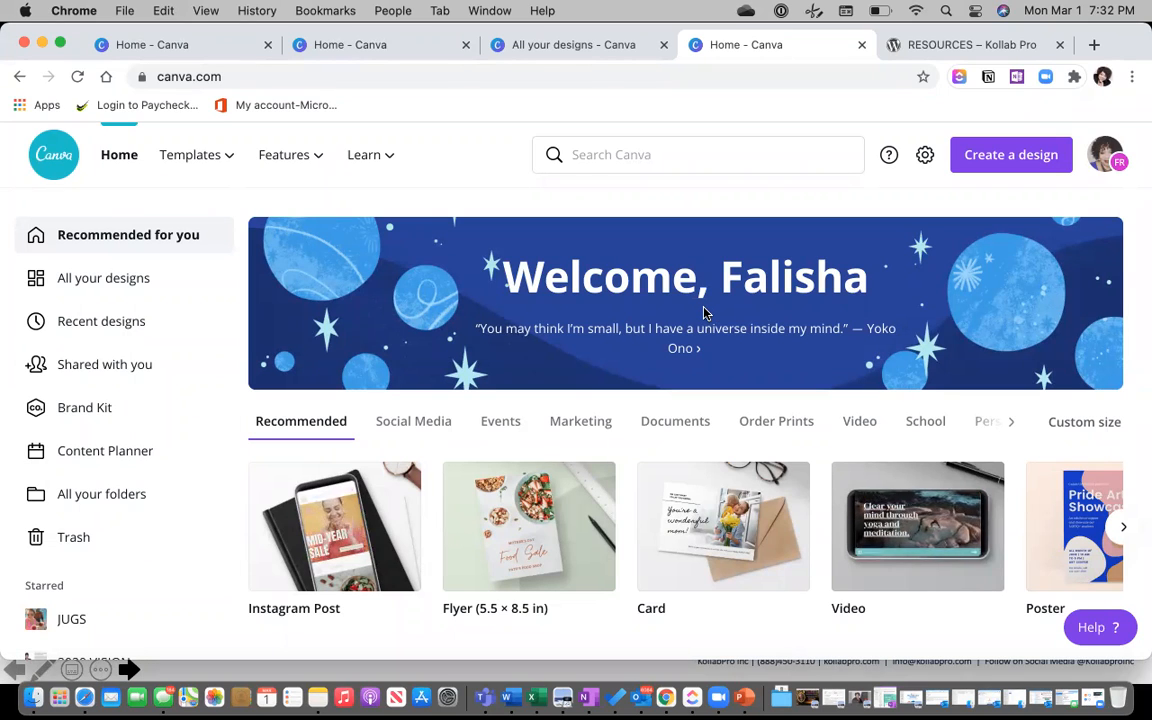
Switch to PowerPoint and advance two slides to the Resources slide.
{"action": "key", "text": "super+Tab"}
{"action": "key", "text": "super+Tab"}
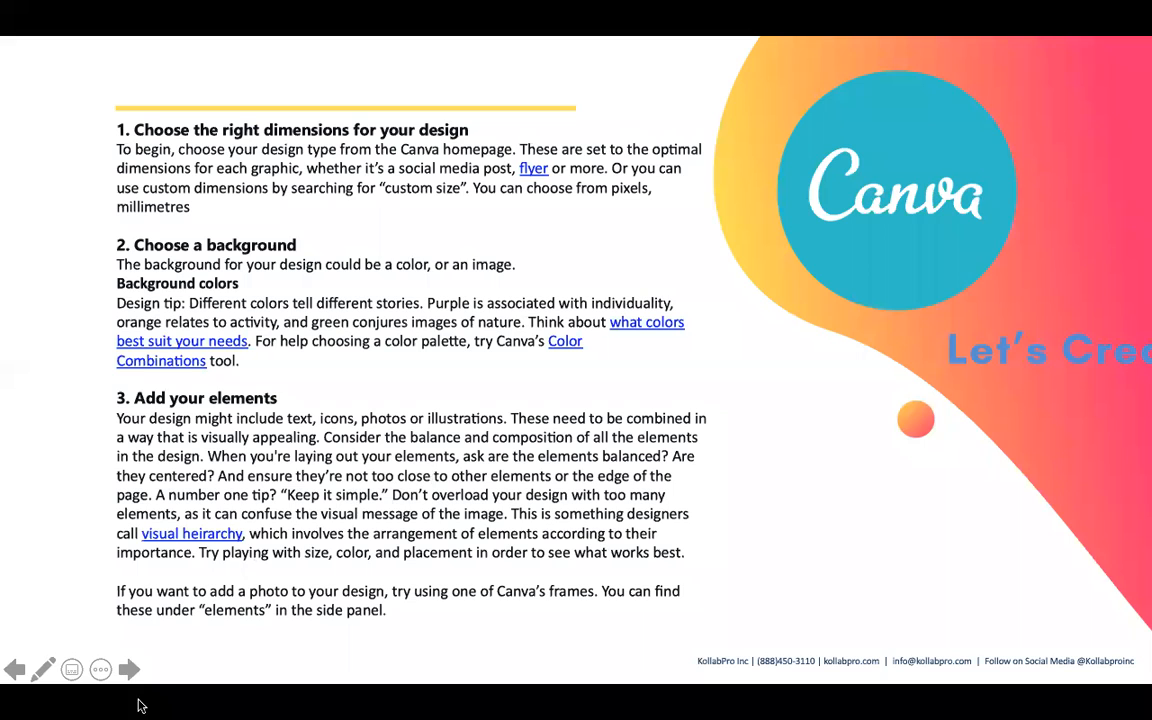
{"action": "left_click", "coordinate": [130, 670]}
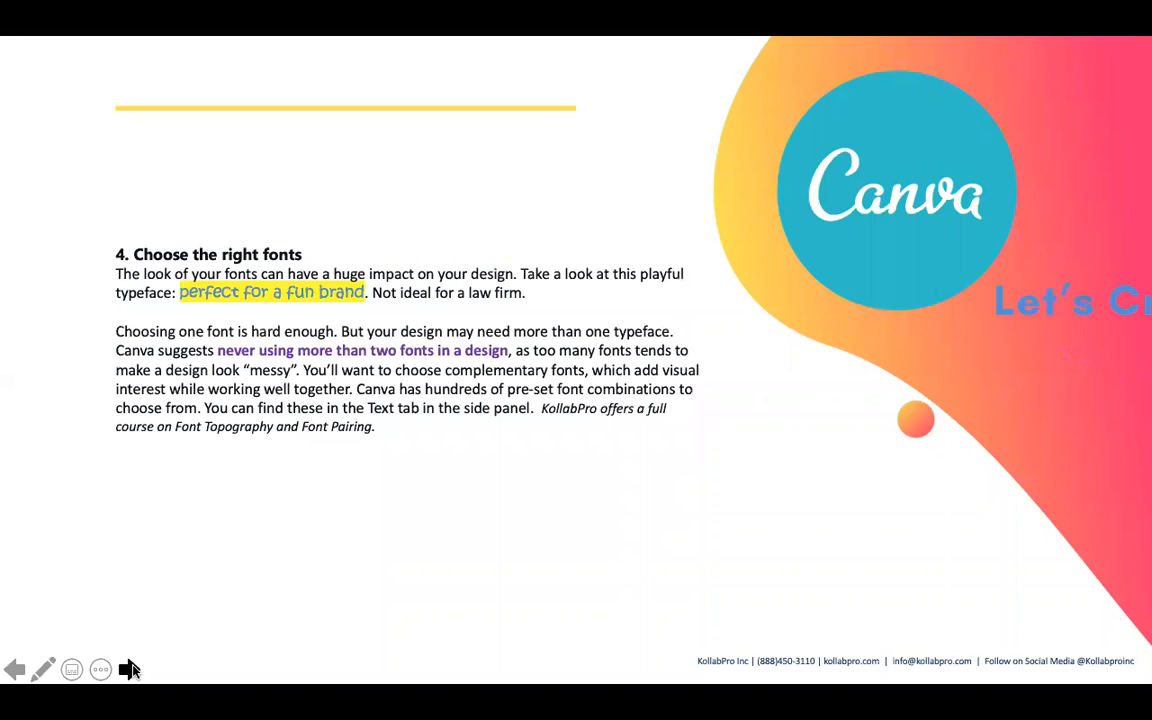
{"action": "left_click", "coordinate": [130, 670]}
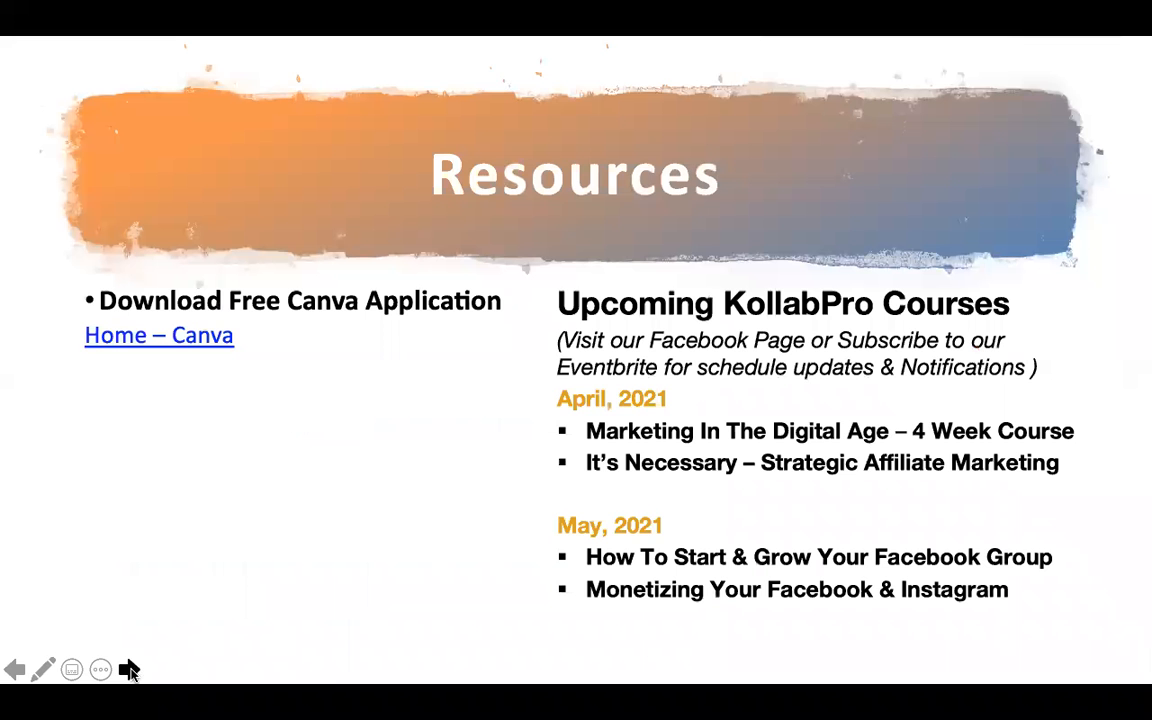
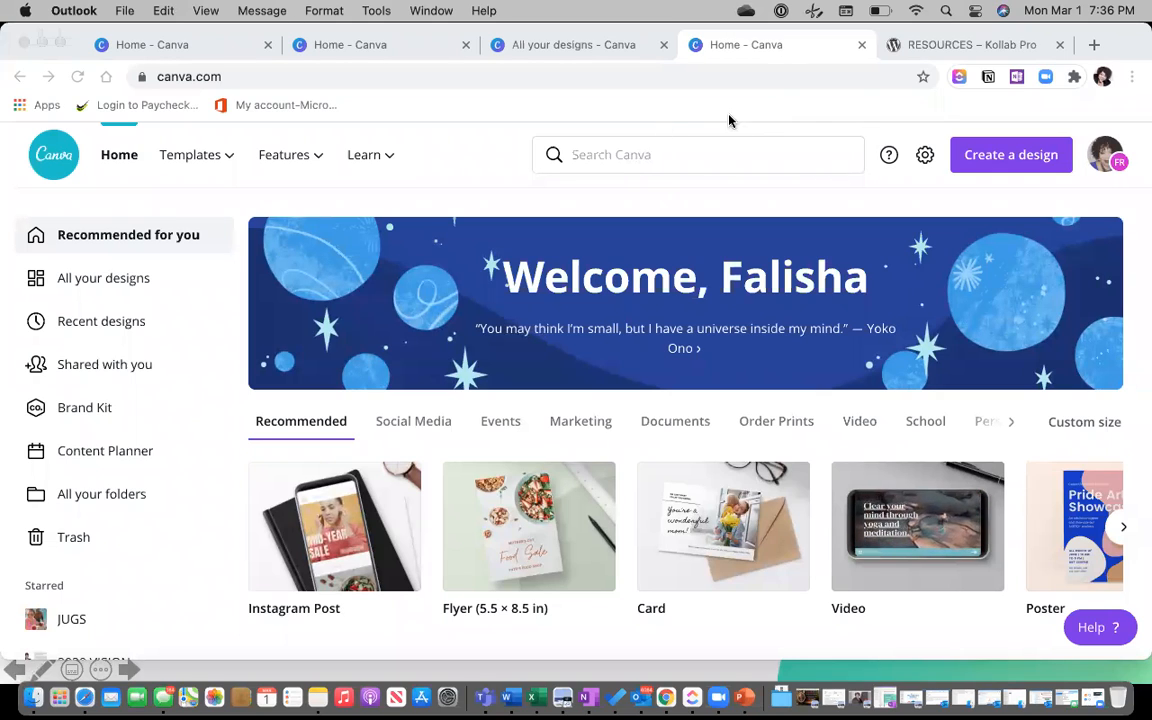
Close the All your designs tab and the duplicate Home - Canva tab, then open a new browser tab.
{"action": "left_click", "coordinate": [662, 46]}
{"action": "left_click", "coordinate": [663, 45]}
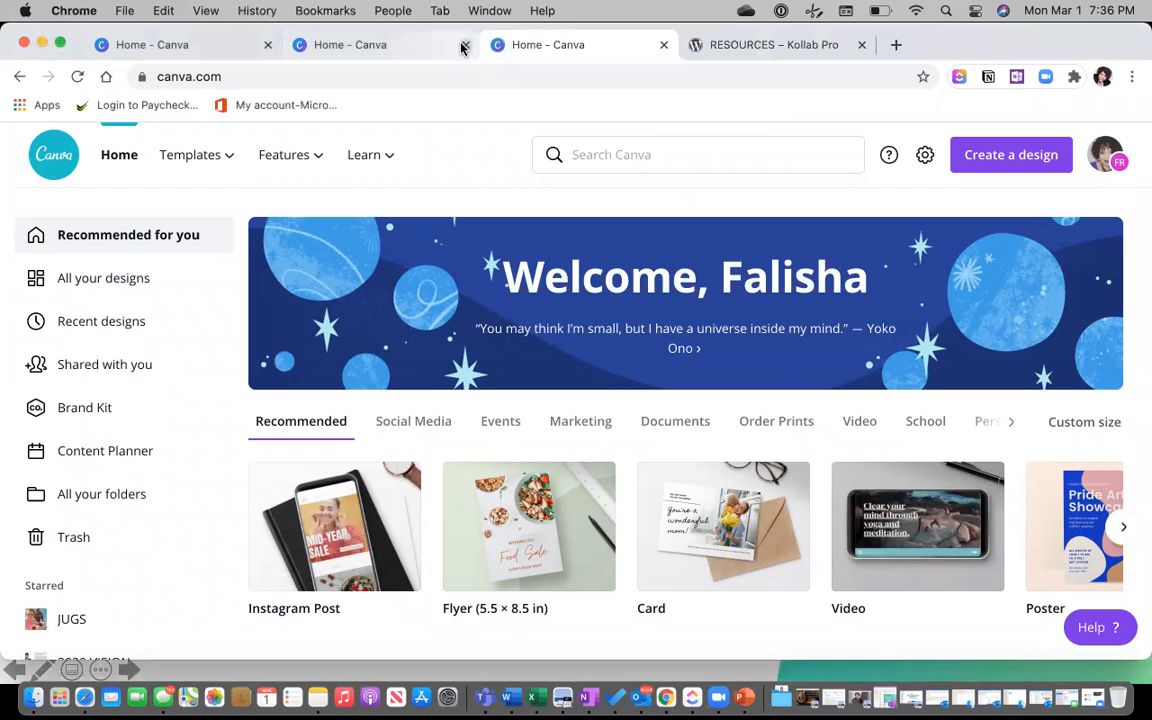
{"action": "left_click", "coordinate": [465, 45]}
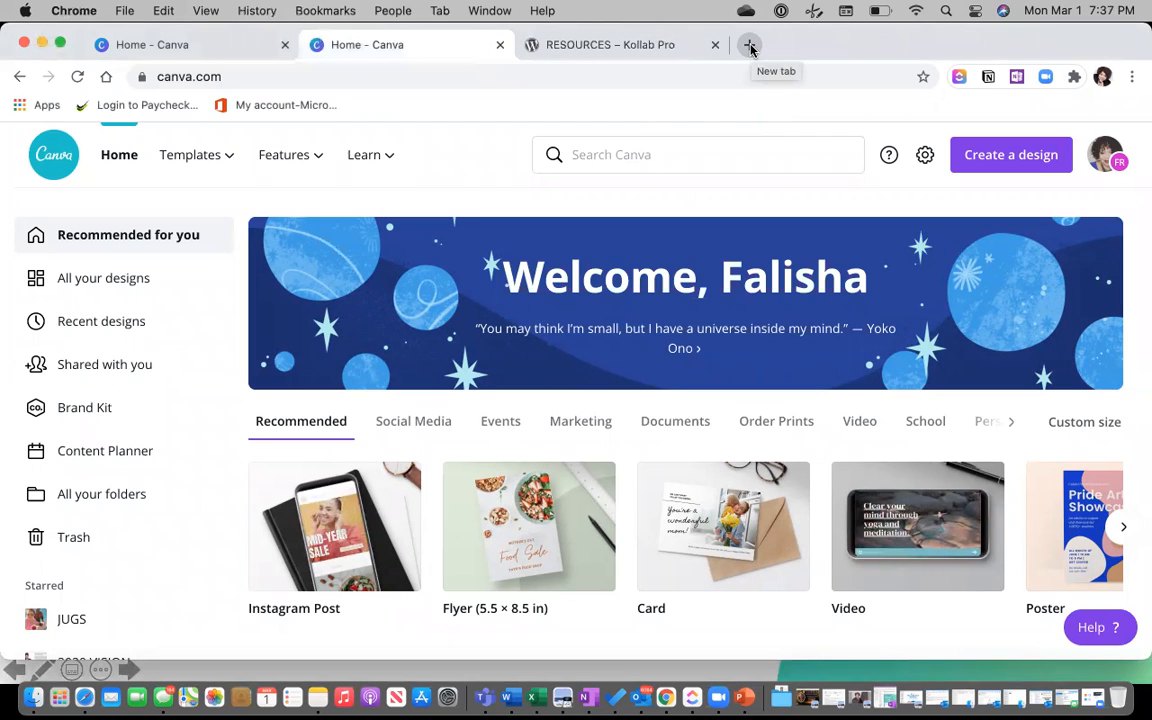
{"action": "left_click", "coordinate": [750, 47]}
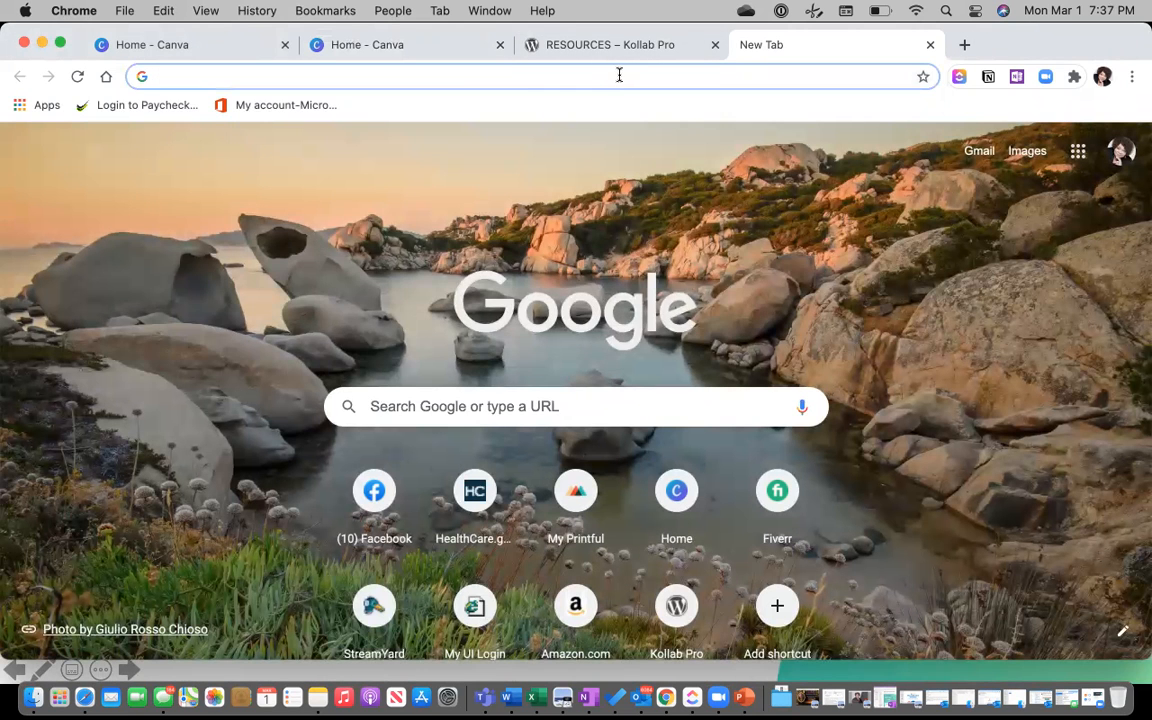
Load facebook.com in the new tab.
{"action": "left_click", "coordinate": [619, 75]}
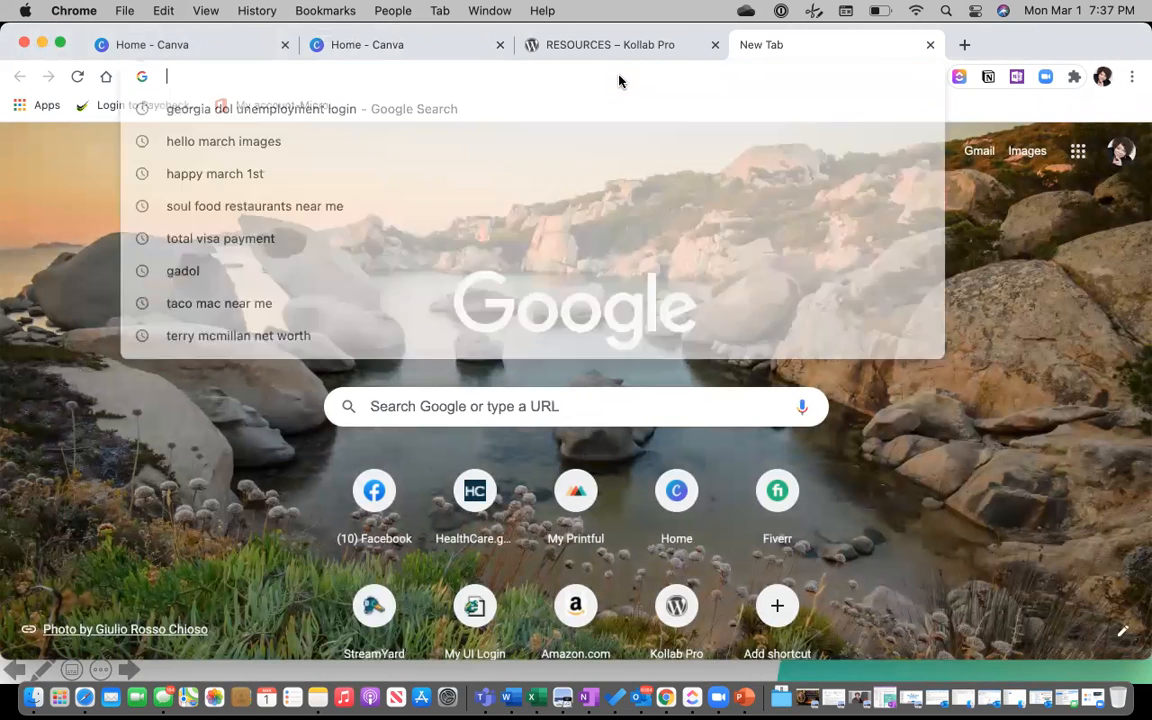
{"action": "type", "text": "f"}
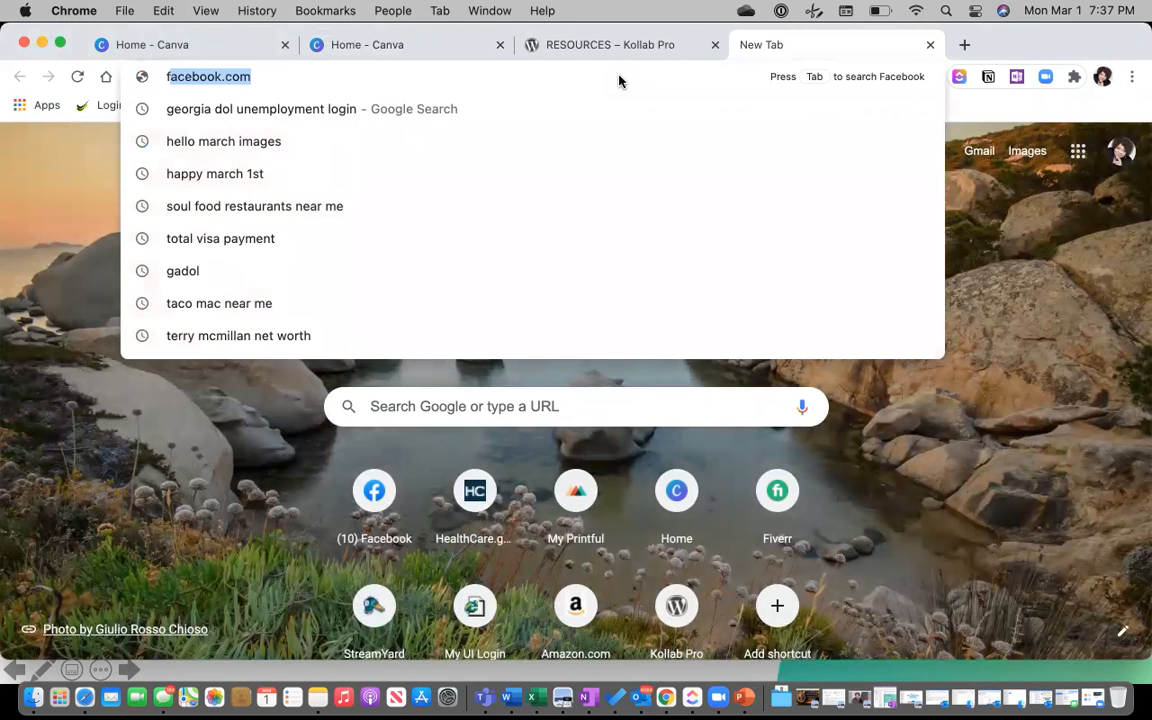
{"action": "type", "text": "acebook.com"}
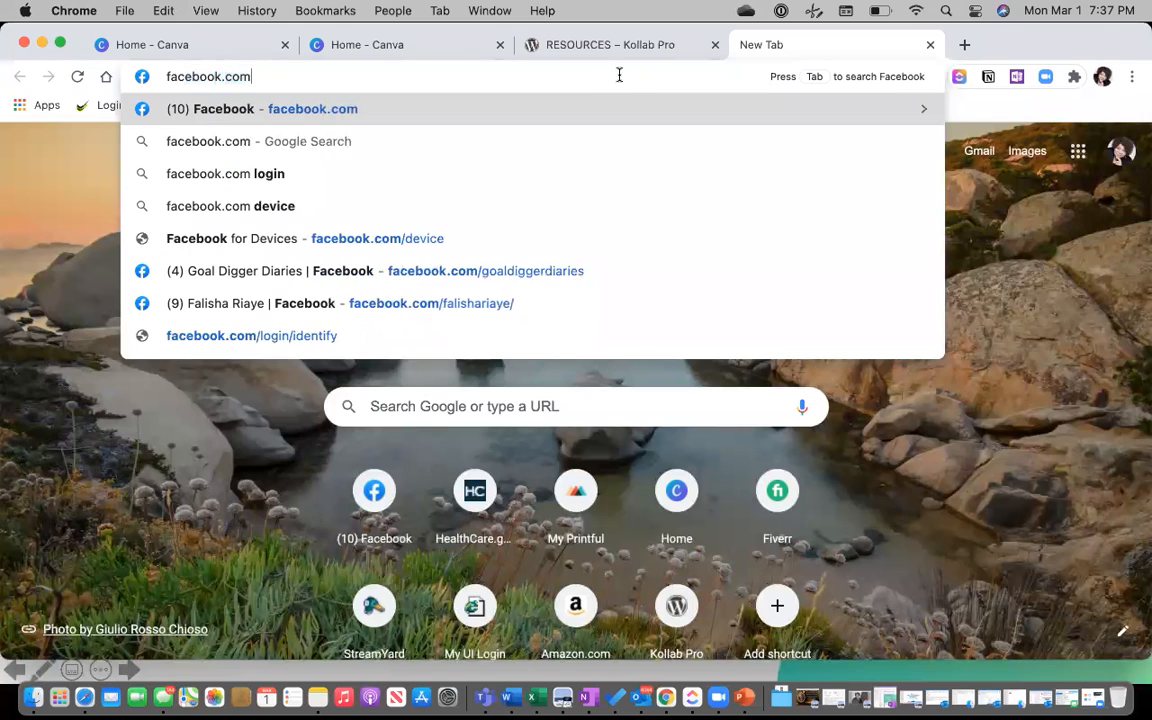
{"action": "key", "text": "Return"}
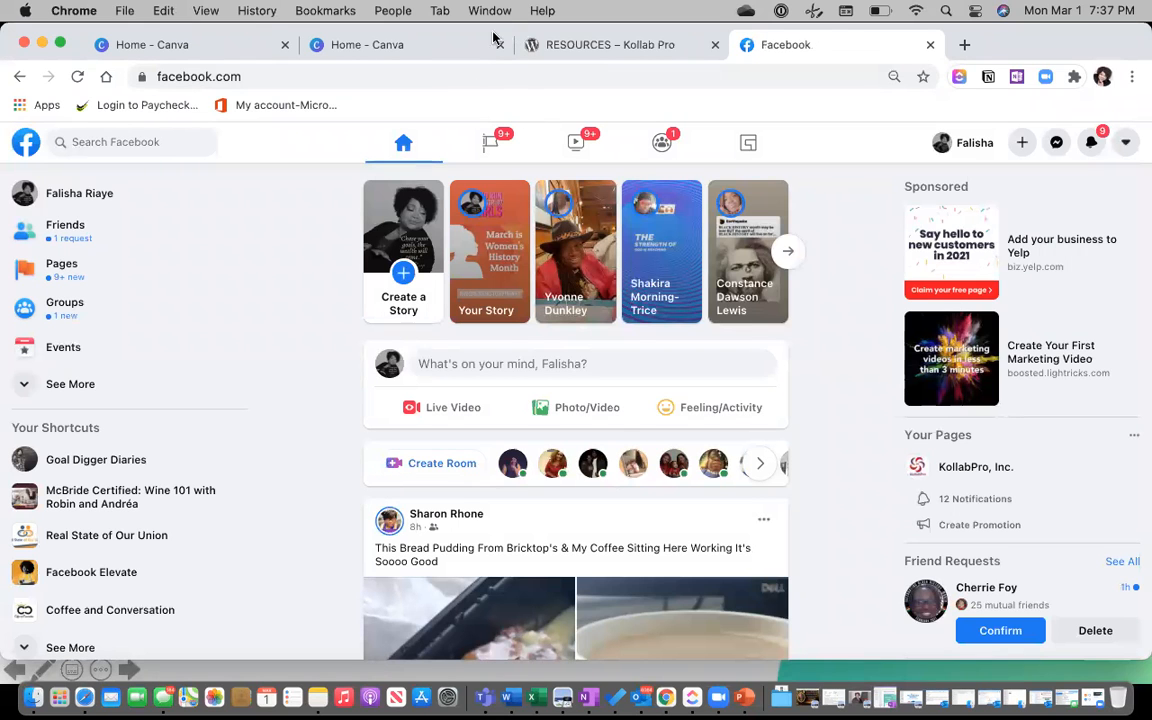
Open the Goal Digger Diaries page and find its Canva-published Happy Women's History Month post.
{"action": "left_click", "coordinate": [491, 145]}
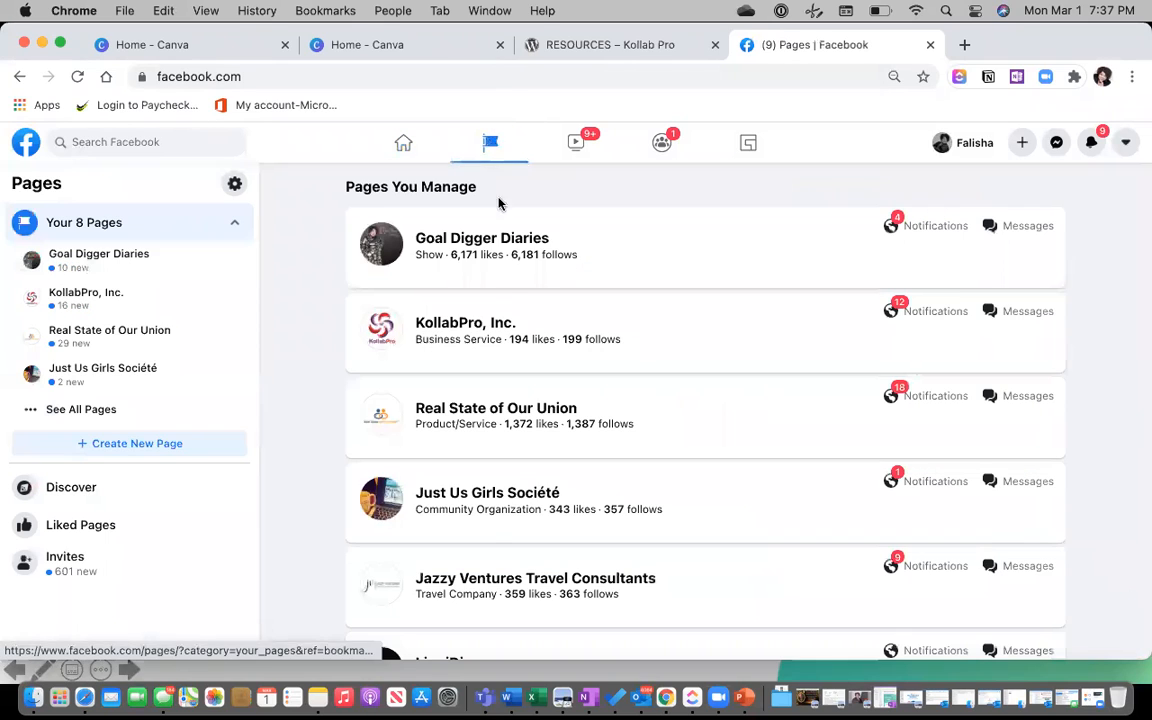
{"action": "left_click", "coordinate": [463, 242]}
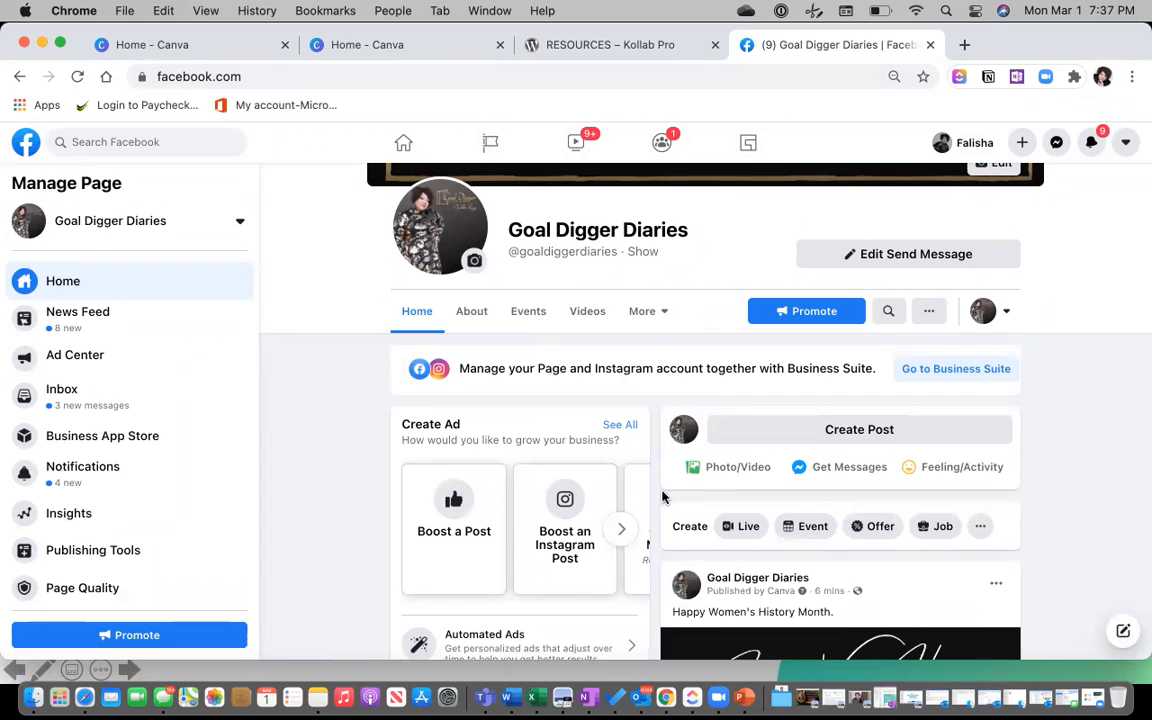
{"action": "scroll", "coordinate": [662, 497], "scroll_direction": "down", "scroll_amount": 5}
{"action": "scroll", "coordinate": [662, 497], "scroll_direction": "up", "scroll_amount": 3}
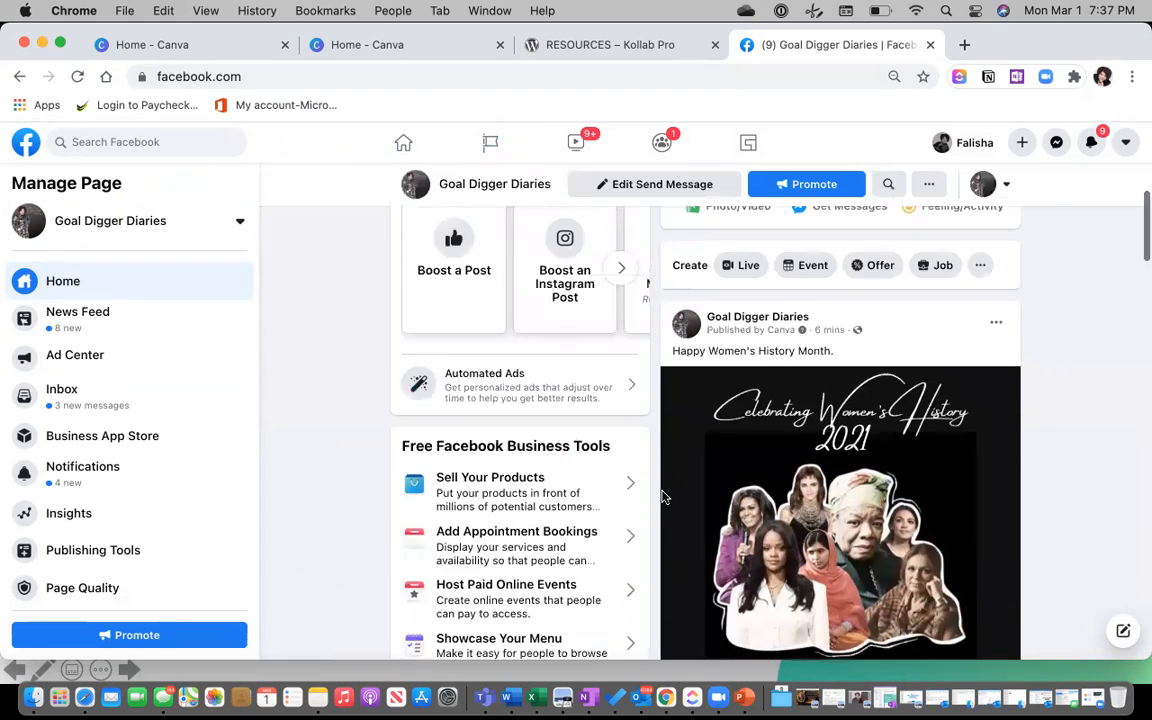
{"action": "scroll", "coordinate": [662, 497], "scroll_direction": "up", "scroll_amount": 2}
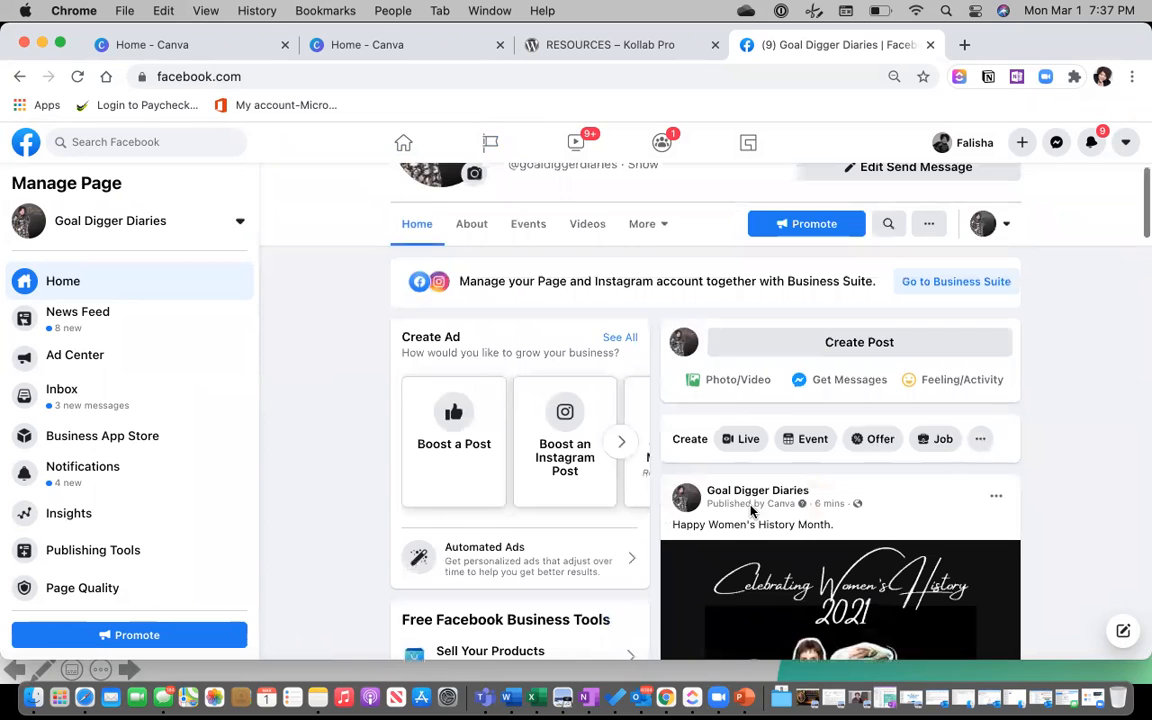
{"action": "scroll", "coordinate": [689, 425], "scroll_direction": "down", "scroll_amount": 5}
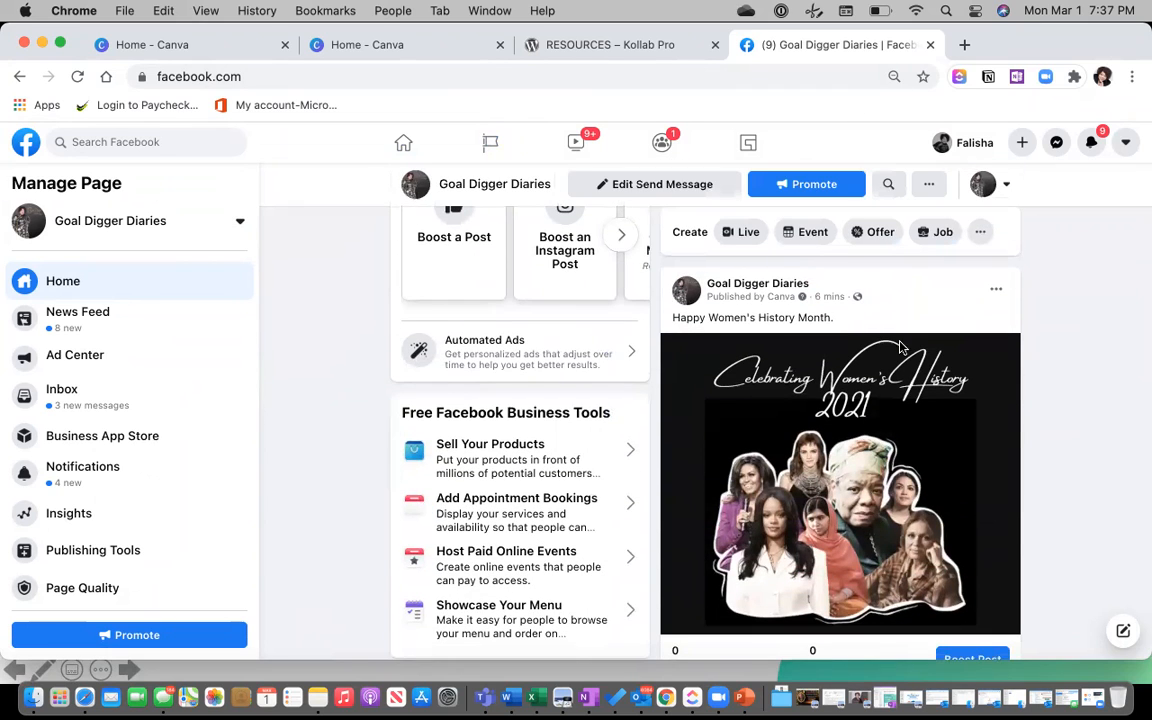
{"action": "scroll", "coordinate": [912, 343], "scroll_direction": "down", "scroll_amount": 2}
{"action": "scroll", "coordinate": [800, 290], "scroll_direction": "up", "scroll_amount": 1}
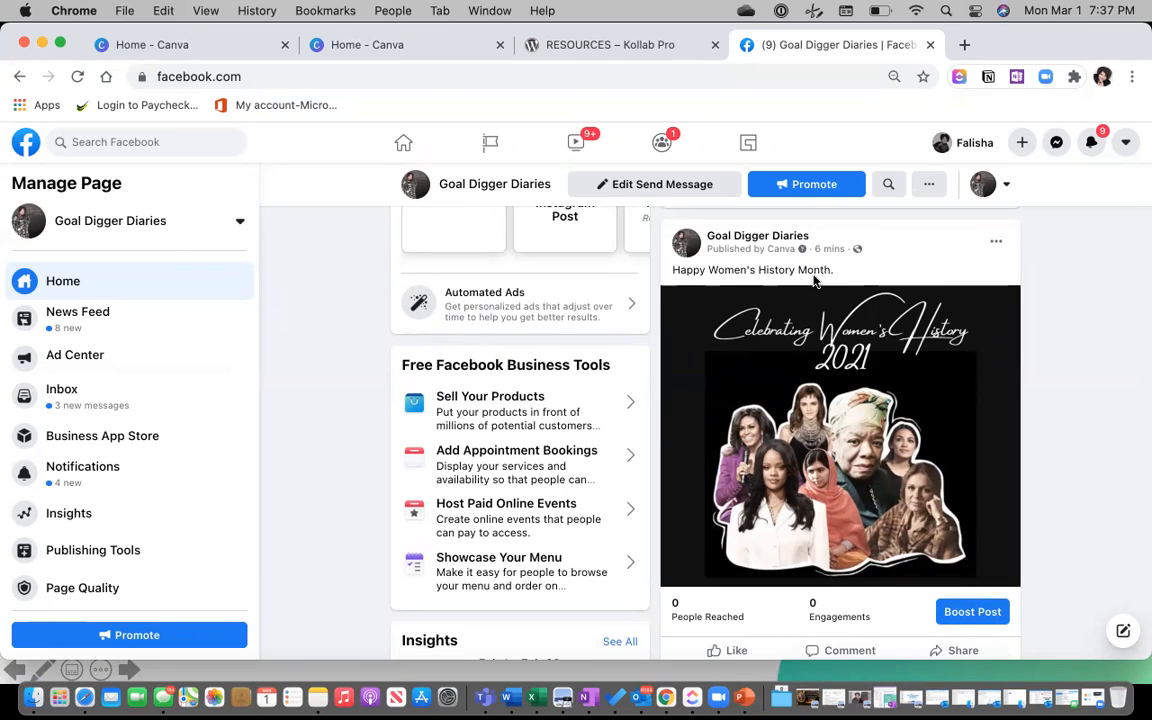
{"action": "scroll", "coordinate": [814, 281], "scroll_direction": "up", "scroll_amount": 2}
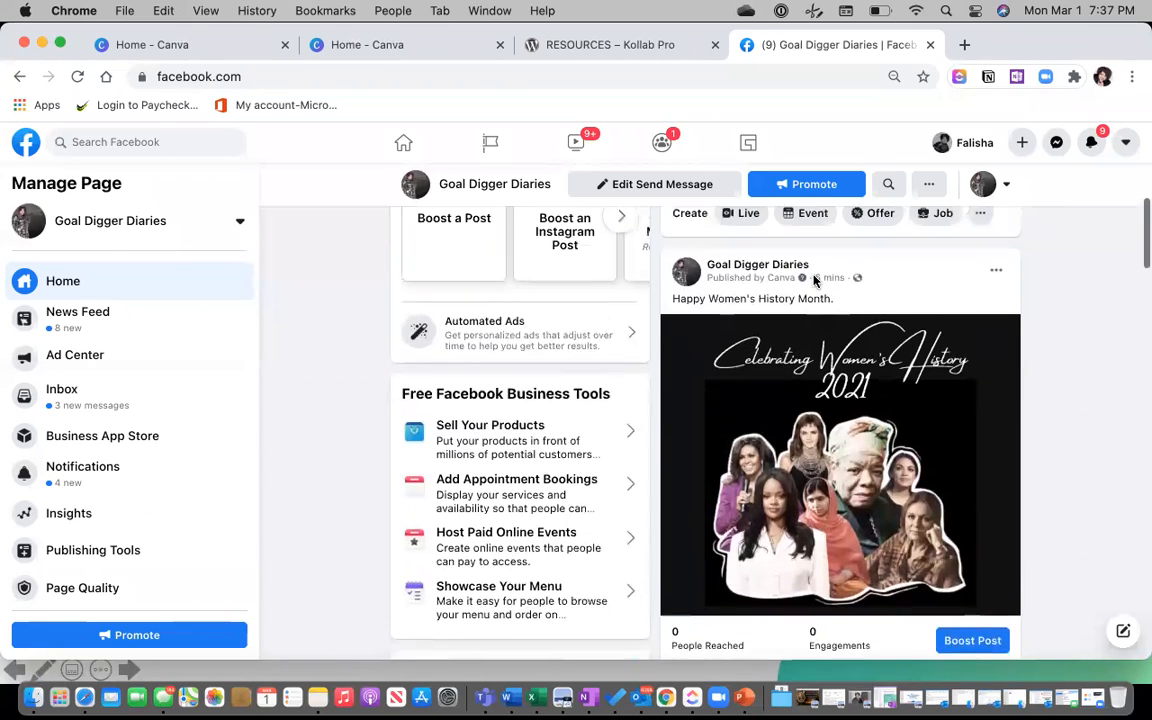
{"action": "scroll", "coordinate": [814, 281], "scroll_direction": "up", "scroll_amount": 5}
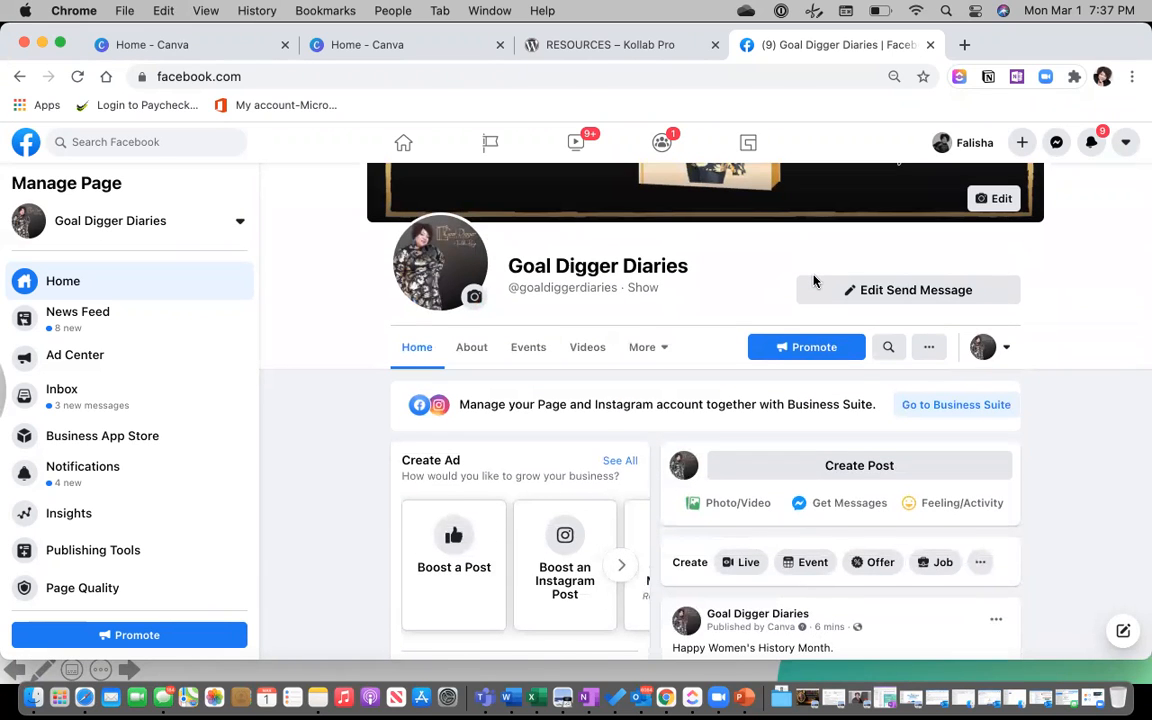
{"action": "scroll", "coordinate": [814, 281], "scroll_direction": "down", "scroll_amount": 1}
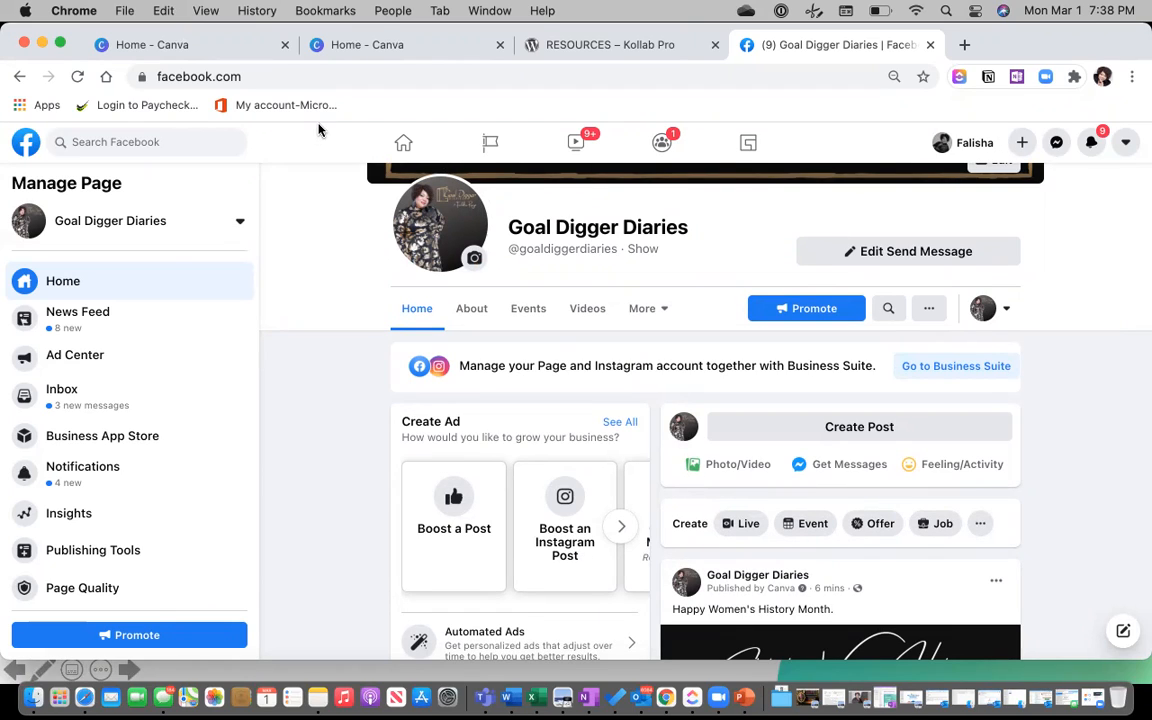
Return to the Canva home tab, then advance the PowerPoint webinar to the Thank You slide.
{"action": "left_click", "coordinate": [152, 48]}
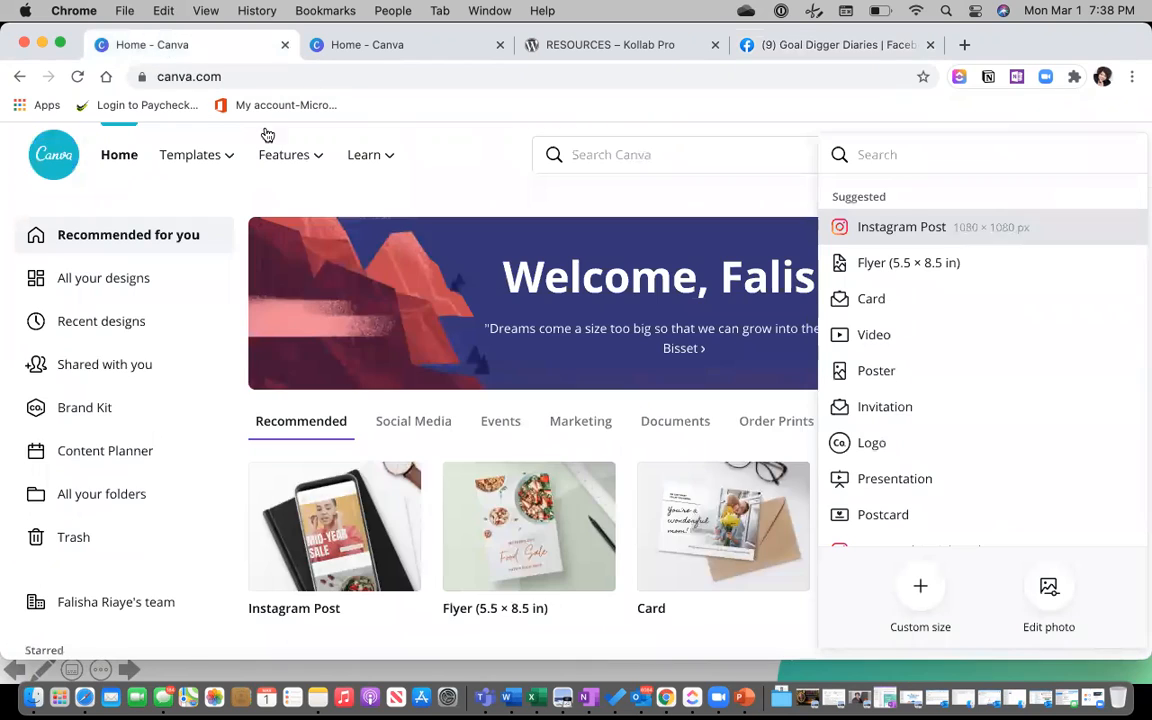
{"action": "mouse_move", "coordinate": [398, 159]}
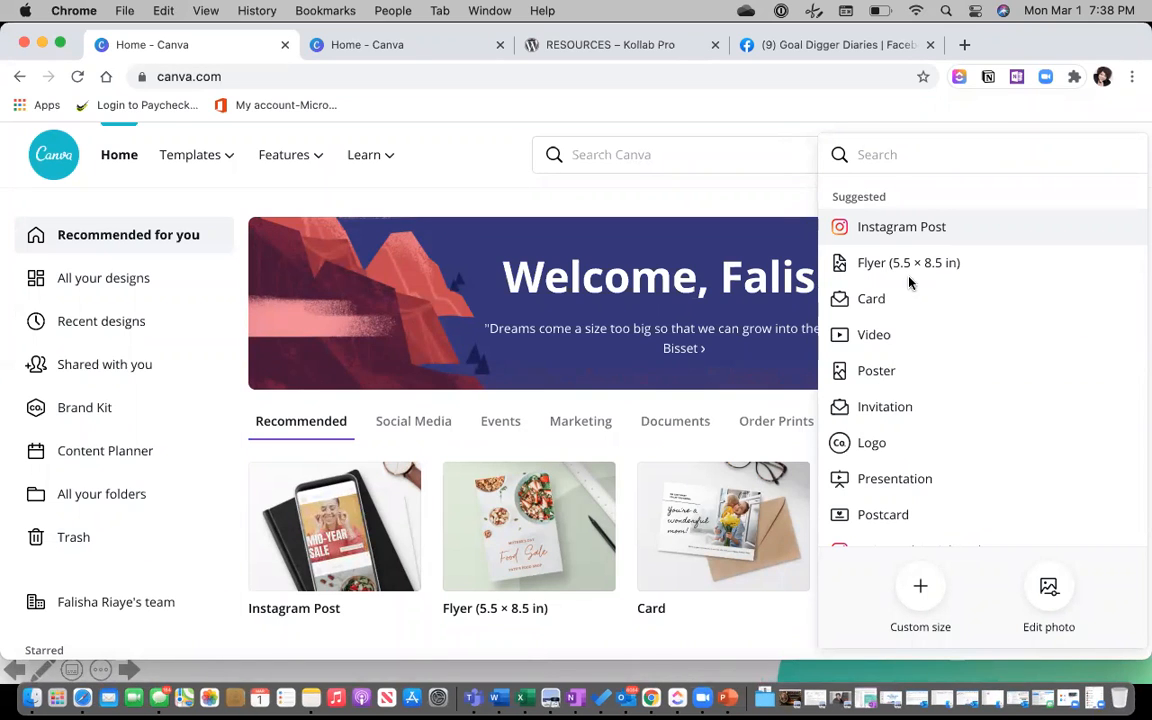
{"action": "key", "text": "super+Tab"}
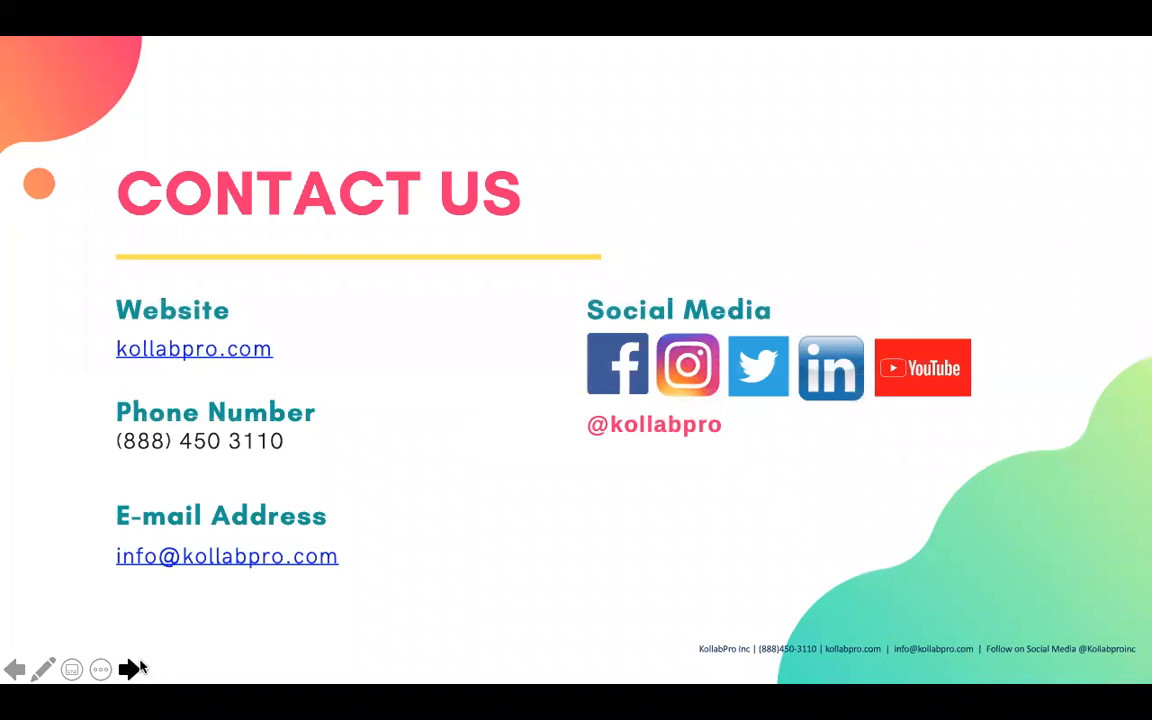
{"action": "left_click", "coordinate": [129, 670]}
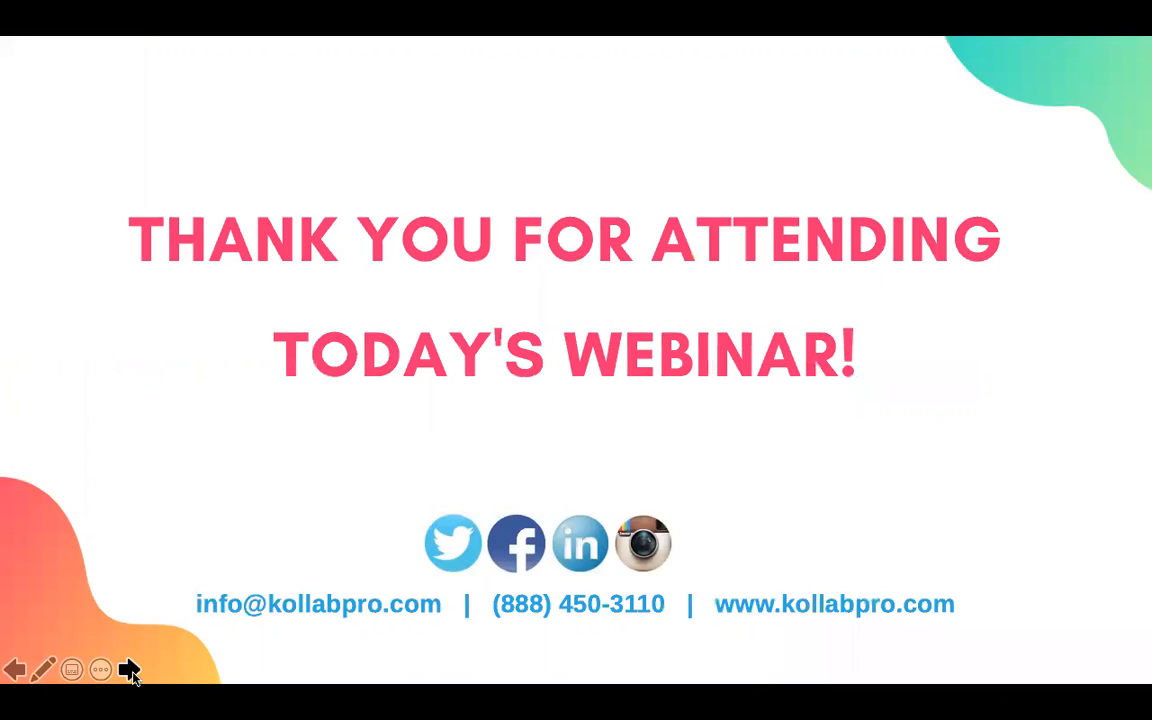